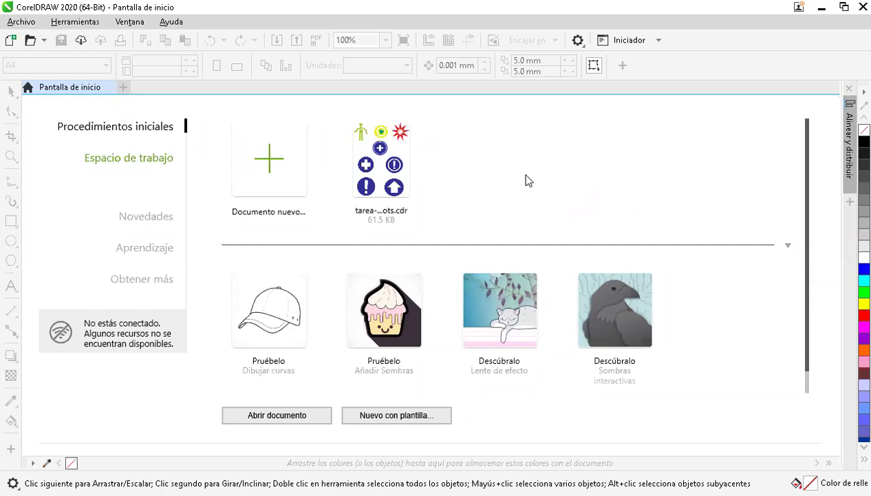
{"action": "left_click", "coordinate": [296, 167]}
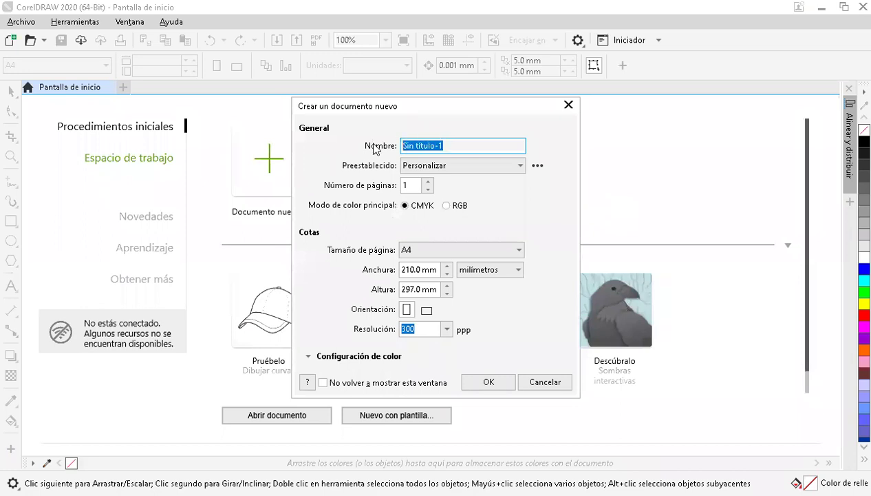
{"action": "type", "text": "H. PLUMA"}
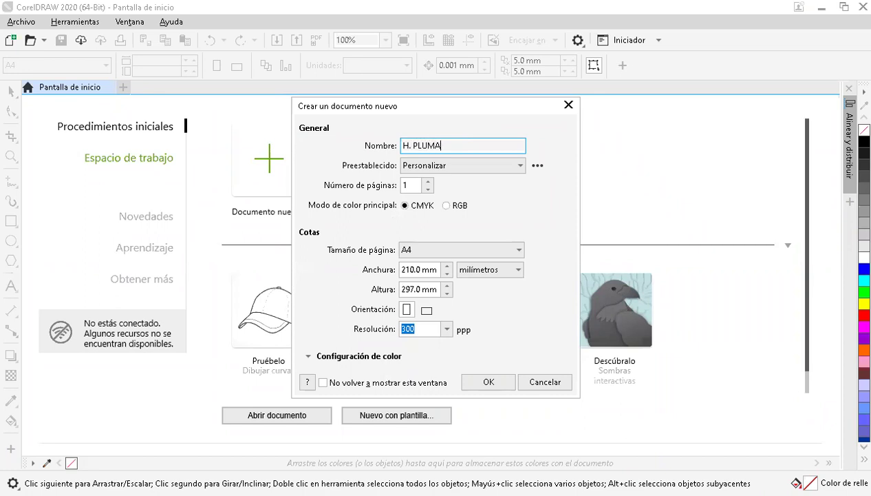
{"action": "left_click", "coordinate": [484, 270]}
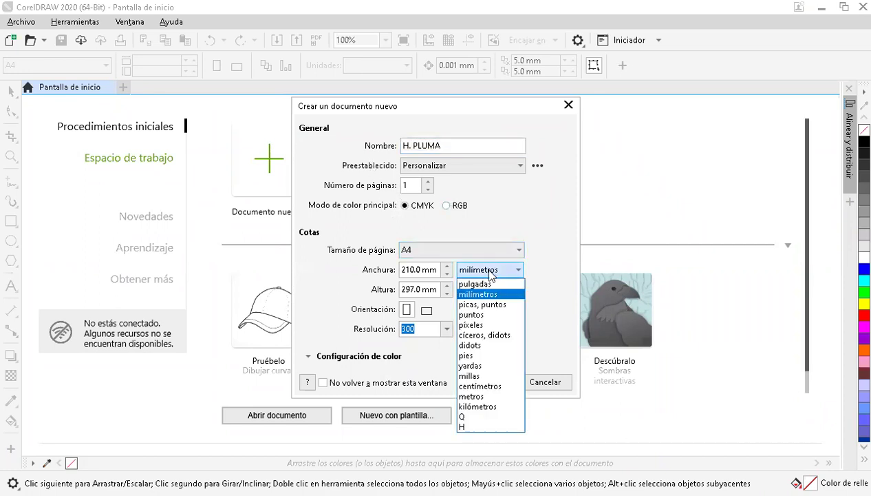
{"action": "left_click", "coordinate": [498, 386]}
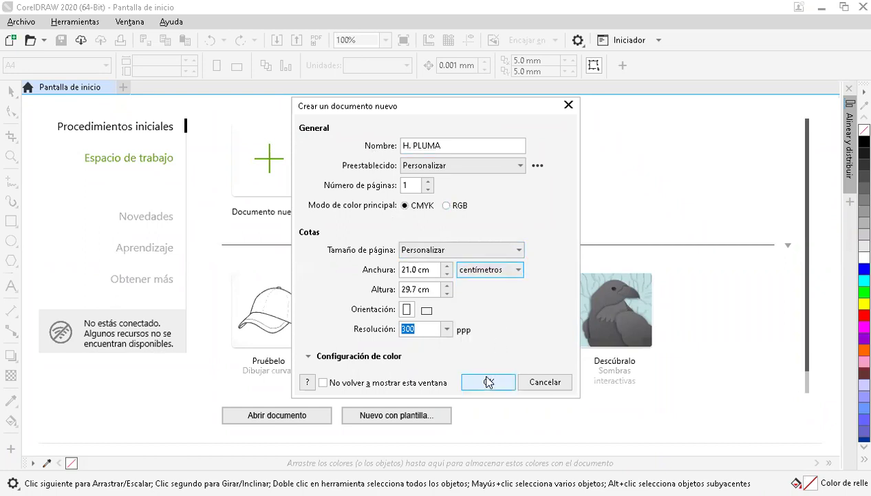
{"action": "left_click", "coordinate": [488, 383]}
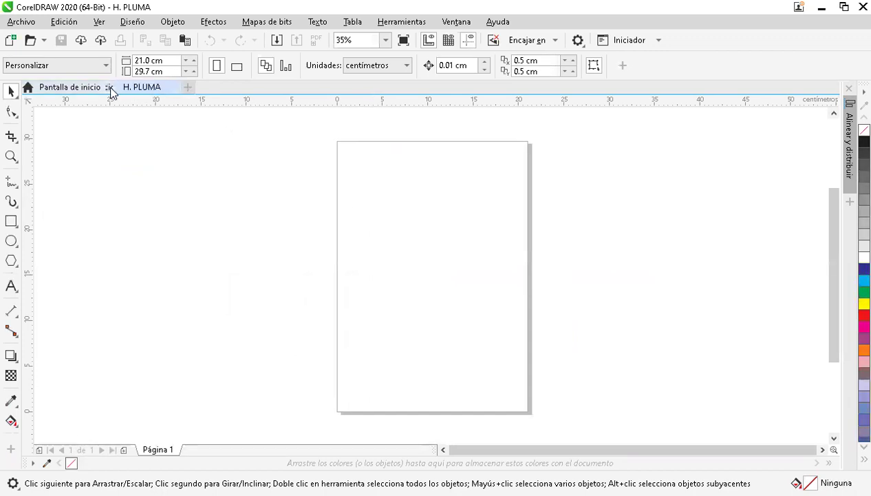
{"action": "left_click", "coordinate": [109, 88]}
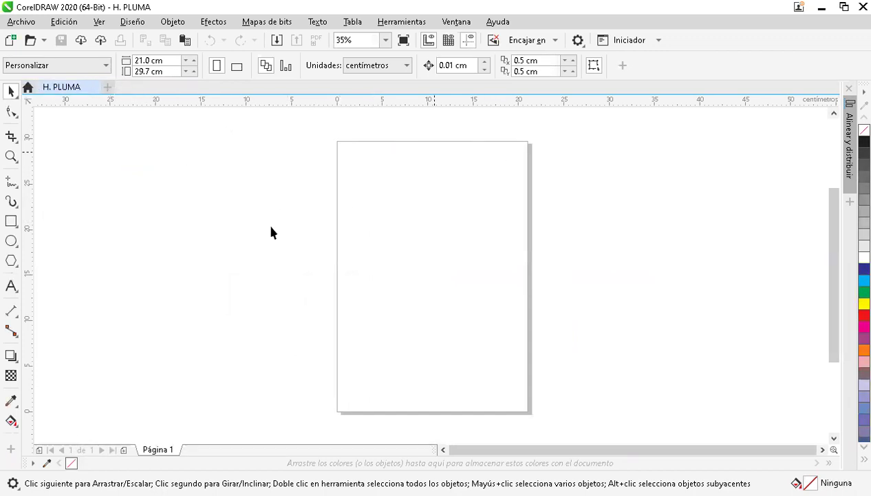
Import the images imagen, images and MALEFICA from the DIBUJOS SIMPLES folder inside the desktop folder CLASE_4_DISEÑO 2_D
{"action": "left_click", "coordinate": [28, 22]}
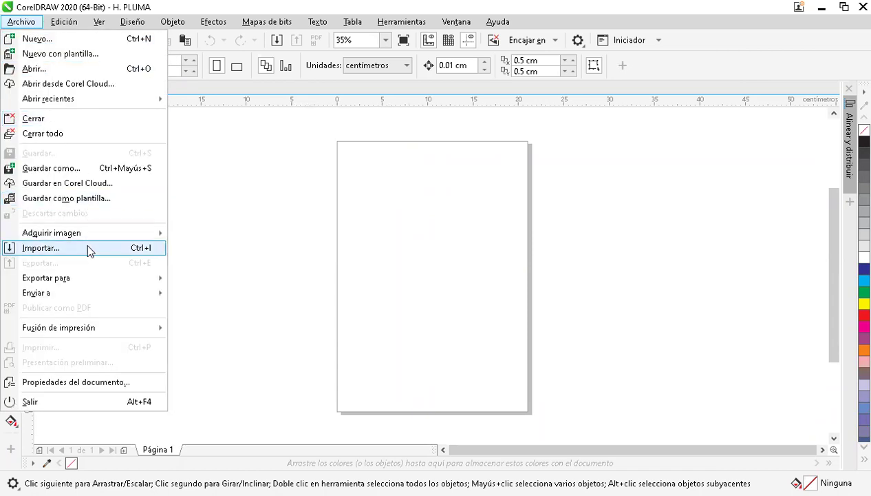
{"action": "key", "text": "Return"}
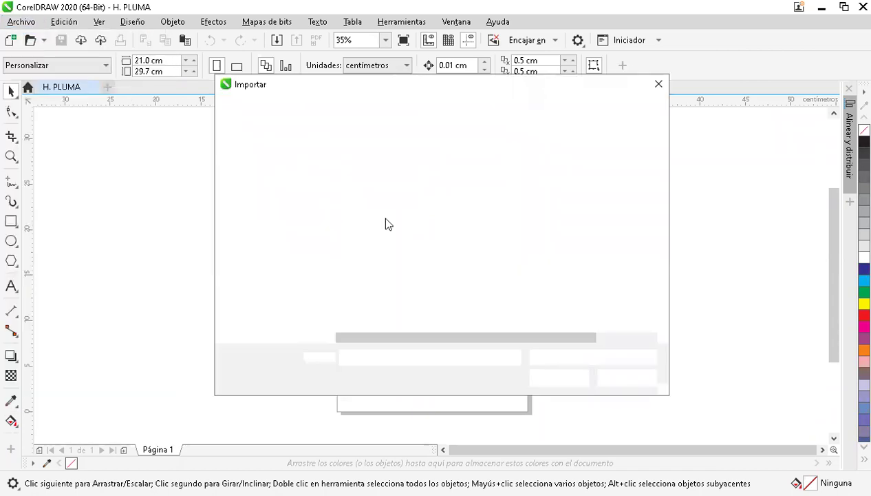
{"action": "left_click_drag", "start_coordinate": [313, 233], "coordinate": [309, 259]}
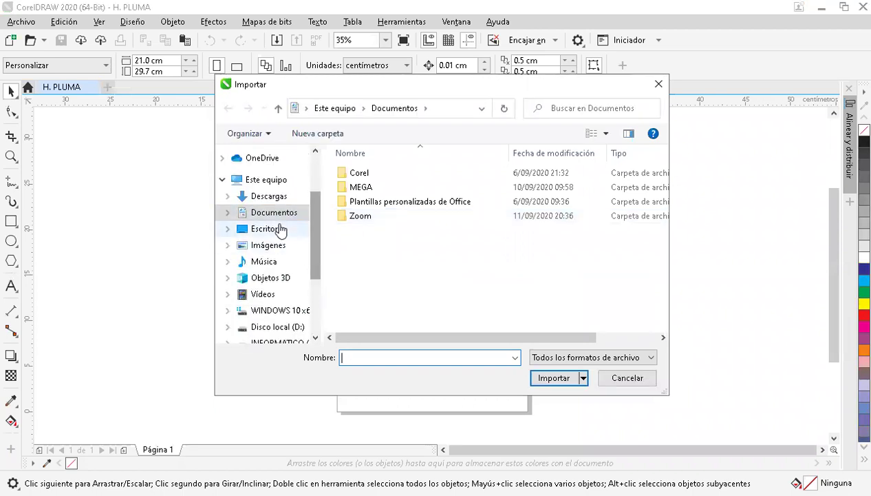
{"action": "left_click", "coordinate": [411, 253]}
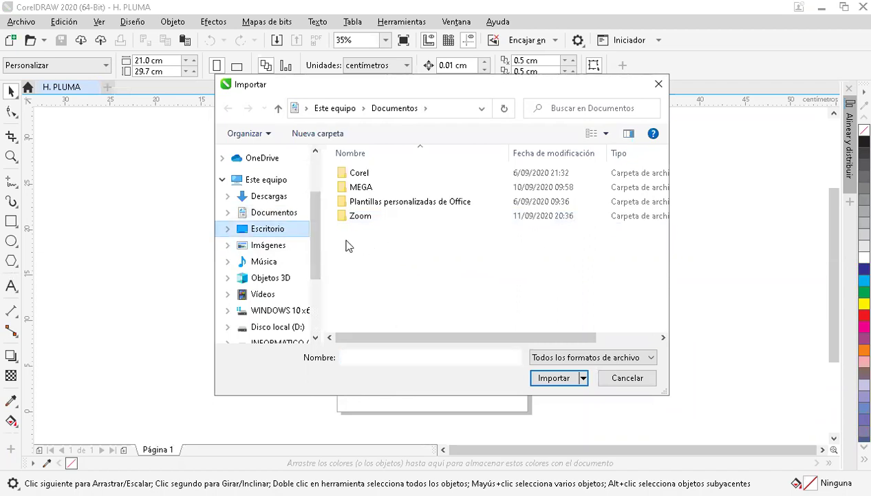
{"action": "left_click", "coordinate": [287, 231]}
{"action": "double_click", "coordinate": [385, 200]}
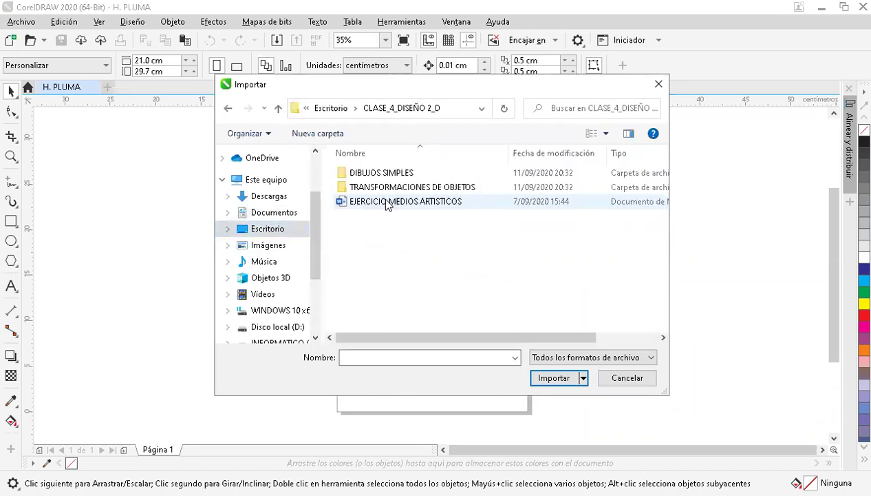
{"action": "double_click", "coordinate": [399, 174]}
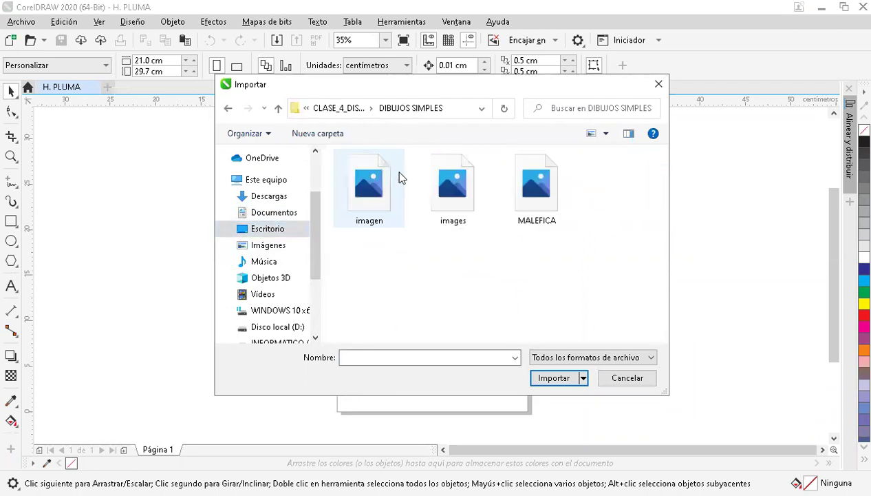
{"action": "left_click_drag", "start_coordinate": [582, 266], "coordinate": [347, 162]}
{"action": "left_click_drag", "start_coordinate": [607, 278], "coordinate": [344, 154]}
{"action": "left_click", "coordinate": [554, 378]}
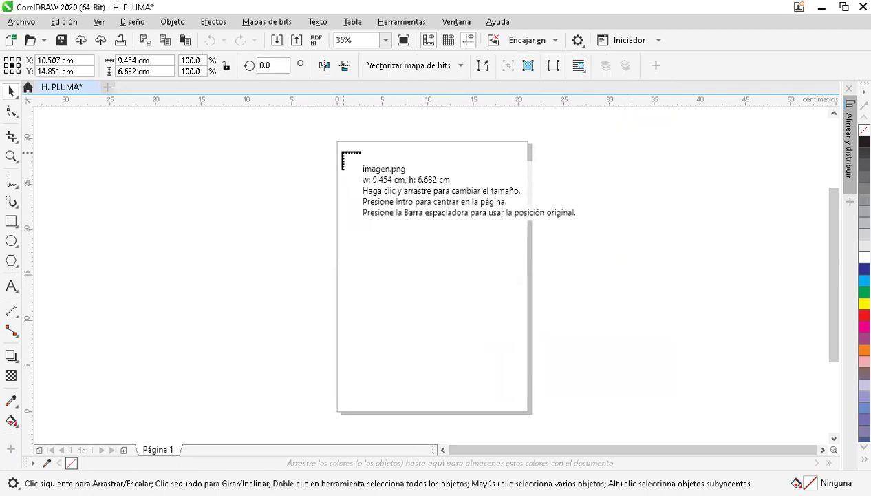
Place the candy and fox images near the top of the page and the Maleficent image below them
{"action": "left_click", "coordinate": [347, 152]}
{"action": "left_click", "coordinate": [455, 165]}
{"action": "left_click", "coordinate": [373, 254]}
{"action": "left_click", "coordinate": [322, 287]}
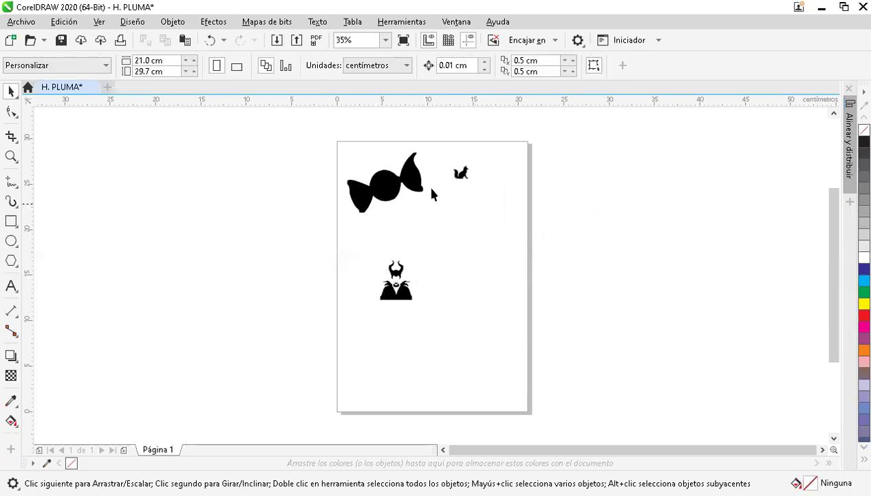
Enlarge the fox to about 7.2 × 7.2 cm and the Maleficent image to about 6.3 × 8.1 cm
{"action": "left_click", "coordinate": [466, 177]}
{"action": "left_click_drag", "start_coordinate": [475, 187], "coordinate": [513, 220]}
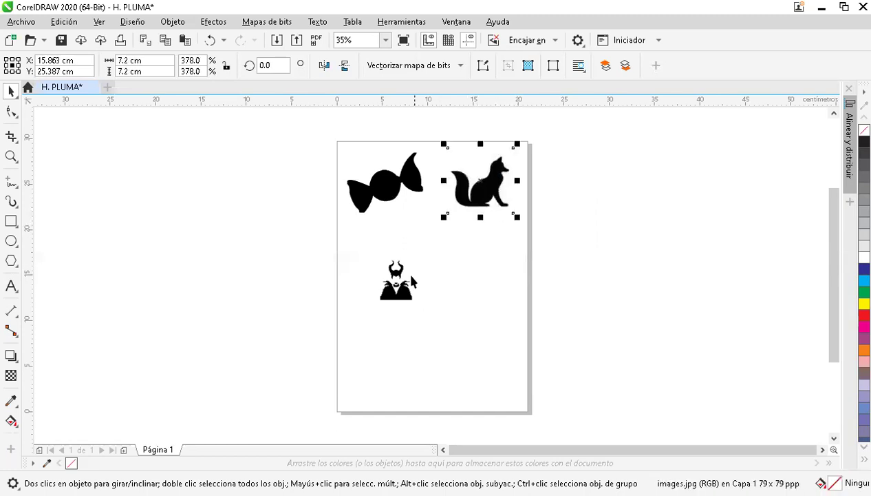
{"action": "left_click", "coordinate": [410, 292]}
{"action": "left_click_drag", "start_coordinate": [420, 308], "coordinate": [492, 259]}
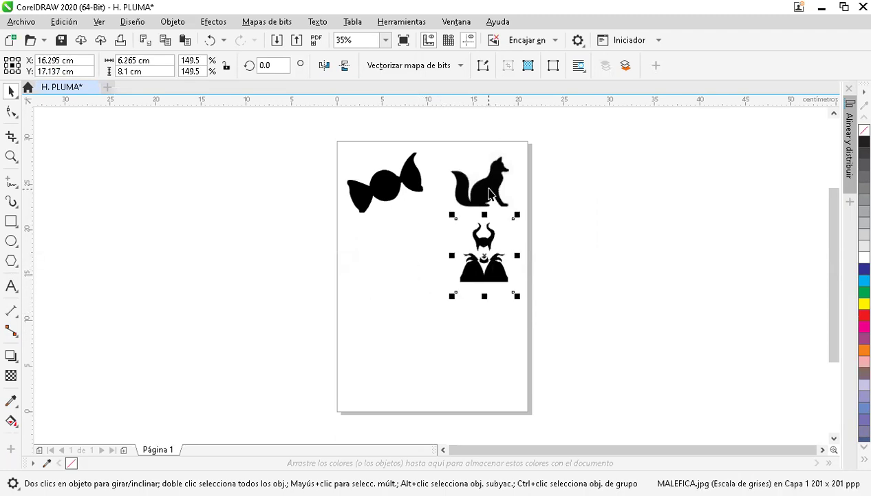
Arrange the images in a column down the middle of the page: fox above, Maleficent in the middle, candy below
{"action": "left_click_drag", "start_coordinate": [384, 195], "coordinate": [479, 339]}
{"action": "left_click_drag", "start_coordinate": [473, 199], "coordinate": [423, 200]}
{"action": "left_click_drag", "start_coordinate": [492, 276], "coordinate": [432, 277]}
{"action": "left_click_drag", "start_coordinate": [452, 318], "coordinate": [421, 338]}
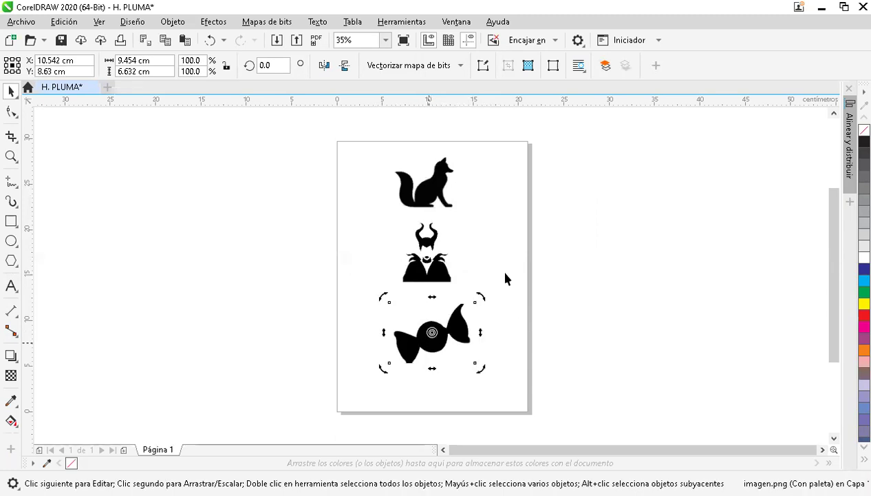
{"action": "left_click", "coordinate": [506, 272]}
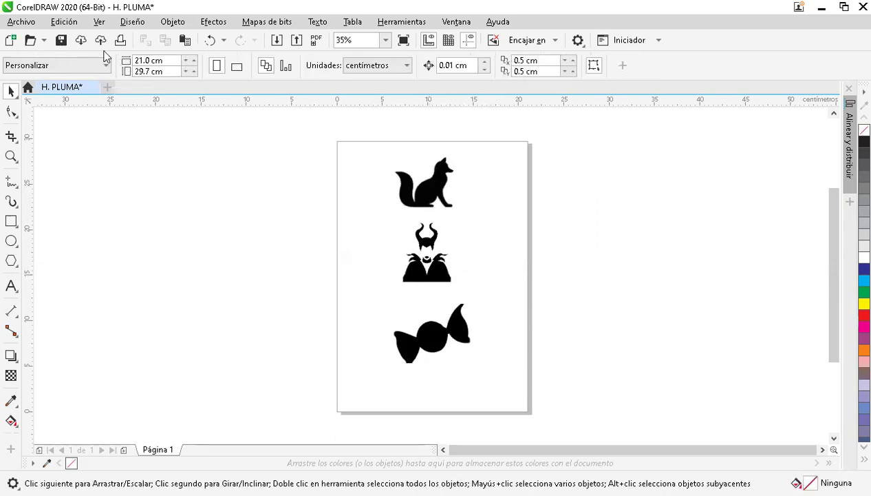
Save the drawing to the desktop as H. PLUMA in CDR format
{"action": "left_click", "coordinate": [61, 40]}
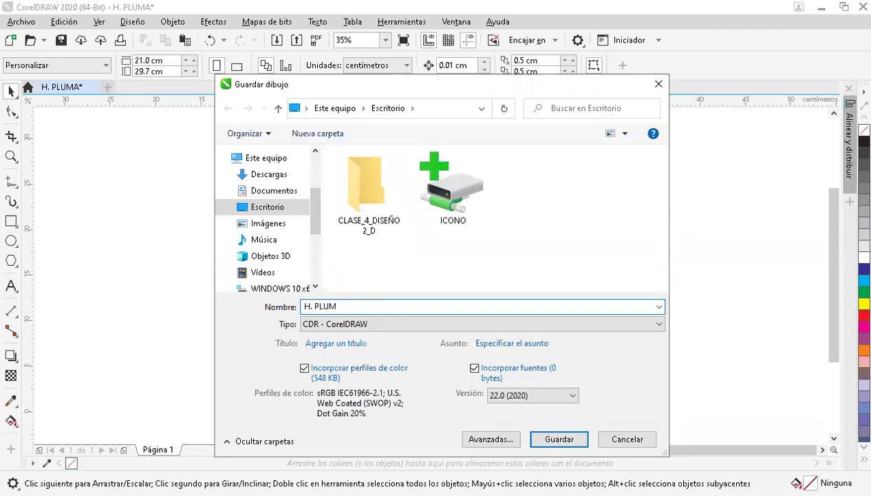
{"action": "key", "text": "Return"}
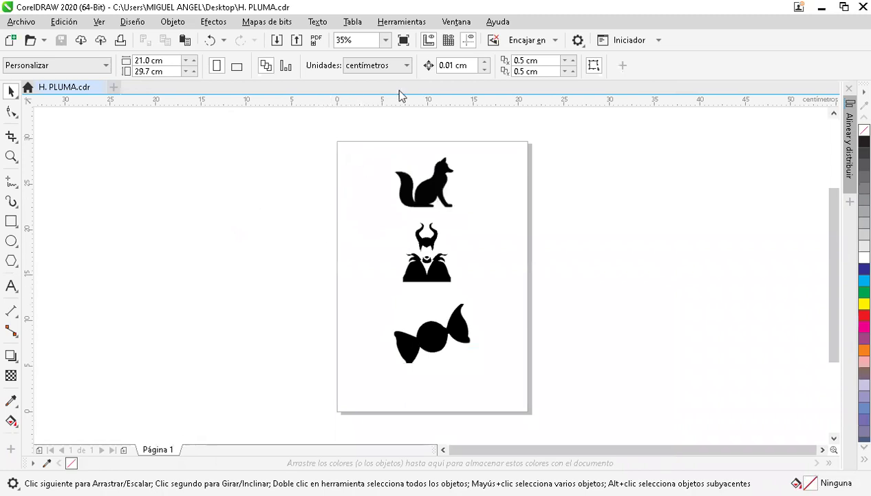
Delete the Maleficent and fox images, leaving only the candy on the page
{"action": "left_click", "coordinate": [386, 40]}
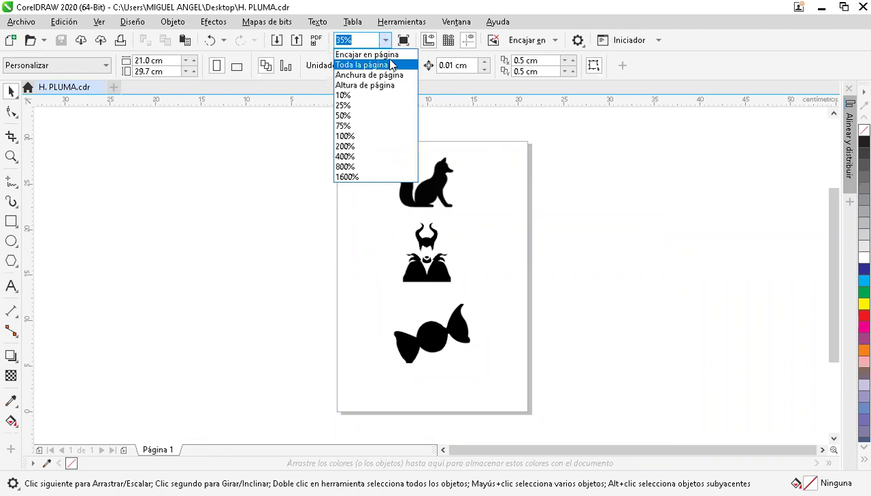
{"action": "left_click", "coordinate": [507, 196]}
{"action": "scroll", "coordinate": [537, 211], "scroll_direction": "up", "scroll_amount": 1}
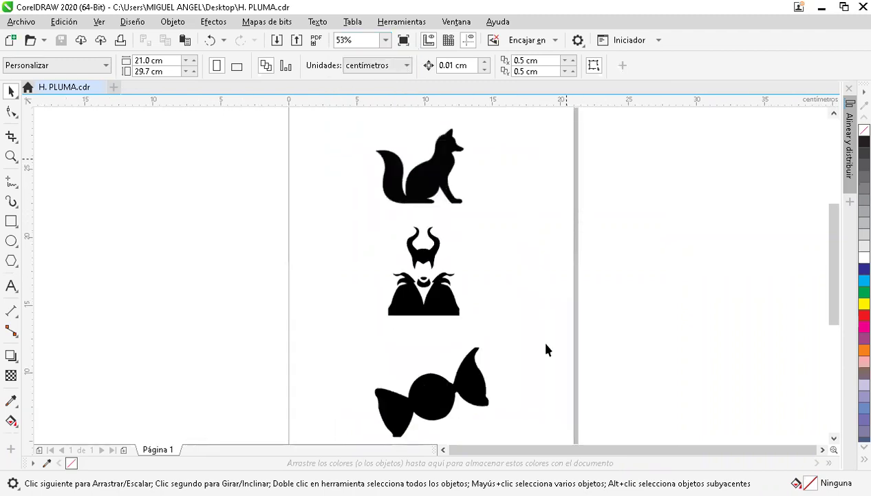
{"action": "left_click", "coordinate": [456, 329]}
{"action": "key", "text": "Delete"}
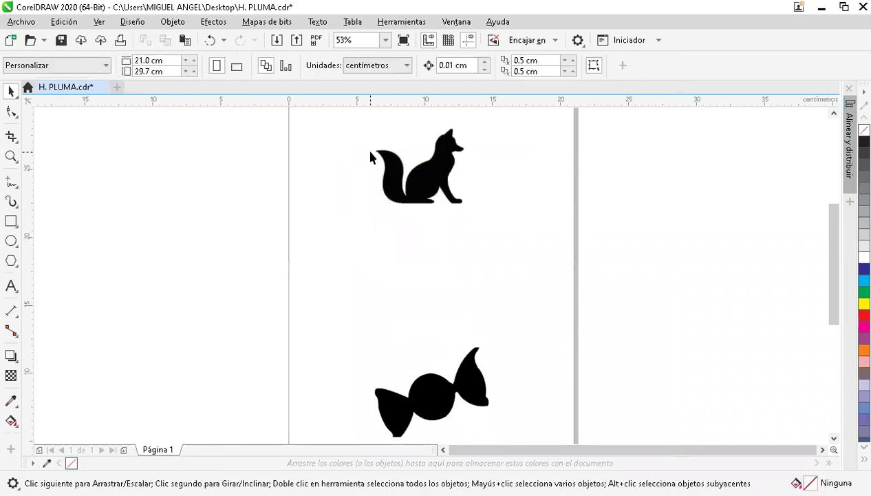
{"action": "left_click", "coordinate": [424, 165]}
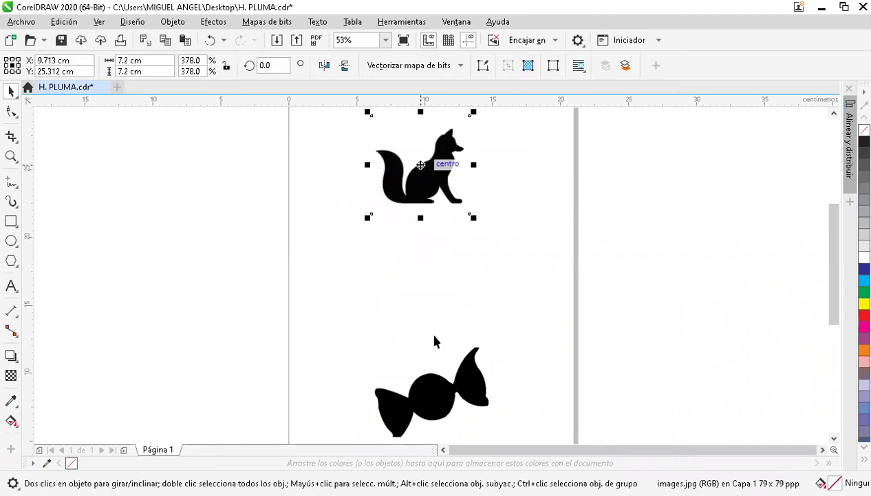
{"action": "key", "text": "Delete"}
Move the candy image to the upper part of the page and enlarge it to about 18.9 × 13.2 cm
{"action": "key", "text": "ctrl+z"}
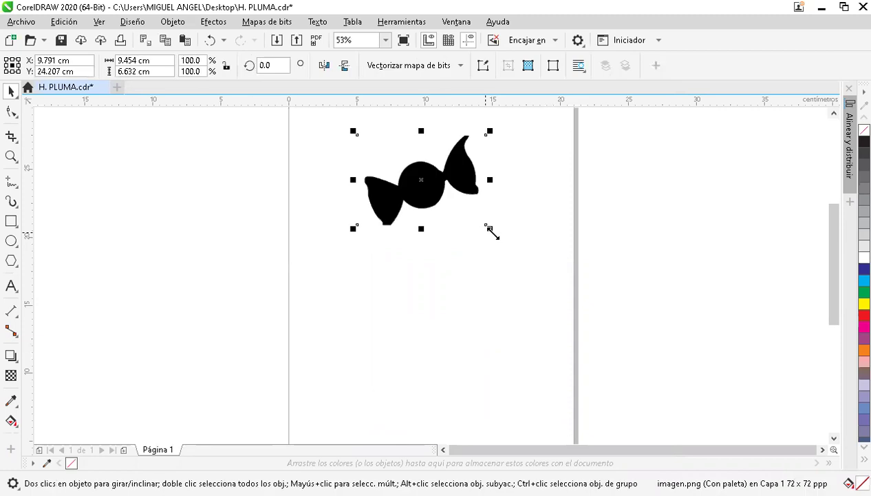
{"action": "left_click_drag", "start_coordinate": [563, 283], "coordinate": [576, 295]}
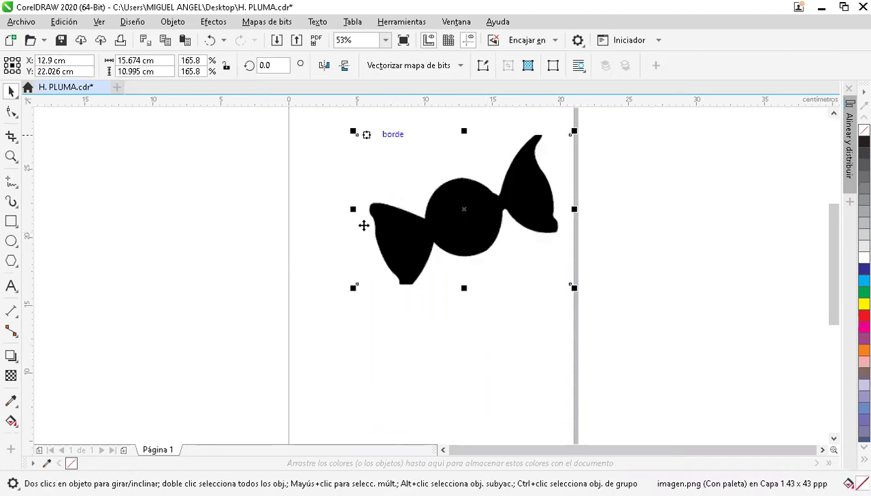
{"action": "key", "text": "ctrl+z"}
{"action": "key", "text": "ctrl+z"}
{"action": "key", "text": "ctrl+z"}
{"action": "key", "text": "ctrl+z"}
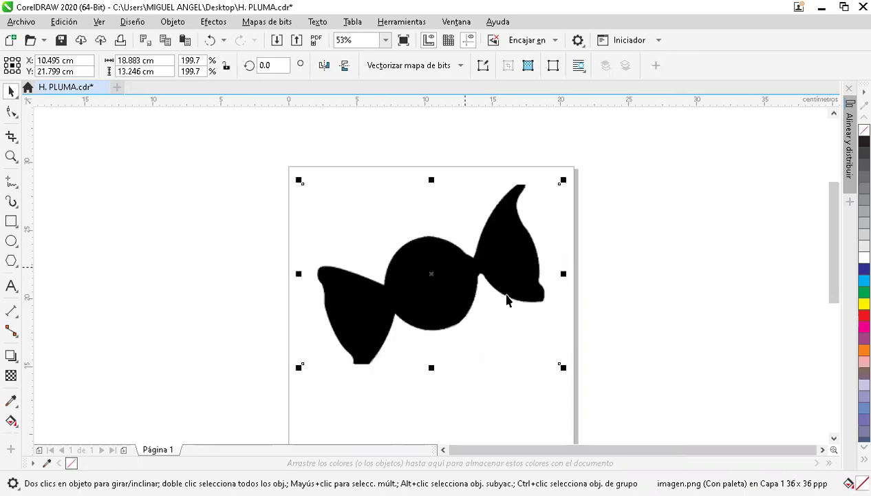
{"action": "key", "text": "Escape"}
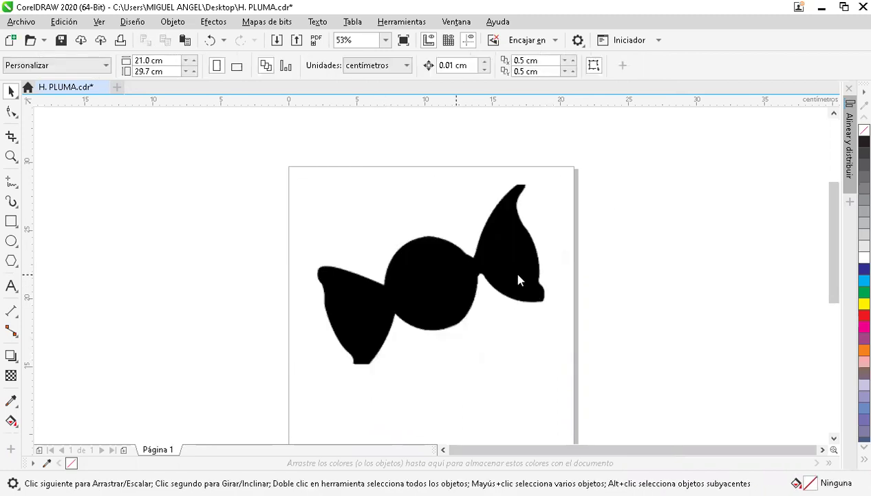
{"action": "right_click", "coordinate": [520, 279]}
{"action": "left_click", "coordinate": [441, 112]}
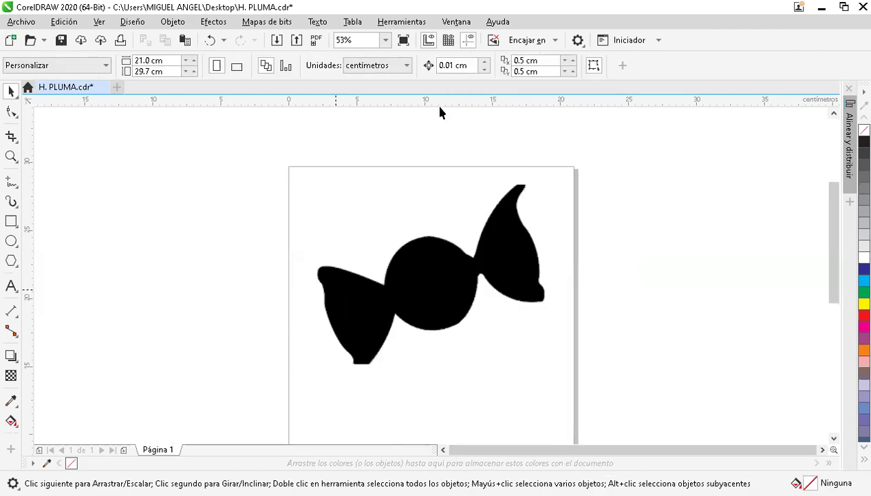
Examine the candy silhouette up close, with its whole outline filling the view
{"action": "left_click", "coordinate": [384, 41]}
{"action": "left_click", "coordinate": [384, 55]}
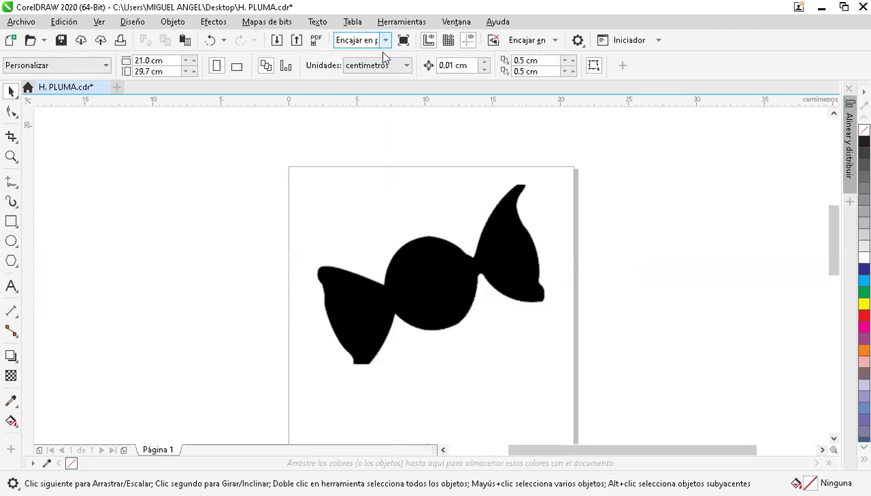
{"action": "scroll", "coordinate": [424, 253], "scroll_direction": "up", "scroll_amount": 2}
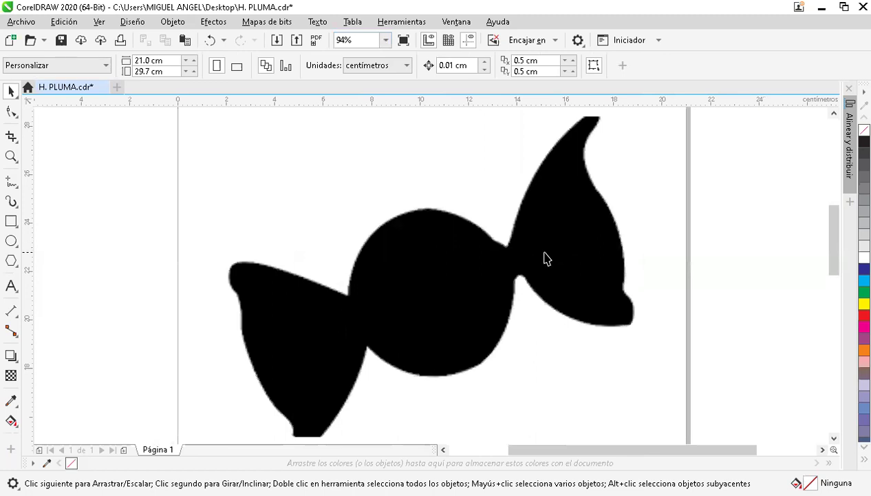
{"action": "scroll", "coordinate": [546, 259], "scroll_direction": "down", "scroll_amount": 2}
{"action": "scroll", "coordinate": [545, 259], "scroll_direction": "up", "scroll_amount": 1}
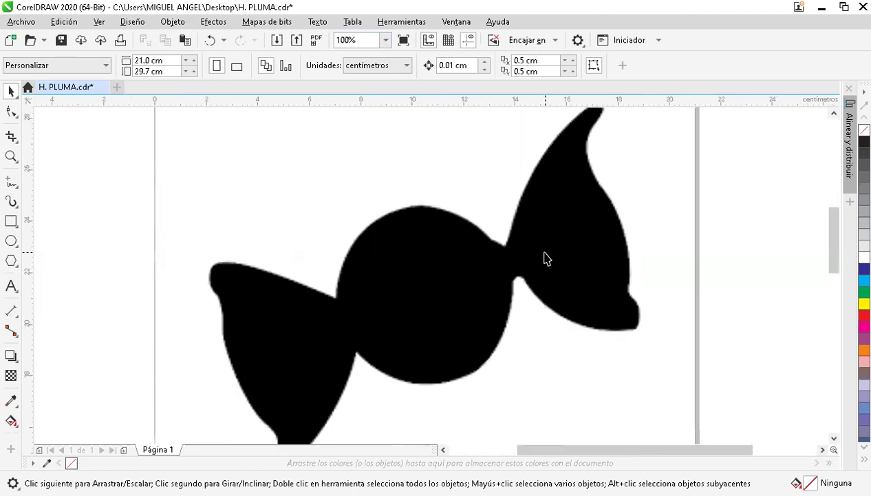
{"action": "scroll", "coordinate": [546, 258], "scroll_direction": "down", "scroll_amount": 3}
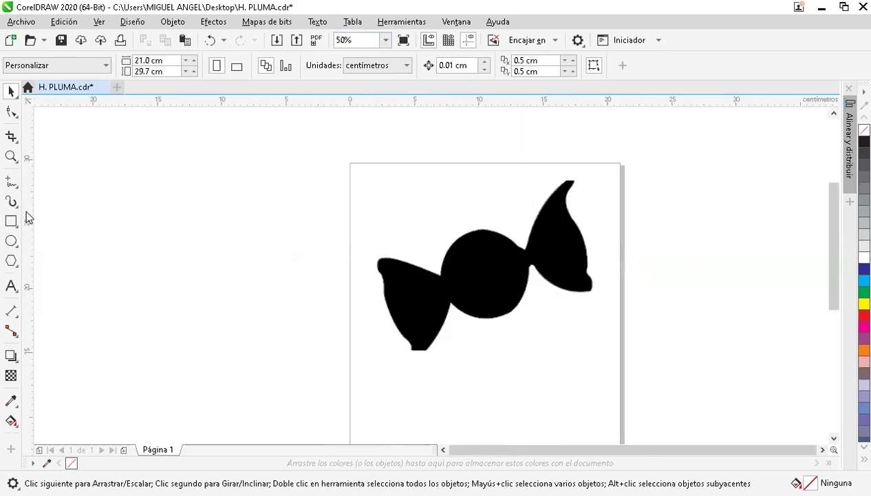
{"action": "left_click", "coordinate": [17, 163]}
{"action": "left_click", "coordinate": [77, 164]}
{"action": "mouse_move", "coordinate": [350, 168]}
{"action": "left_mouse_down"}
{"action": "mouse_move", "coordinate": [434, 253]}
{"action": "mouse_move", "coordinate": [613, 330]}
{"action": "mouse_move", "coordinate": [628, 360]}
{"action": "left_mouse_up"}
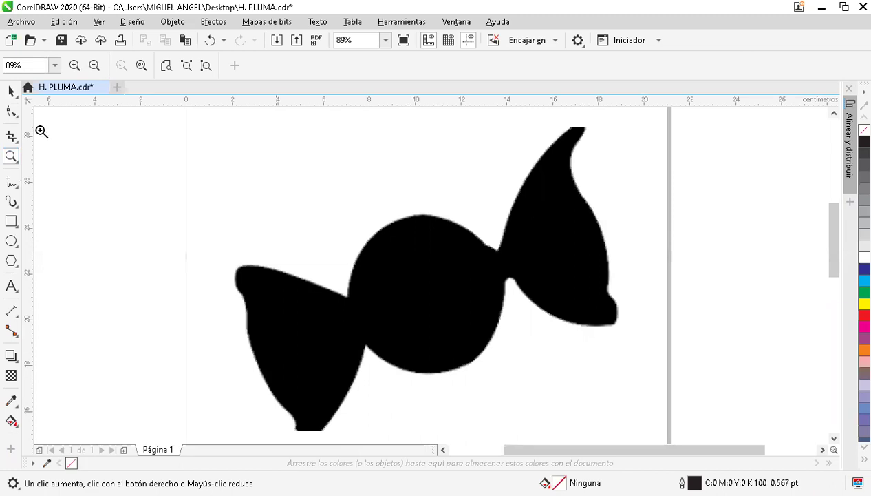
{"action": "key", "text": "space"}
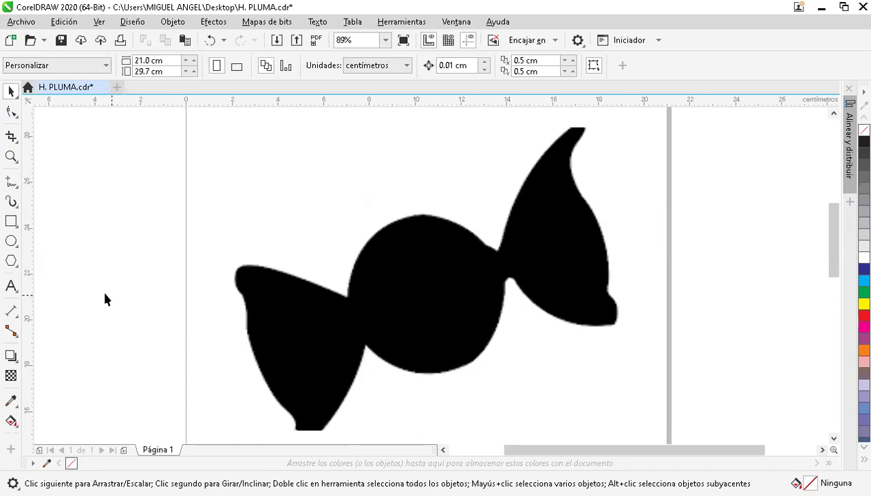
Draw a circle about 6.4 cm across over the candy's round center and give it a red 1.0 pt outline
{"action": "left_click", "coordinate": [11, 240]}
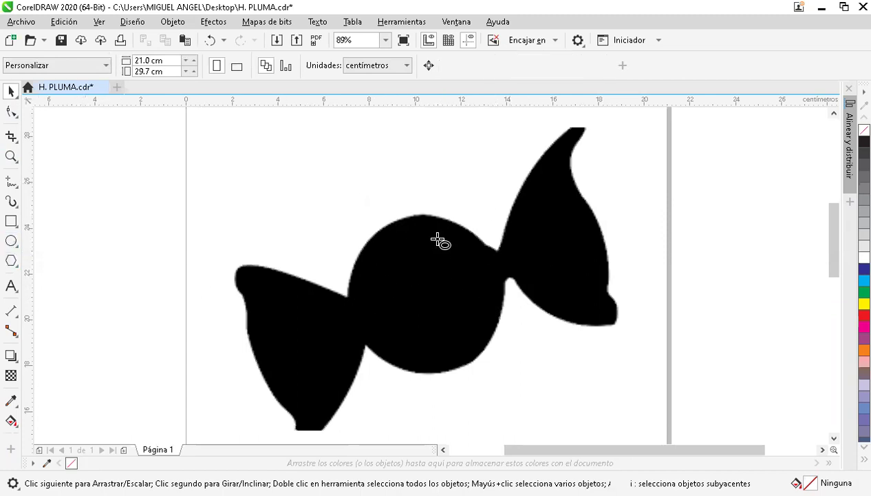
{"action": "left_click_drag", "start_coordinate": [358, 227], "coordinate": [449, 375]}
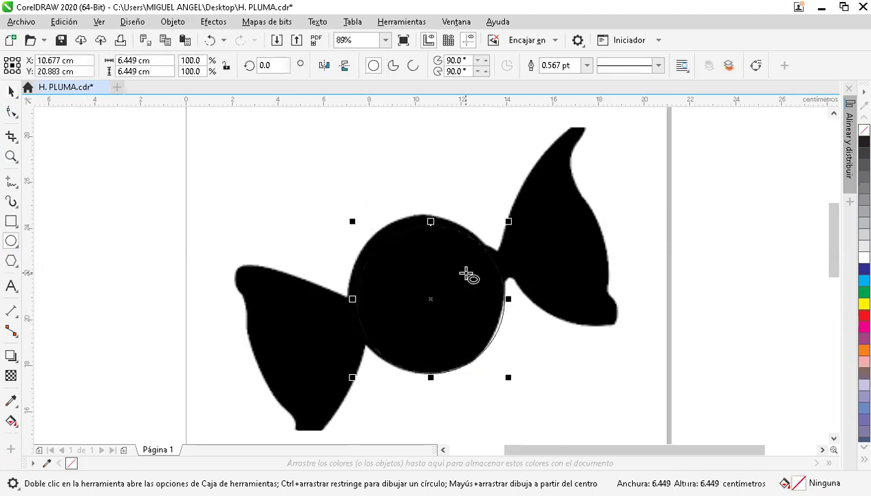
{"action": "right_click", "coordinate": [864, 314]}
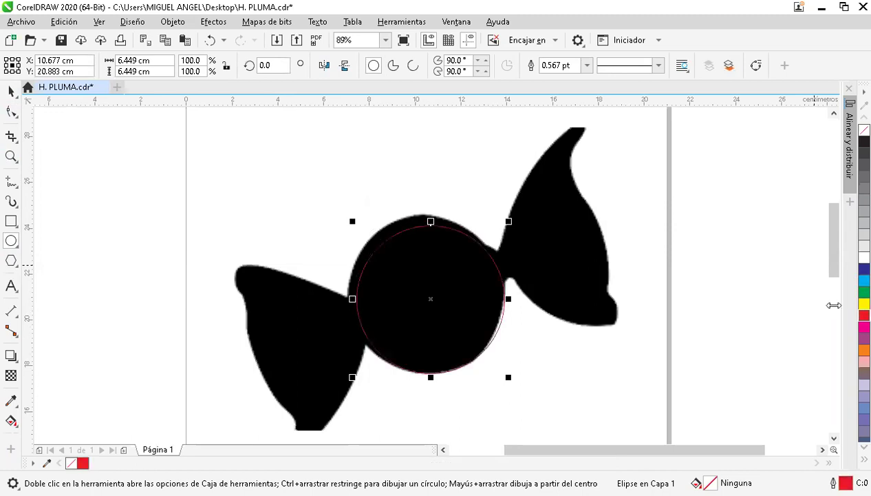
{"action": "left_click", "coordinate": [588, 66]}
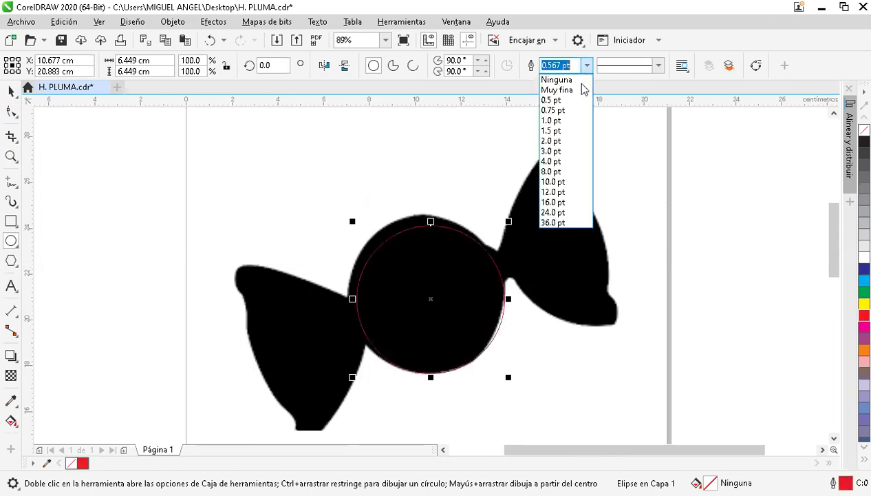
{"action": "left_click", "coordinate": [569, 124]}
Enlarge the red circle to about 6.9 cm across so it matches the contour of the candy's center
{"action": "left_click", "coordinate": [19, 90]}
{"action": "left_click_drag", "start_coordinate": [351, 220], "coordinate": [455, 240]}
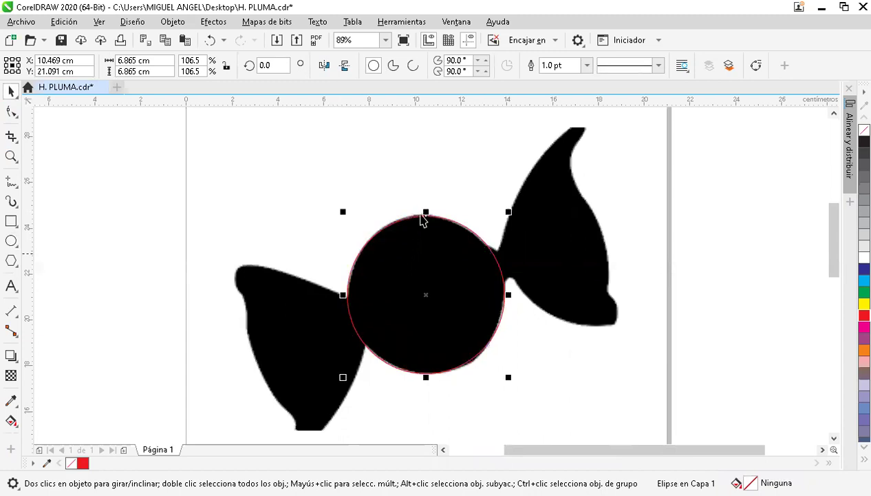
{"action": "key", "text": "Escape"}
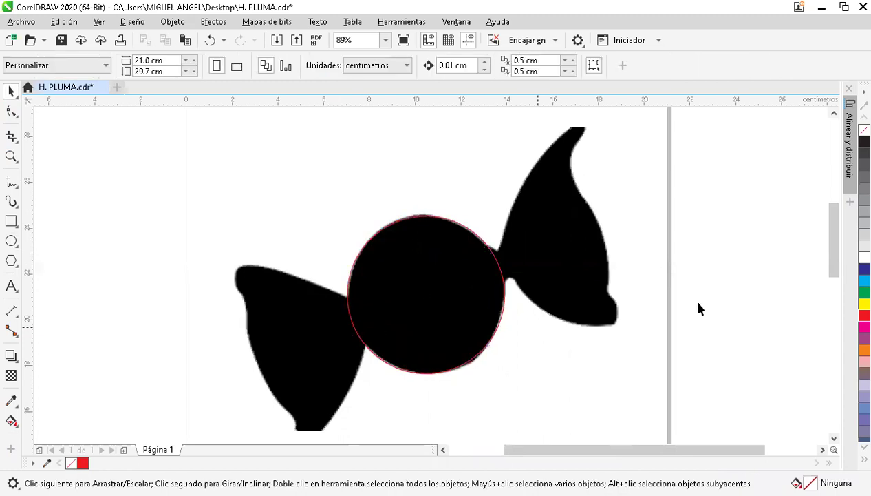
Place a copy of the center circle over the candy's left wrapper wing
{"action": "left_click_drag", "start_coordinate": [835, 243], "coordinate": [835, 265]}
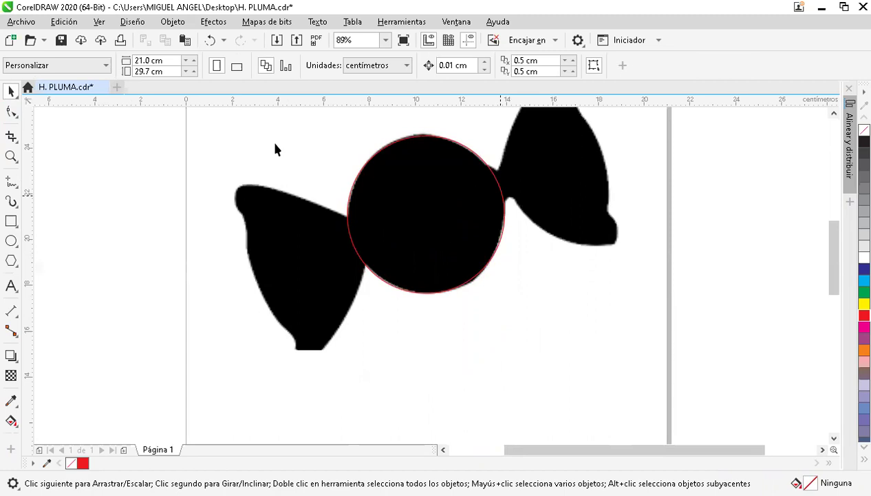
{"action": "left_click", "coordinate": [402, 179]}
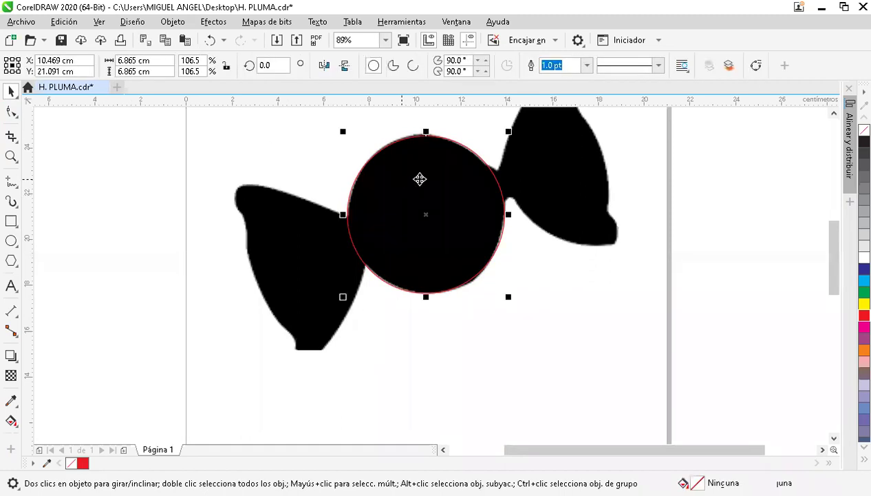
{"action": "left_click_drag", "start_coordinate": [382, 195], "coordinate": [278, 230]}
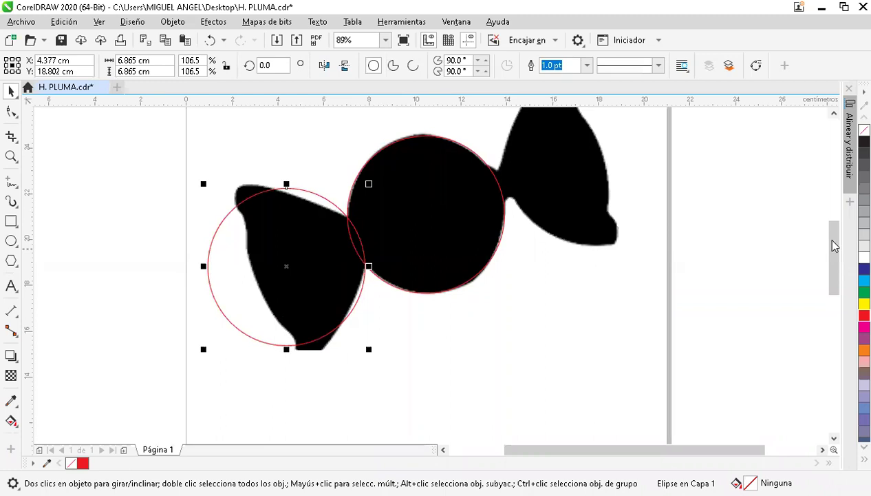
Place another copy of the center circle over the right wrapper wing, with a yellow 1.5 pt outline
{"action": "scroll", "coordinate": [828, 238], "scroll_direction": "up", "scroll_amount": 2}
{"action": "left_click", "coordinate": [444, 294]}
{"action": "scroll", "coordinate": [444, 295], "scroll_direction": "up", "scroll_amount": 2}
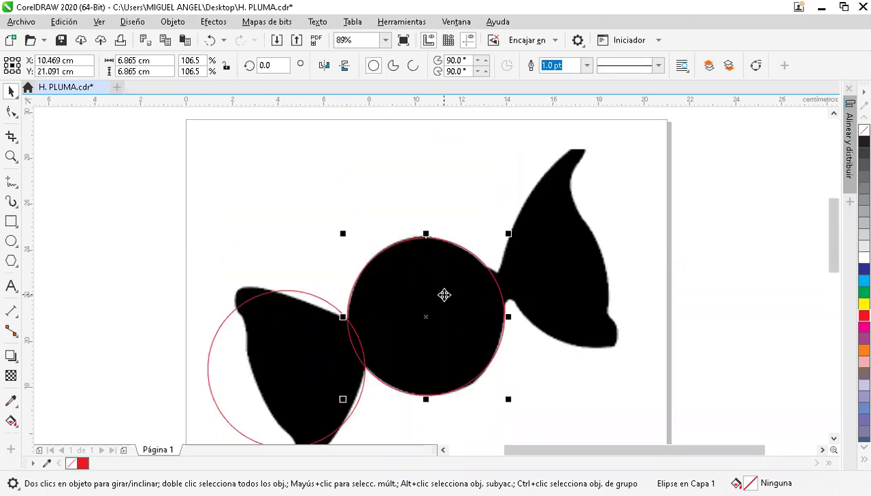
{"action": "right_click", "coordinate": [864, 269]}
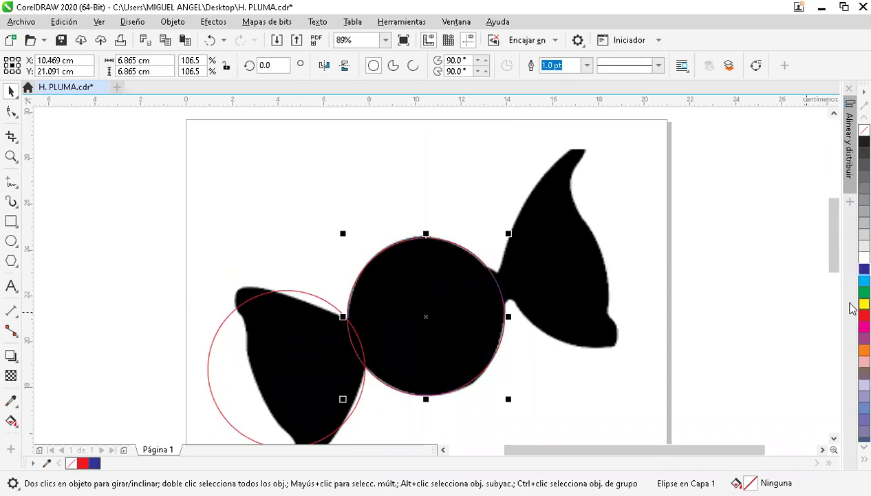
{"action": "right_click", "coordinate": [863, 303]}
{"action": "left_click", "coordinate": [587, 65]}
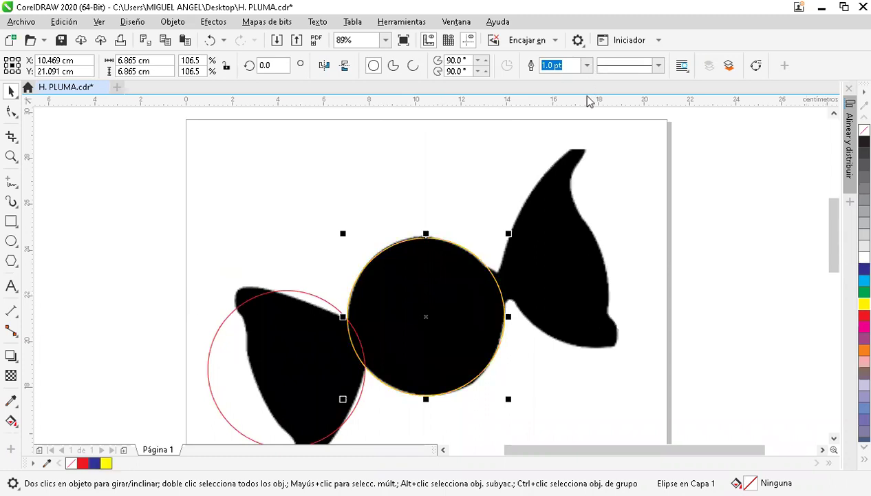
{"action": "left_click", "coordinate": [581, 130]}
{"action": "left_click_drag", "start_coordinate": [447, 292], "coordinate": [593, 241]}
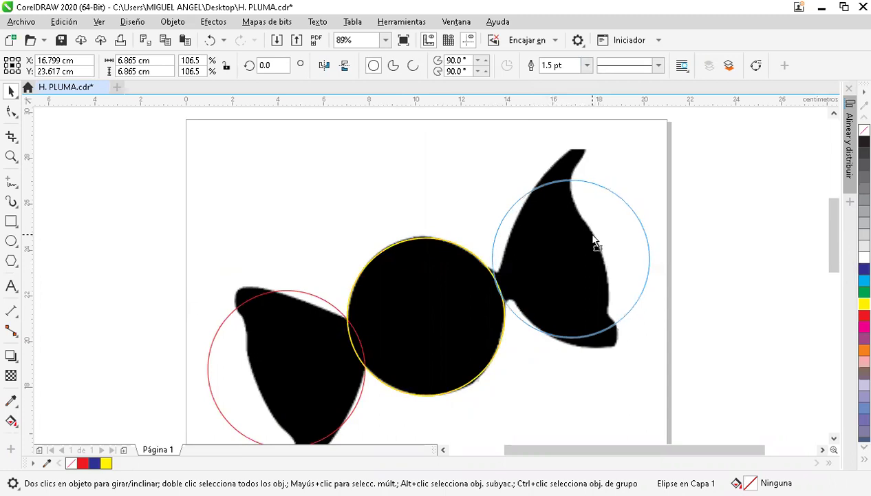
{"action": "mouse_move", "coordinate": [594, 239]}
{"action": "left_mouse_down"}
{"action": "mouse_move", "coordinate": [605, 241]}
{"action": "mouse_move", "coordinate": [599, 234]}
{"action": "left_mouse_up"}
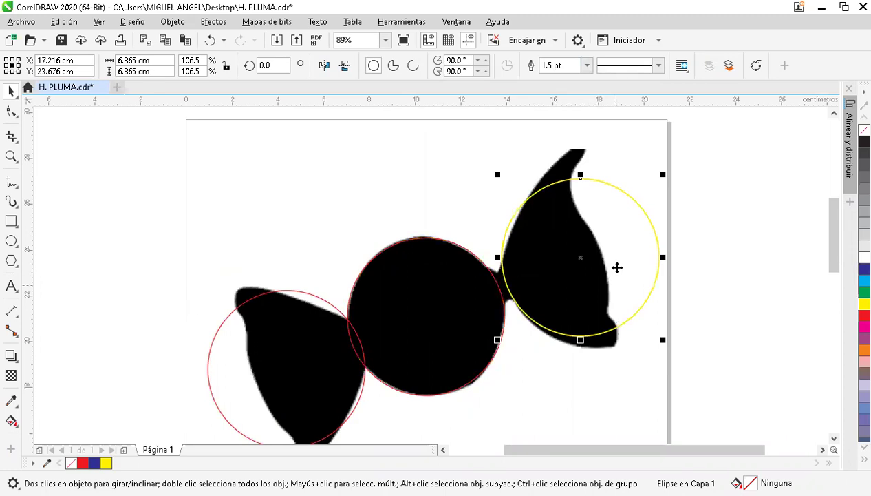
{"action": "scroll", "coordinate": [829, 225], "scroll_direction": "right", "scroll_amount": 3}
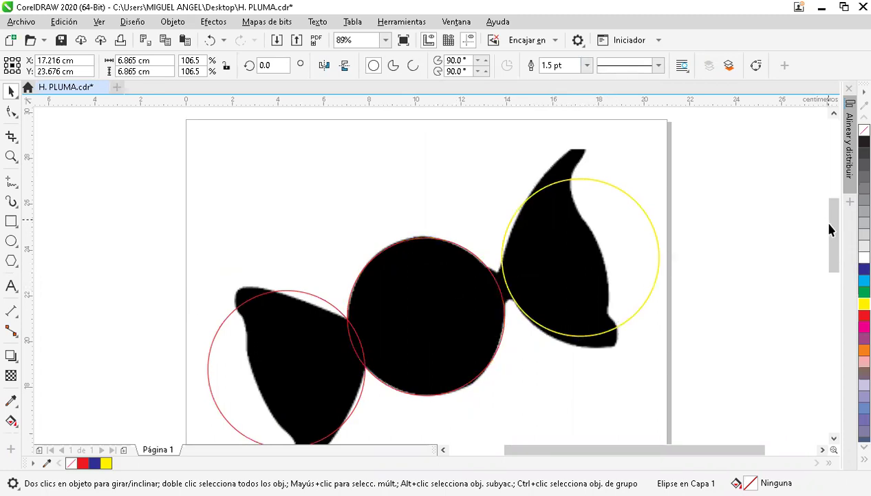
{"action": "left_click", "coordinate": [673, 371]}
Draw a rectangle about 1.4 × 1.0 cm in the blank area above the left wing and rotate it by about 28°
{"action": "scroll", "coordinate": [673, 372], "scroll_direction": "down", "scroll_amount": 1}
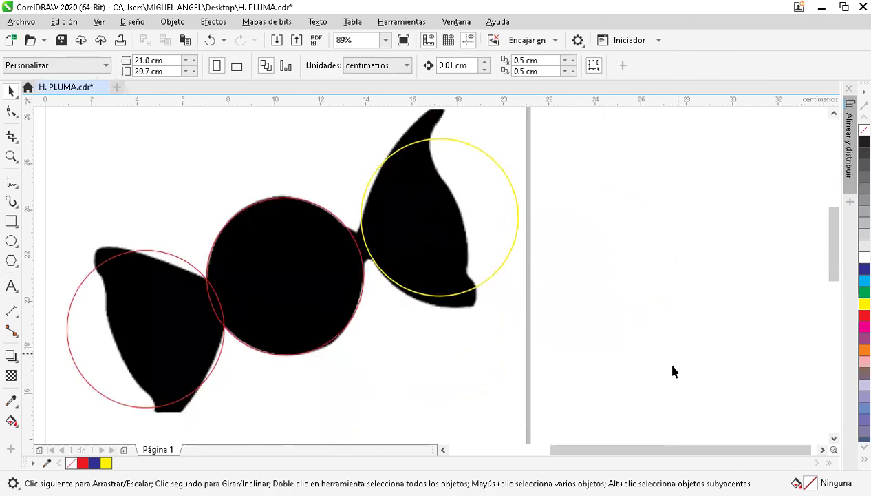
{"action": "scroll", "coordinate": [673, 372], "scroll_direction": "left", "scroll_amount": 1}
{"action": "scroll", "coordinate": [673, 371], "scroll_direction": "left", "scroll_amount": 2}
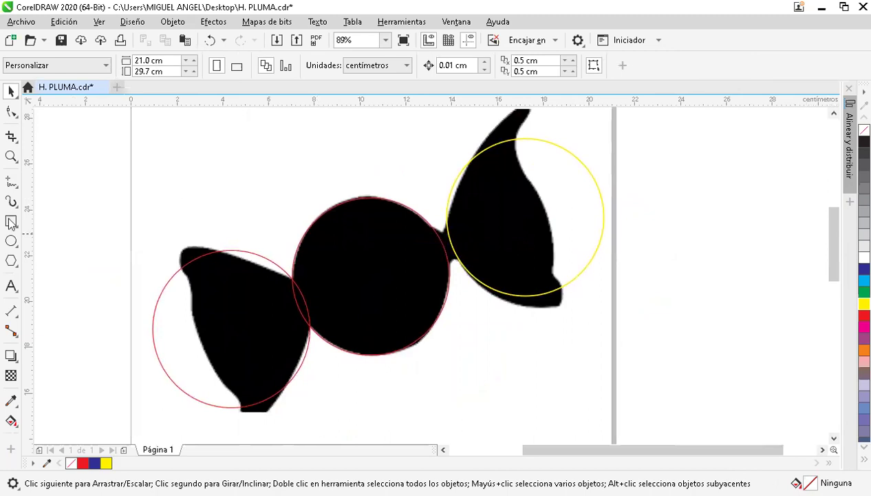
{"action": "left_click_drag", "start_coordinate": [232, 162], "coordinate": [265, 183]}
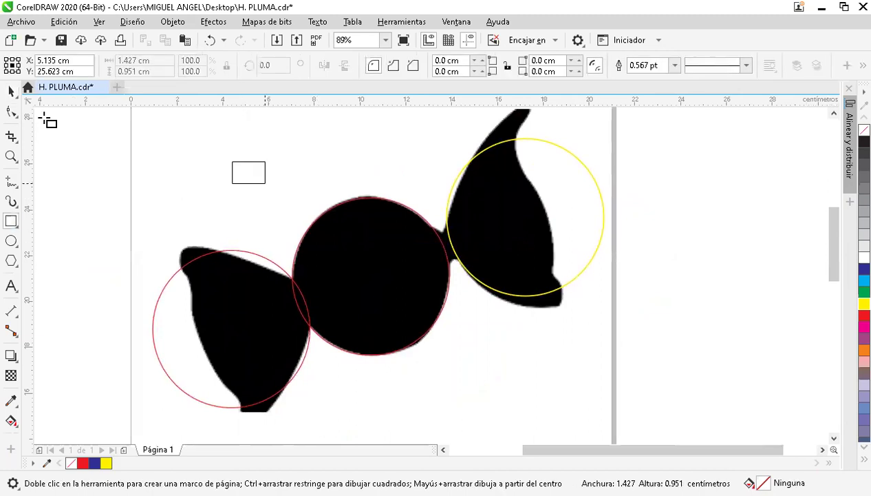
{"action": "key", "text": "space"}
{"action": "left_click", "coordinate": [234, 163]}
{"action": "left_click_drag", "start_coordinate": [226, 171], "coordinate": [320, 152]}
Move the tilted rectangle onto the neck between the candy's round center and its right wing
{"action": "left_click", "coordinate": [248, 178]}
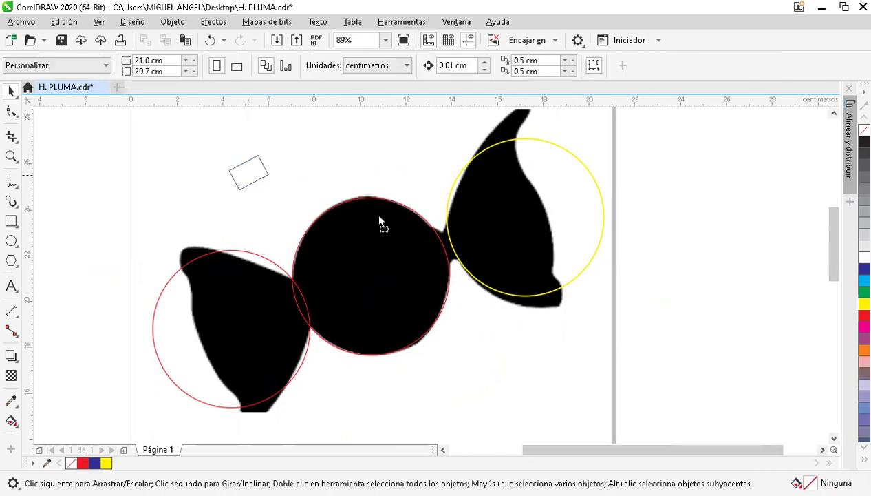
{"action": "left_click", "coordinate": [444, 238]}
{"action": "scroll", "coordinate": [470, 258], "scroll_direction": "up", "scroll_amount": 3}
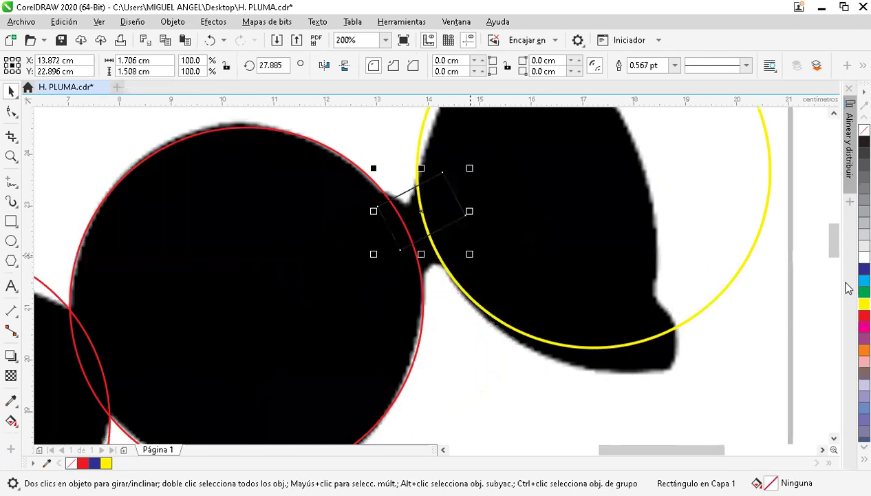
Give the neck rectangle a yellow outline and stretch it downward to about 2.3 cm in height
{"action": "right_click", "coordinate": [864, 303]}
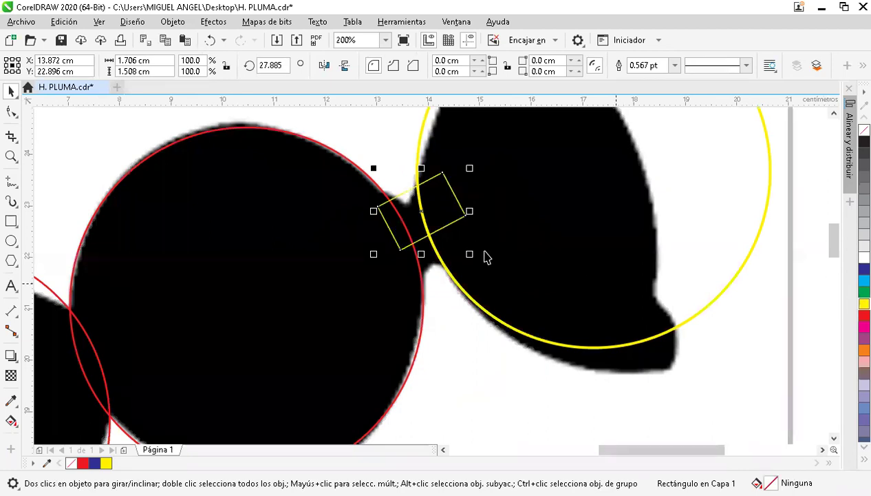
{"action": "left_click_drag", "start_coordinate": [426, 258], "coordinate": [428, 282]}
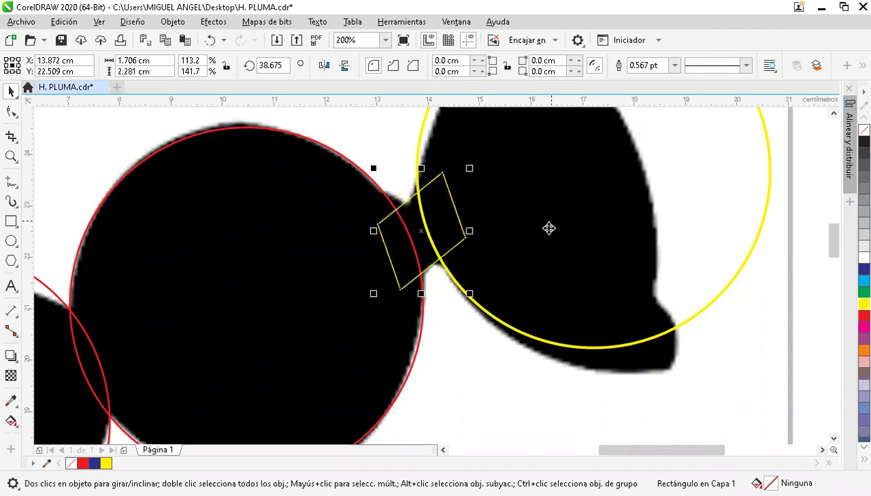
{"action": "left_click", "coordinate": [548, 228]}
Change the outline of the circle over the left wing to yellow with a 2.0 pt width
{"action": "scroll", "coordinate": [582, 248], "scroll_direction": "down", "scroll_amount": 2}
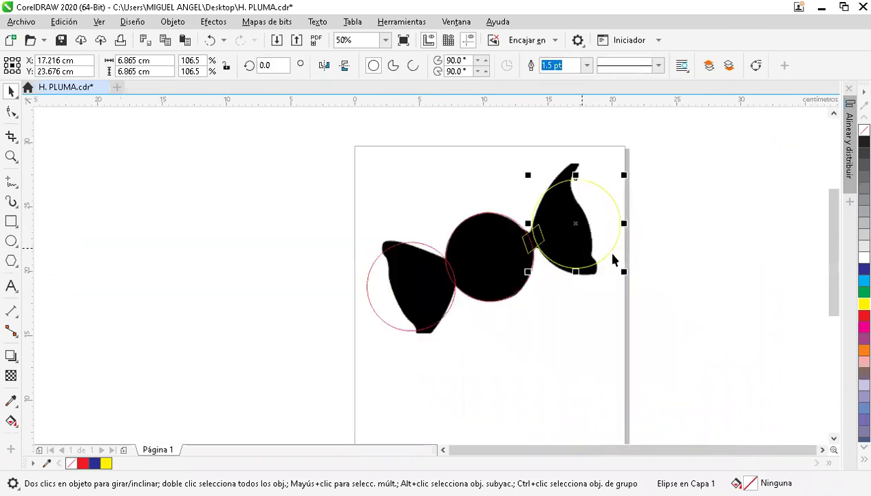
{"action": "scroll", "coordinate": [615, 259], "scroll_direction": "up", "scroll_amount": 1}
{"action": "scroll", "coordinate": [615, 259], "scroll_direction": "down", "scroll_amount": 1}
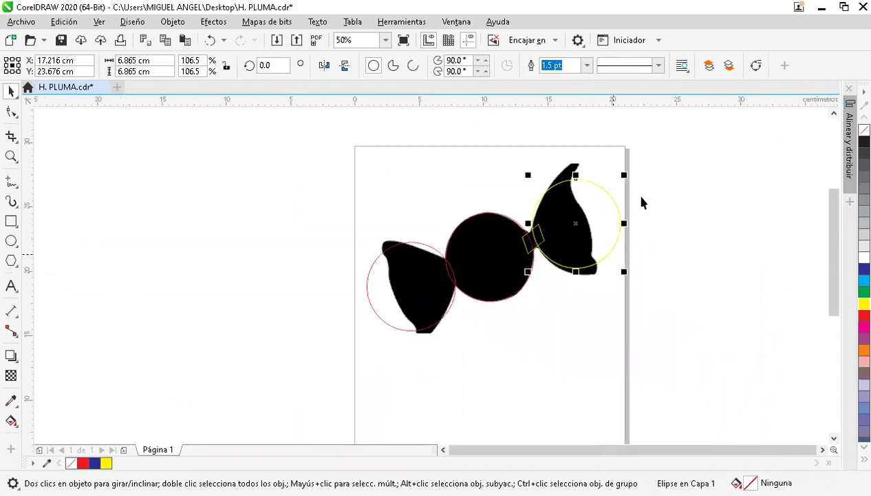
{"action": "left_click", "coordinate": [686, 168]}
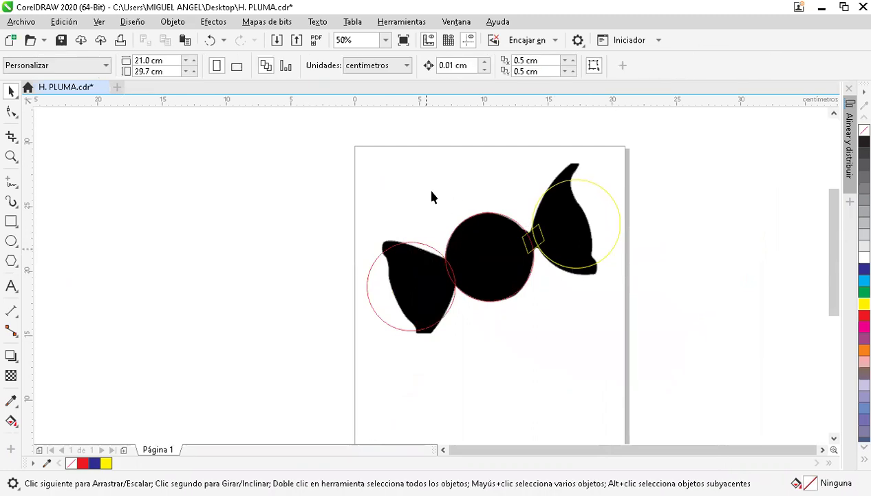
{"action": "left_click", "coordinate": [403, 266]}
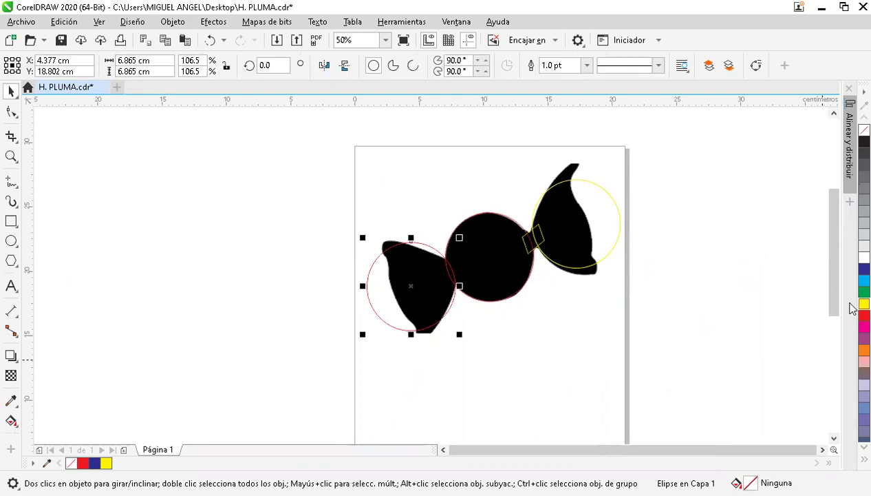
{"action": "left_click", "coordinate": [587, 66]}
{"action": "left_click", "coordinate": [562, 141]}
Set the outlines of all three circles and the neck rectangle to 3.0 pt in cyan
{"action": "mouse_move", "coordinate": [313, 148]}
{"action": "left_mouse_down"}
{"action": "mouse_move", "coordinate": [609, 259]}
{"action": "mouse_move", "coordinate": [673, 359]}
{"action": "left_mouse_up"}
{"action": "left_click", "coordinate": [600, 66]}
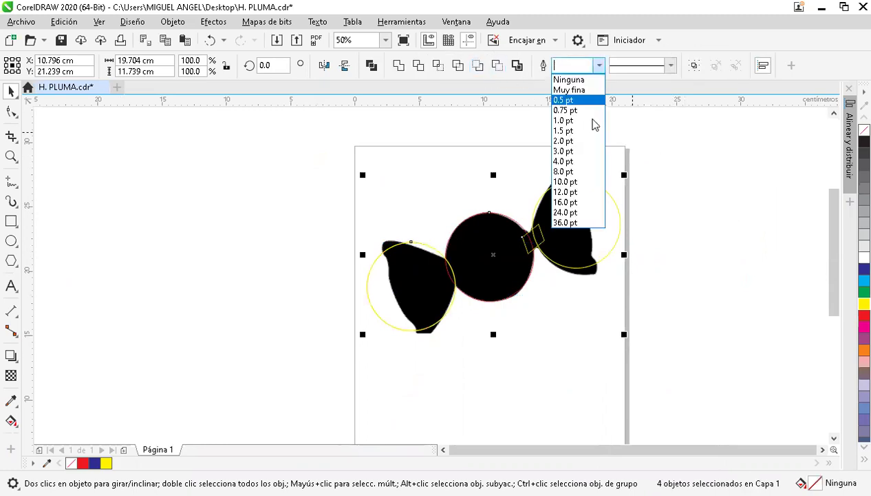
{"action": "left_click", "coordinate": [568, 151]}
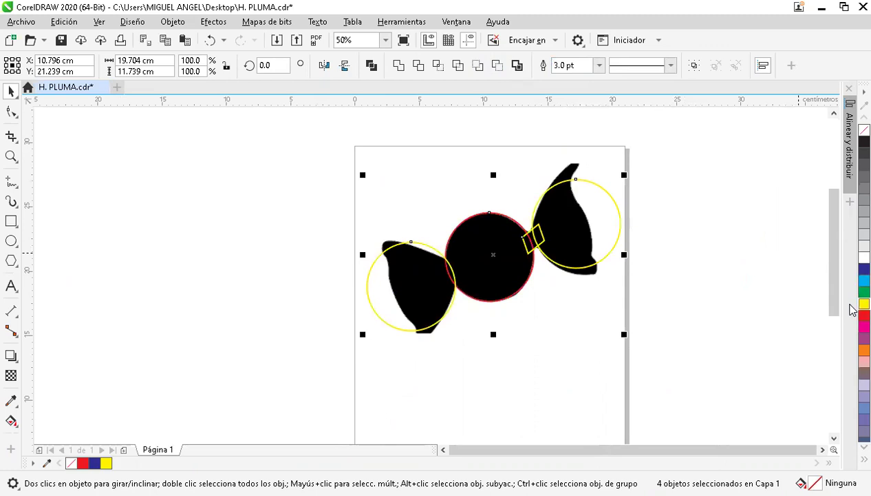
{"action": "right_click", "coordinate": [863, 281]}
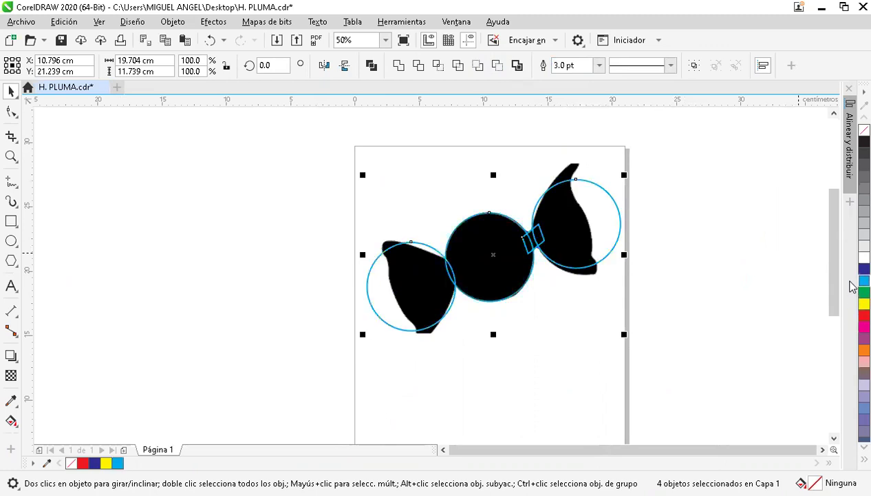
{"action": "left_click", "coordinate": [693, 246]}
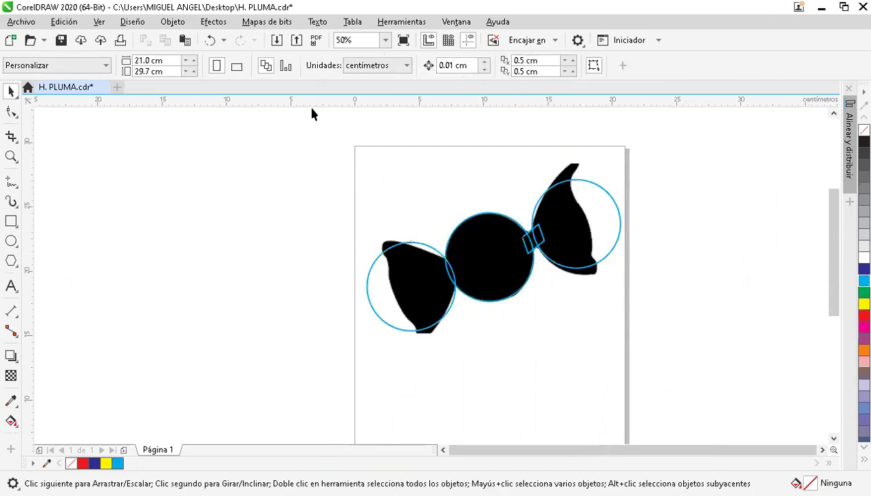
Turn the circle over the candy's left wing into a pie shape with a 180° end angle
{"action": "left_click", "coordinate": [11, 156]}
{"action": "left_click", "coordinate": [16, 161]}
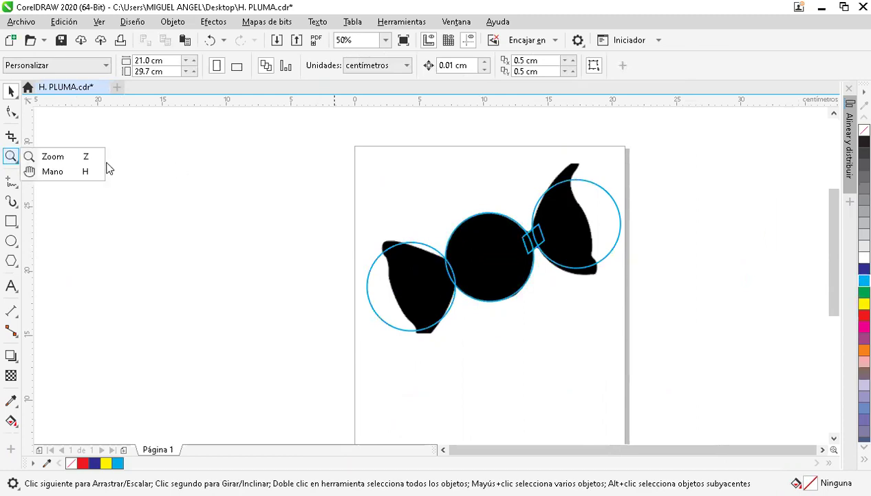
{"action": "left_click", "coordinate": [59, 160]}
{"action": "mouse_move", "coordinate": [337, 157]}
{"action": "left_mouse_down"}
{"action": "mouse_move", "coordinate": [510, 300]}
{"action": "mouse_move", "coordinate": [653, 344]}
{"action": "mouse_move", "coordinate": [663, 358]}
{"action": "left_mouse_up"}
{"action": "left_click", "coordinate": [11, 90]}
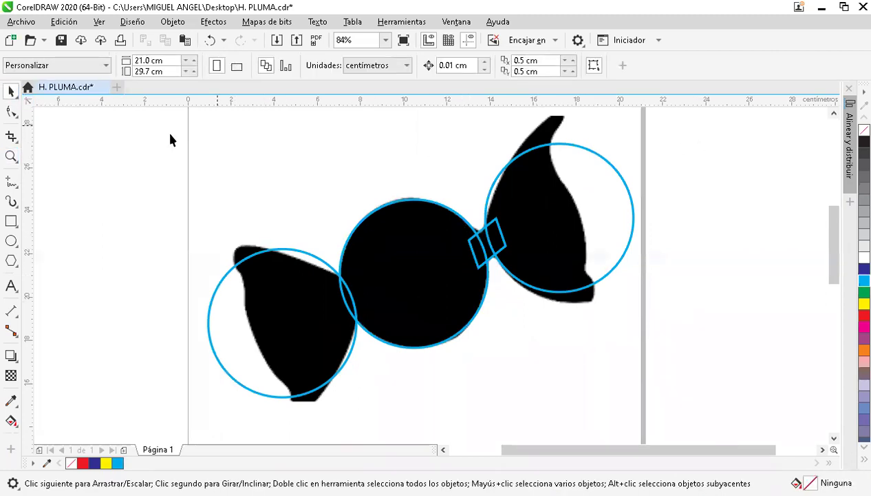
{"action": "left_click", "coordinate": [255, 291]}
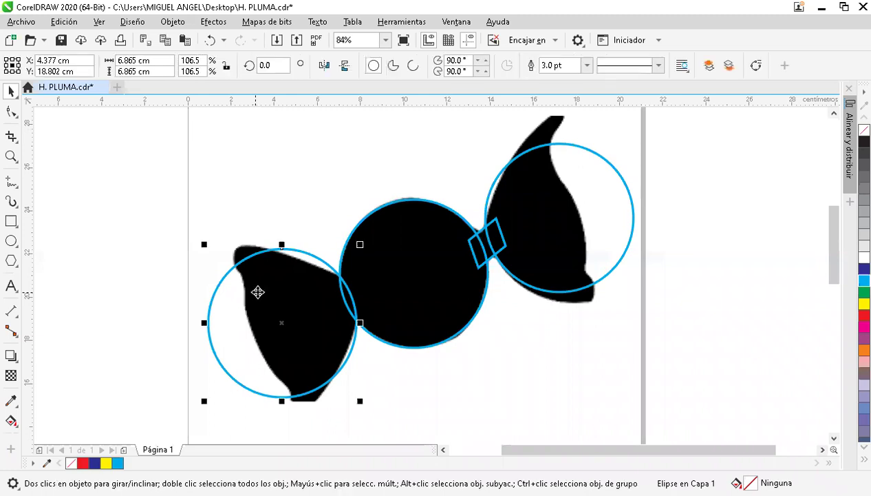
{"action": "left_click", "coordinate": [393, 66]}
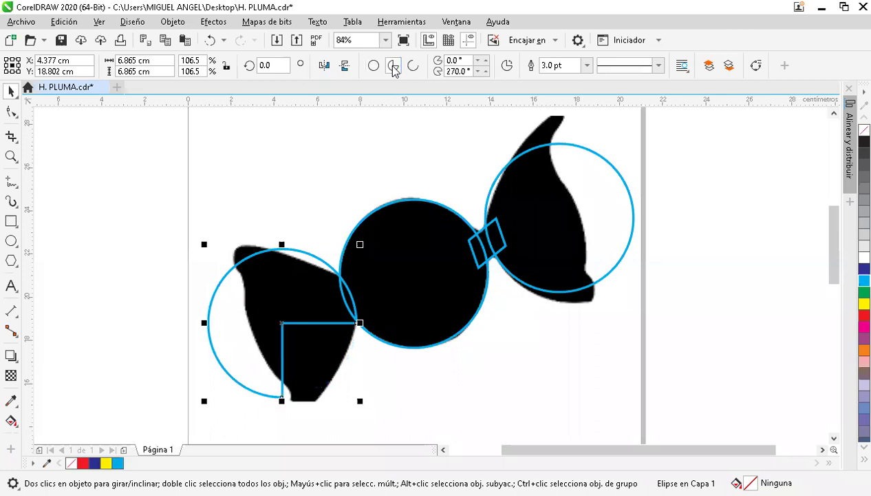
{"action": "left_click", "coordinate": [472, 71]}
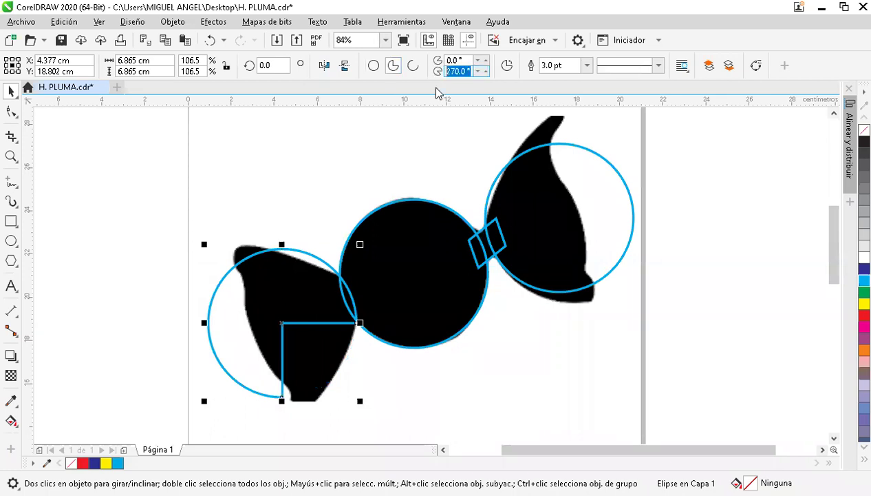
{"action": "type", "text": "180"}
{"action": "key", "text": "Return"}
Convert the circle over the right wing into a pie shape spanning 0° to 180°
{"action": "left_click", "coordinate": [533, 187]}
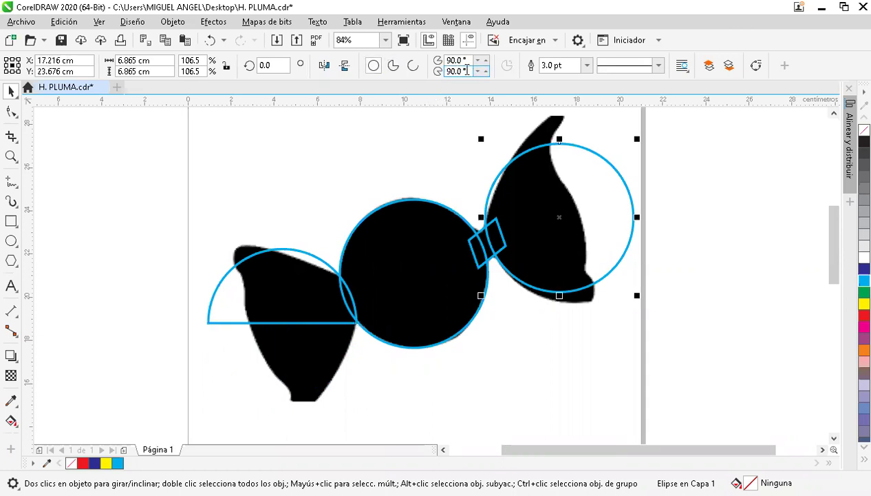
{"action": "left_click", "coordinate": [411, 67]}
{"action": "left_click", "coordinate": [393, 66]}
{"action": "left_click_drag", "start_coordinate": [470, 67], "coordinate": [435, 73]}
{"action": "type", "text": "180"}
{"action": "key", "text": "Return"}
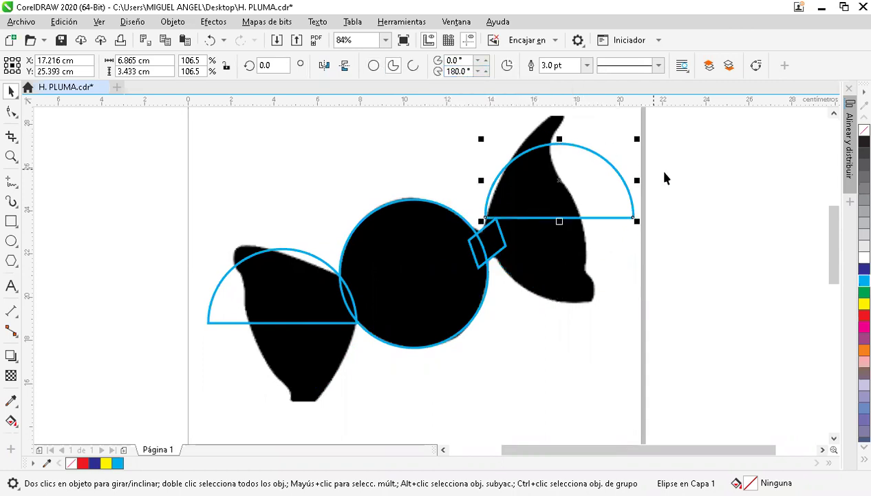
Rotate the half circle over the left wing to 90° and mirror it horizontally
{"action": "left_click", "coordinate": [299, 284]}
{"action": "left_click", "coordinate": [279, 65]}
{"action": "type", "text": "90"}
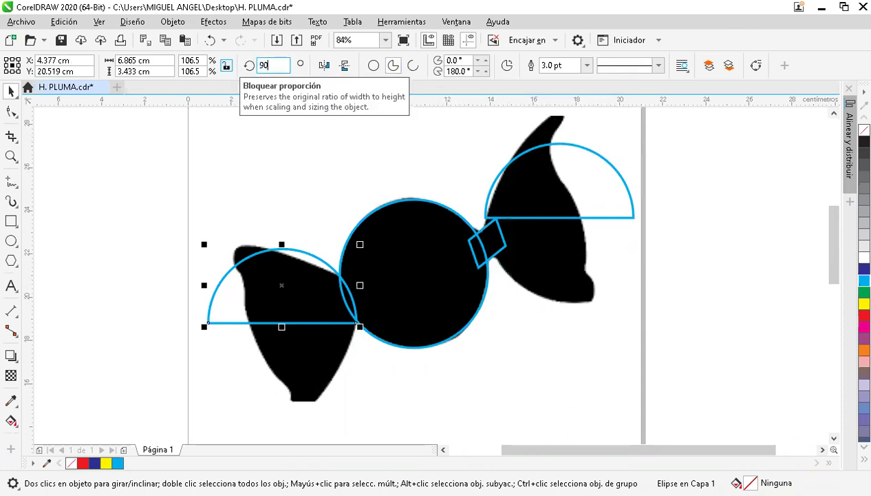
{"action": "key", "text": "Return"}
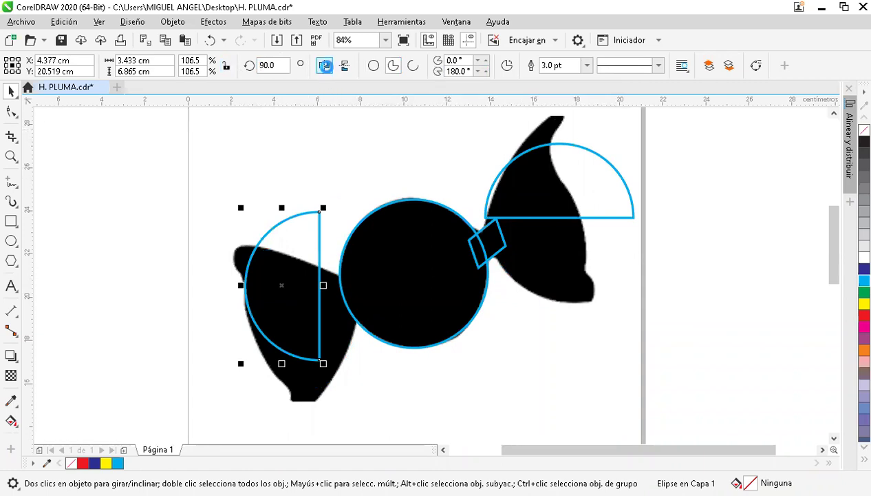
{"action": "left_click", "coordinate": [324, 64]}
Move the left half circle onto the left wing and tilt it to follow the wing's slant
{"action": "left_click_drag", "start_coordinate": [307, 263], "coordinate": [326, 294]}
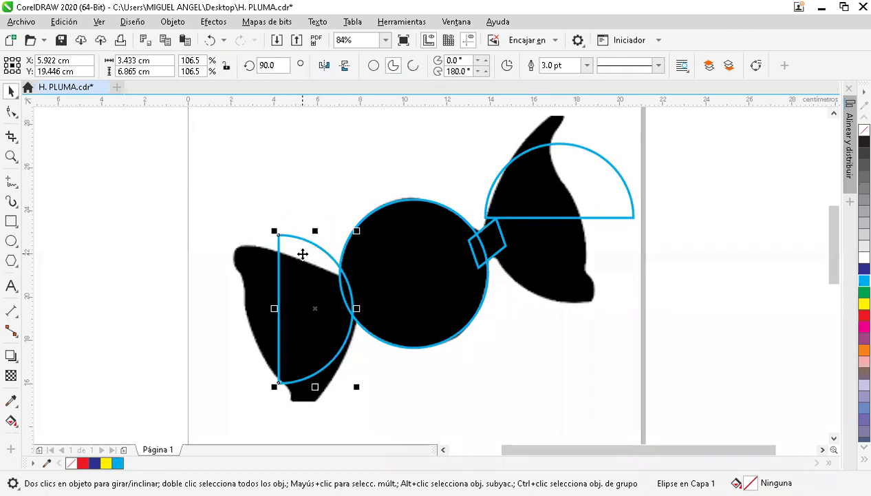
{"action": "left_click", "coordinate": [284, 241]}
{"action": "left_click_drag", "start_coordinate": [274, 231], "coordinate": [251, 250]}
{"action": "left_click", "coordinate": [316, 204]}
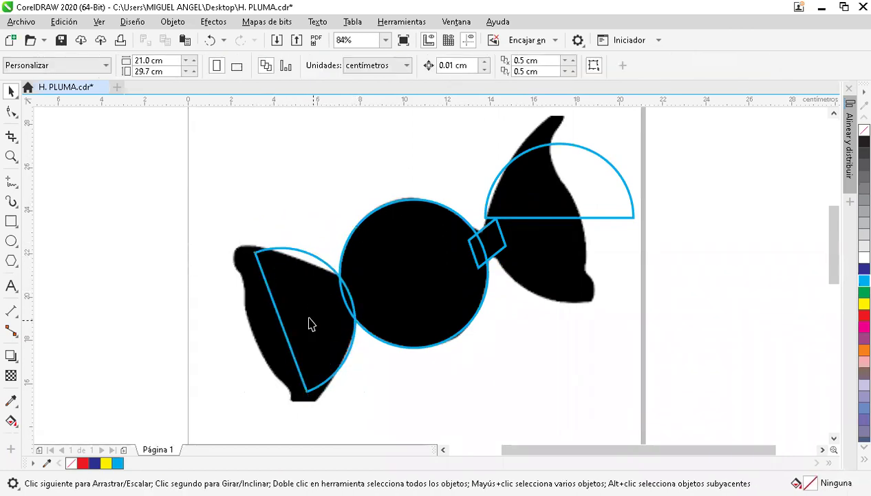
Widen the left half circle to about 6.1 cm and enlarge it slightly toward the wing's lower tip
{"action": "left_click", "coordinate": [284, 318]}
{"action": "left_click_drag", "start_coordinate": [250, 320], "coordinate": [221, 337]}
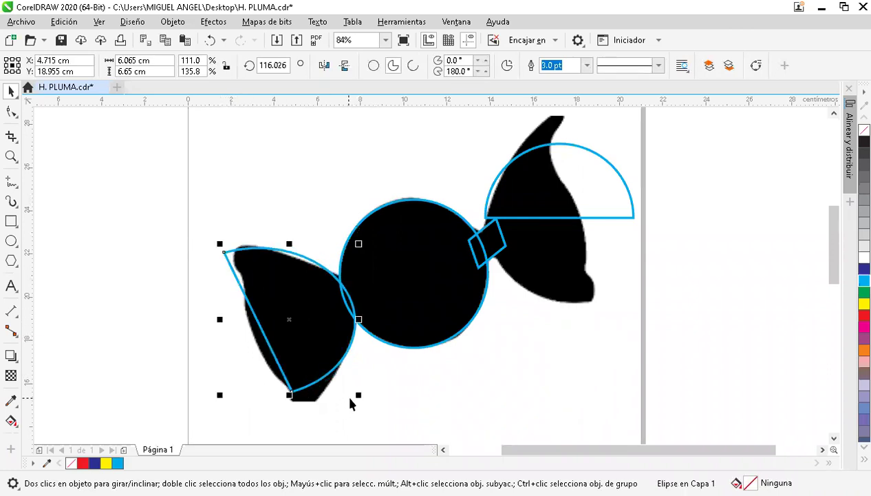
{"action": "left_click_drag", "start_coordinate": [358, 396], "coordinate": [366, 432]}
{"action": "left_click", "coordinate": [480, 387]}
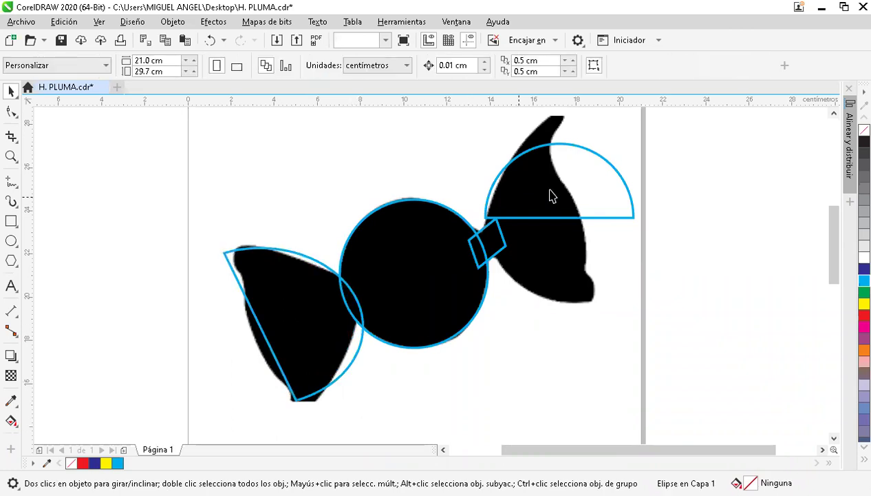
Rotate the half circle over the right wing to 90° and move it against the wing's inner curve
{"action": "left_click", "coordinate": [603, 194]}
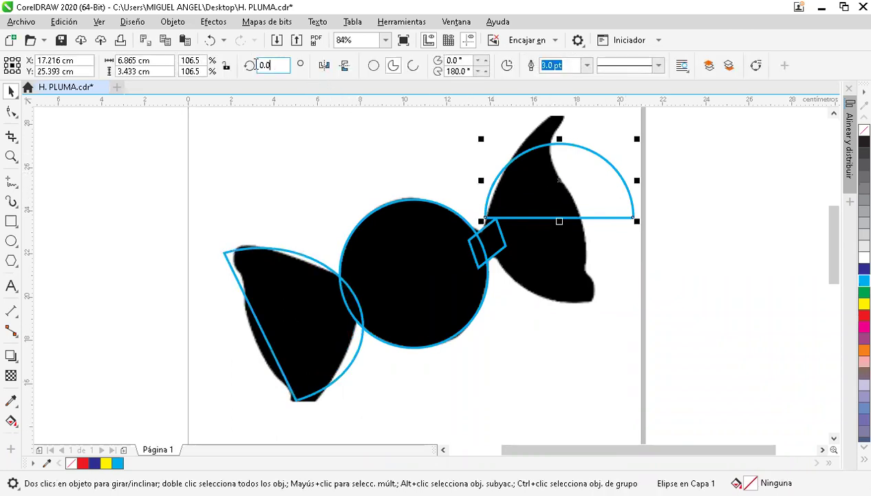
{"action": "type", "text": "9"}
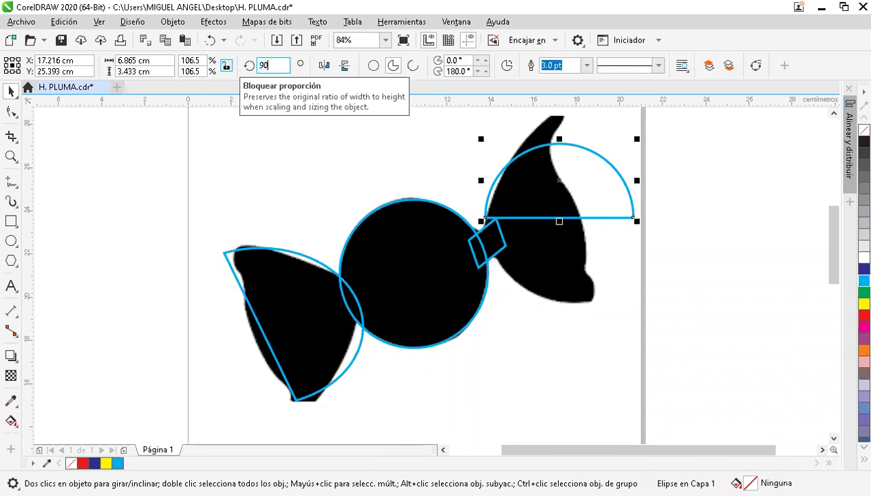
{"action": "type", "text": "0"}
{"action": "key", "text": "Return"}
{"action": "left_click_drag", "start_coordinate": [537, 151], "coordinate": [517, 202]}
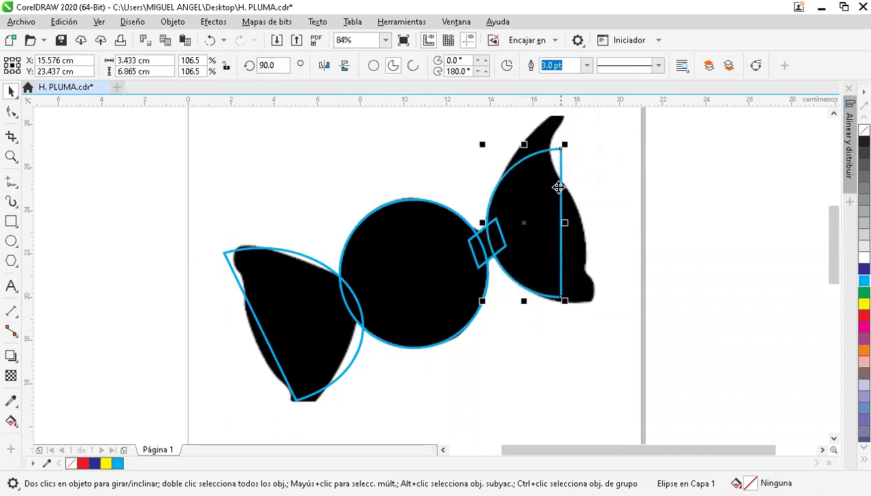
Tilt the right half circle to about 105° along the wing and widen it to about 6.1 cm
{"action": "left_click", "coordinate": [537, 157]}
{"action": "left_click_drag", "start_coordinate": [483, 140], "coordinate": [466, 161]}
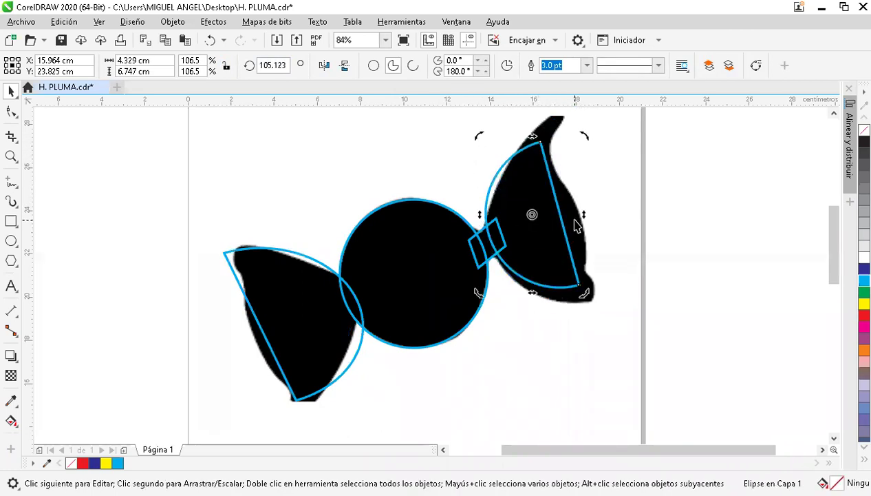
{"action": "left_click", "coordinate": [541, 193]}
{"action": "left_click_drag", "start_coordinate": [581, 211], "coordinate": [619, 203]}
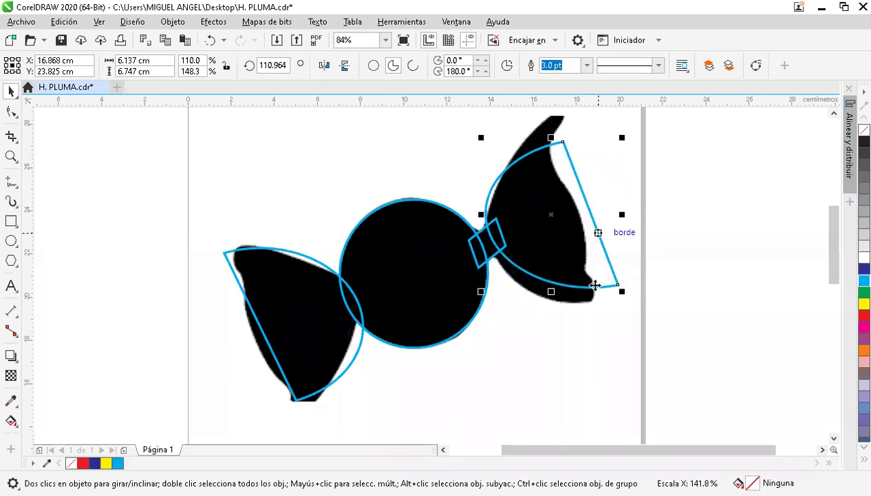
Stretch the right half circle downward, then enlarge it toward the upper tip to about 7.0 by 8.6 cm
{"action": "left_click_drag", "start_coordinate": [551, 290], "coordinate": [553, 307]}
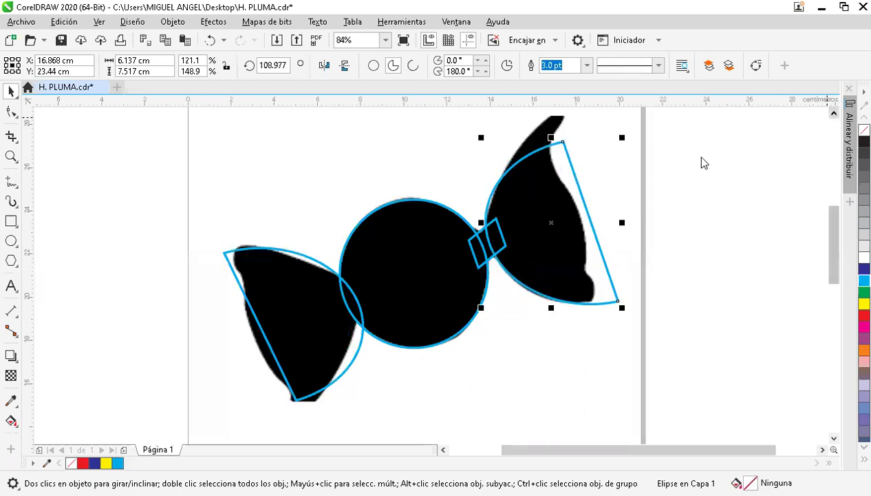
{"action": "scroll", "coordinate": [492, 189], "scroll_direction": "up", "scroll_amount": 2}
{"action": "left_click_drag", "start_coordinate": [478, 180], "coordinate": [464, 126]}
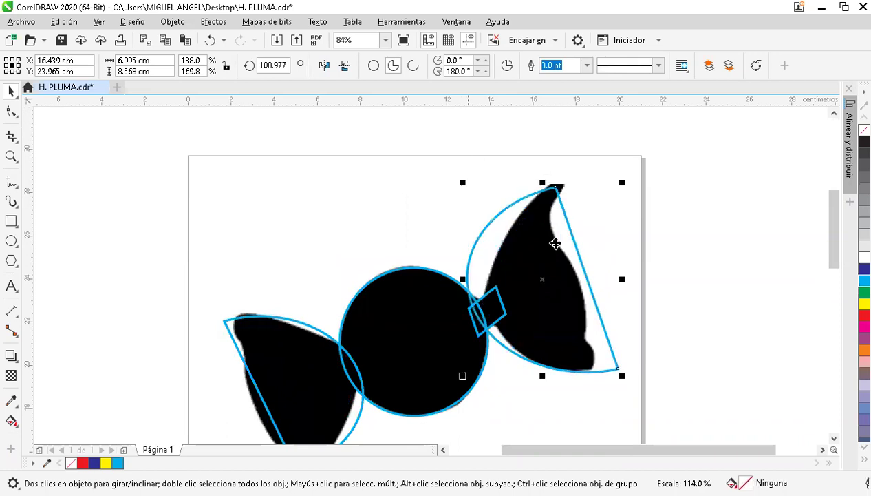
{"action": "left_click", "coordinate": [667, 260]}
Weld the central circle, the neck rectangle and both half circles into a single candy outline
{"action": "scroll", "coordinate": [664, 264], "scroll_direction": "down", "scroll_amount": 3}
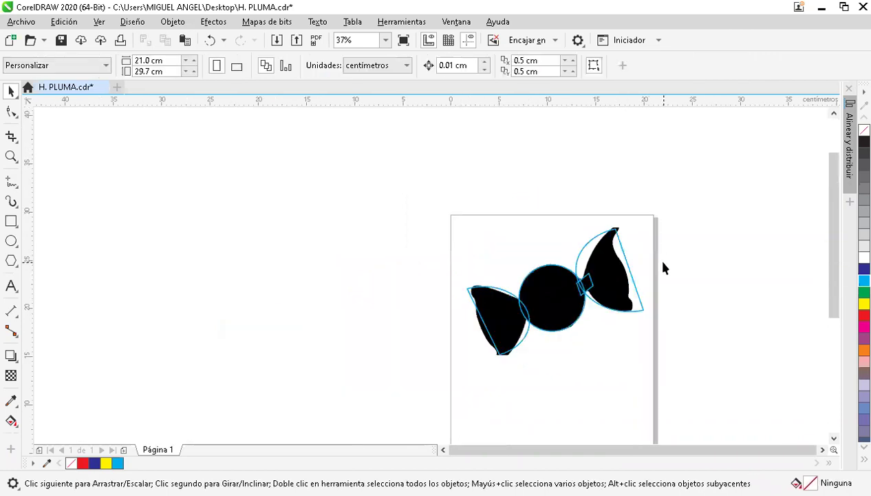
{"action": "scroll", "coordinate": [656, 344], "scroll_direction": "up", "scroll_amount": 3}
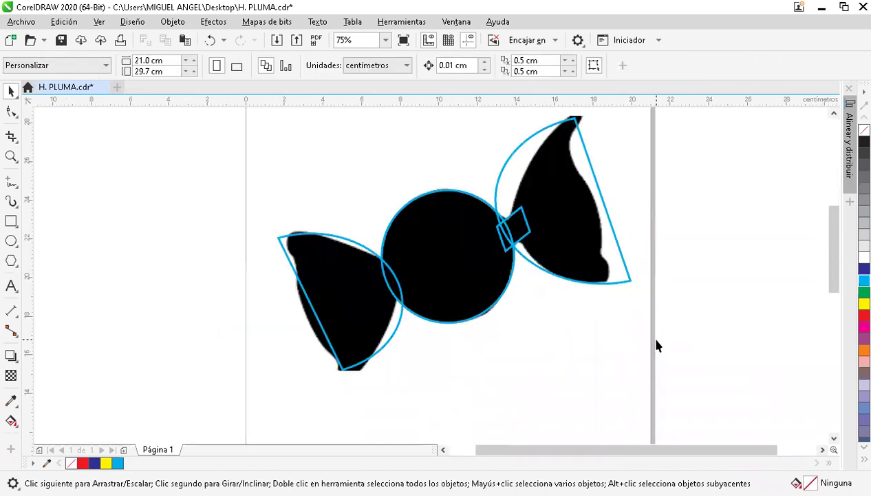
{"action": "left_click", "coordinate": [833, 113]}
{"action": "left_click", "coordinate": [833, 113]}
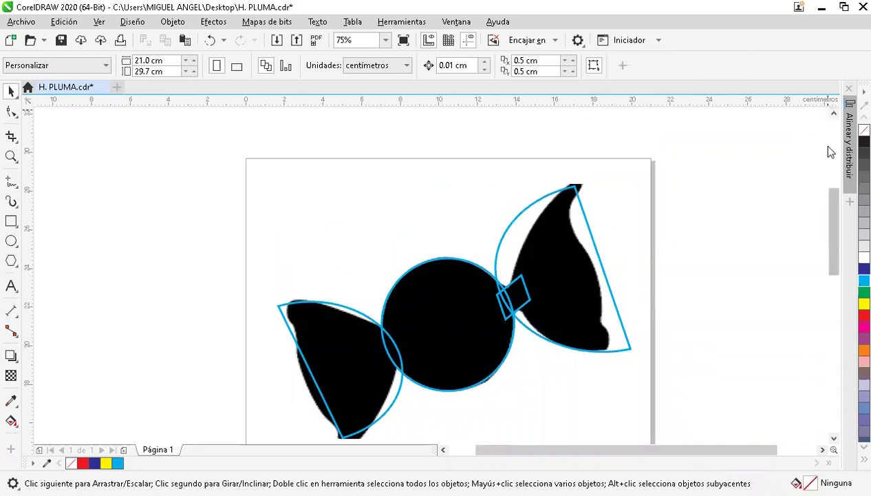
{"action": "left_click_drag", "start_coordinate": [833, 207], "coordinate": [833, 214]}
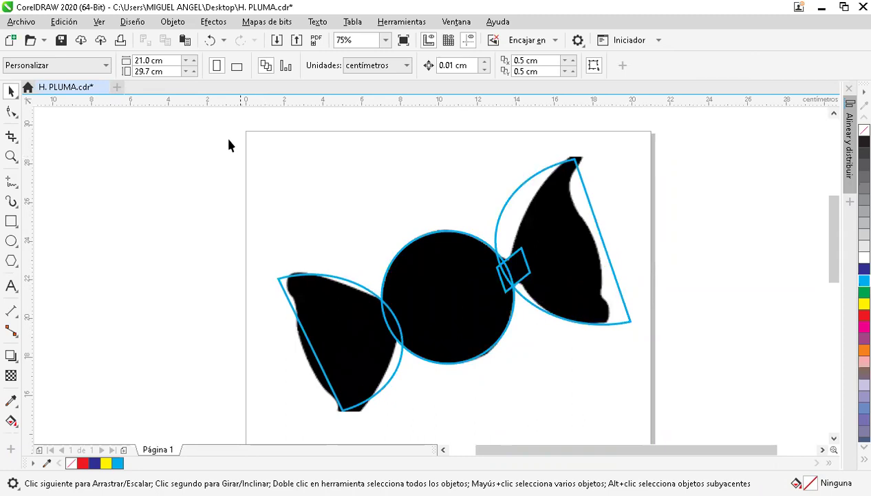
{"action": "mouse_move", "coordinate": [212, 136]}
{"action": "left_mouse_down"}
{"action": "mouse_move", "coordinate": [541, 259]}
{"action": "mouse_move", "coordinate": [681, 392]}
{"action": "mouse_move", "coordinate": [735, 429]}
{"action": "left_mouse_up"}
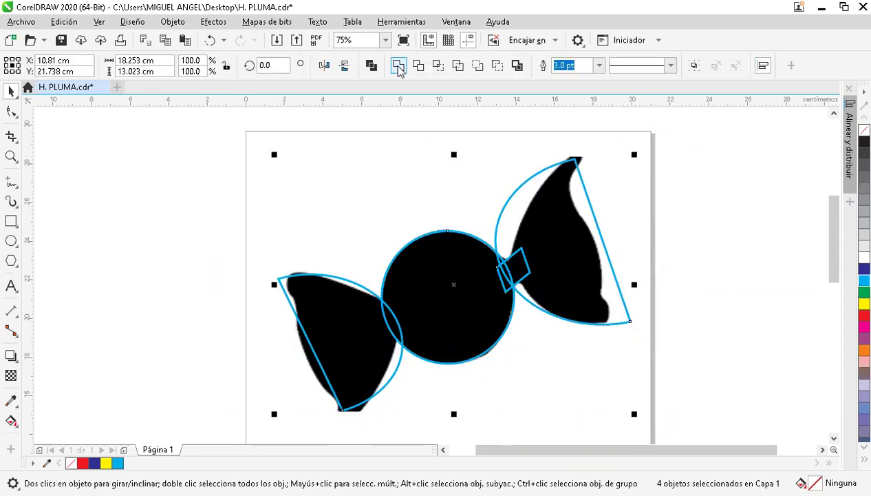
{"action": "left_click", "coordinate": [399, 67]}
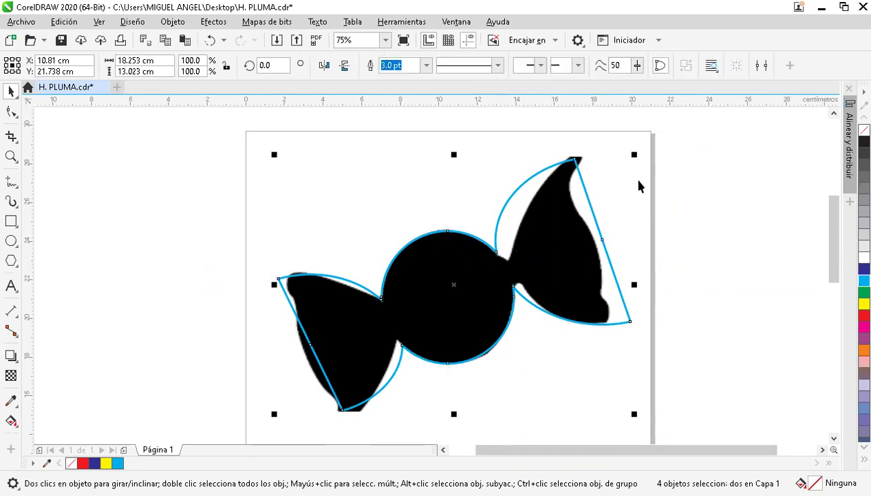
{"action": "left_click", "coordinate": [695, 214]}
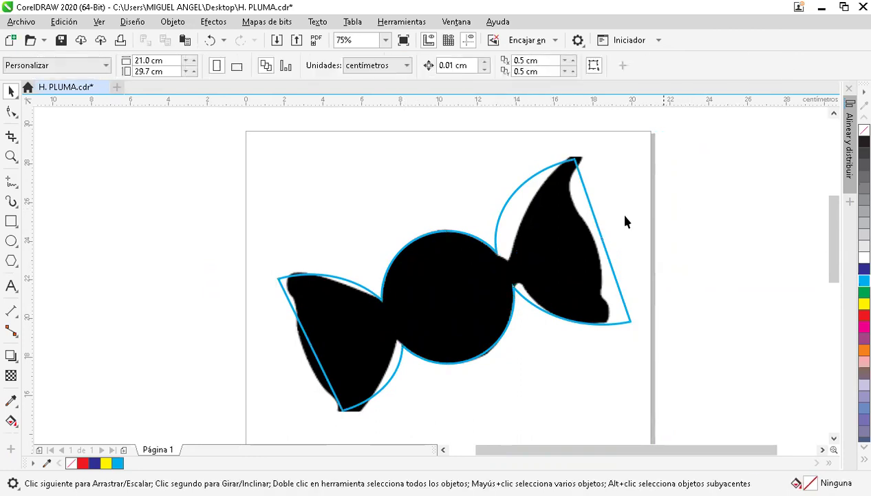
Place a copy of the welded candy outline in the empty area left of the page
{"action": "left_click", "coordinate": [558, 225]}
{"action": "scroll", "coordinate": [558, 225], "scroll_direction": "down", "scroll_amount": 2}
{"action": "left_click_drag", "start_coordinate": [557, 223], "coordinate": [342, 184]}
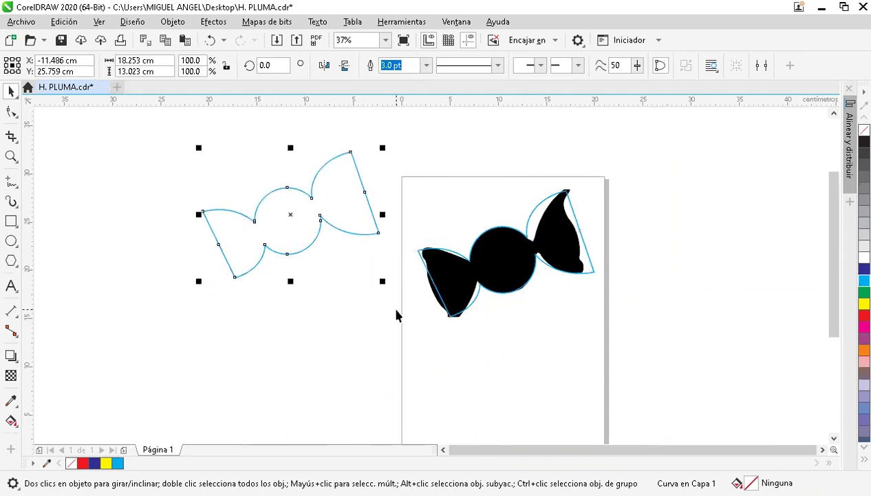
{"action": "left_click", "coordinate": [392, 316]}
{"action": "left_click", "coordinate": [319, 194]}
{"action": "mouse_move", "coordinate": [320, 199]}
{"action": "left_mouse_down"}
{"action": "mouse_move", "coordinate": [295, 192]}
{"action": "mouse_move", "coordinate": [320, 200]}
{"action": "mouse_move", "coordinate": [311, 197]}
{"action": "left_mouse_up"}
{"action": "scroll", "coordinate": [519, 270], "scroll_direction": "up", "scroll_amount": 2}
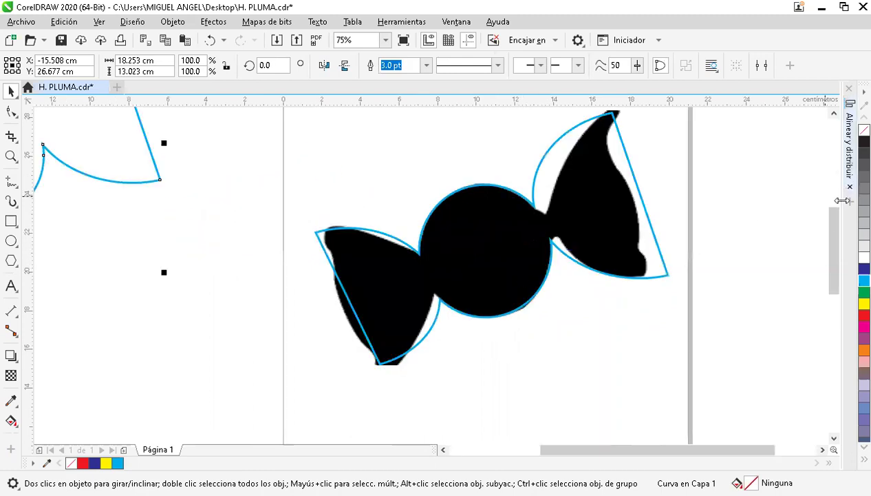
{"action": "scroll", "coordinate": [833, 220], "scroll_direction": "up", "scroll_amount": 2}
{"action": "left_click", "coordinate": [619, 215]}
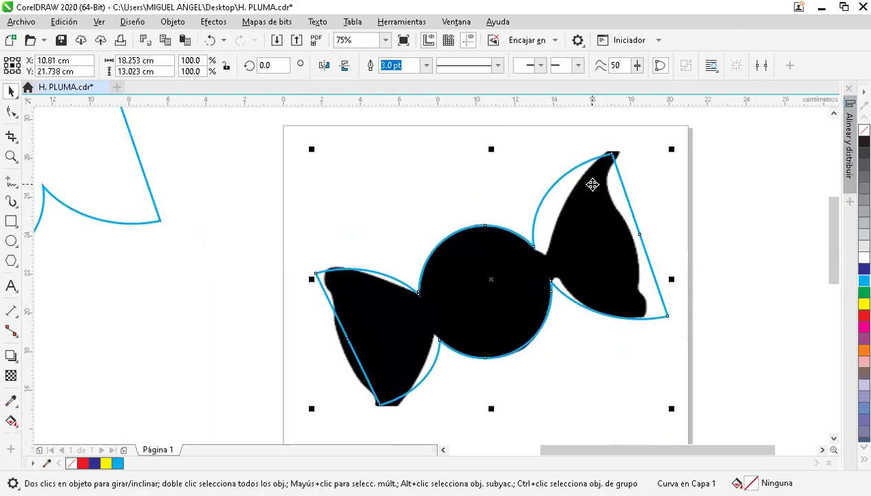
{"action": "right_click", "coordinate": [593, 191]}
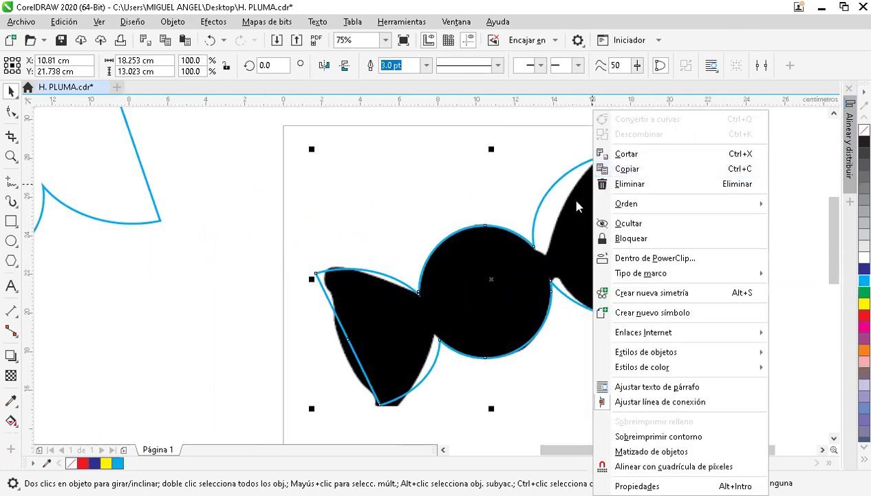
{"action": "left_click", "coordinate": [559, 198]}
{"action": "right_click", "coordinate": [558, 198]}
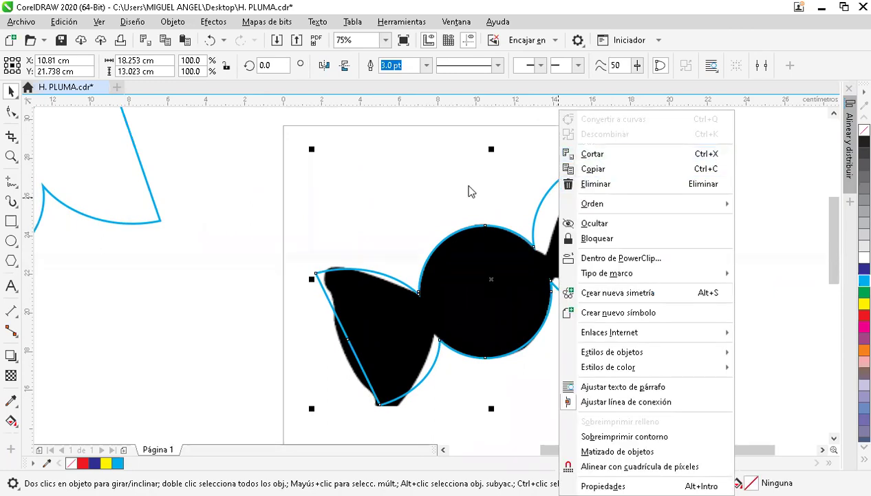
{"action": "left_click", "coordinate": [527, 255]}
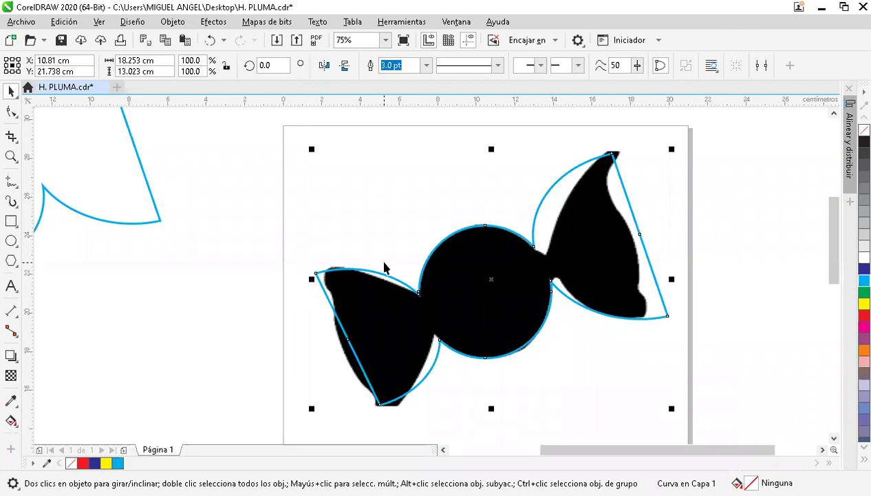
Draw a nearly round ellipse about 5.0 by 5.1 cm in the empty area left of the page
{"action": "left_click", "coordinate": [11, 241]}
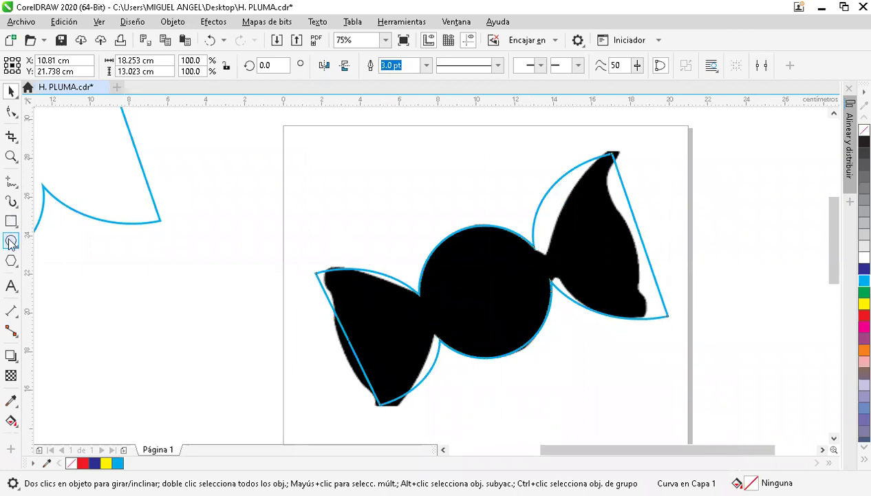
{"action": "left_click_drag", "start_coordinate": [110, 310], "coordinate": [183, 370]}
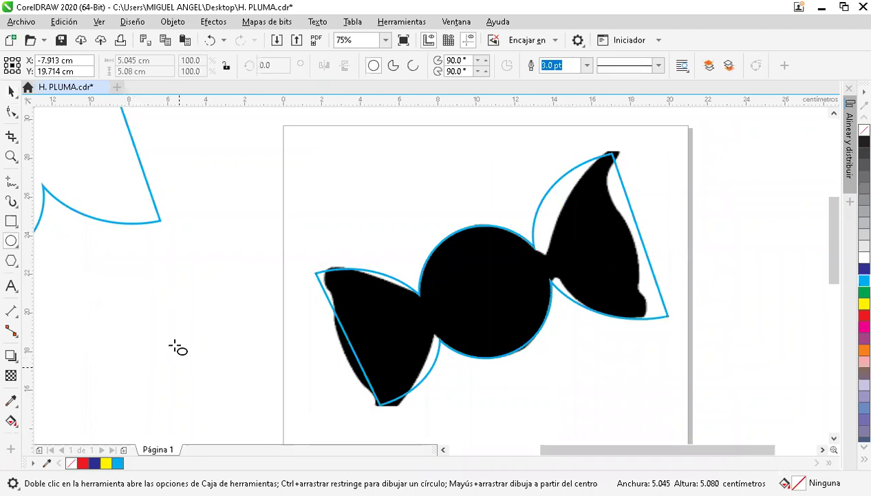
Draw two more overlapping ellipses, about 4.9 by 4.6 cm and 4.2 by 2.2 cm, beside the circle left of the page
{"action": "left_click_drag", "start_coordinate": [140, 262], "coordinate": [234, 351]}
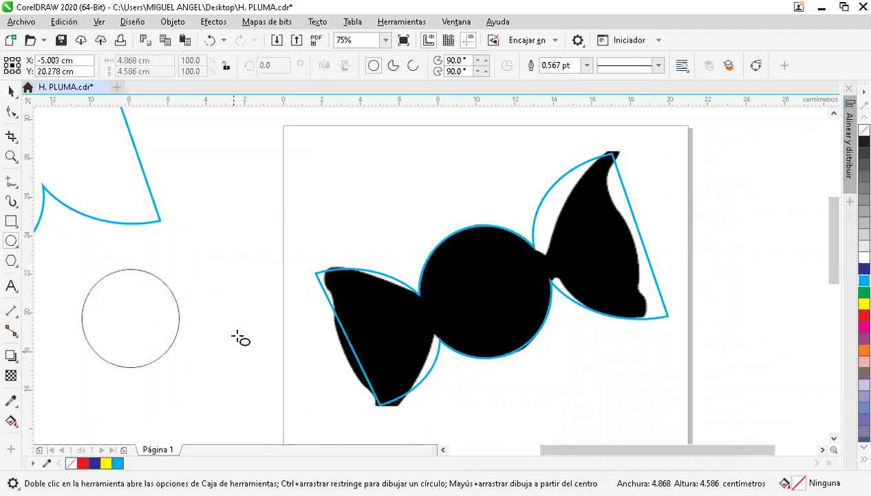
{"action": "left_click_drag", "start_coordinate": [193, 254], "coordinate": [275, 299]}
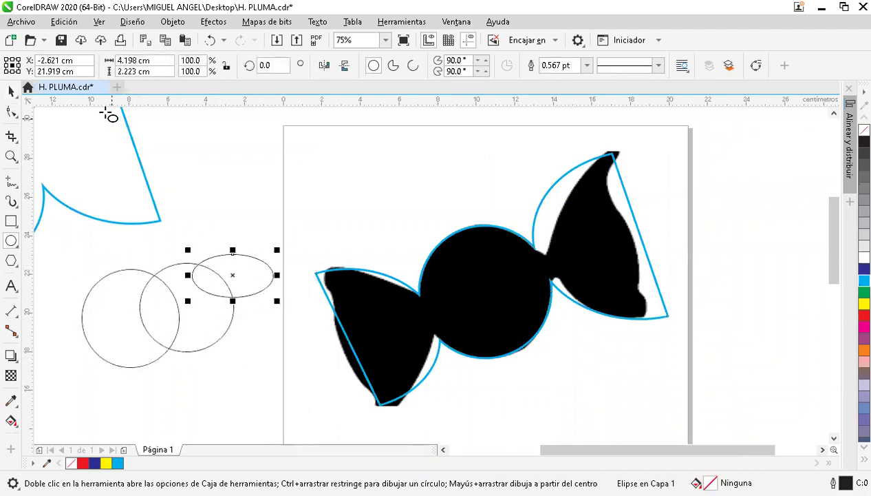
Weld the three overlapping practice ellipses left of the page into a single shape
{"action": "left_click", "coordinate": [11, 91]}
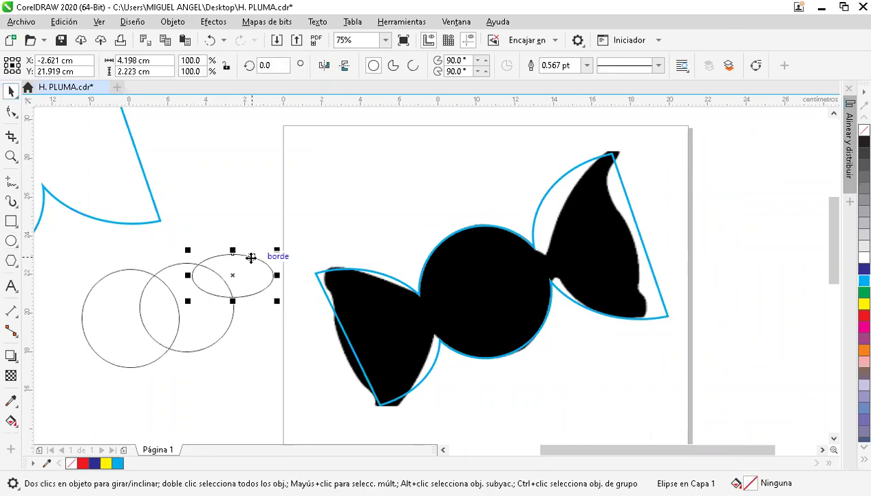
{"action": "right_click", "coordinate": [251, 256]}
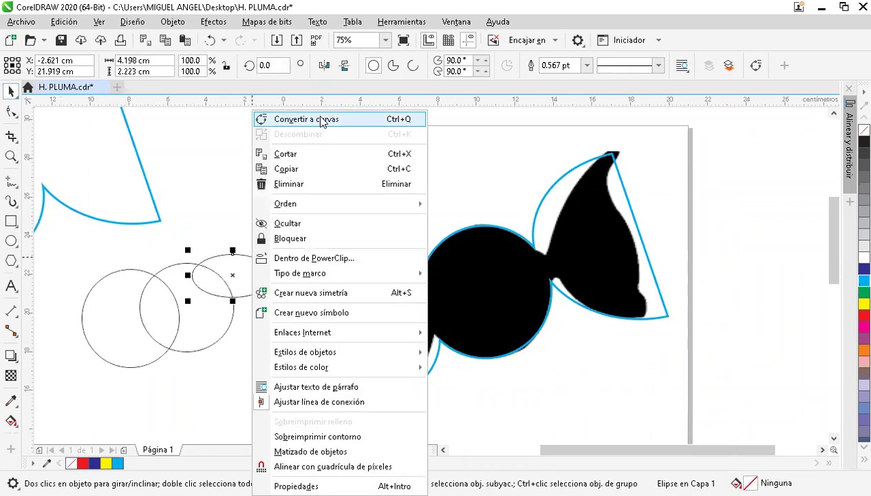
{"action": "left_click_drag", "start_coordinate": [54, 241], "coordinate": [282, 364]}
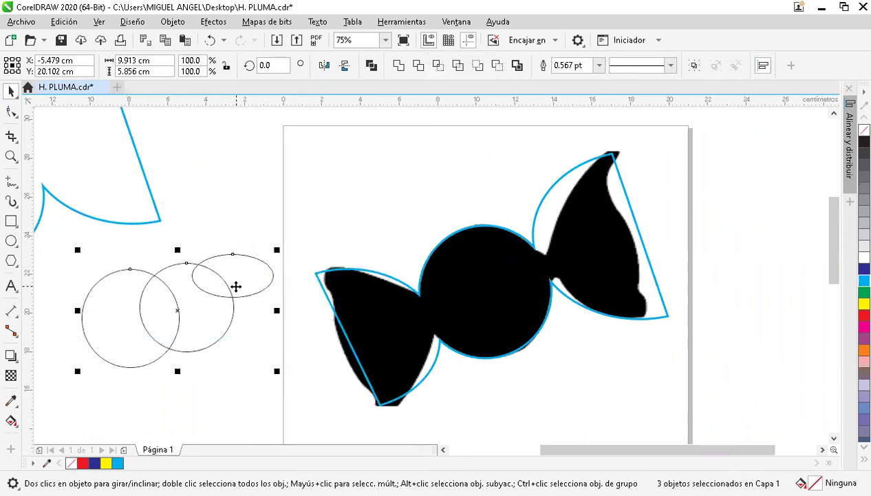
{"action": "right_click", "coordinate": [238, 275]}
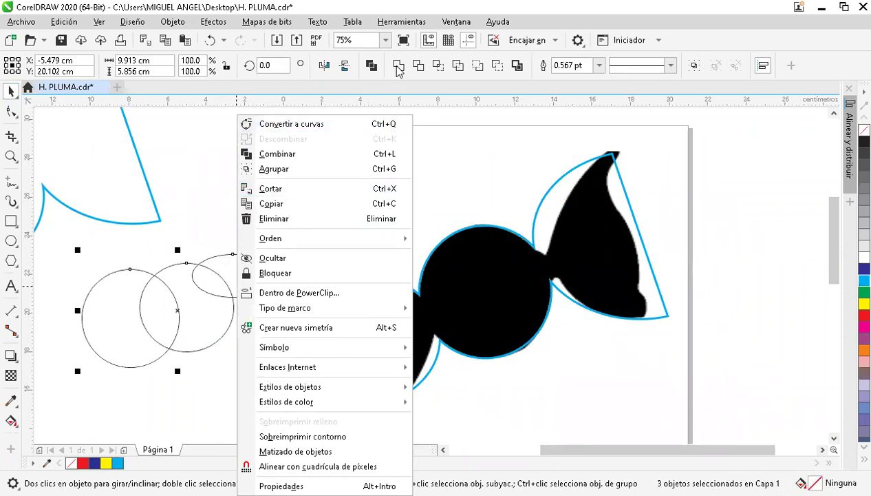
{"action": "left_click", "coordinate": [278, 260]}
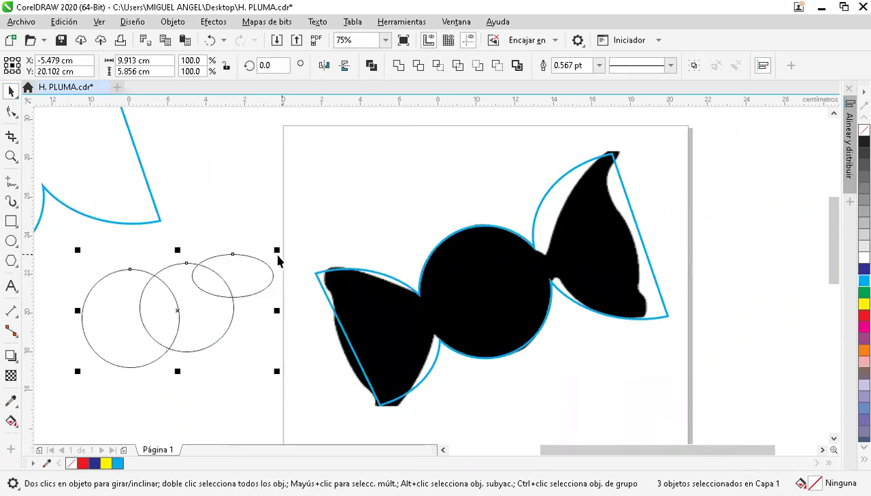
{"action": "left_click", "coordinate": [399, 66]}
Check whether the welded practice shape can be converted to curves and cut it from the drawing
{"action": "right_click", "coordinate": [240, 278]}
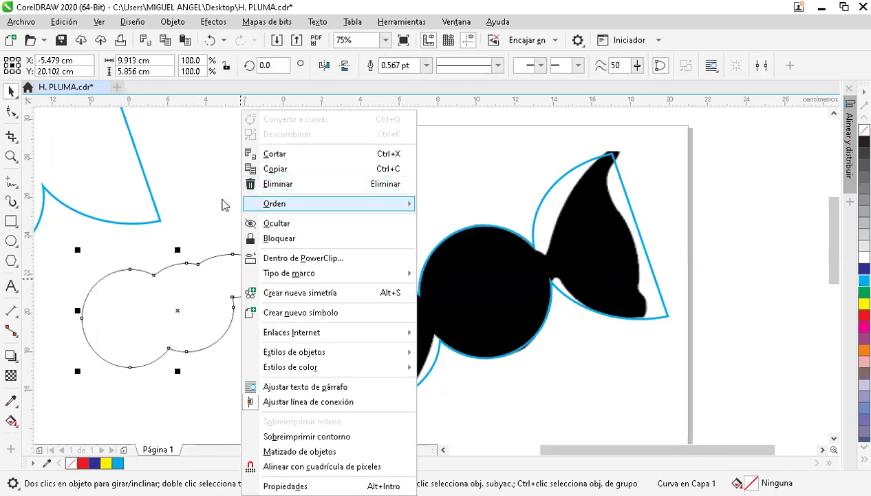
{"action": "left_click", "coordinate": [229, 261]}
{"action": "right_click", "coordinate": [231, 256]}
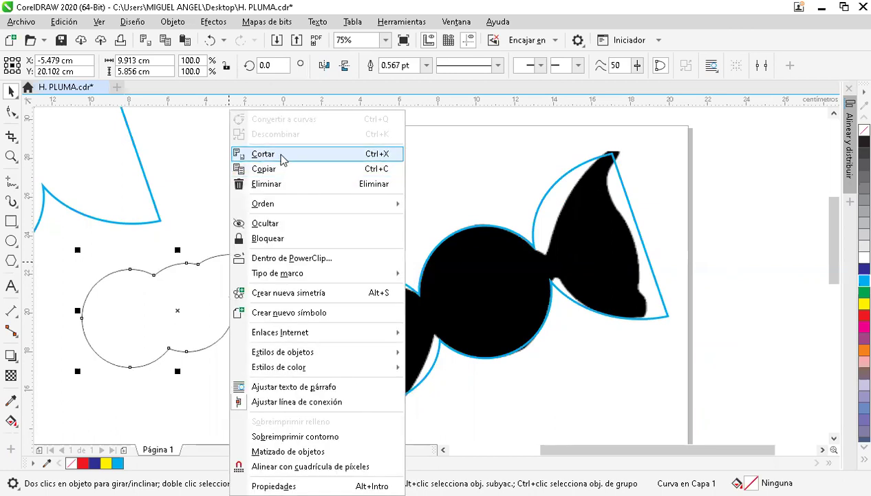
{"action": "left_click", "coordinate": [282, 154]}
With the Shape tool, lower the left wrapper's bottom node past the silhouette and align its lower junction node with the silhouette's notch
{"action": "left_click", "coordinate": [439, 284]}
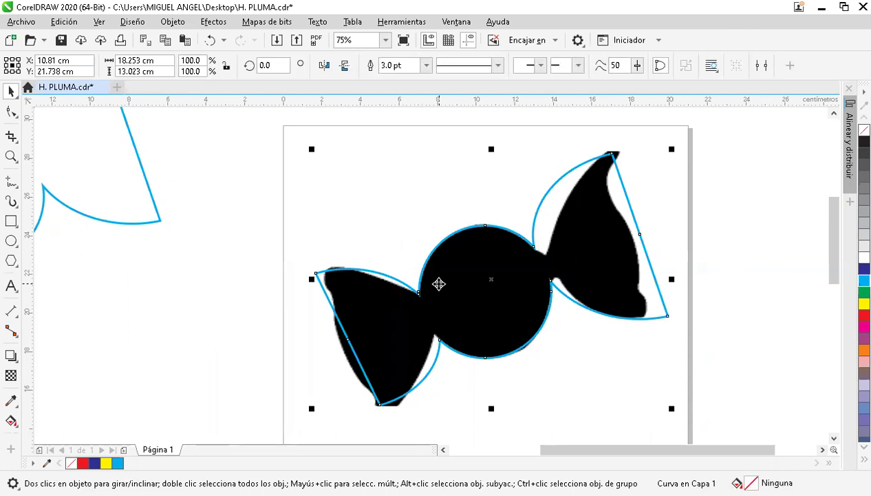
{"action": "left_click", "coordinate": [13, 112]}
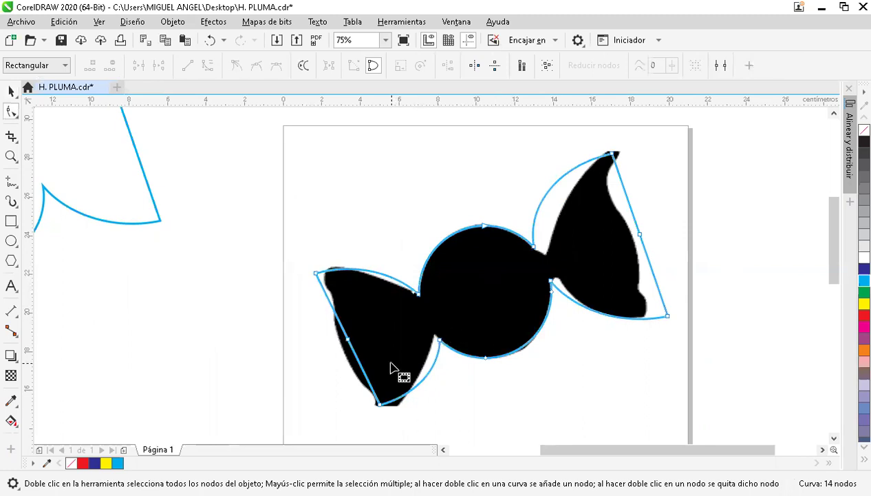
{"action": "scroll", "coordinate": [390, 369], "scroll_direction": "up", "scroll_amount": 2}
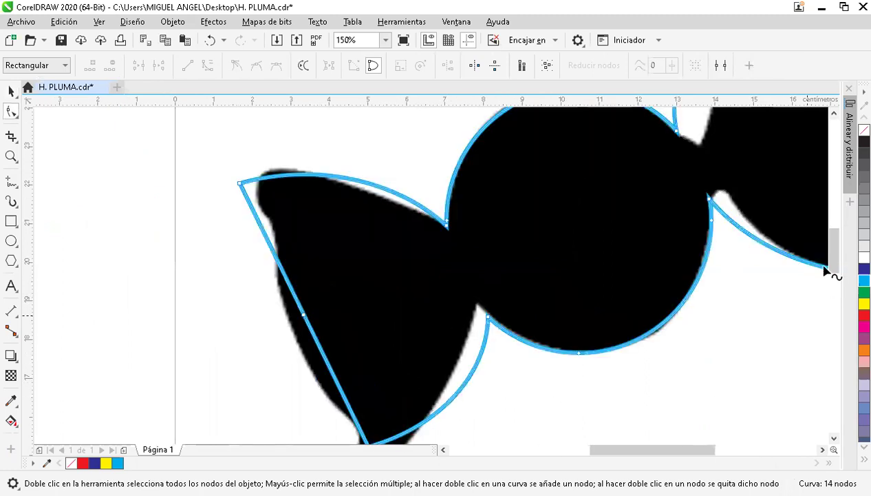
{"action": "left_click_drag", "start_coordinate": [832, 252], "coordinate": [833, 264]}
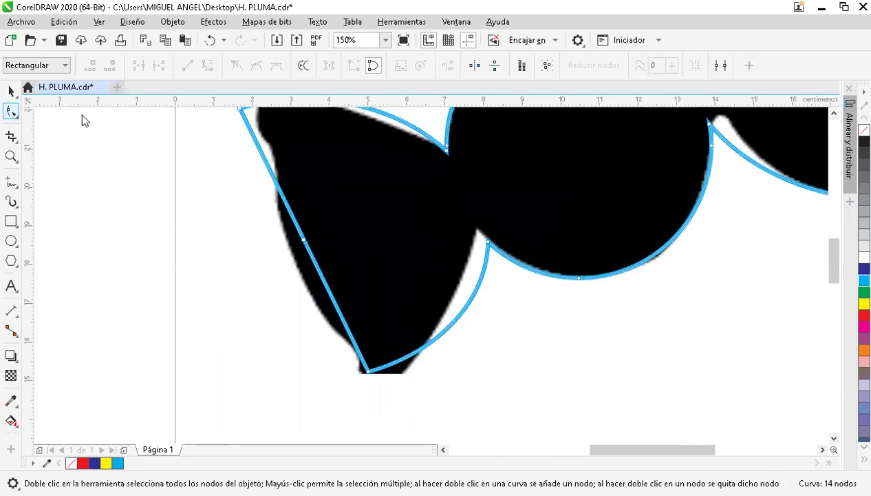
{"action": "left_click", "coordinate": [15, 116]}
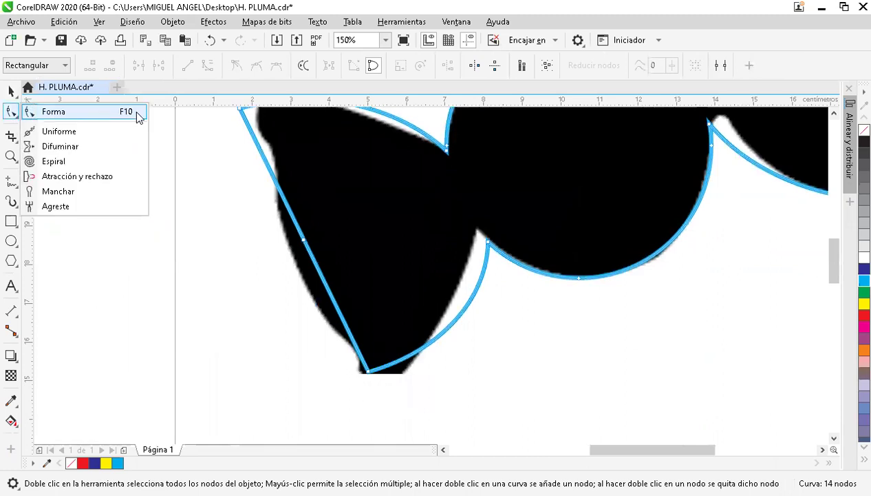
{"action": "left_click", "coordinate": [136, 113]}
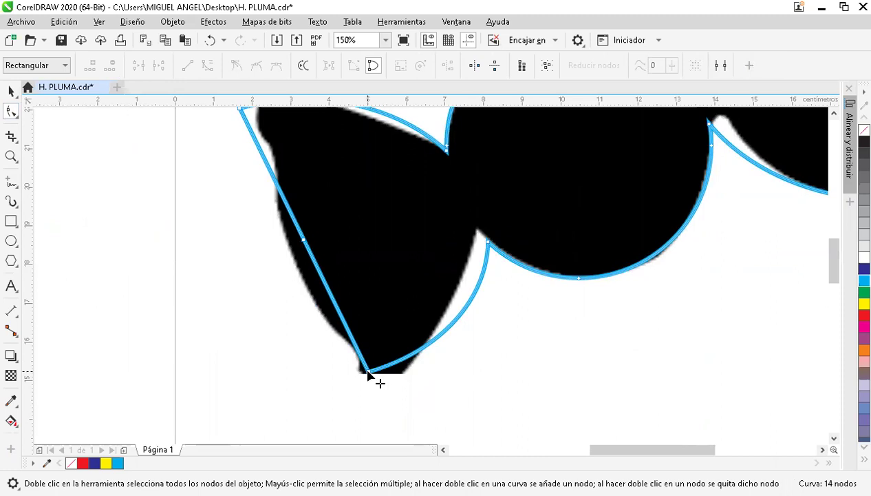
{"action": "left_click_drag", "start_coordinate": [369, 371], "coordinate": [369, 392]}
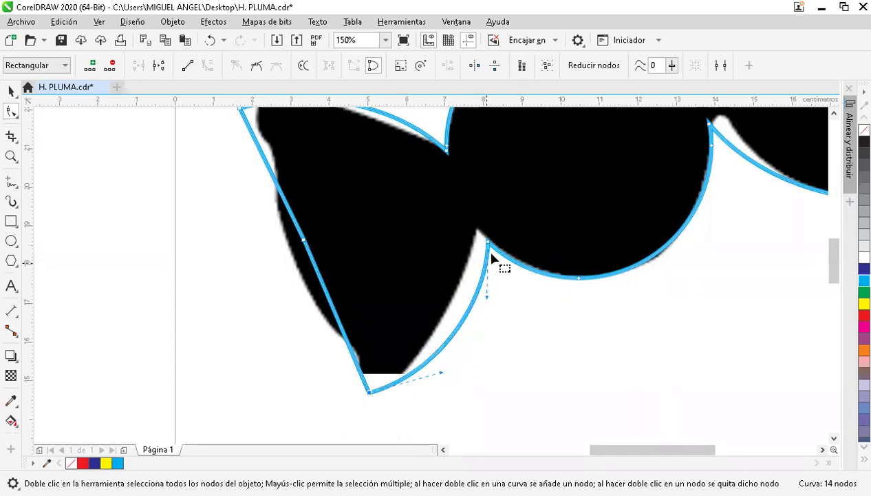
{"action": "left_click_drag", "start_coordinate": [489, 243], "coordinate": [481, 240]}
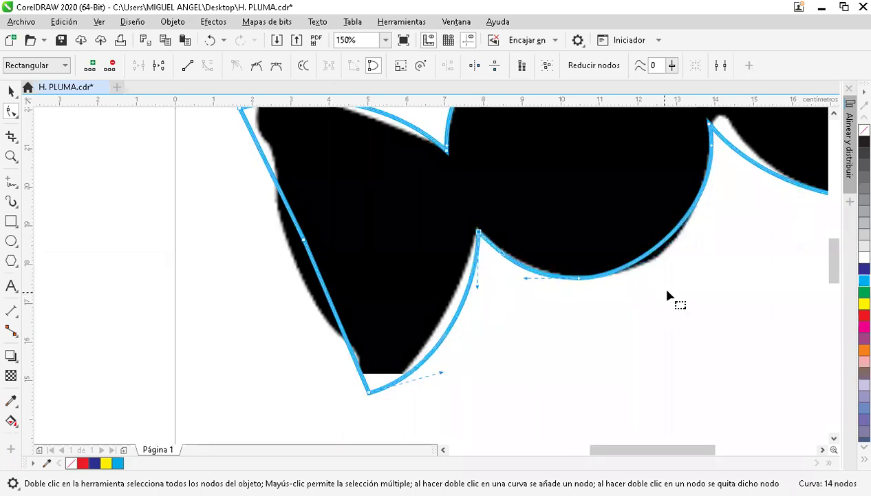
Adjust the curve handles along the central circle's lower edge and the left wrapper's inner edge to follow the black silhouette
{"action": "left_click", "coordinate": [712, 149]}
{"action": "left_click_drag", "start_coordinate": [713, 219], "coordinate": [706, 245]}
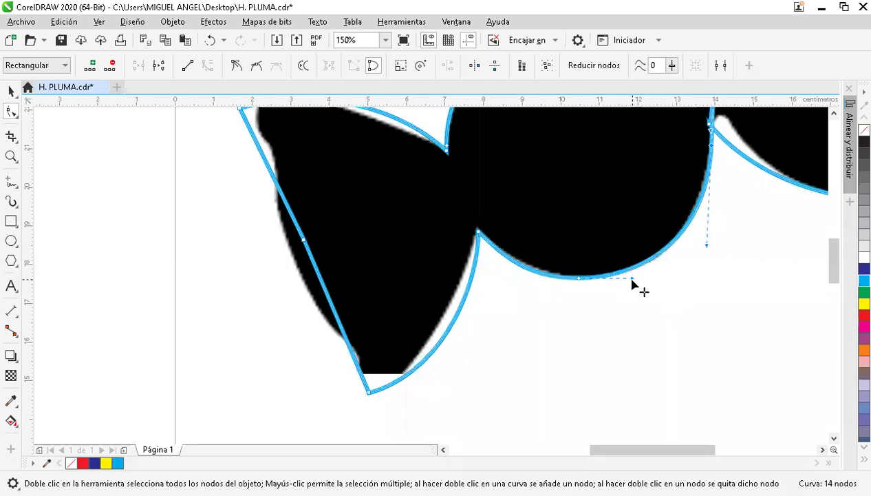
{"action": "left_click_drag", "start_coordinate": [632, 280], "coordinate": [638, 280]}
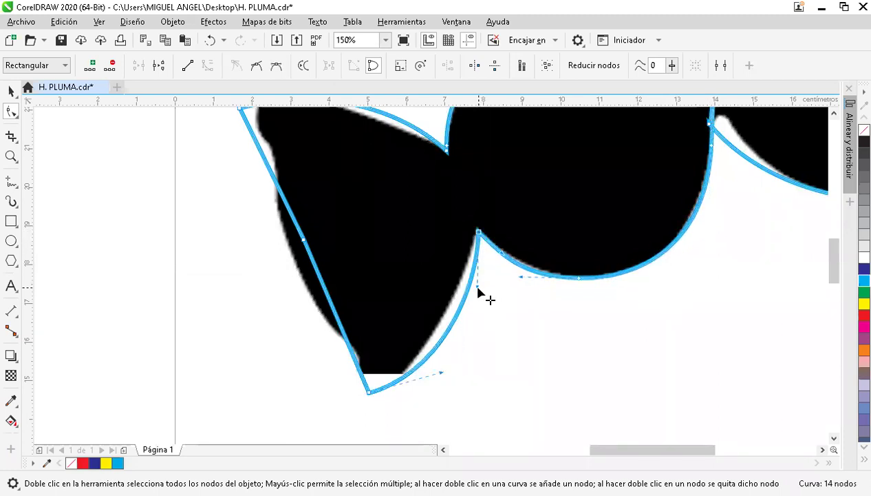
{"action": "left_click_drag", "start_coordinate": [474, 289], "coordinate": [461, 308]}
{"action": "left_click_drag", "start_coordinate": [442, 372], "coordinate": [437, 358]}
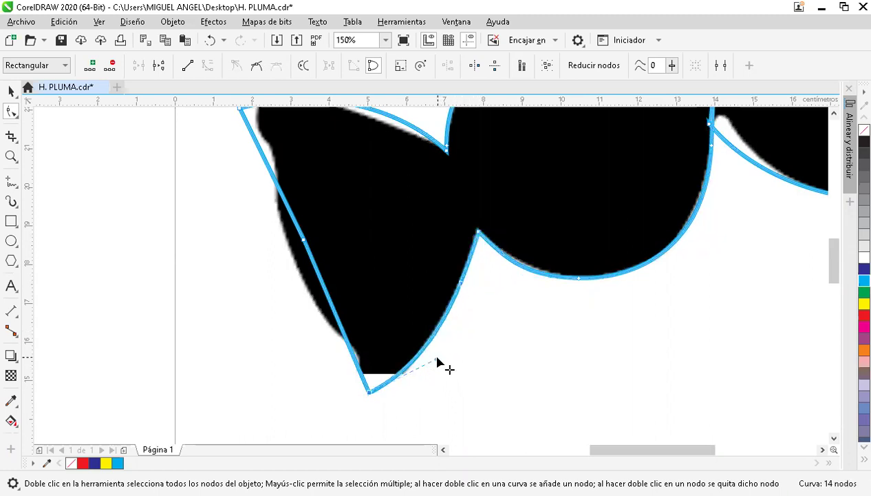
Move the left wrapper's outer middle node onto the silhouette, convert the segment below it to a curve and bend it along the edge
{"action": "left_click", "coordinate": [303, 240]}
{"action": "left_click_drag", "start_coordinate": [289, 246], "coordinate": [288, 249]}
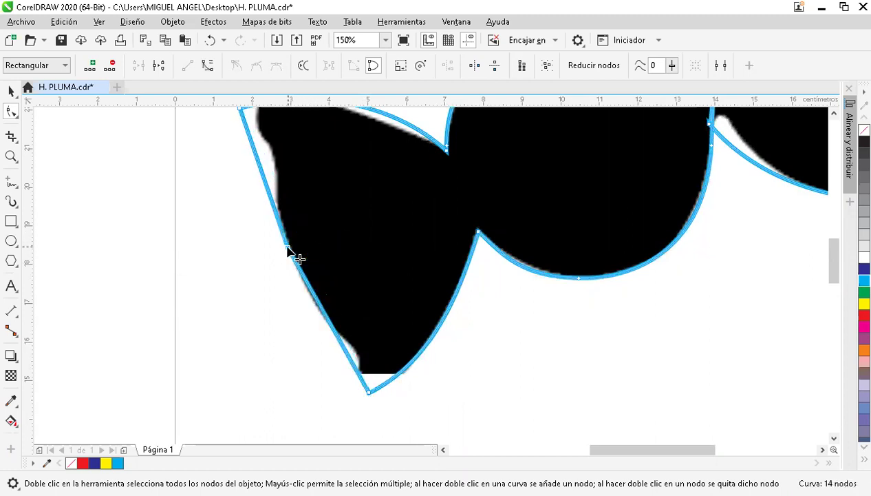
{"action": "left_click", "coordinate": [366, 392]}
{"action": "right_click", "coordinate": [289, 247]}
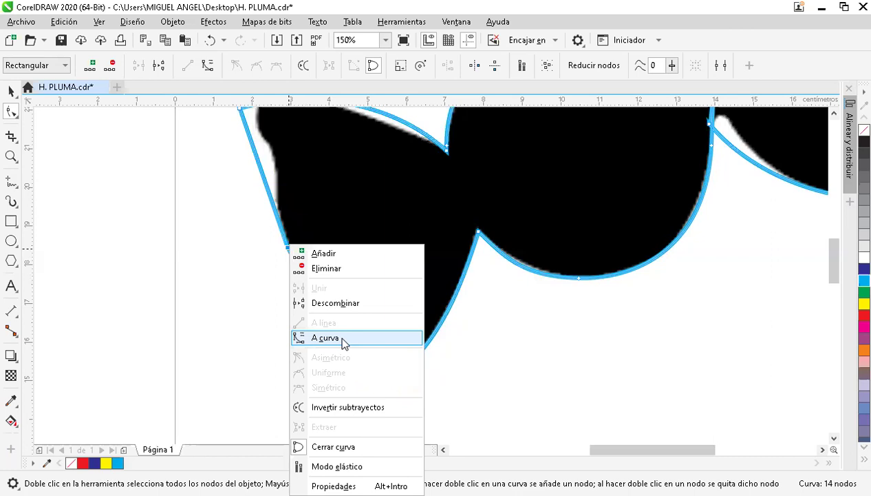
{"action": "left_click", "coordinate": [342, 338]}
{"action": "left_click_drag", "start_coordinate": [313, 300], "coordinate": [308, 306]}
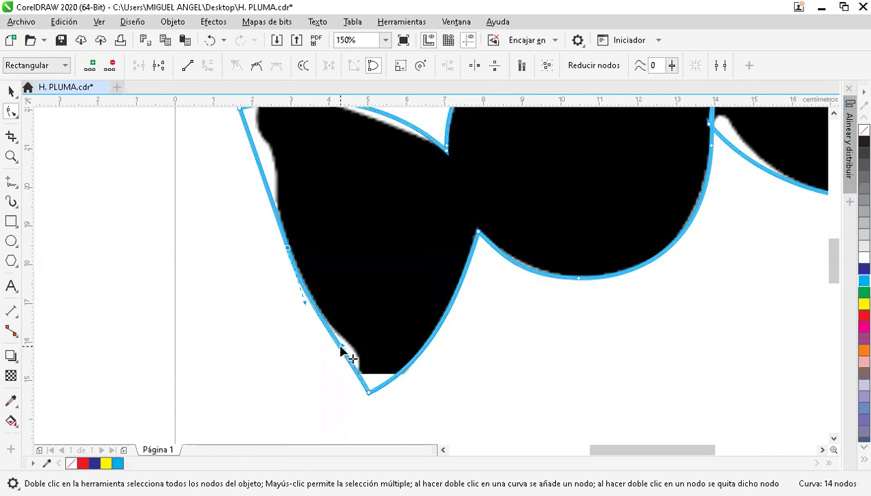
{"action": "left_click_drag", "start_coordinate": [342, 346], "coordinate": [363, 340]}
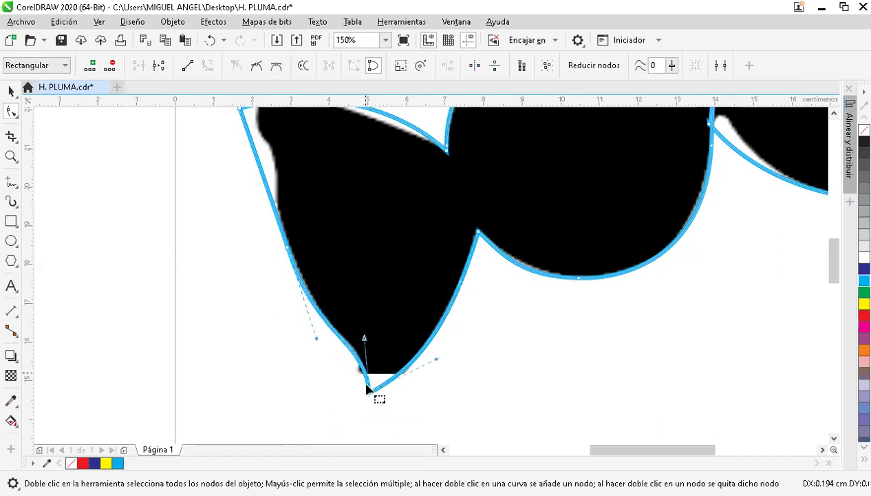
Refine the left wrapper's bottom tip by nudging its node and rounding the curves on both sides
{"action": "left_click_drag", "start_coordinate": [367, 391], "coordinate": [364, 389]}
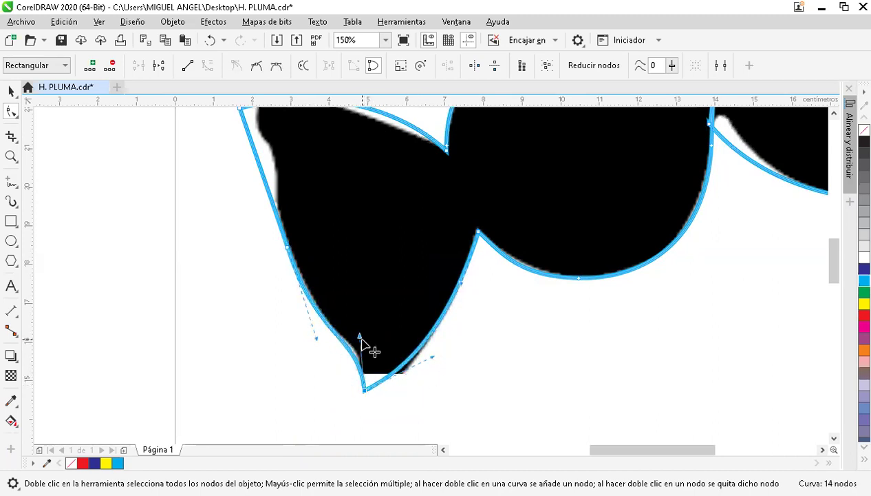
{"action": "left_click_drag", "start_coordinate": [363, 338], "coordinate": [365, 336]}
{"action": "left_click_drag", "start_coordinate": [433, 357], "coordinate": [430, 378]}
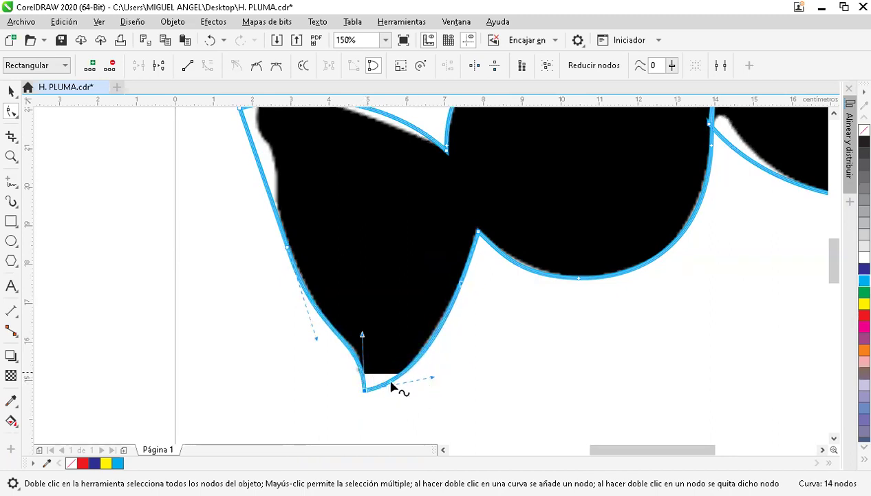
{"action": "left_click", "coordinate": [317, 389]}
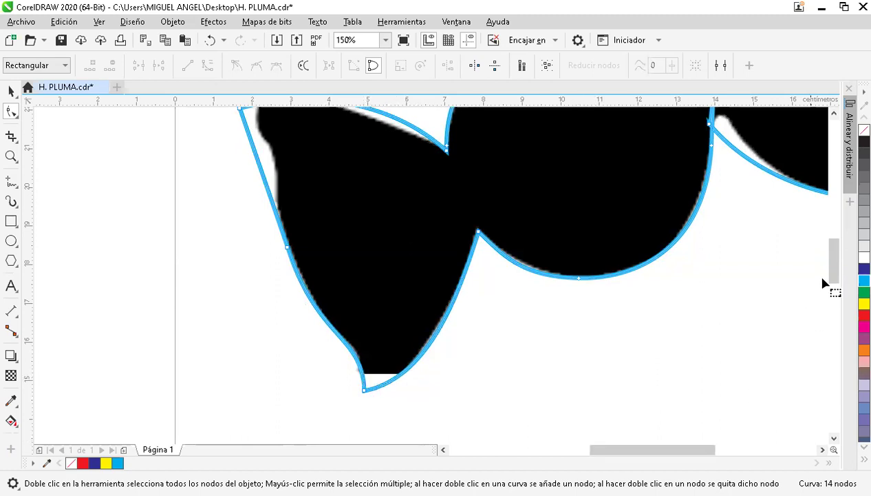
Move the left wrapper's upper outer node to the silhouette's corner and convert the outer segment below it to a curve
{"action": "scroll", "coordinate": [833, 269], "scroll_direction": "up", "scroll_amount": 5}
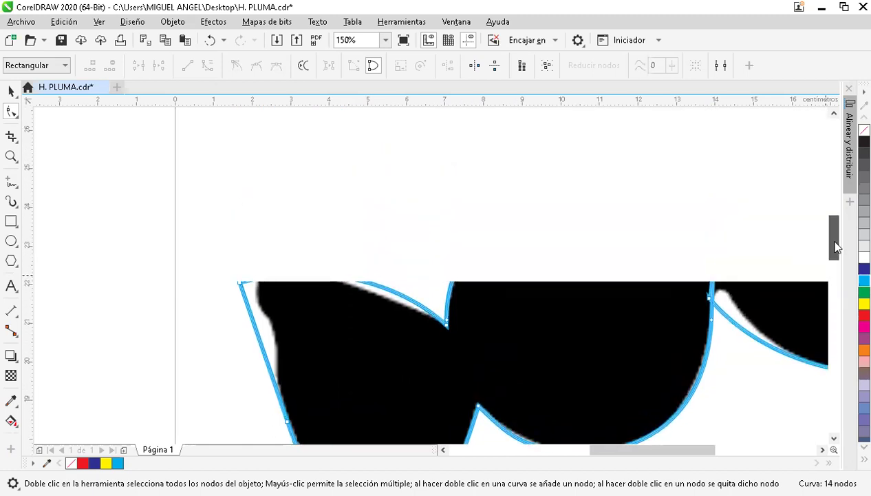
{"action": "left_click", "coordinate": [239, 284]}
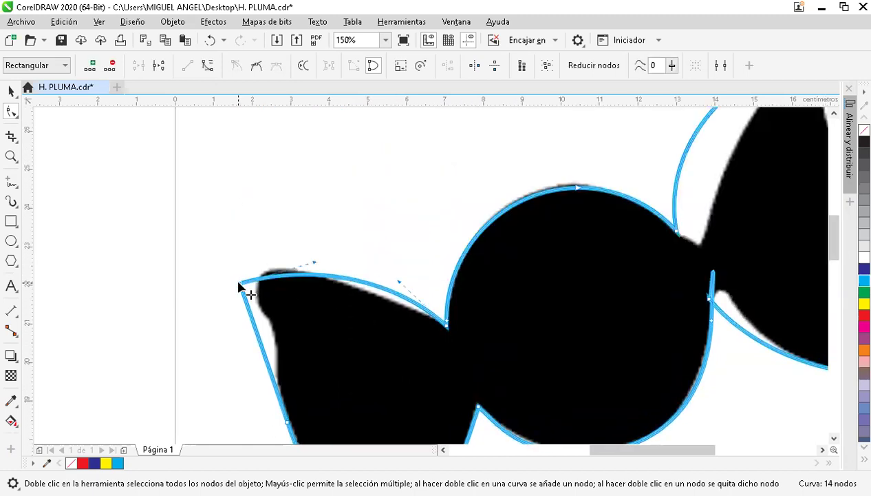
{"action": "left_click_drag", "start_coordinate": [239, 283], "coordinate": [255, 273]}
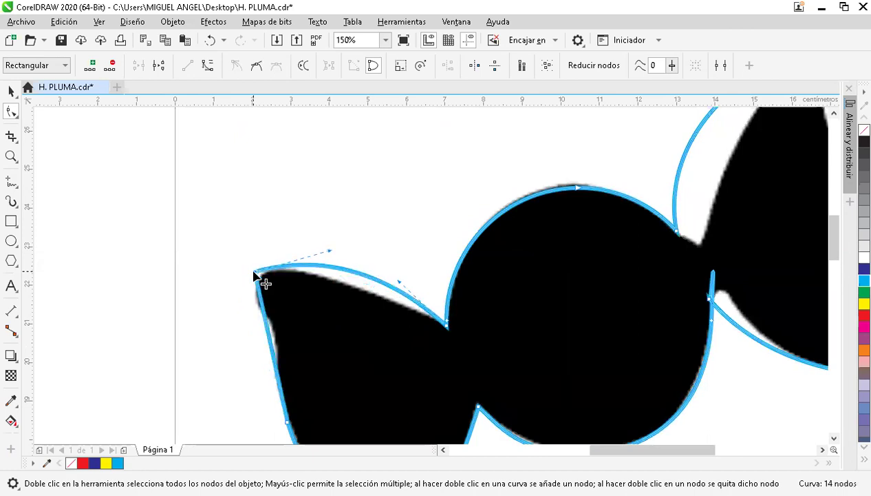
{"action": "right_click", "coordinate": [253, 273]}
{"action": "left_click", "coordinate": [312, 117]}
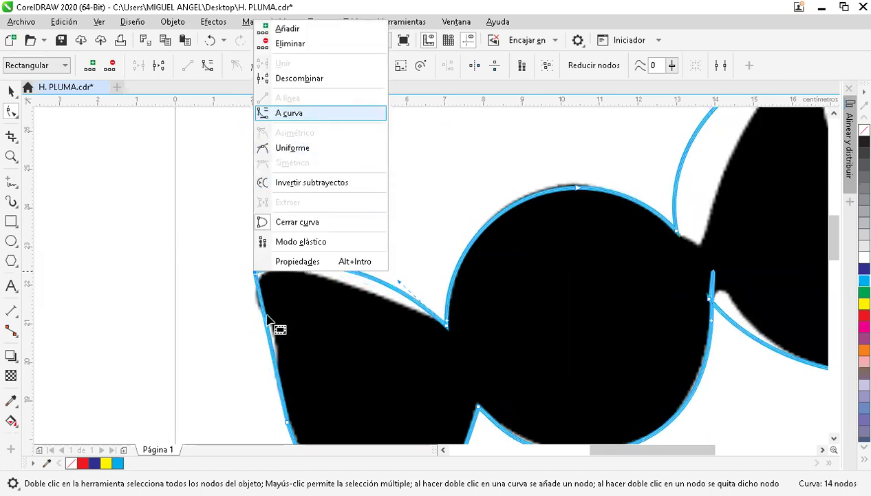
Bend the left wrapper's upper outer segment into an S-curve and shift its corner node slightly outside the silhouette
{"action": "mouse_move", "coordinate": [261, 328]}
{"action": "left_mouse_down"}
{"action": "mouse_move", "coordinate": [264, 336]}
{"action": "mouse_move", "coordinate": [269, 322]}
{"action": "left_mouse_up"}
{"action": "left_click_drag", "start_coordinate": [256, 273], "coordinate": [259, 282]}
{"action": "left_click_drag", "start_coordinate": [268, 345], "coordinate": [281, 333]}
{"action": "left_click_drag", "start_coordinate": [278, 373], "coordinate": [263, 374]}
{"action": "left_click_drag", "start_coordinate": [282, 340], "coordinate": [246, 286]}
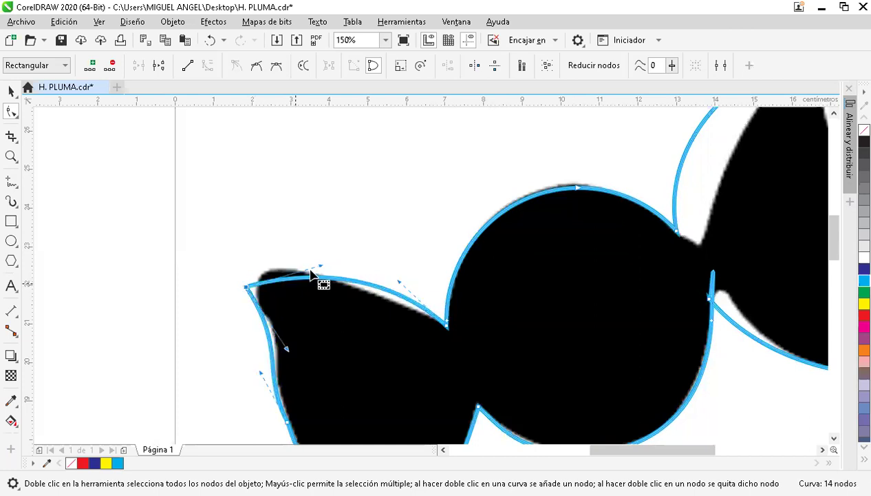
Shape the left wrapper's rounded upper corner and top edge to the silhouette by adjusting the corner node and the curve handles
{"action": "left_click_drag", "start_coordinate": [320, 266], "coordinate": [265, 238]}
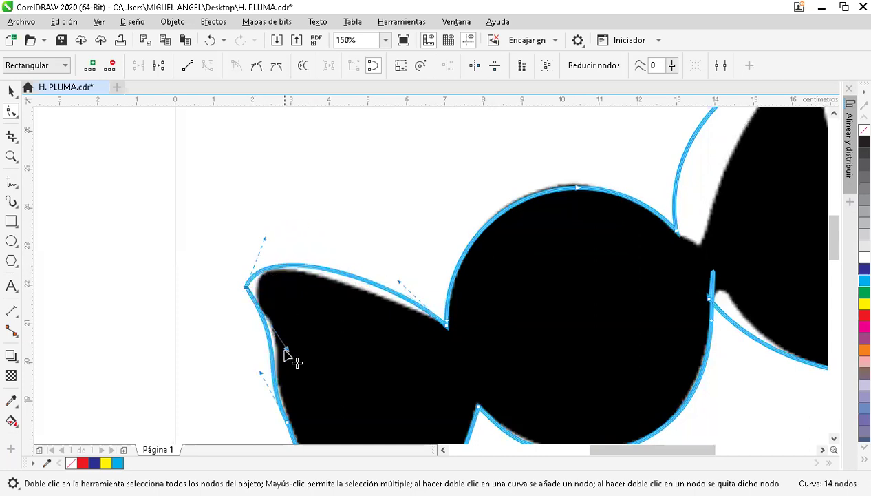
{"action": "mouse_move", "coordinate": [287, 349]}
{"action": "left_mouse_down"}
{"action": "mouse_move", "coordinate": [297, 359]}
{"action": "mouse_move", "coordinate": [291, 350]}
{"action": "left_mouse_up"}
{"action": "left_click_drag", "start_coordinate": [264, 238], "coordinate": [272, 235]}
{"action": "left_click_drag", "start_coordinate": [249, 287], "coordinate": [254, 284]}
{"action": "left_click_drag", "start_coordinate": [292, 347], "coordinate": [285, 355]}
{"action": "left_click_drag", "start_coordinate": [398, 283], "coordinate": [379, 297]}
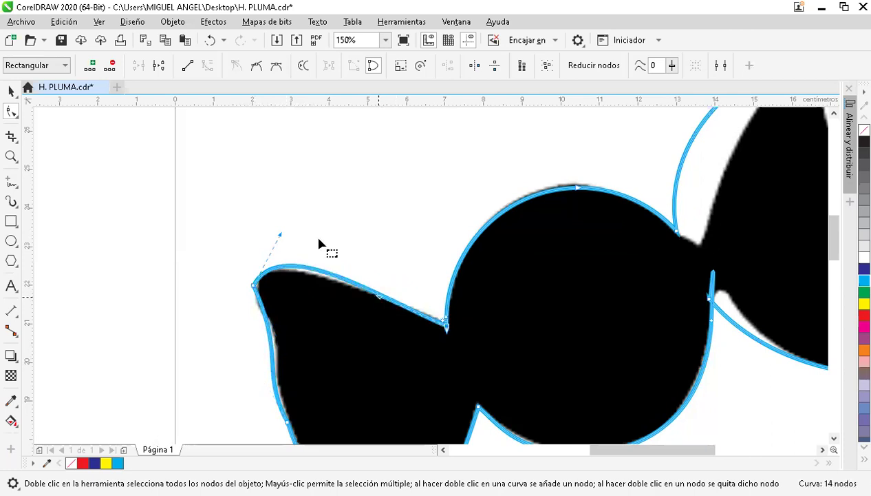
{"action": "left_click_drag", "start_coordinate": [279, 235], "coordinate": [275, 244]}
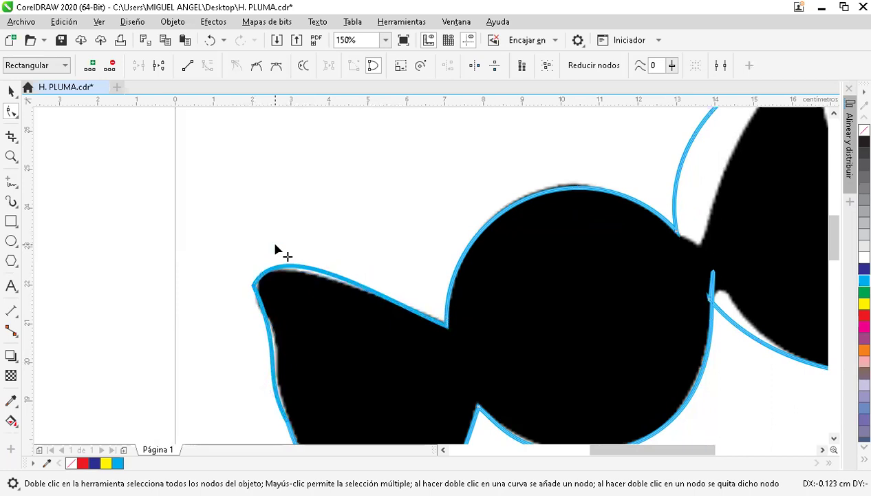
Refine the left wrapper's upper corner by lowering its node slightly and reshaping the curves on both sides to the silhouette
{"action": "left_click_drag", "start_coordinate": [285, 355], "coordinate": [291, 355]}
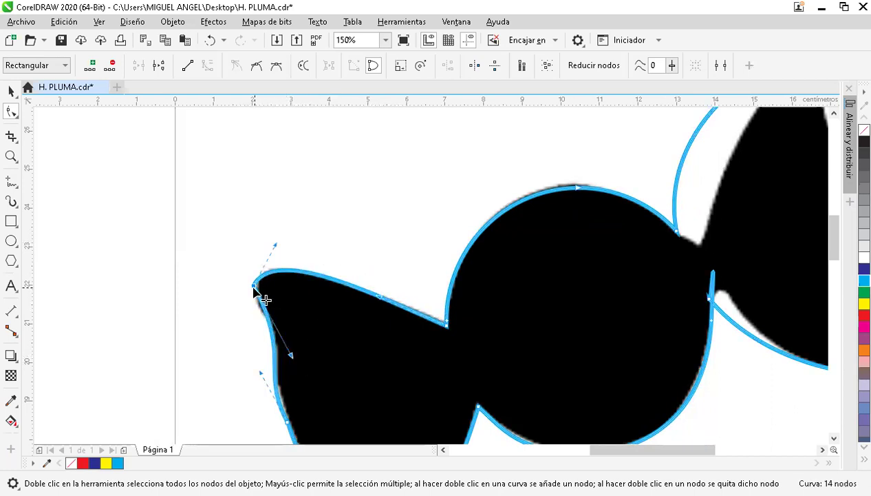
{"action": "left_click_drag", "start_coordinate": [254, 288], "coordinate": [252, 296]}
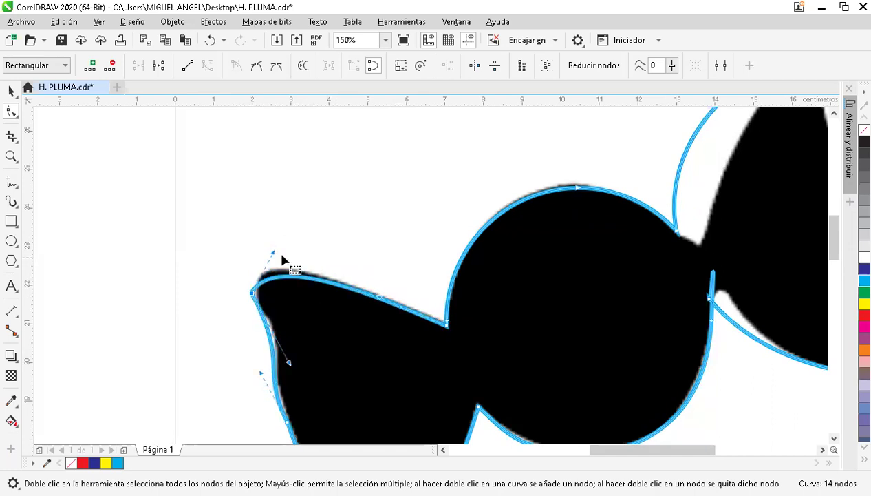
{"action": "left_click_drag", "start_coordinate": [273, 253], "coordinate": [266, 236]}
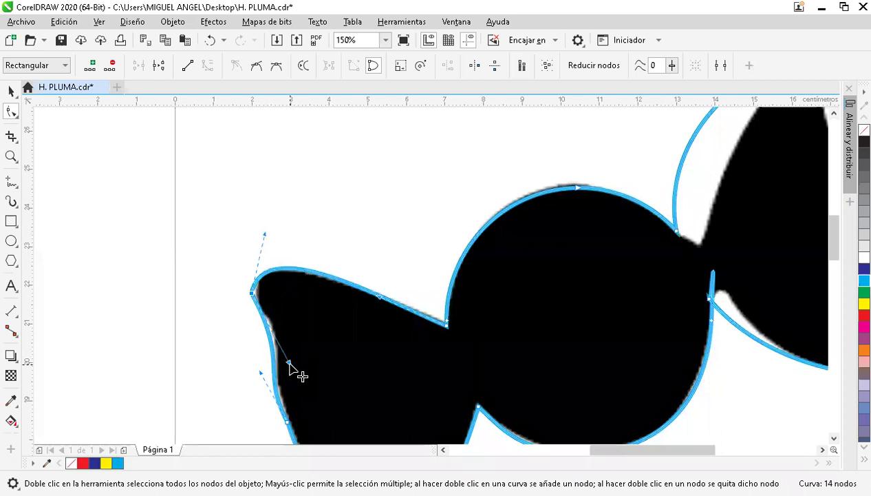
{"action": "left_click_drag", "start_coordinate": [289, 363], "coordinate": [298, 356]}
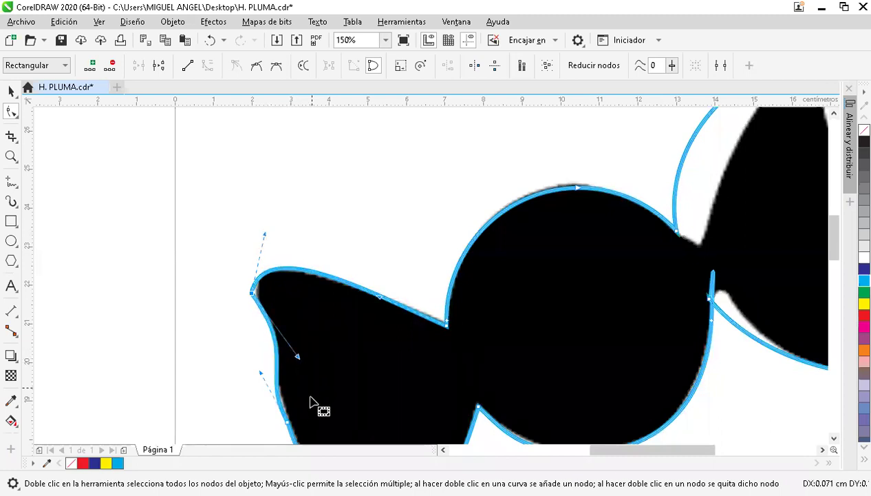
Select the node at the top of the candy's round body for node editing with the Shape tool
{"action": "scroll", "coordinate": [351, 407], "scroll_direction": "down", "scroll_amount": 2}
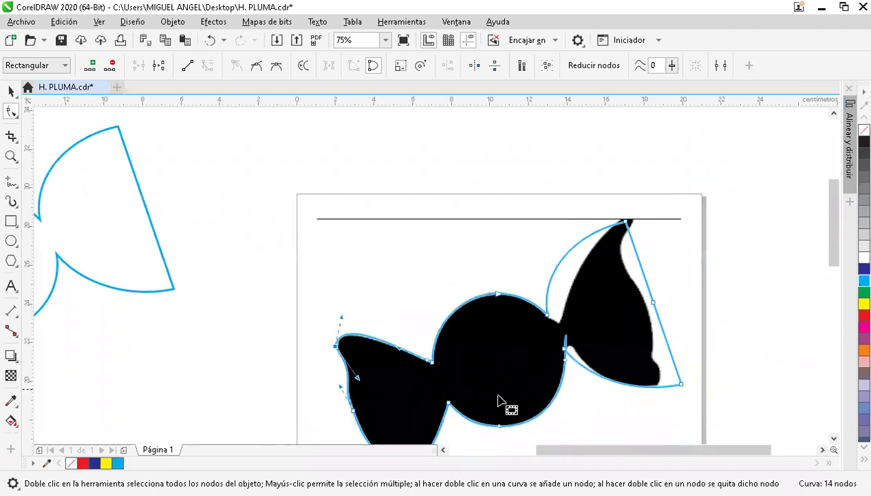
{"action": "scroll", "coordinate": [485, 408], "scroll_direction": "down", "scroll_amount": 1}
{"action": "scroll", "coordinate": [454, 400], "scroll_direction": "up", "scroll_amount": 1}
{"action": "scroll", "coordinate": [456, 401], "scroll_direction": "up", "scroll_amount": 2}
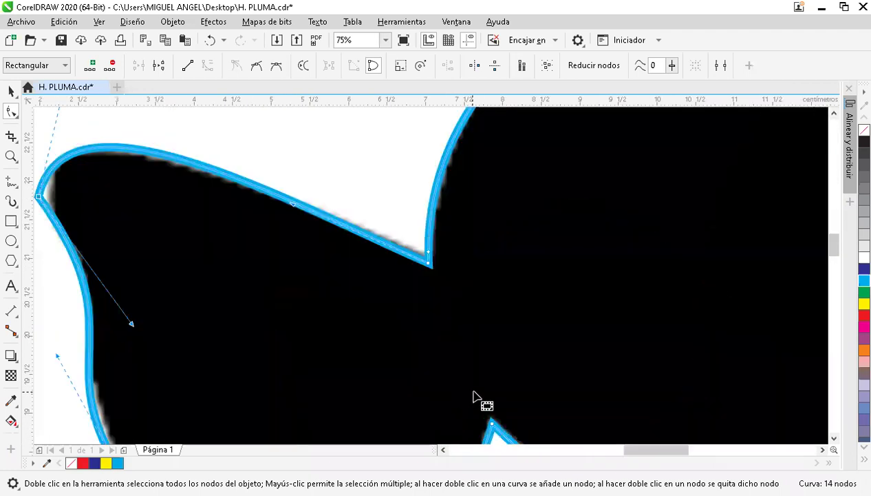
{"action": "scroll", "coordinate": [475, 398], "scroll_direction": "down", "scroll_amount": 1}
{"action": "key", "text": "h"}
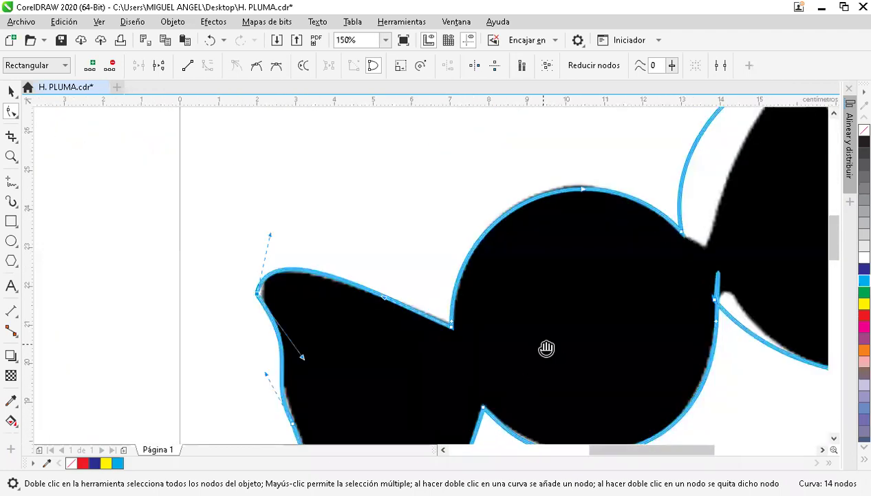
{"action": "left_click_drag", "start_coordinate": [579, 329], "coordinate": [358, 370]}
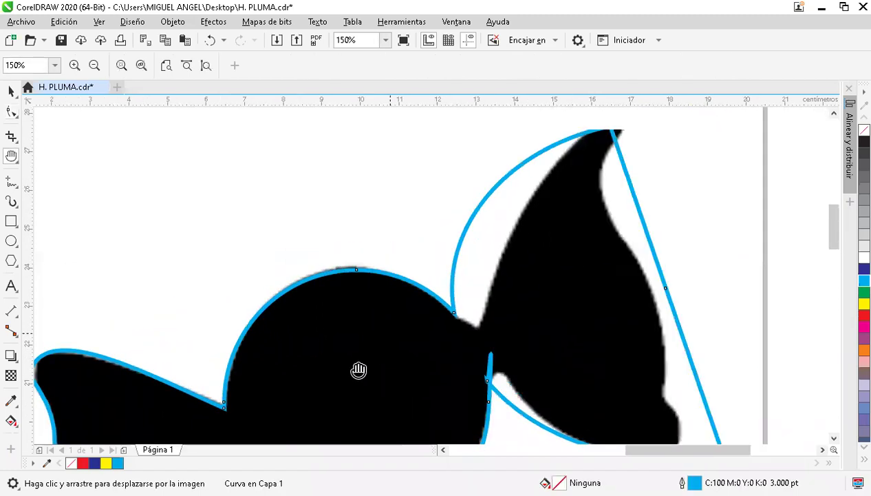
{"action": "scroll", "coordinate": [360, 371], "scroll_direction": "up", "scroll_amount": 1}
{"action": "left_click_drag", "start_coordinate": [326, 325], "coordinate": [413, 288]}
{"action": "key", "text": "space"}
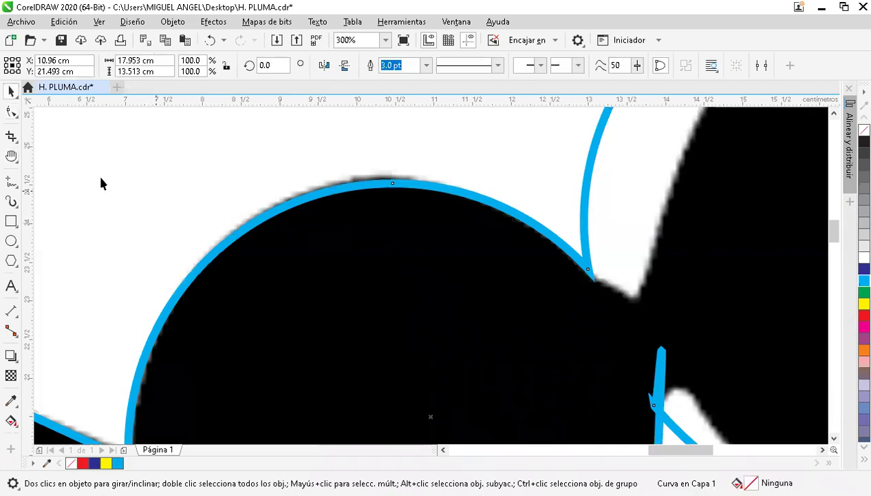
{"action": "left_click", "coordinate": [11, 113]}
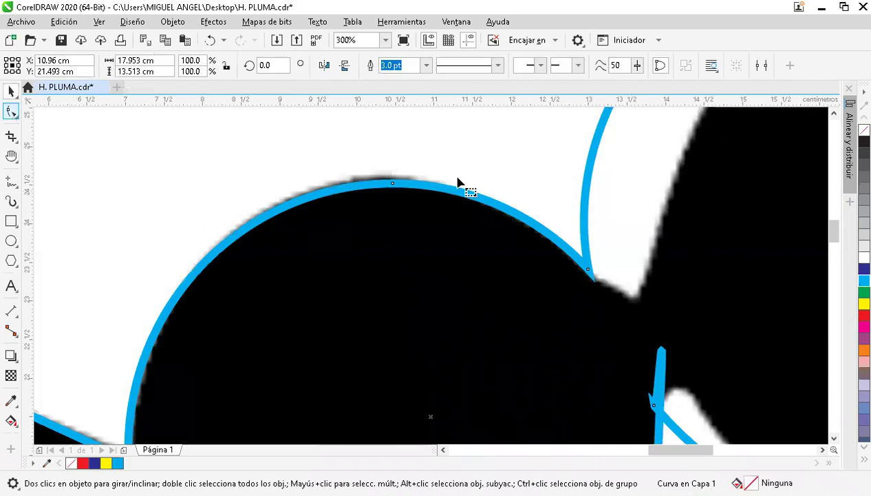
{"action": "left_click", "coordinate": [390, 183]}
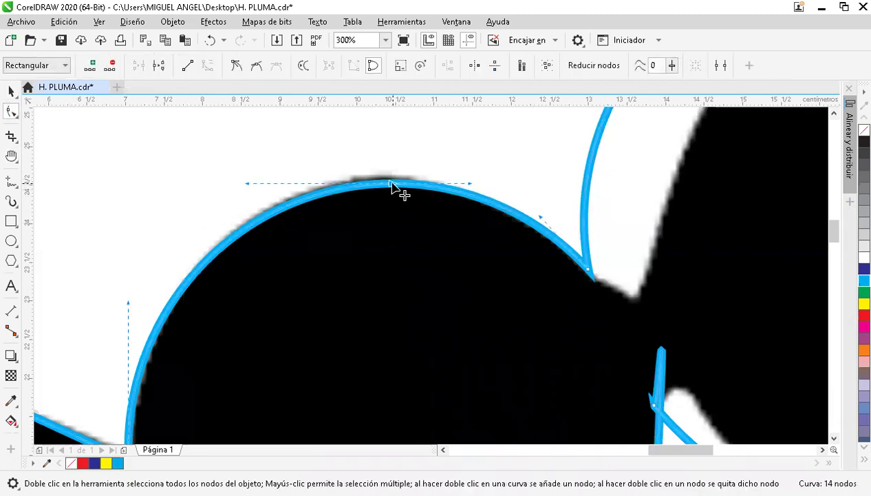
Try to raise the round body's top node to the silhouette's edge, undoing each attempt
{"action": "left_click_drag", "start_coordinate": [390, 178], "coordinate": [383, 177]}
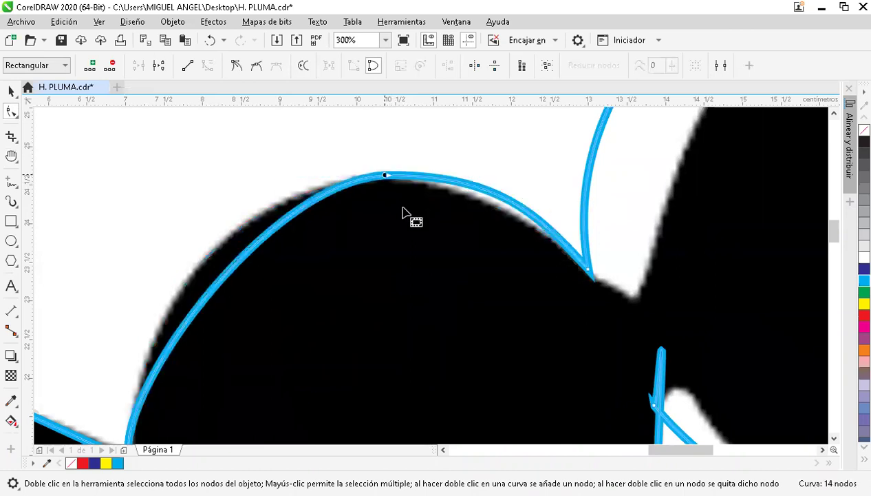
{"action": "key", "text": "ctrl+z"}
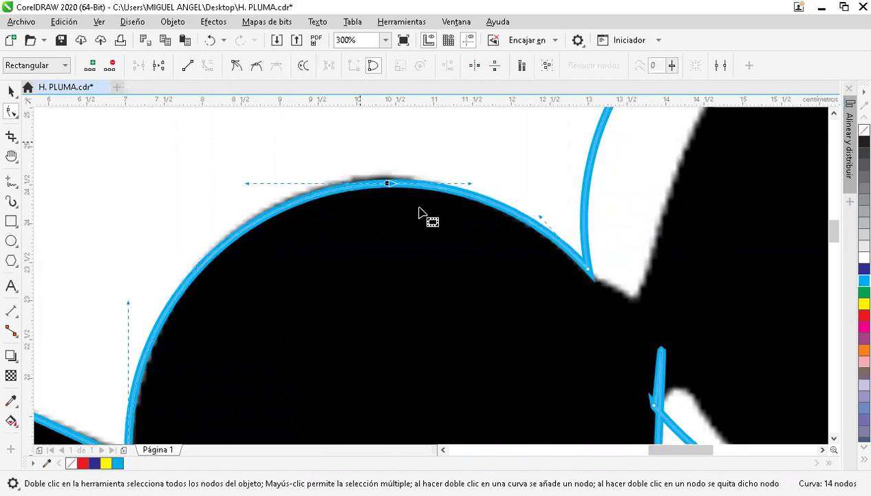
{"action": "left_click", "coordinate": [390, 182]}
{"action": "left_click_drag", "start_coordinate": [390, 181], "coordinate": [327, 185]}
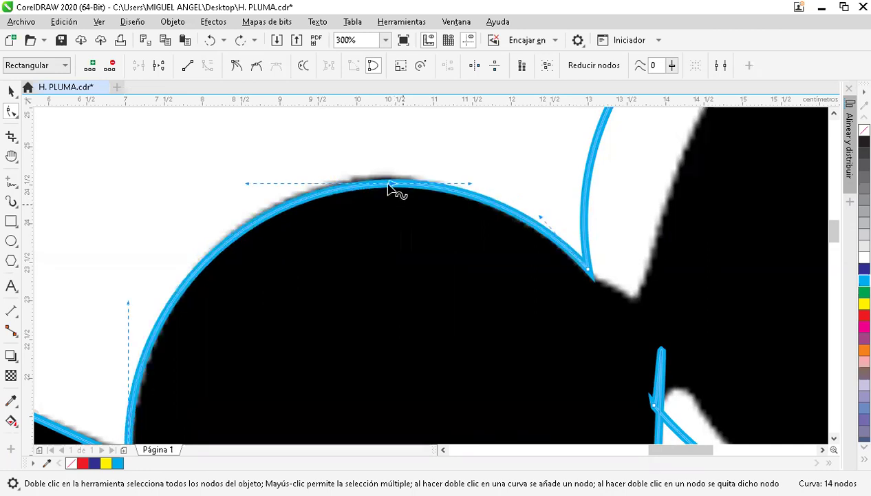
{"action": "left_click", "coordinate": [393, 187]}
{"action": "left_click", "coordinate": [391, 183]}
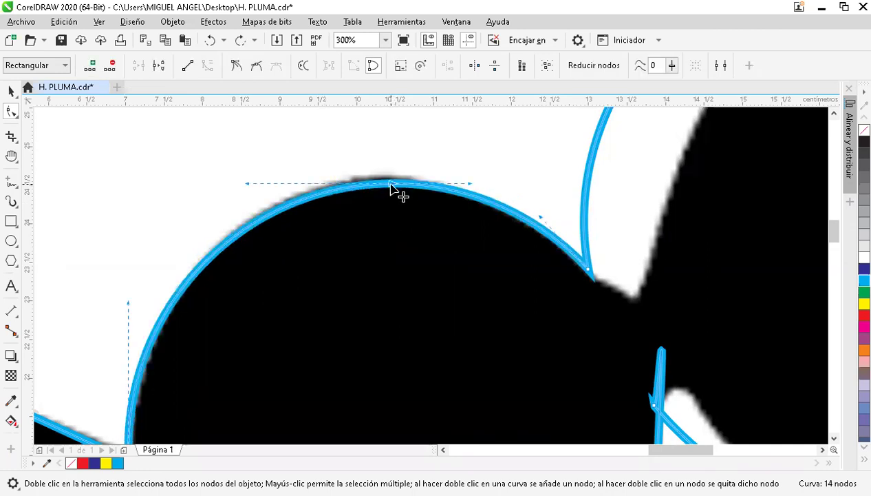
{"action": "right_click", "coordinate": [391, 186]}
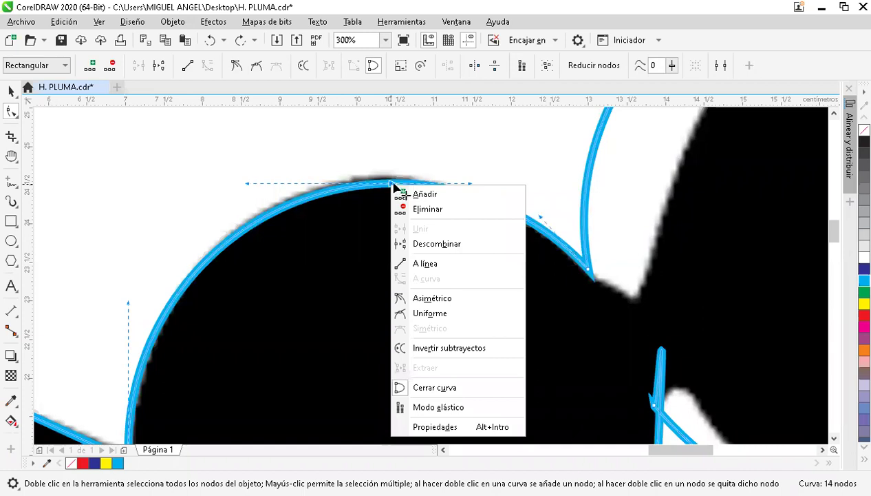
{"action": "key", "text": "Escape"}
{"action": "left_click_drag", "start_coordinate": [392, 181], "coordinate": [394, 165]}
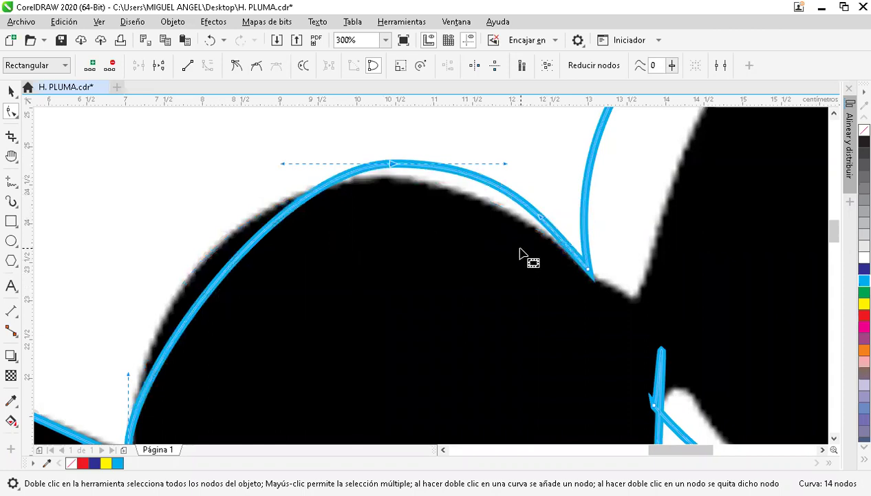
{"action": "key", "text": "ctrl+z"}
{"action": "left_click_drag", "start_coordinate": [377, 155], "coordinate": [432, 210]}
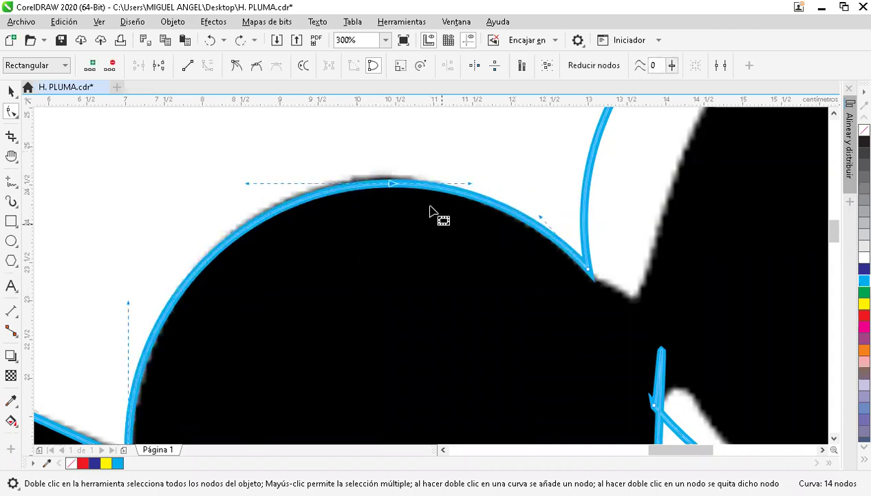
Make the round body's top node asymmetric (Asimétrico) and fit it and its adjoining curves to the silhouette's edge
{"action": "right_click", "coordinate": [390, 186]}
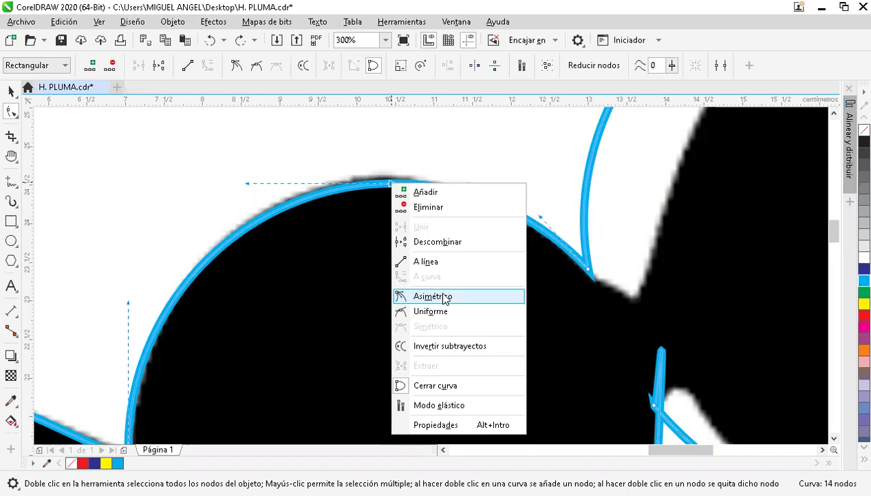
{"action": "left_click", "coordinate": [432, 296]}
{"action": "left_click_drag", "start_coordinate": [389, 183], "coordinate": [199, 177]}
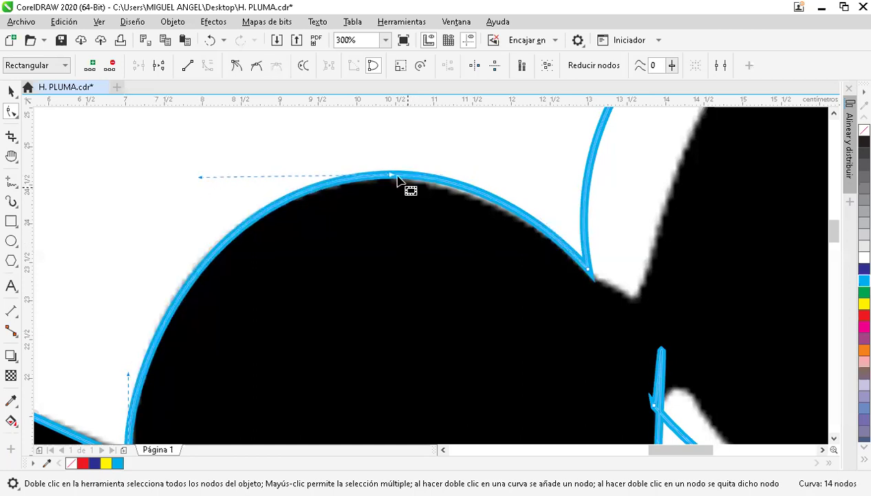
{"action": "left_click_drag", "start_coordinate": [452, 194], "coordinate": [382, 154]}
{"action": "mouse_move", "coordinate": [470, 174]}
{"action": "left_mouse_down"}
{"action": "mouse_move", "coordinate": [483, 190]}
{"action": "mouse_move", "coordinate": [465, 187]}
{"action": "left_mouse_up"}
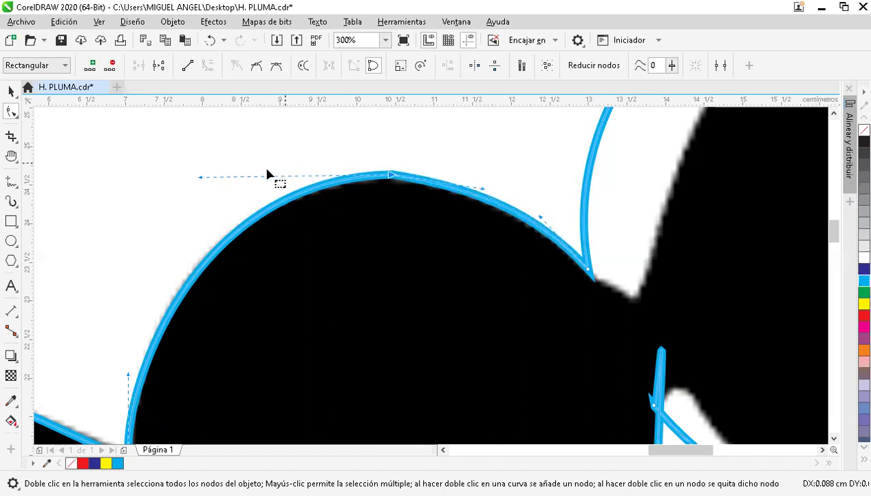
Fine-tune the curve handles on both sides of the body's top node so the arc follows the silhouette
{"action": "left_click_drag", "start_coordinate": [200, 177], "coordinate": [231, 148]}
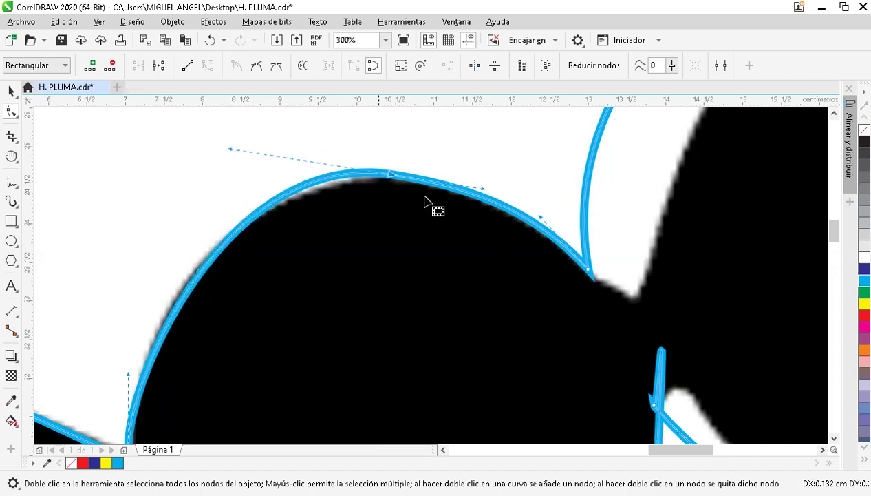
{"action": "left_click_drag", "start_coordinate": [479, 186], "coordinate": [475, 181]}
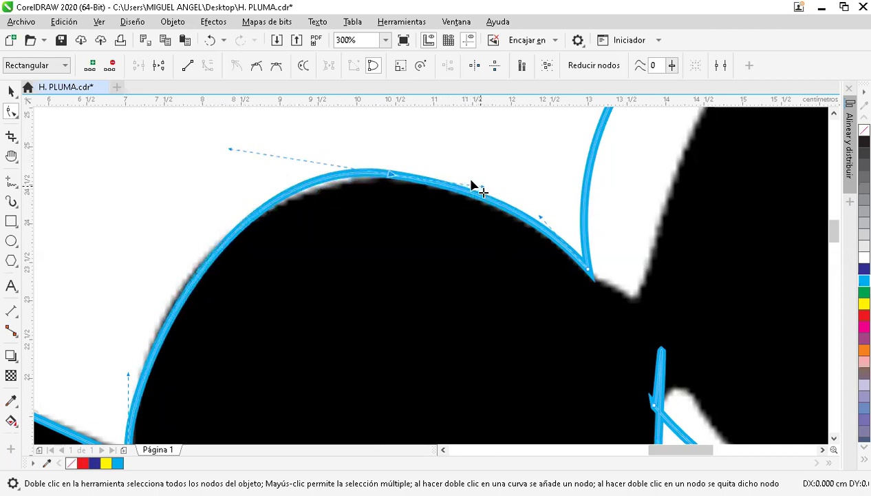
{"action": "left_click_drag", "start_coordinate": [226, 154], "coordinate": [224, 165]}
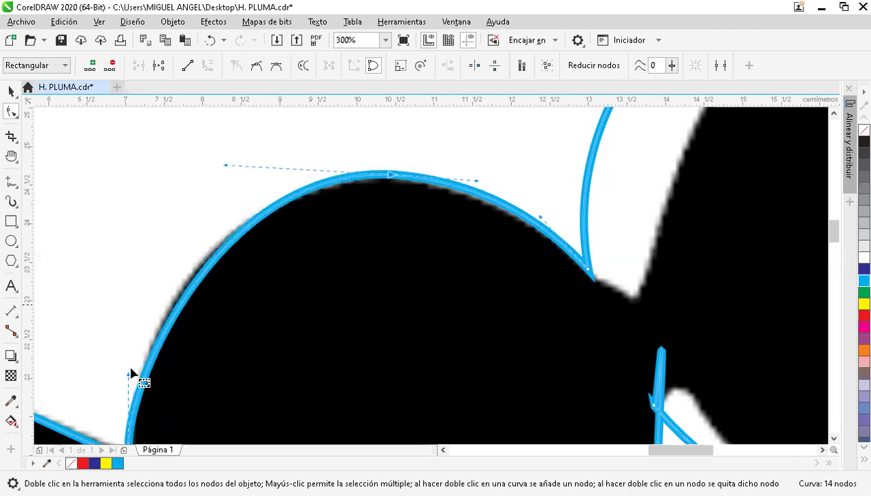
{"action": "left_click_drag", "start_coordinate": [128, 372], "coordinate": [133, 343]}
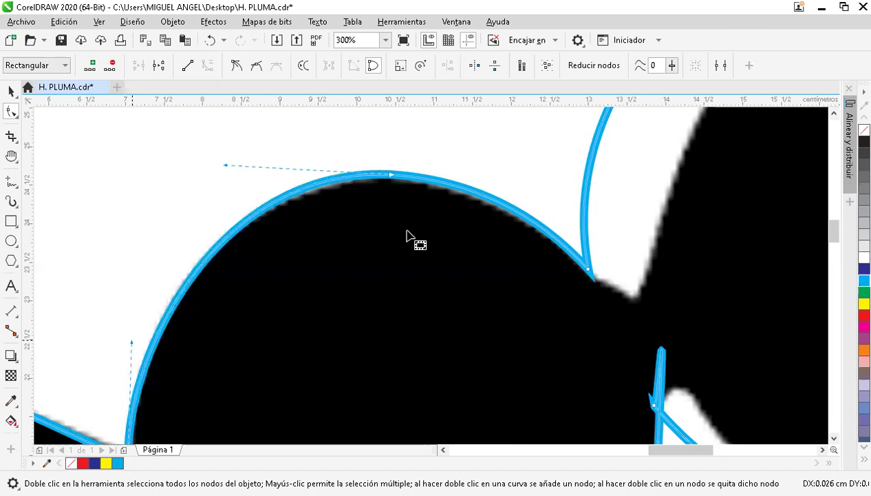
{"action": "left_click", "coordinate": [375, 181]}
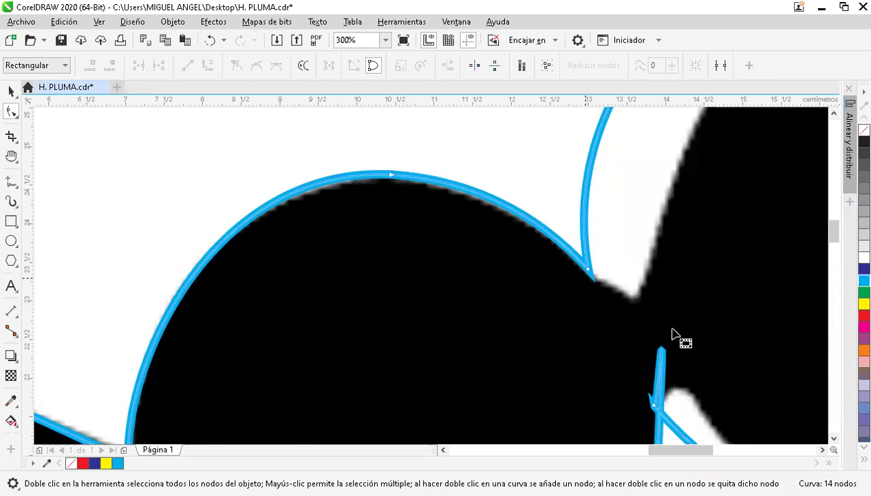
Move the node between the body and the right wrapper into the silhouette's notch and flatten the body curve leading to it
{"action": "left_click", "coordinate": [822, 449]}
{"action": "scroll", "coordinate": [283, 277], "scroll_direction": "right", "scroll_amount": 3}
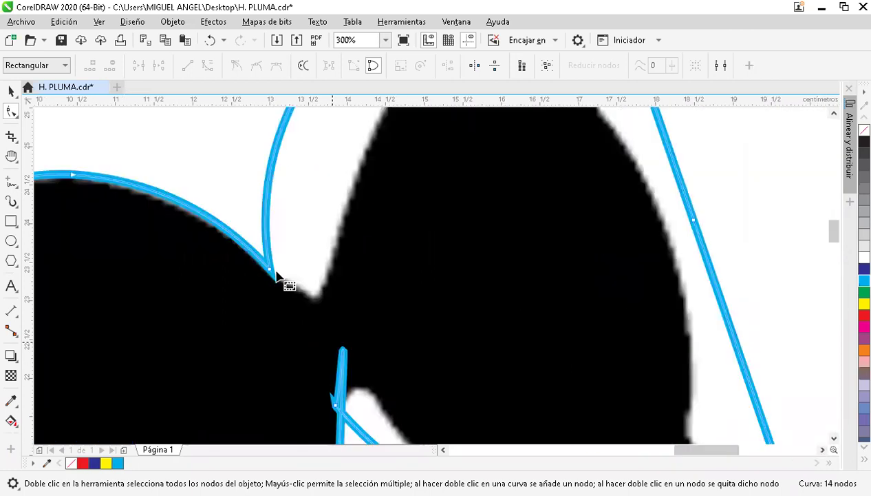
{"action": "left_click_drag", "start_coordinate": [270, 270], "coordinate": [315, 299]}
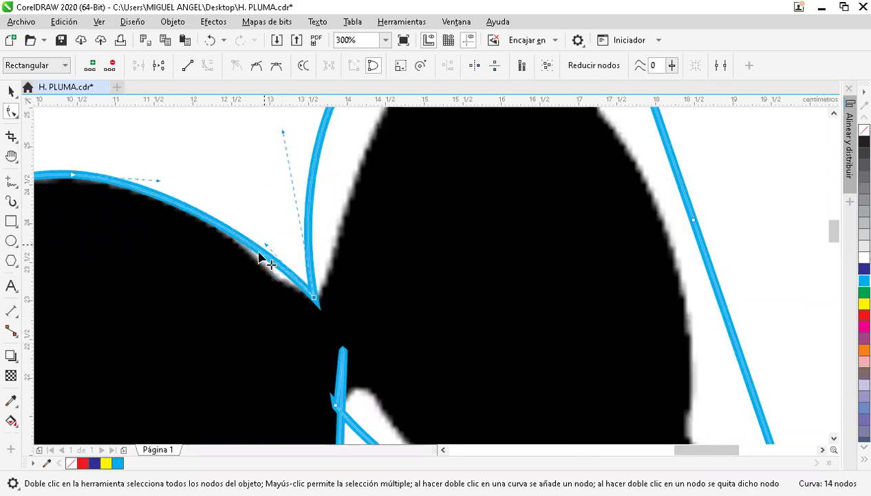
{"action": "left_click_drag", "start_coordinate": [257, 259], "coordinate": [284, 266]}
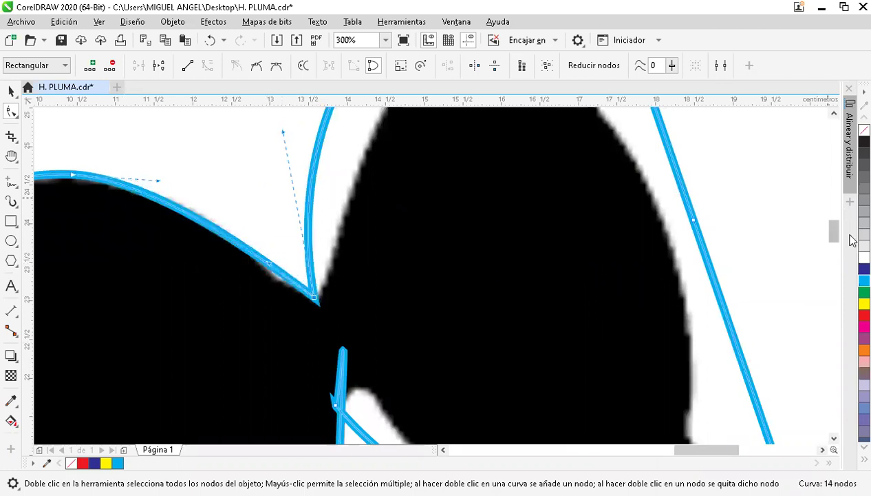
Move the right wrapper's top node just above the silhouette's tip and bend its inner edge curve to the silhouette
{"action": "scroll", "coordinate": [733, 265], "scroll_direction": "down", "scroll_amount": 1}
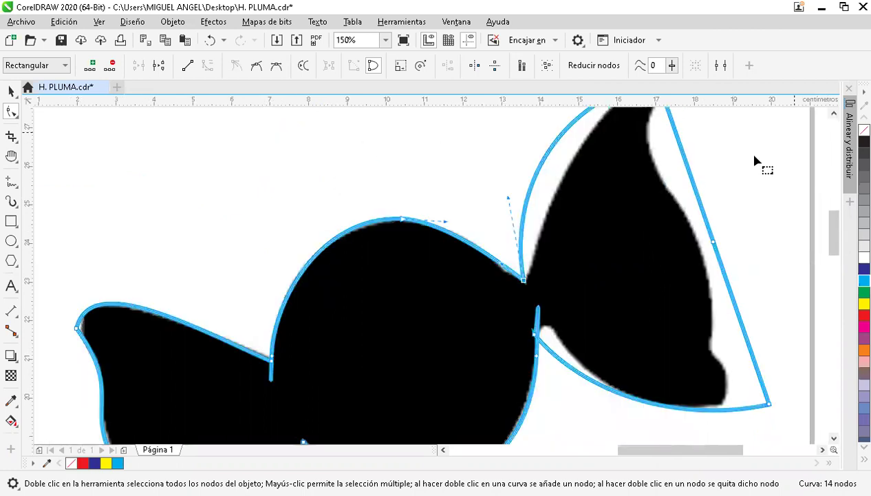
{"action": "key", "text": "h"}
{"action": "left_click_drag", "start_coordinate": [724, 163], "coordinate": [490, 301]}
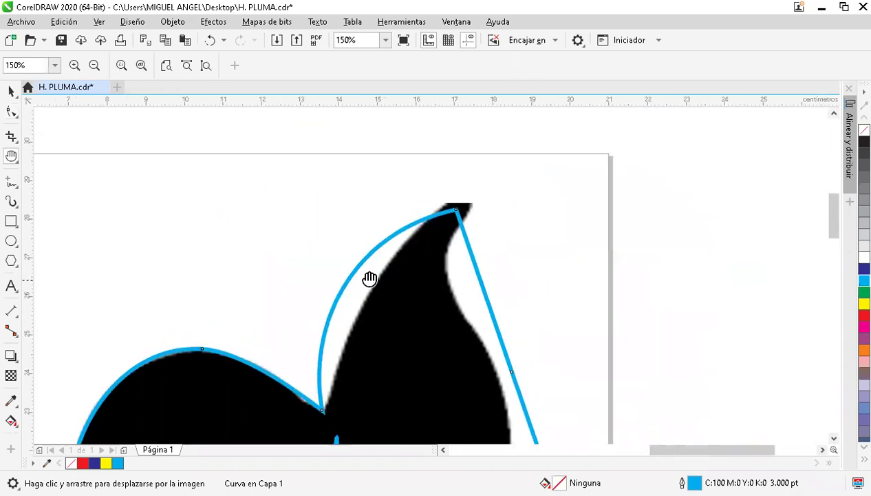
{"action": "left_click", "coordinate": [12, 111]}
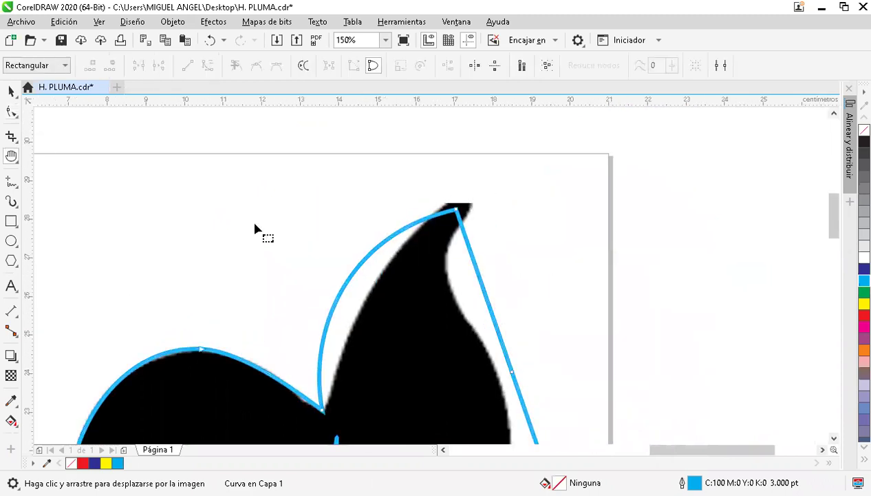
{"action": "left_click", "coordinate": [461, 203]}
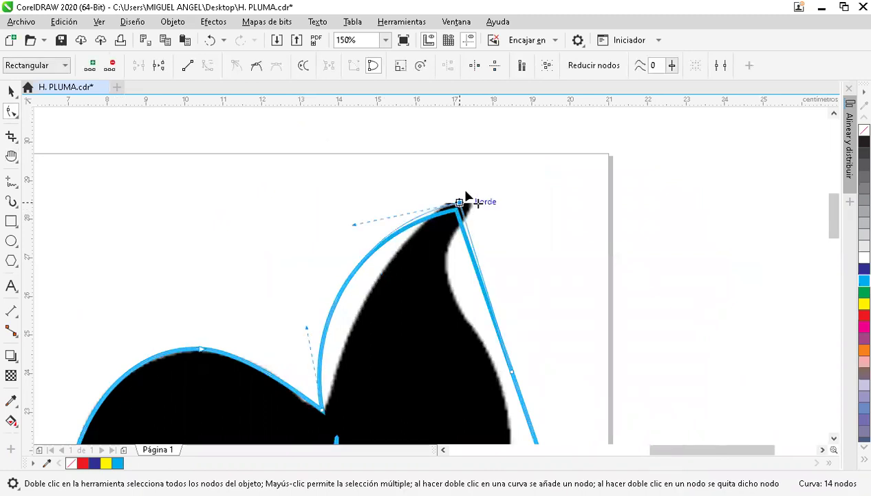
{"action": "left_click_drag", "start_coordinate": [459, 202], "coordinate": [472, 191]}
{"action": "left_click_drag", "start_coordinate": [365, 214], "coordinate": [393, 224]}
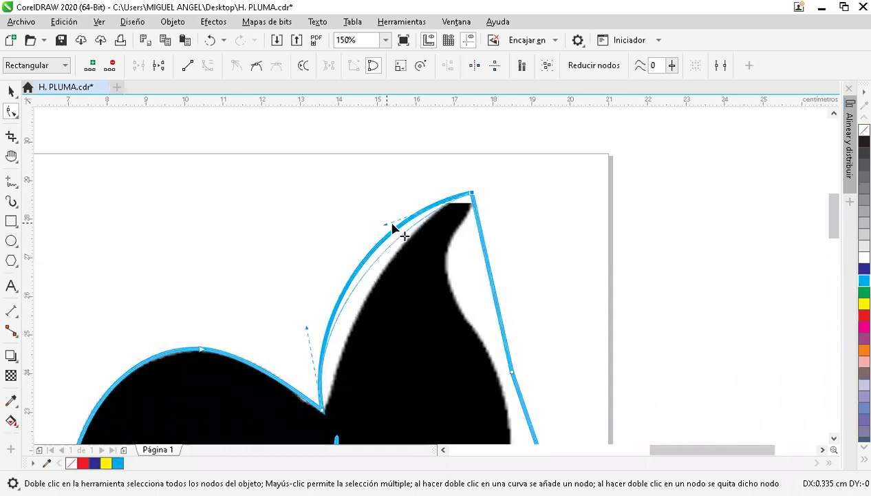
{"action": "left_click_drag", "start_coordinate": [306, 327], "coordinate": [364, 321]}
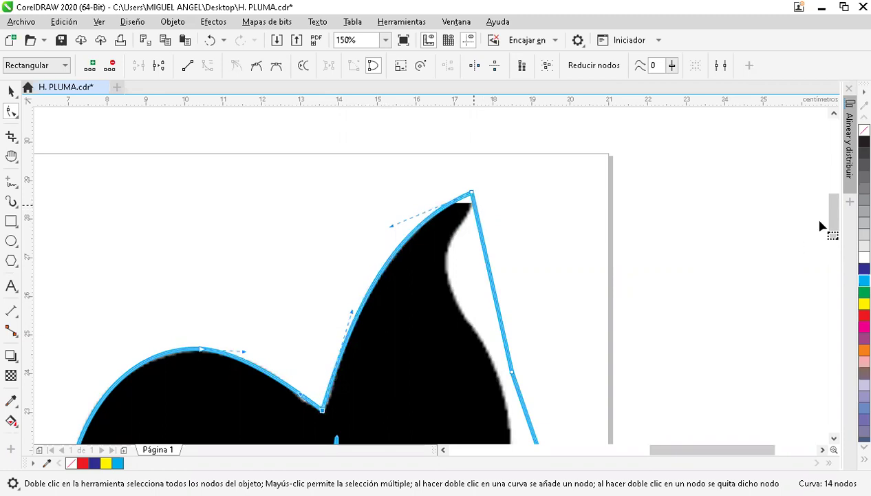
Move the right wrapper's outer-edge node onto the silhouette and bend the segment up to the tip into its concave curve
{"action": "scroll", "coordinate": [837, 224], "scroll_direction": "down", "scroll_amount": 1}
{"action": "scroll", "coordinate": [527, 320], "scroll_direction": "down", "scroll_amount": 3}
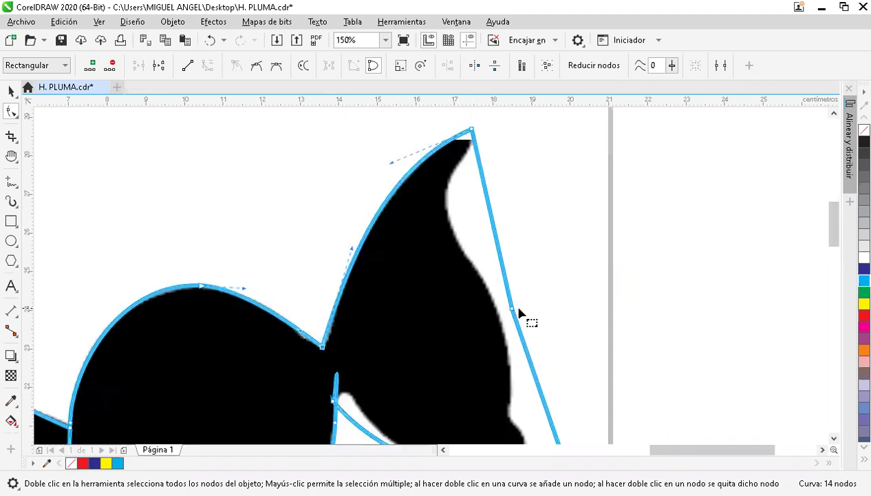
{"action": "left_click_drag", "start_coordinate": [514, 312], "coordinate": [497, 313]}
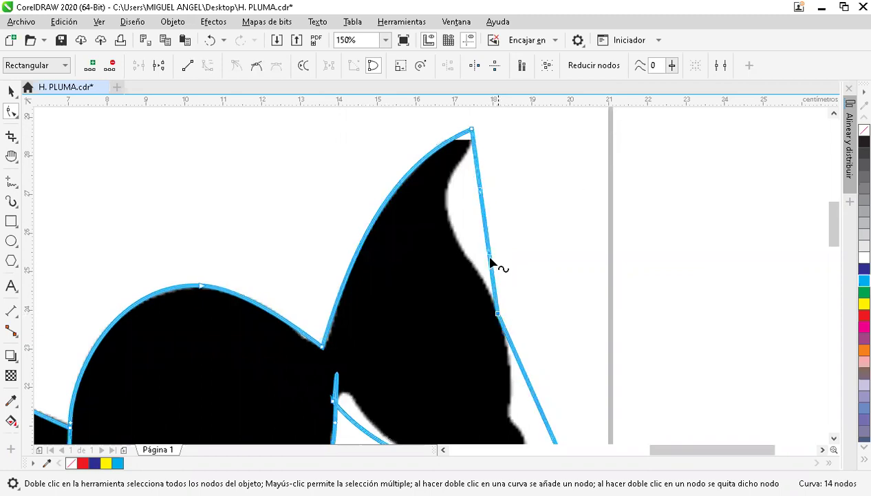
{"action": "left_click_drag", "start_coordinate": [490, 254], "coordinate": [443, 230]}
{"action": "left_click_drag", "start_coordinate": [496, 314], "coordinate": [564, 321]}
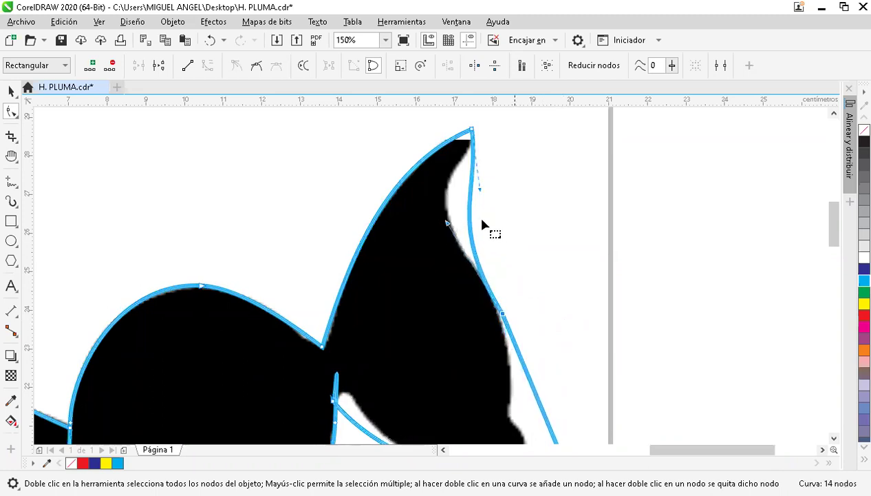
{"action": "left_click_drag", "start_coordinate": [480, 195], "coordinate": [436, 203]}
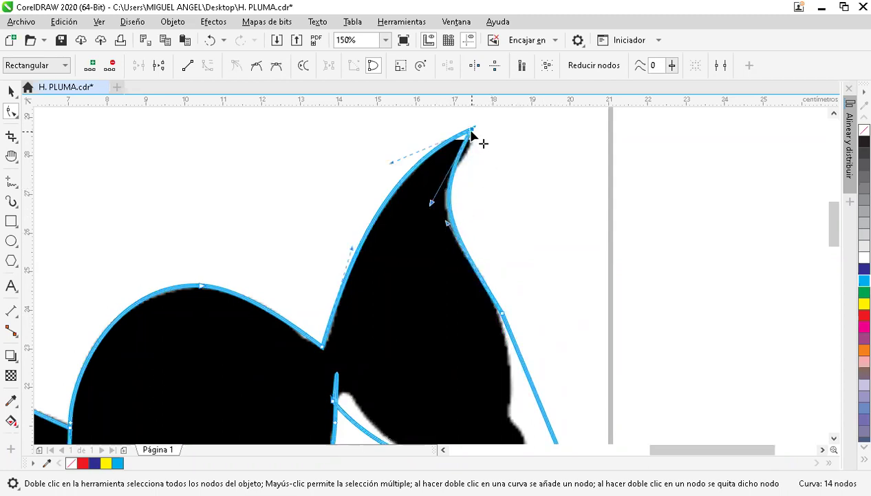
Extend the right wrapper's tip node slightly outward and refit the curves on both sides of it to the silhouette
{"action": "left_click_drag", "start_coordinate": [472, 130], "coordinate": [482, 127]}
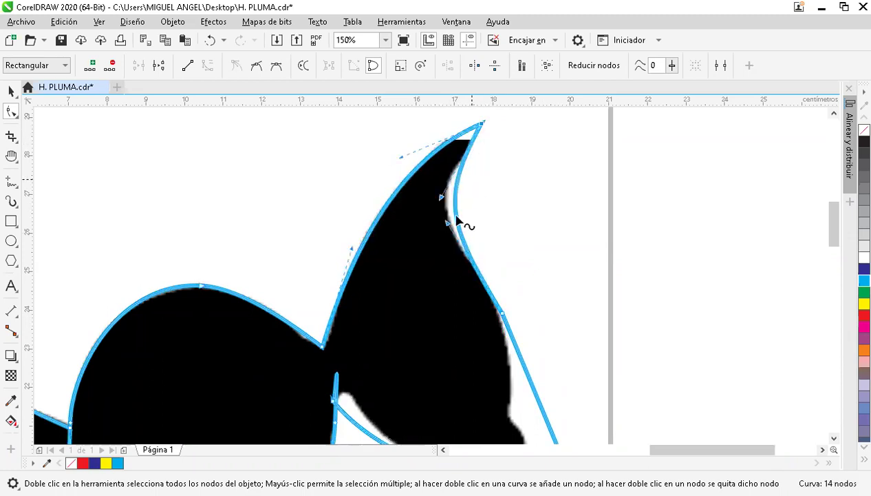
{"action": "left_click_drag", "start_coordinate": [443, 199], "coordinate": [557, 313]}
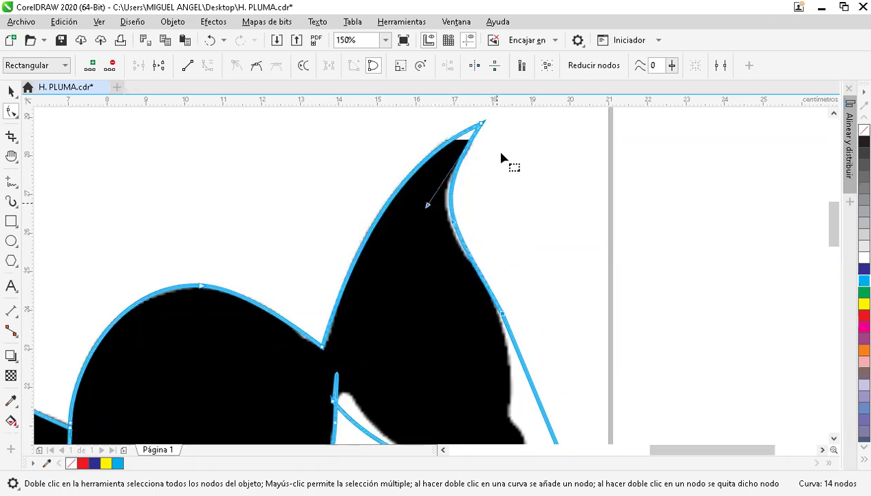
{"action": "left_click", "coordinate": [466, 135]}
{"action": "left_click_drag", "start_coordinate": [401, 157], "coordinate": [395, 151]}
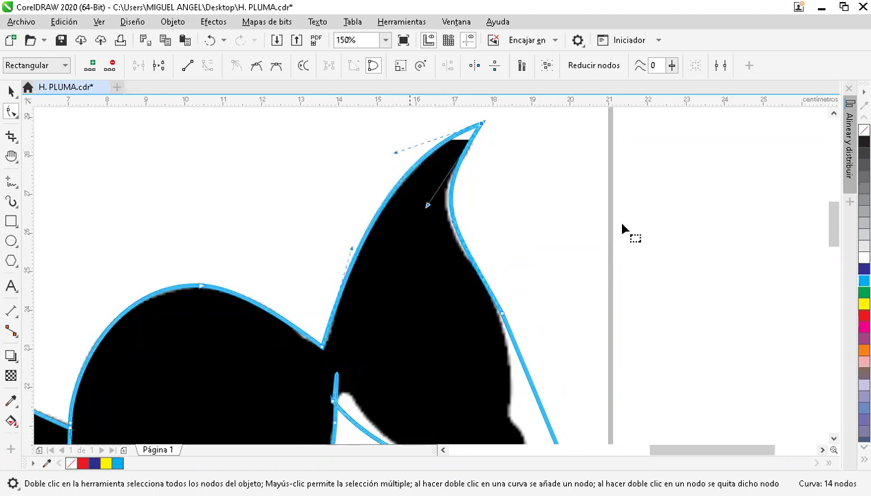
{"action": "left_click_drag", "start_coordinate": [456, 228], "coordinate": [445, 227]}
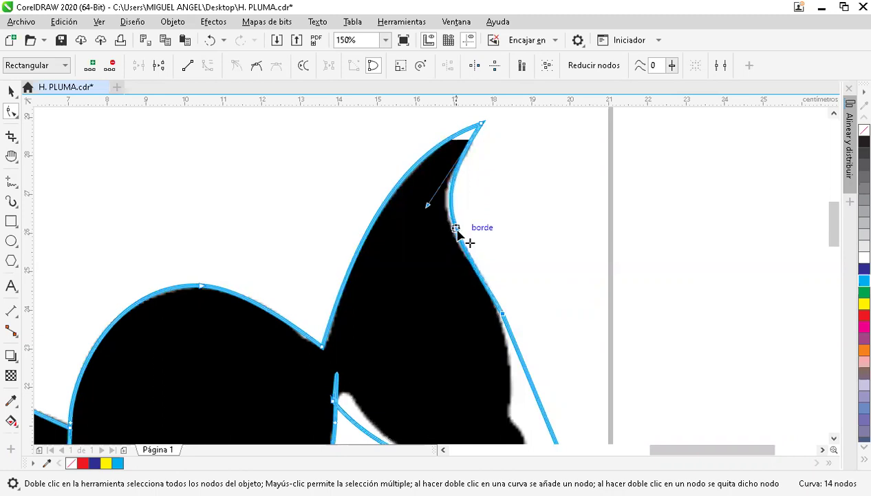
{"action": "left_click_drag", "start_coordinate": [427, 205], "coordinate": [421, 212]}
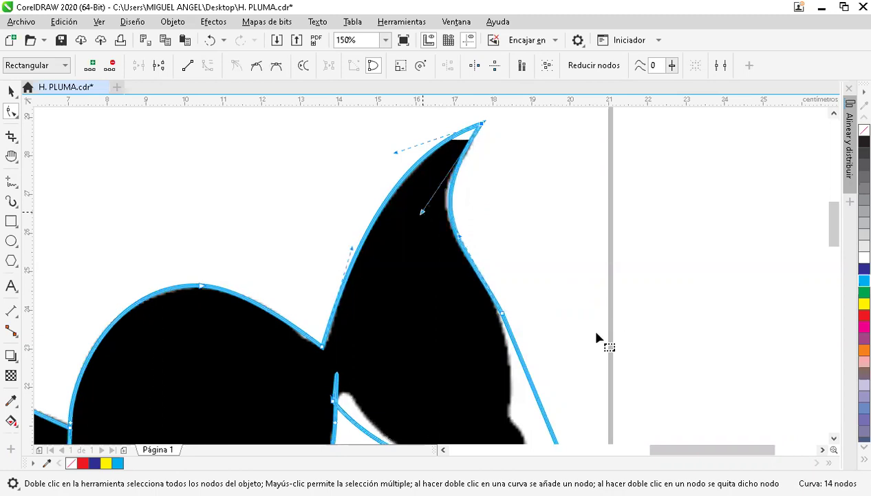
Reposition the nodes at the lower notch between body and right wrapper and align the body-side handles with the silhouette's edge
{"action": "scroll", "coordinate": [596, 325], "scroll_direction": "down", "scroll_amount": 1}
{"action": "mouse_move", "coordinate": [830, 240]}
{"action": "left_mouse_down"}
{"action": "mouse_move", "coordinate": [825, 253]}
{"action": "mouse_move", "coordinate": [824, 244]}
{"action": "left_mouse_up"}
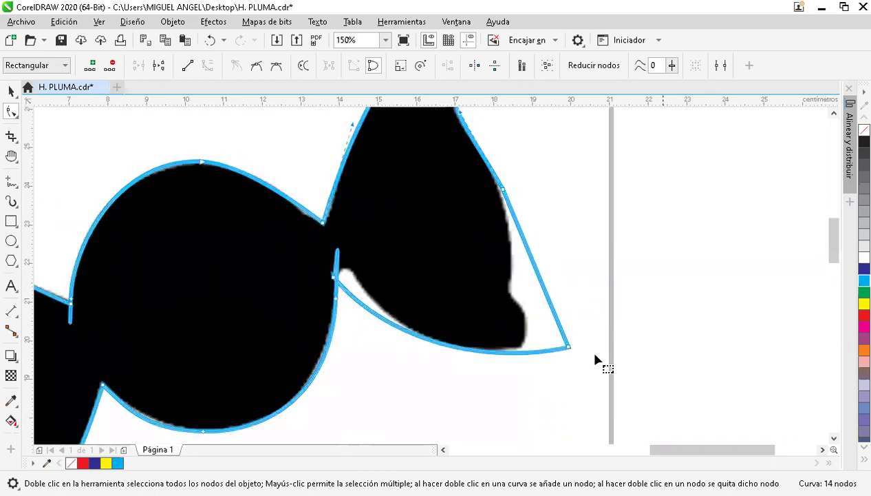
{"action": "left_click", "coordinate": [570, 348]}
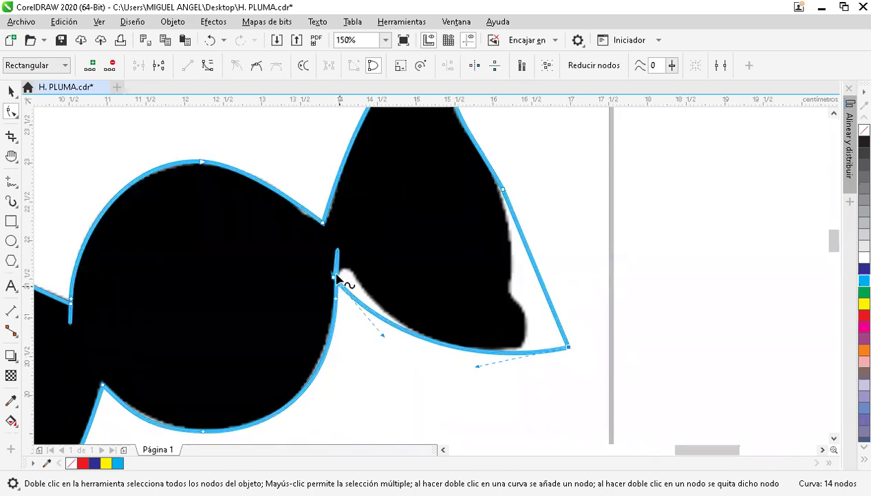
{"action": "scroll", "coordinate": [336, 281], "scroll_direction": "up", "scroll_amount": 2}
{"action": "scroll", "coordinate": [331, 276], "scroll_direction": "down", "scroll_amount": 1}
{"action": "left_click_drag", "start_coordinate": [345, 267], "coordinate": [345, 321]}
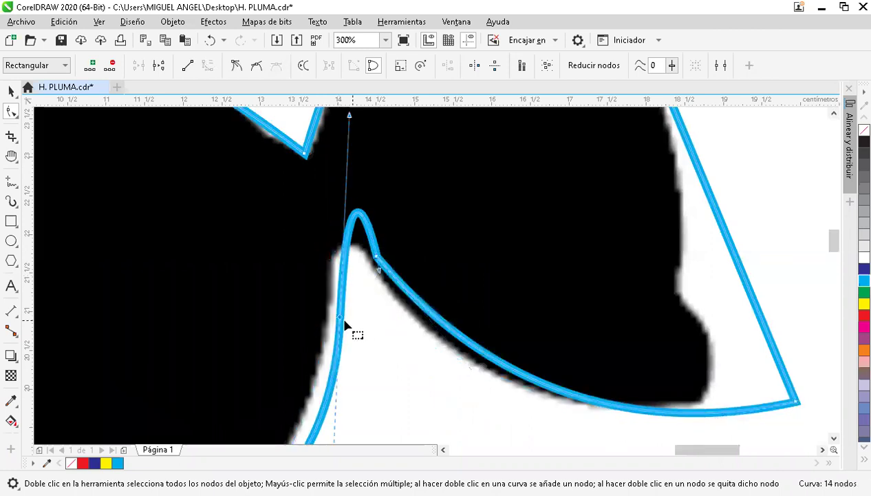
{"action": "scroll", "coordinate": [344, 320], "scroll_direction": "down", "scroll_amount": 2}
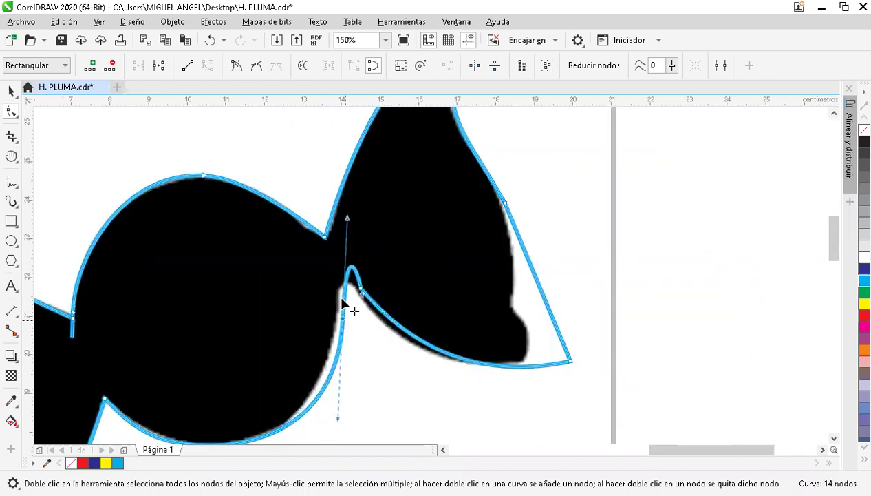
{"action": "left_click_drag", "start_coordinate": [342, 295], "coordinate": [339, 294]}
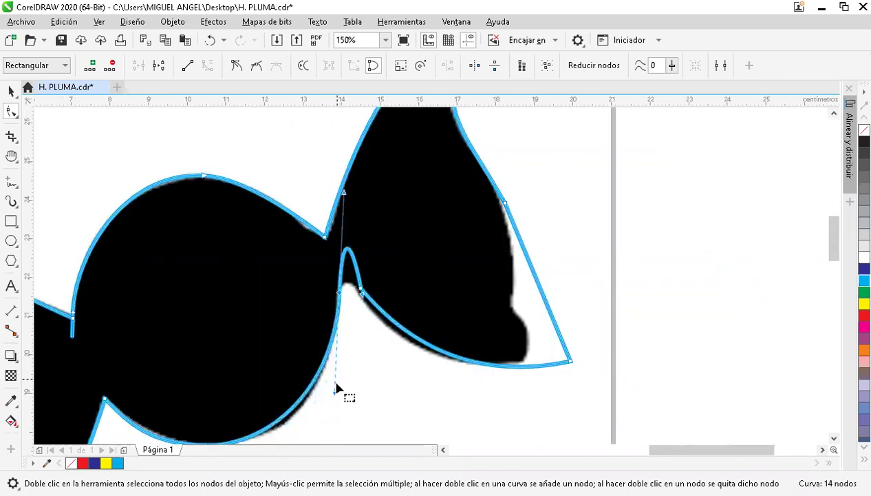
{"action": "left_click_drag", "start_coordinate": [335, 397], "coordinate": [344, 403]}
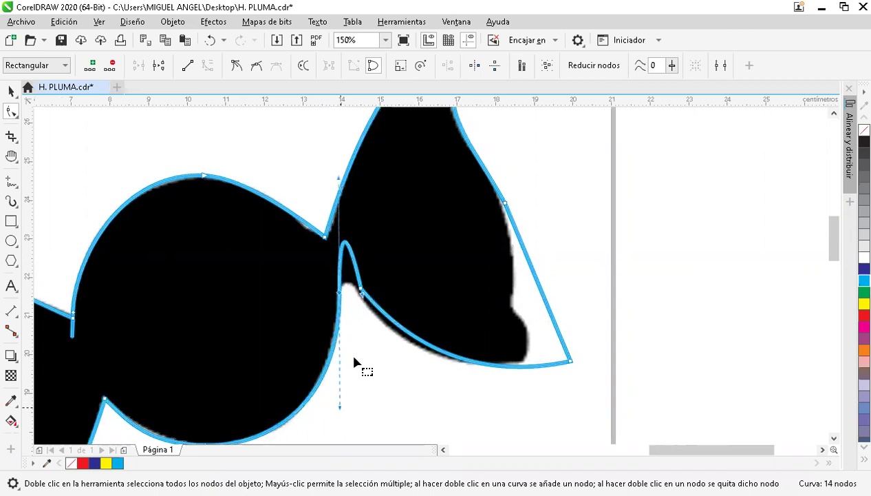
Try to lower the notch arch onto the silhouette by shortening the handles of the body-side notch node
{"action": "scroll", "coordinate": [349, 349], "scroll_direction": "up", "scroll_amount": 2}
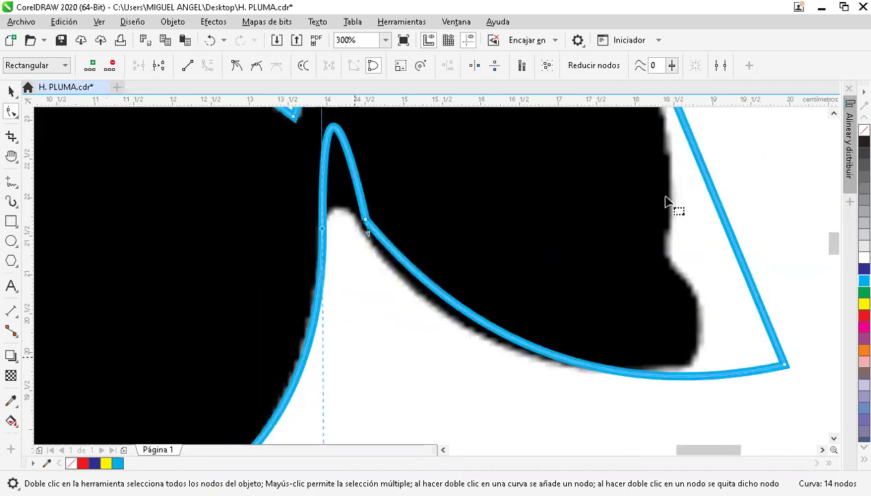
{"action": "left_click", "coordinate": [833, 115]}
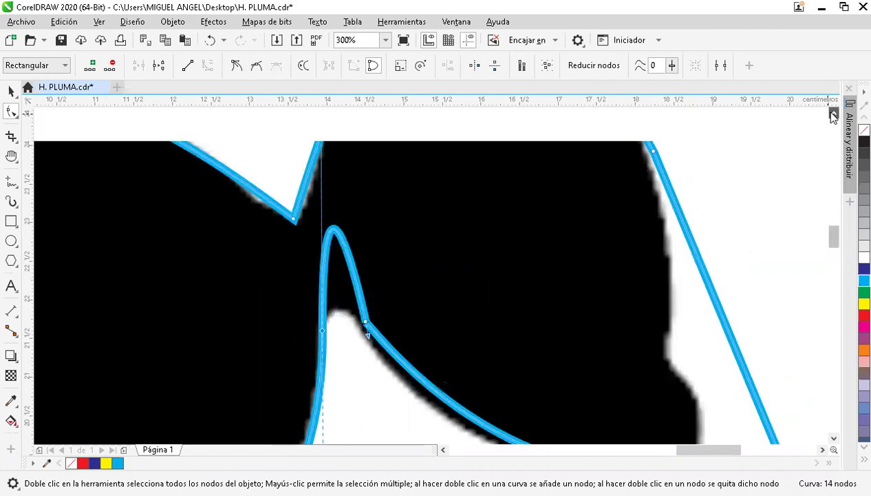
{"action": "left_click", "coordinate": [832, 115]}
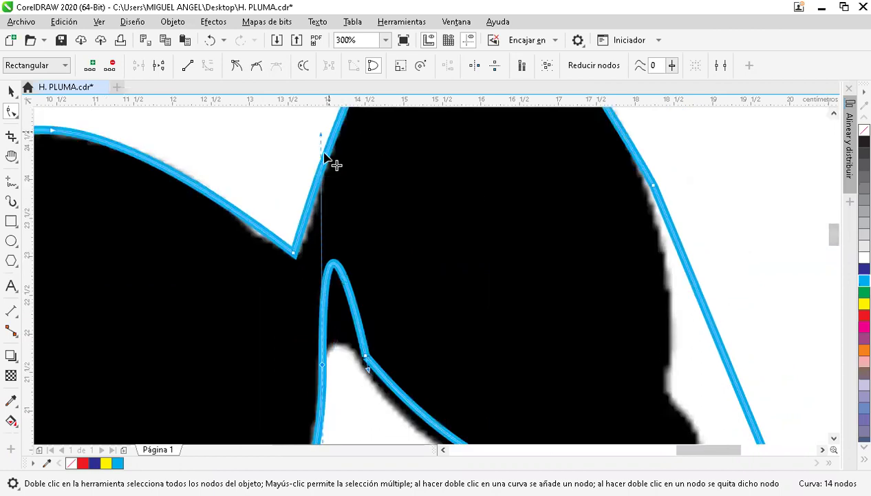
{"action": "left_click_drag", "start_coordinate": [326, 256], "coordinate": [348, 320]}
{"action": "scroll", "coordinate": [349, 320], "scroll_direction": "down", "scroll_amount": 1}
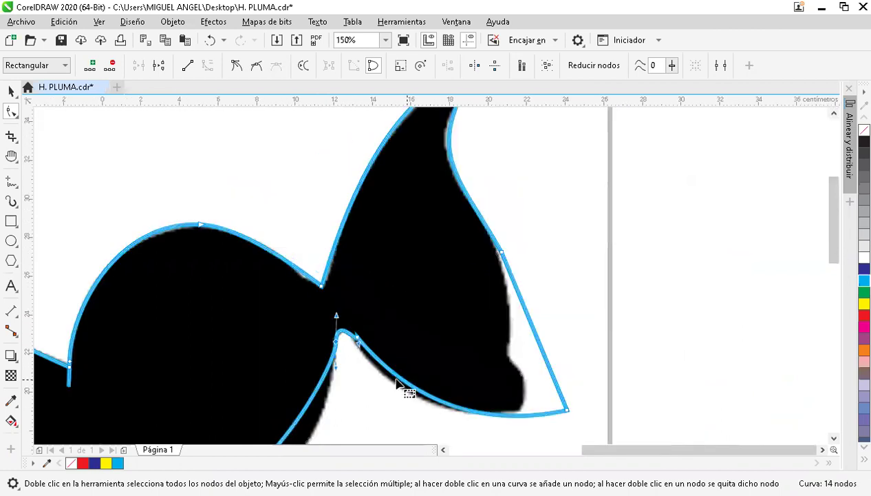
{"action": "scroll", "coordinate": [409, 382], "scroll_direction": "down", "scroll_amount": 1}
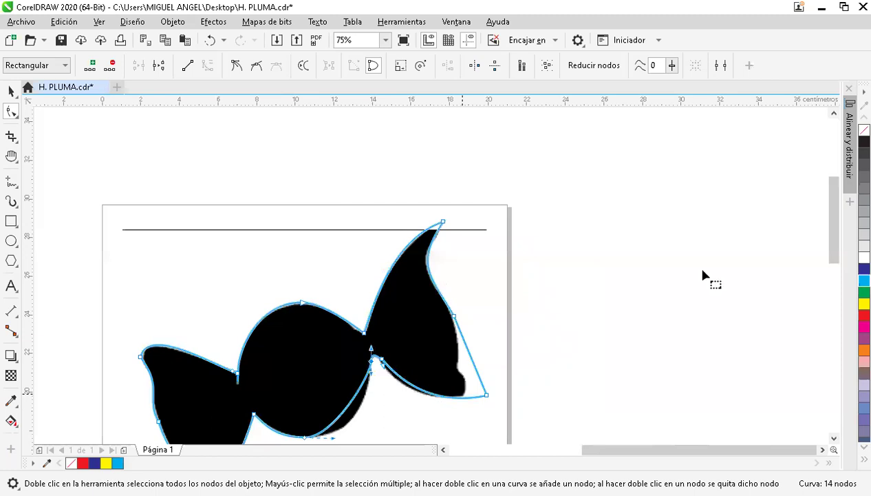
Fit the body's lower-right arc to the silhouette by lowering the body-side notch node and adjusting the handles at both ends
{"action": "scroll", "coordinate": [678, 277], "scroll_direction": "up", "scroll_amount": 1}
{"action": "left_click_drag", "start_coordinate": [829, 246], "coordinate": [835, 254]}
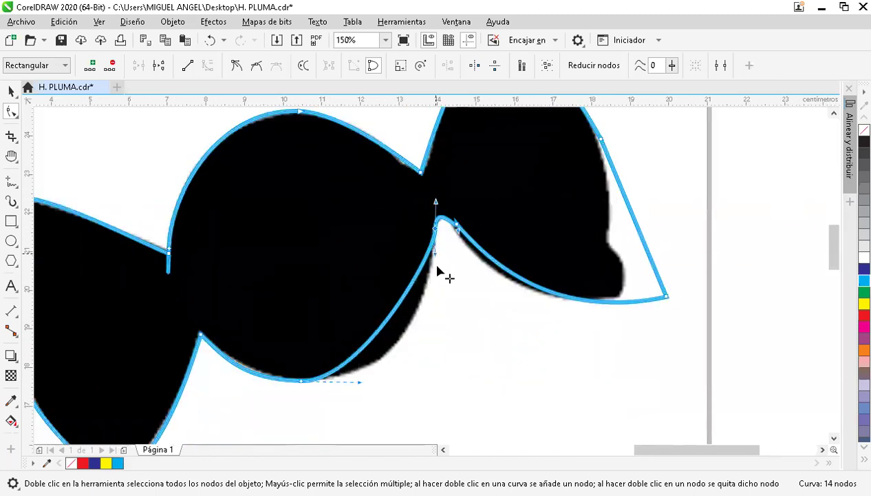
{"action": "mouse_move", "coordinate": [443, 322]}
{"action": "left_mouse_down"}
{"action": "mouse_move", "coordinate": [452, 328]}
{"action": "mouse_move", "coordinate": [437, 325]}
{"action": "left_mouse_up"}
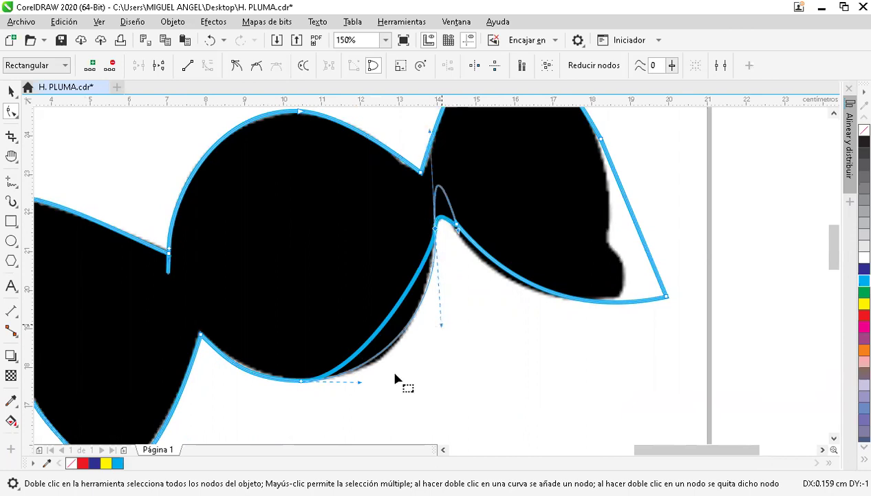
{"action": "mouse_move", "coordinate": [359, 384]}
{"action": "left_mouse_down"}
{"action": "mouse_move", "coordinate": [374, 383]}
{"action": "mouse_move", "coordinate": [370, 402]}
{"action": "mouse_move", "coordinate": [373, 368]}
{"action": "mouse_move", "coordinate": [376, 385]}
{"action": "mouse_move", "coordinate": [353, 385]}
{"action": "left_mouse_up"}
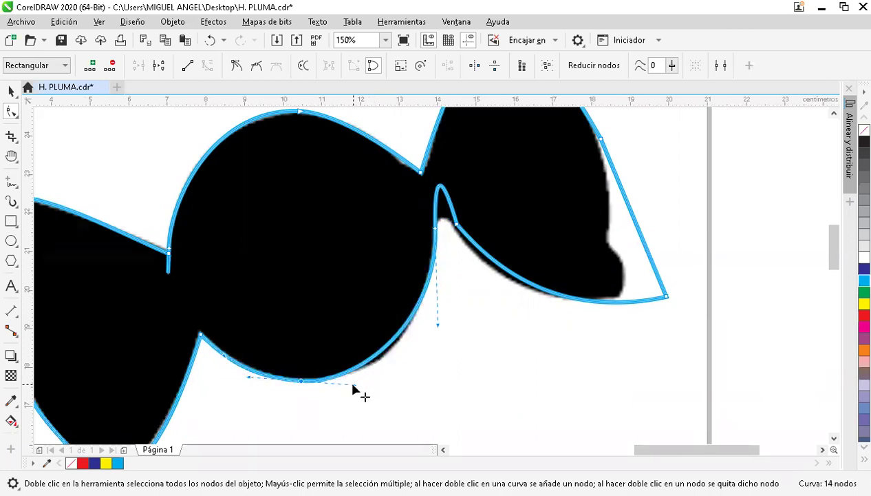
{"action": "left_click_drag", "start_coordinate": [434, 228], "coordinate": [432, 253]}
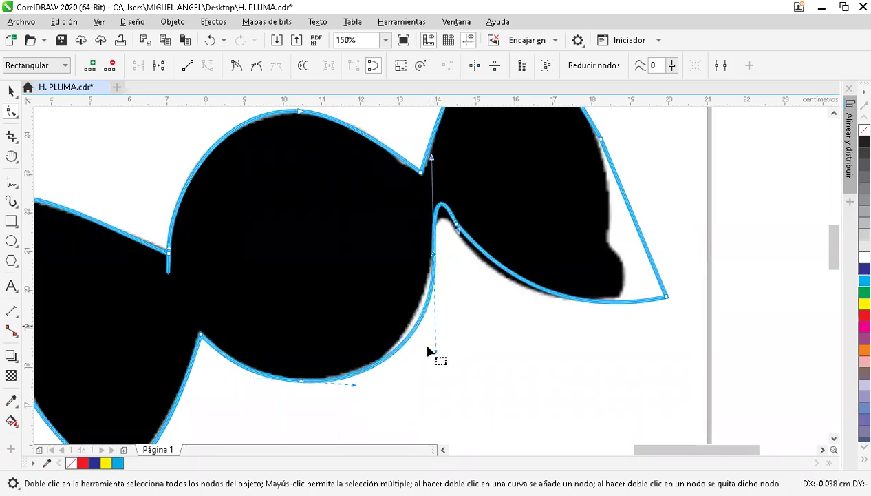
{"action": "left_click_drag", "start_coordinate": [435, 352], "coordinate": [426, 350]}
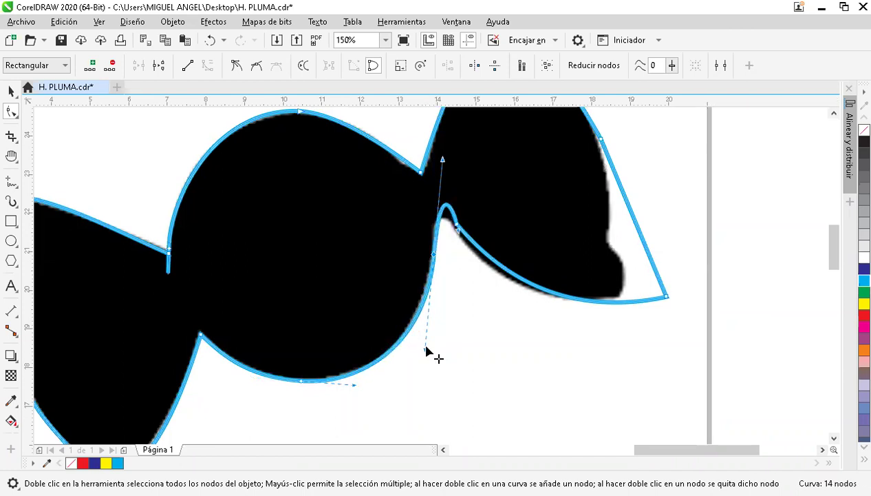
{"action": "left_click", "coordinate": [458, 377]}
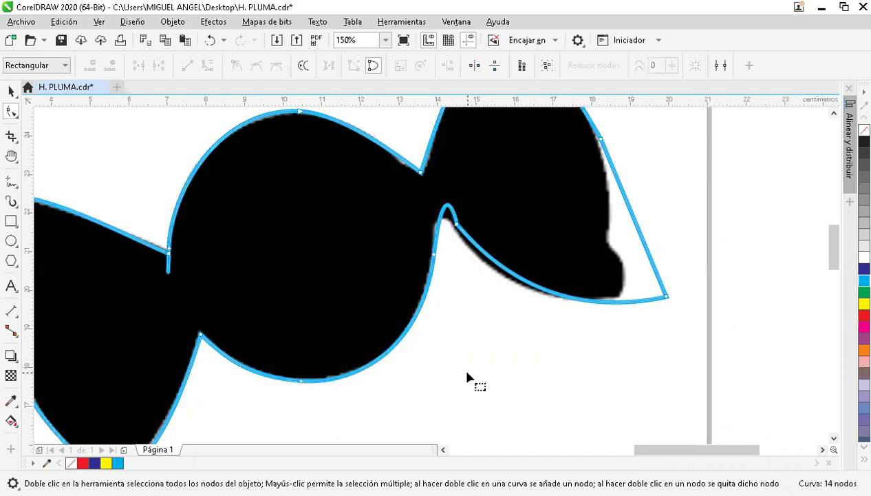
Make the body-side notch node asymmetric (Asimétrico) and shorten its upper handle to bring the notch arch down to the silhouette
{"action": "scroll", "coordinate": [456, 278], "scroll_direction": "up", "scroll_amount": 2}
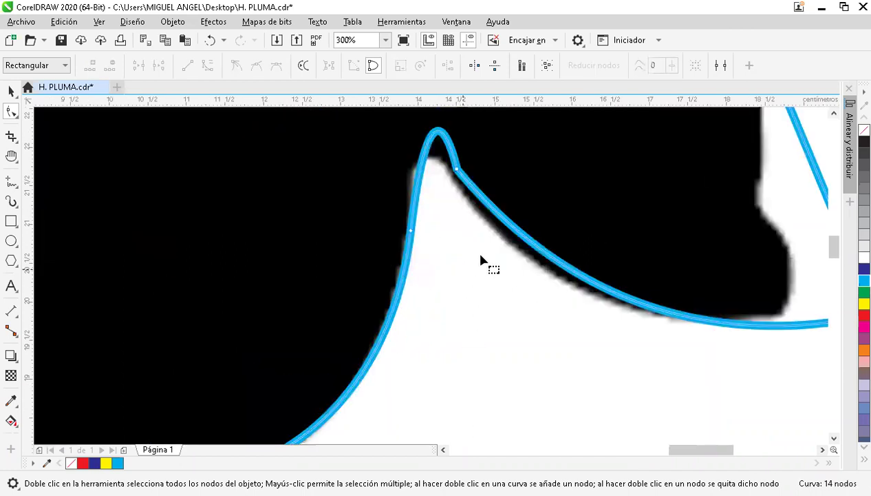
{"action": "left_click", "coordinate": [834, 112]}
{"action": "left_click", "coordinate": [834, 112]}
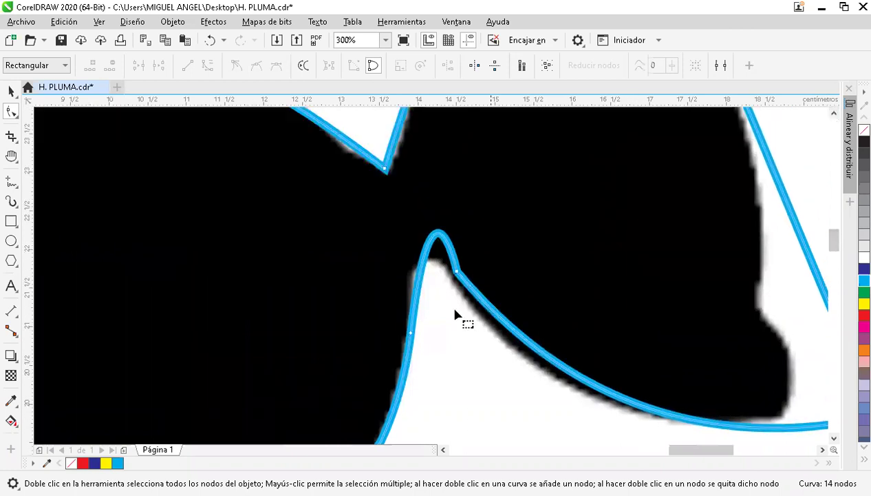
{"action": "left_click", "coordinate": [412, 333]}
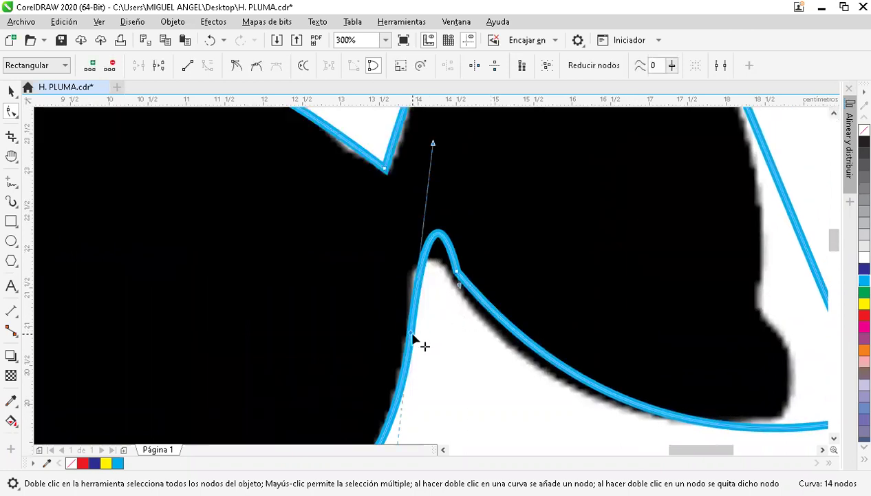
{"action": "right_click", "coordinate": [411, 334]}
{"action": "left_click", "coordinate": [471, 197]}
{"action": "left_click_drag", "start_coordinate": [433, 141], "coordinate": [407, 211]}
Move the wrapper-side notch node along the right wrapper's lower edge and adjust its handles to the silhouette
{"action": "mouse_move", "coordinate": [460, 278]}
{"action": "left_mouse_down"}
{"action": "mouse_move", "coordinate": [501, 298]}
{"action": "mouse_move", "coordinate": [476, 297]}
{"action": "mouse_move", "coordinate": [452, 263]}
{"action": "left_mouse_up"}
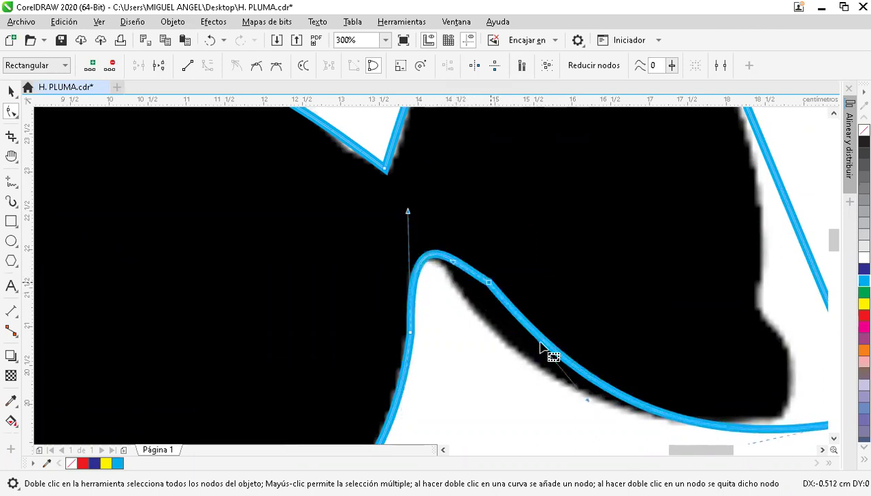
{"action": "left_click_drag", "start_coordinate": [585, 402], "coordinate": [599, 390]}
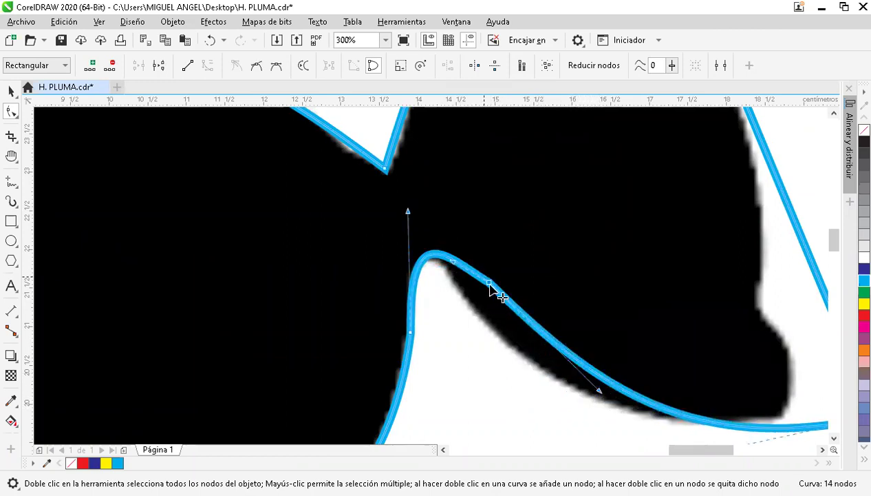
{"action": "left_click_drag", "start_coordinate": [483, 309], "coordinate": [462, 276]}
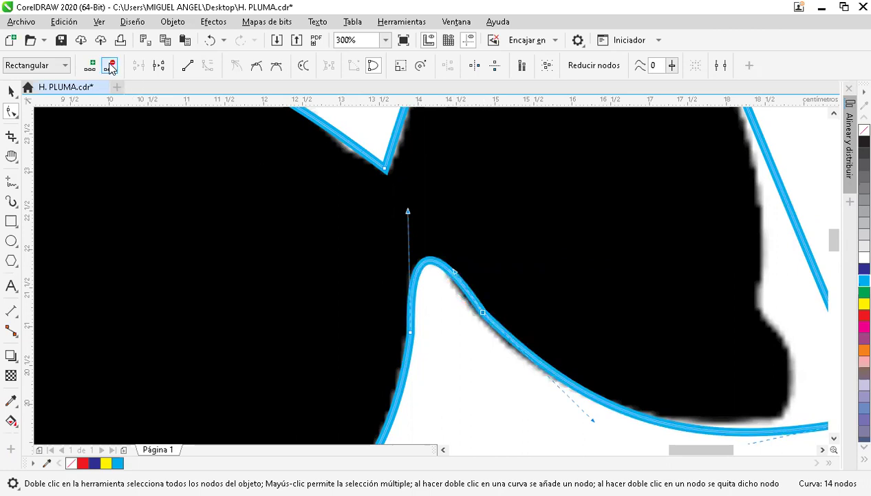
Delete the wrapper-side notch node and lengthen the body-side node's upper handle to reshape the arch
{"action": "key", "text": "Delete"}
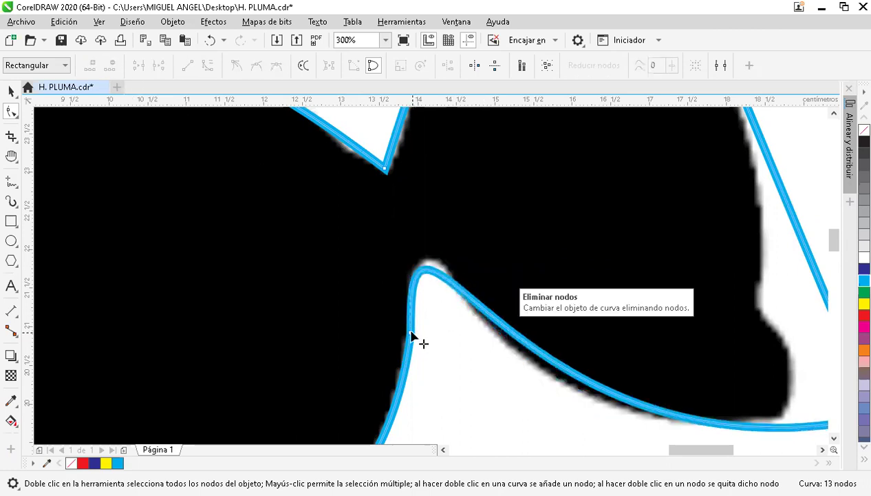
{"action": "left_click_drag", "start_coordinate": [411, 333], "coordinate": [428, 171]}
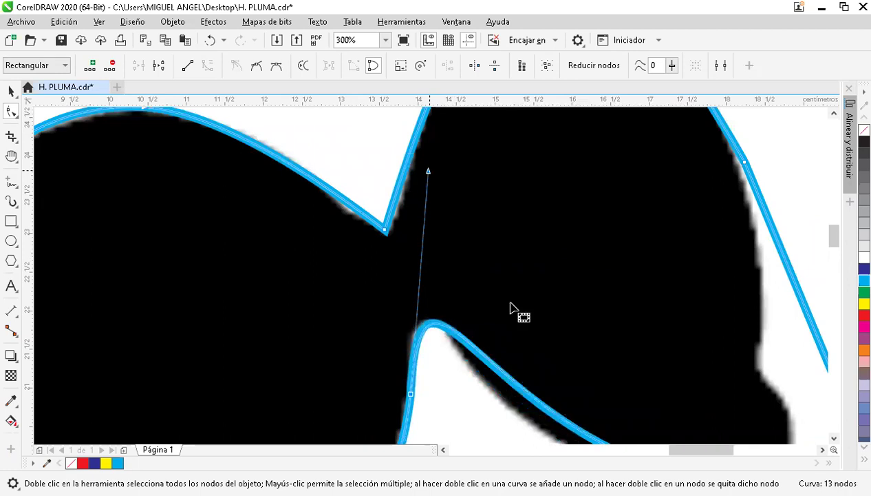
{"action": "key", "text": "F3"}
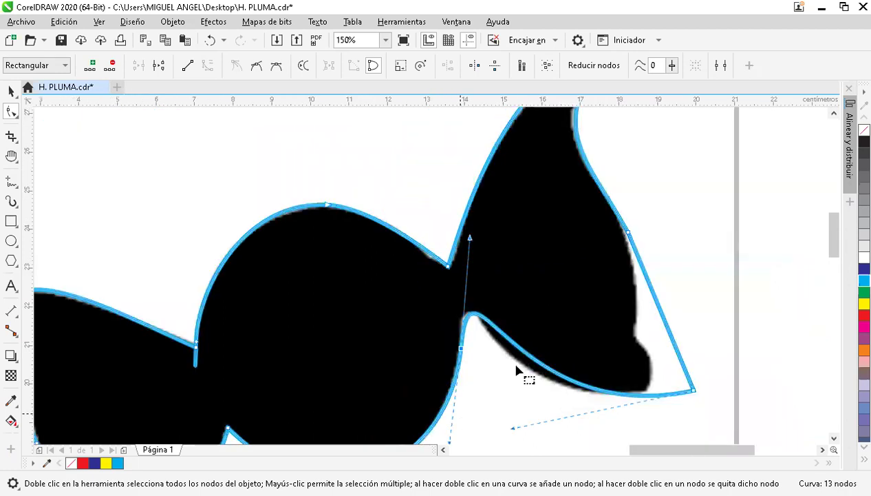
Move the right wrapper's lower corner node onto the silhouette, refit the lower edge with its handle, and save the document
{"action": "left_click_drag", "start_coordinate": [512, 428], "coordinate": [468, 429]}
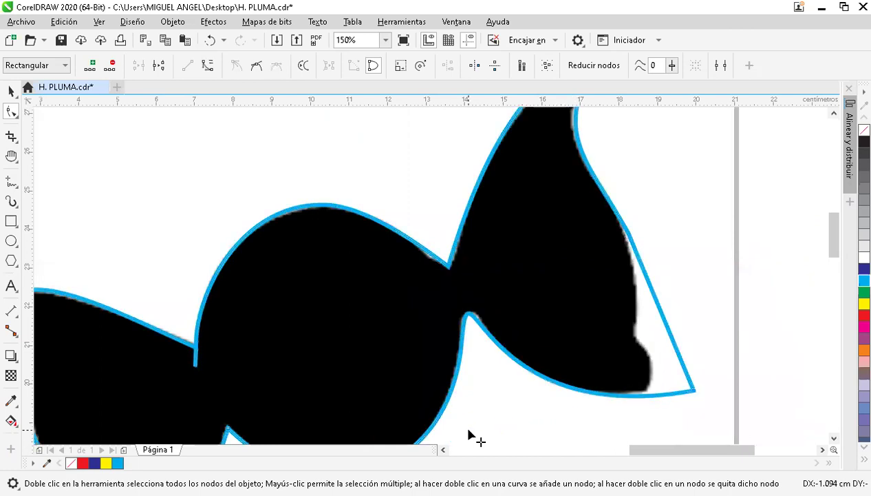
{"action": "left_click", "coordinate": [480, 259]}
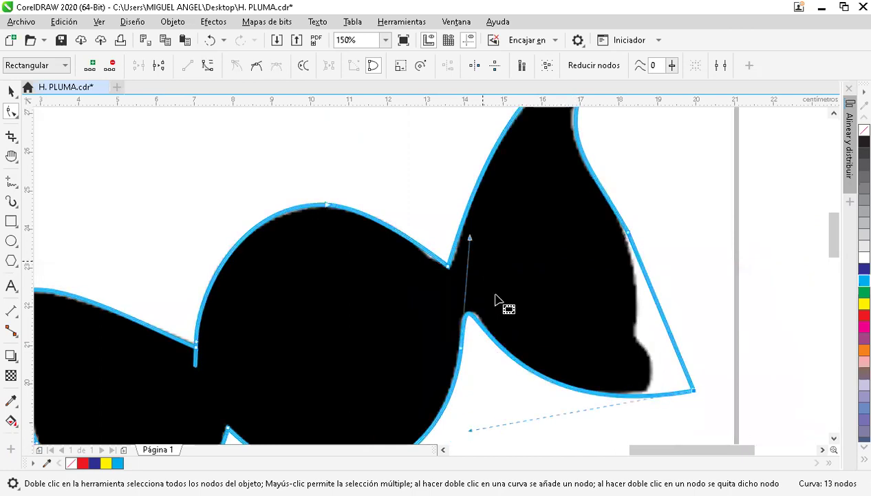
{"action": "left_click_drag", "start_coordinate": [694, 391], "coordinate": [651, 391]}
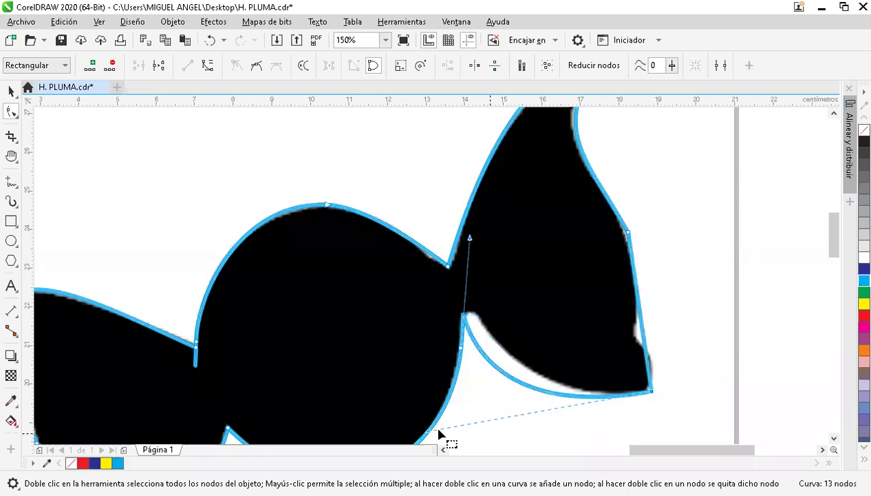
{"action": "left_click_drag", "start_coordinate": [464, 419], "coordinate": [472, 415]}
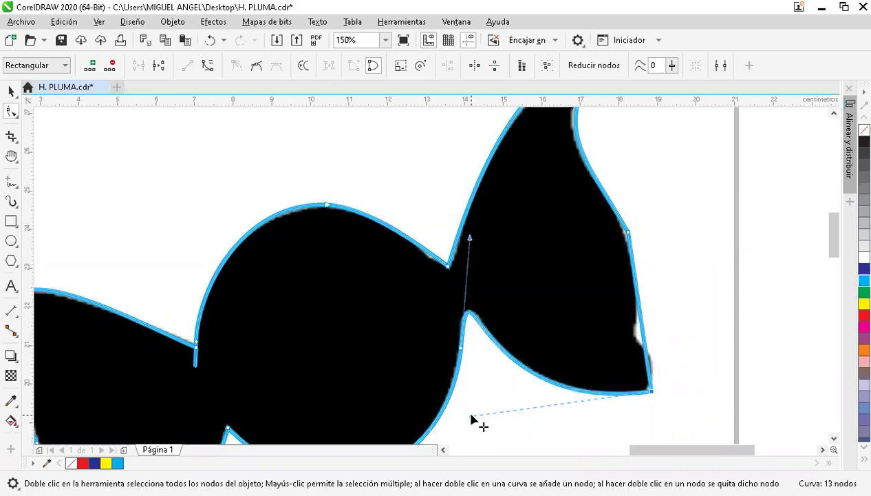
{"action": "left_click_drag", "start_coordinate": [619, 436], "coordinate": [735, 423]}
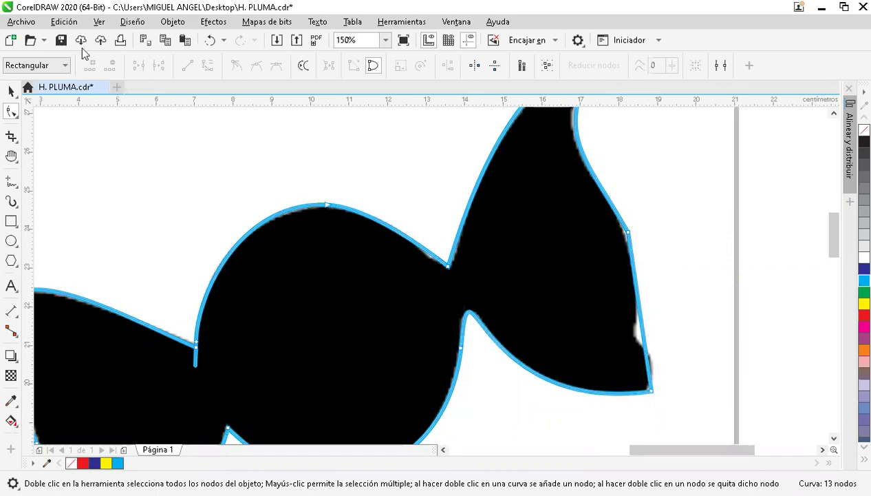
{"action": "left_click", "coordinate": [62, 40]}
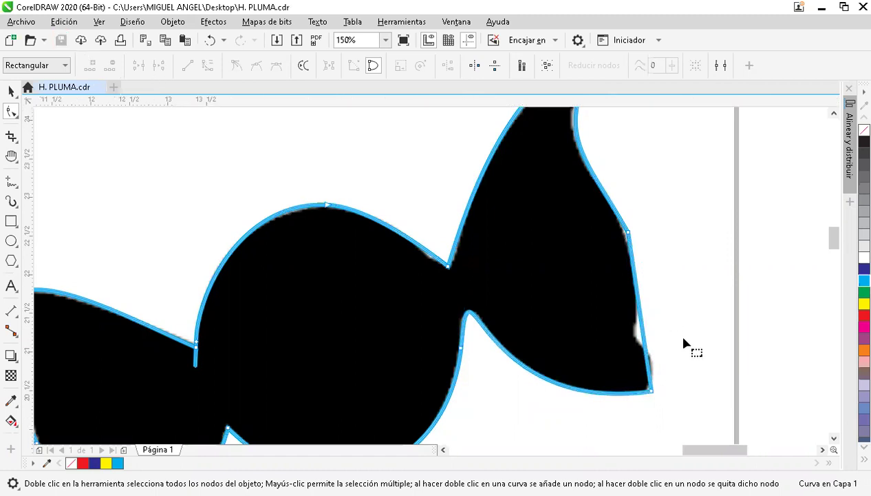
Convert the right wrapper's straight outer edge to a curve (A curva) and adjust its handles toward the silhouette
{"action": "scroll", "coordinate": [657, 380], "scroll_direction": "up", "scroll_amount": 2}
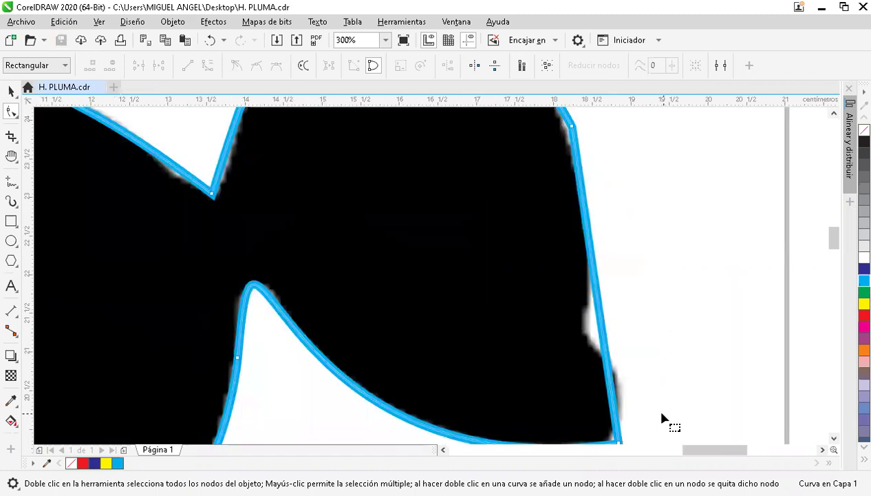
{"action": "left_click", "coordinate": [351, 40]}
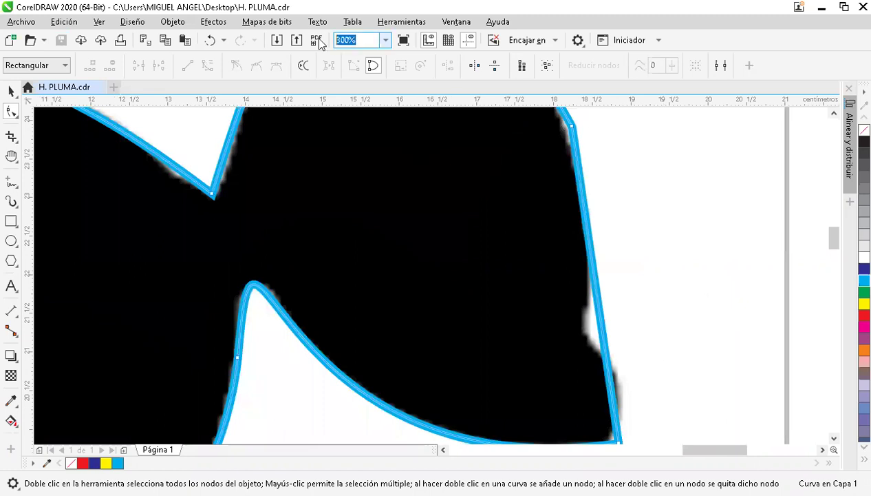
{"action": "type", "text": "250"}
{"action": "key", "text": "Return"}
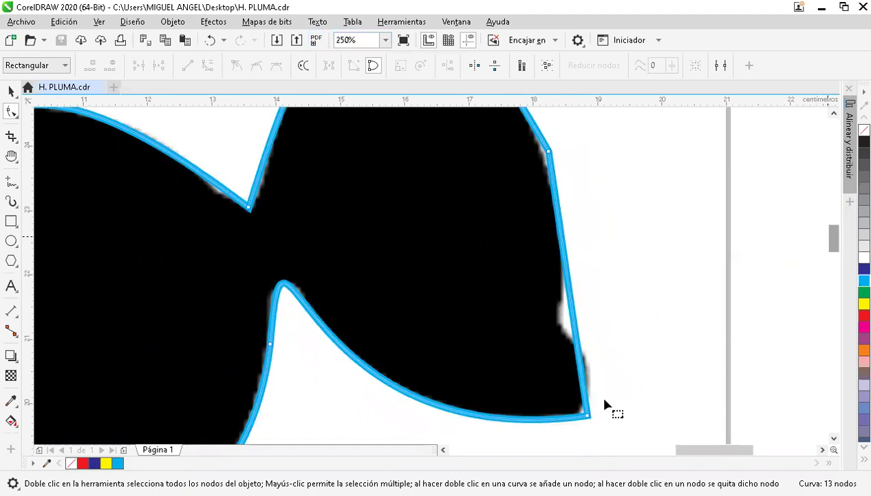
{"action": "left_click", "coordinate": [588, 416]}
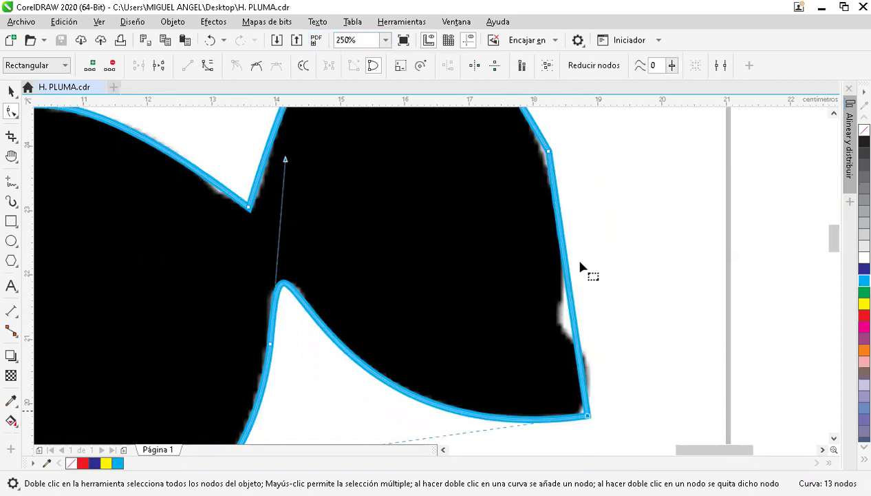
{"action": "right_click", "coordinate": [550, 153]}
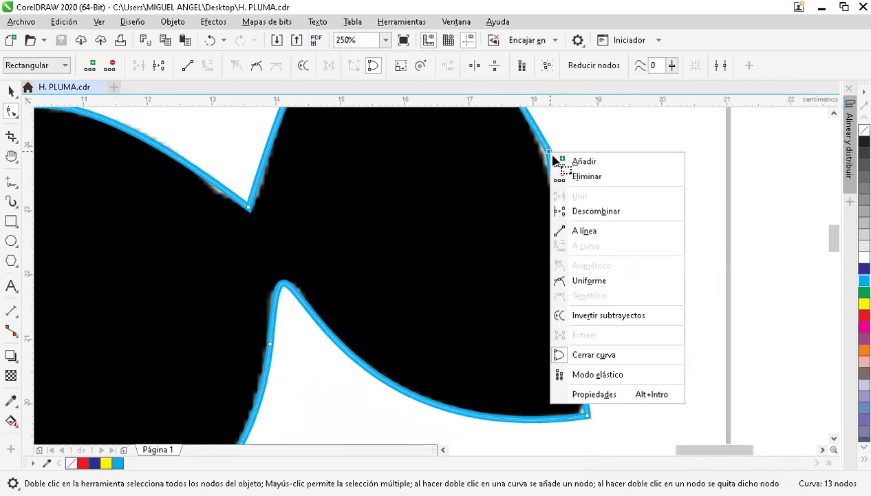
{"action": "left_click", "coordinate": [584, 231]}
{"action": "left_click", "coordinate": [588, 416]}
{"action": "right_click", "coordinate": [587, 253]}
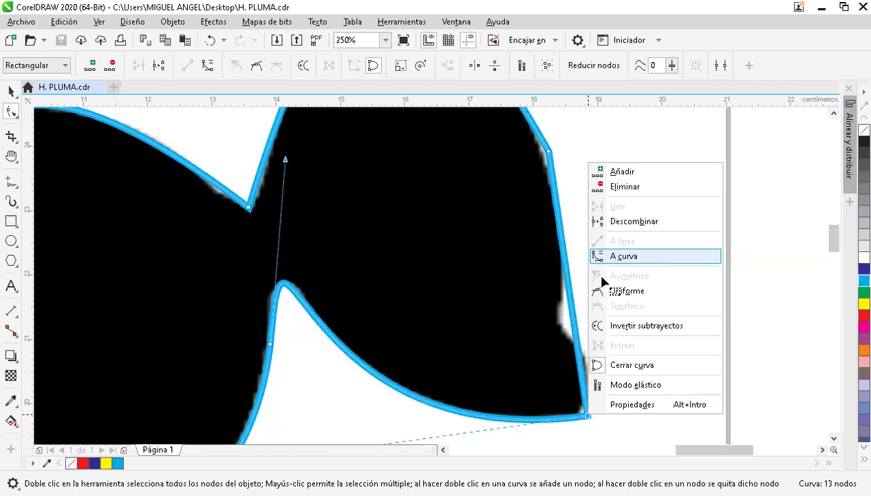
{"action": "left_click", "coordinate": [593, 254]}
{"action": "left_click_drag", "start_coordinate": [564, 242], "coordinate": [577, 331]}
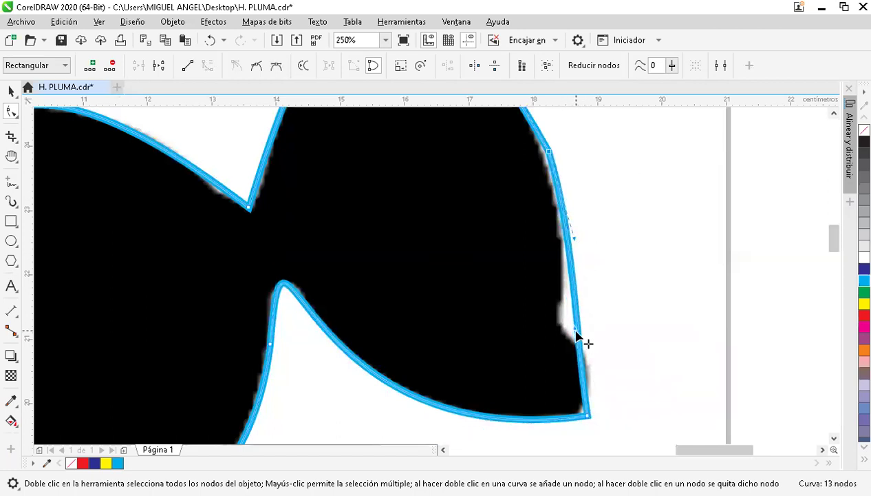
Add a node on the right wrapper's outer edge, move it to the small notch, and round the segment below it
{"action": "left_click", "coordinate": [578, 339]}
{"action": "left_click", "coordinate": [577, 327]}
{"action": "left_click", "coordinate": [576, 321]}
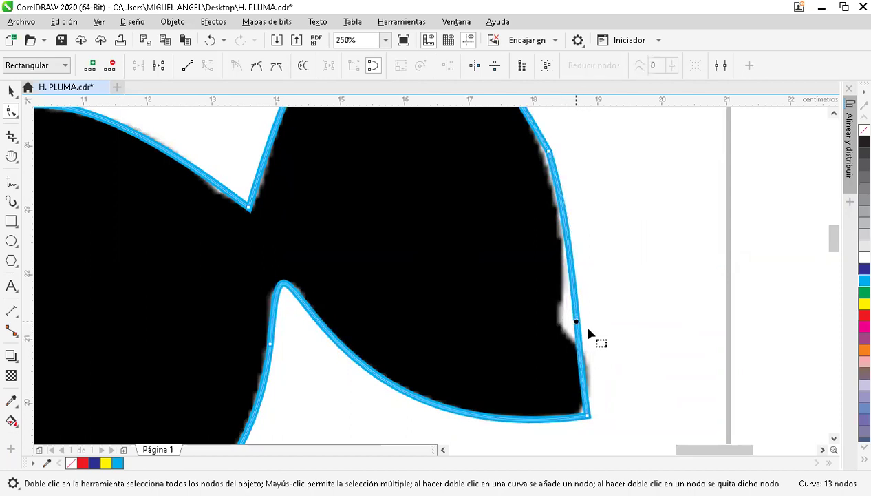
{"action": "left_click", "coordinate": [91, 65]}
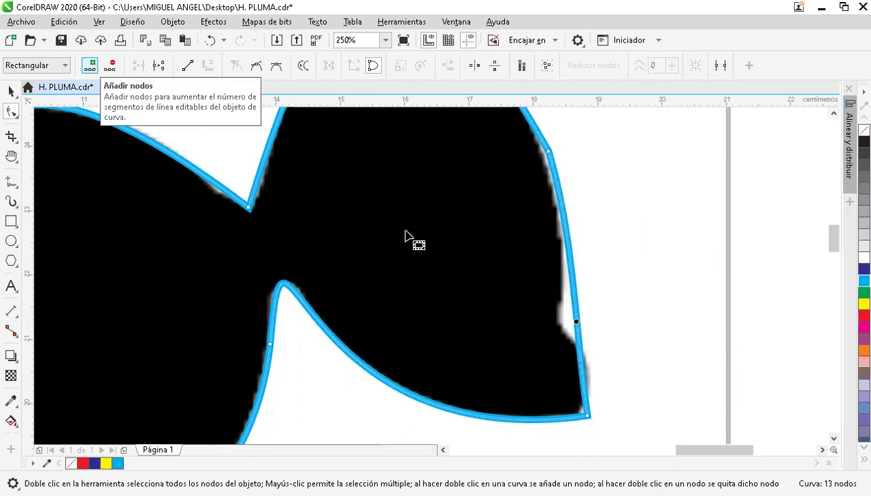
{"action": "double_click", "coordinate": [571, 323]}
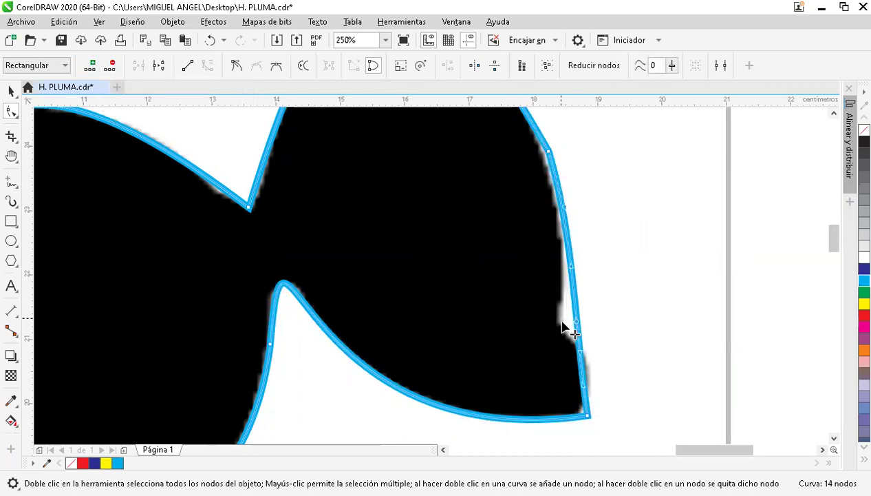
{"action": "left_click_drag", "start_coordinate": [562, 329], "coordinate": [588, 417]}
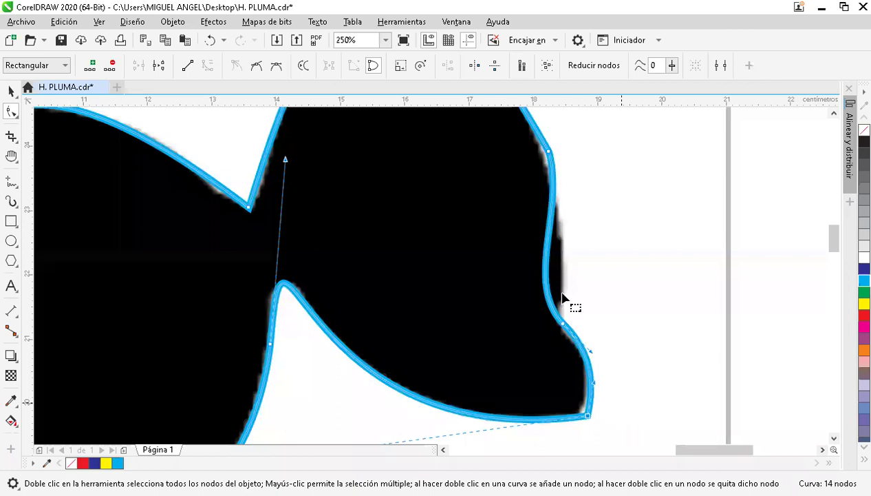
Make the outer-edge notch node asymmetric (Asimétrico), fit the curve above it with its handle, and nudge that curve's upper node down
{"action": "left_click", "coordinate": [549, 157]}
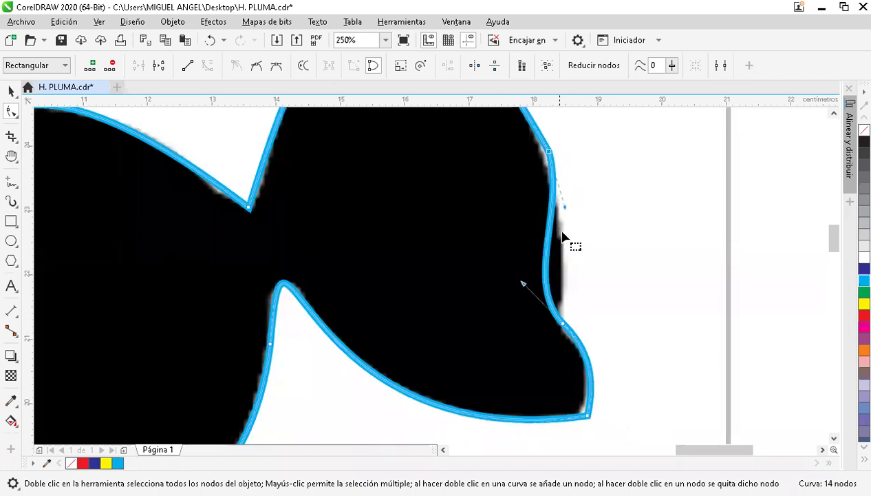
{"action": "mouse_move", "coordinate": [523, 283]}
{"action": "left_mouse_down"}
{"action": "mouse_move", "coordinate": [544, 276]}
{"action": "mouse_move", "coordinate": [518, 282]}
{"action": "left_mouse_up"}
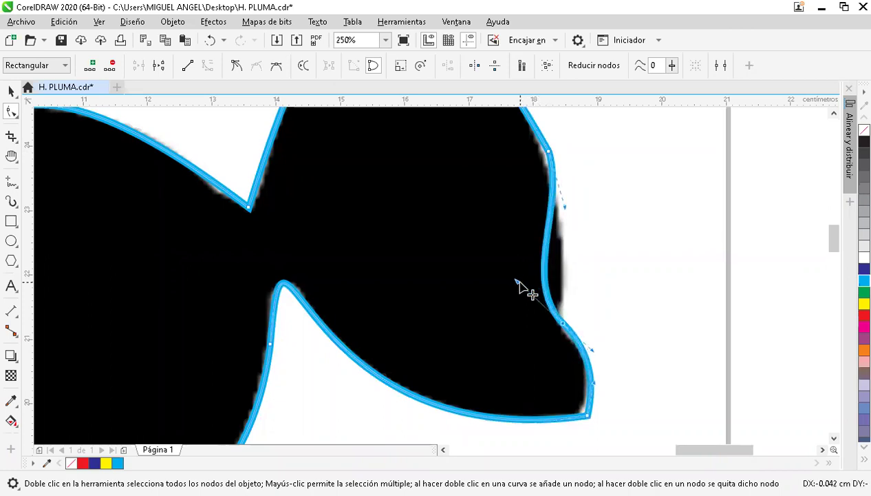
{"action": "right_click", "coordinate": [563, 322]}
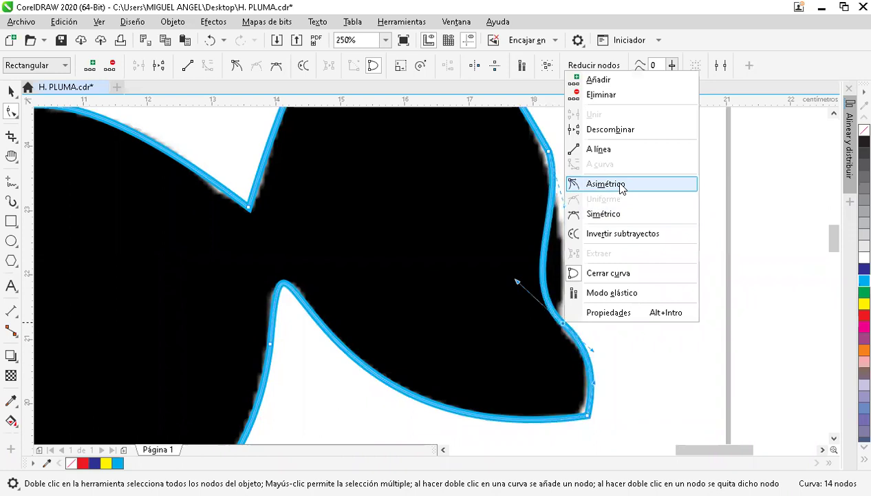
{"action": "left_click", "coordinate": [620, 185]}
{"action": "left_click_drag", "start_coordinate": [518, 282], "coordinate": [568, 277]}
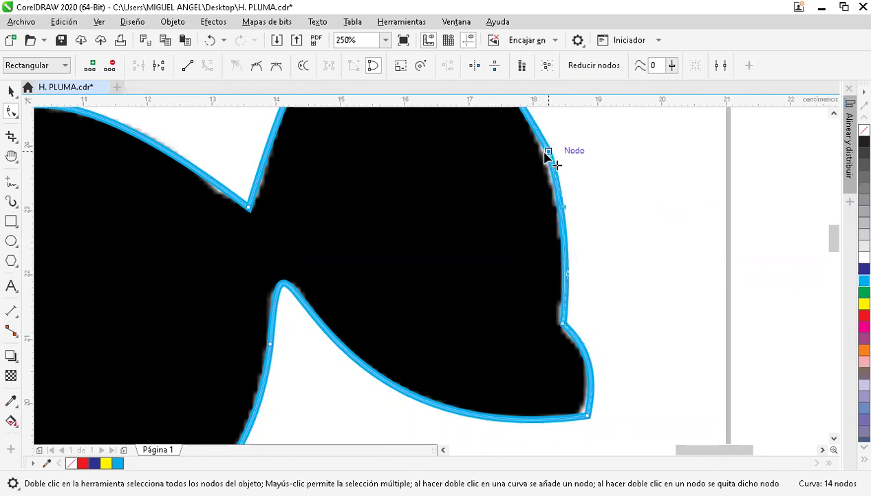
{"action": "mouse_move", "coordinate": [544, 154]}
{"action": "left_mouse_down"}
{"action": "mouse_move", "coordinate": [537, 160]}
{"action": "mouse_move", "coordinate": [545, 159]}
{"action": "left_mouse_up"}
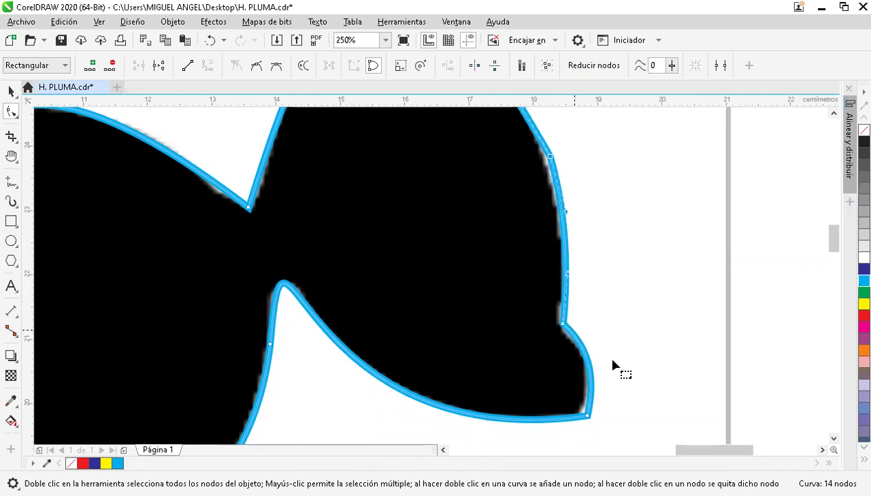
Lower the right wrapper's pointed tip node slightly and adjust its two handles so both adjoining curves follow the silhouette
{"action": "left_click_drag", "start_coordinate": [833, 241], "coordinate": [832, 224]}
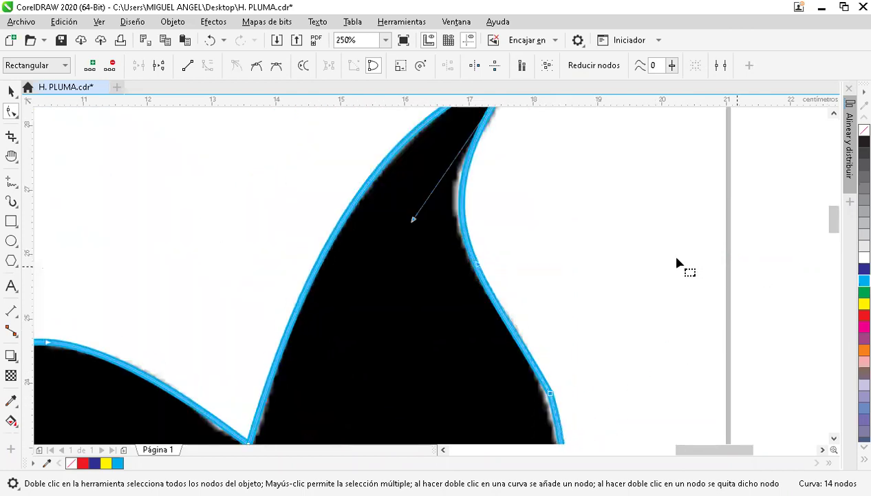
{"action": "left_click", "coordinate": [833, 117]}
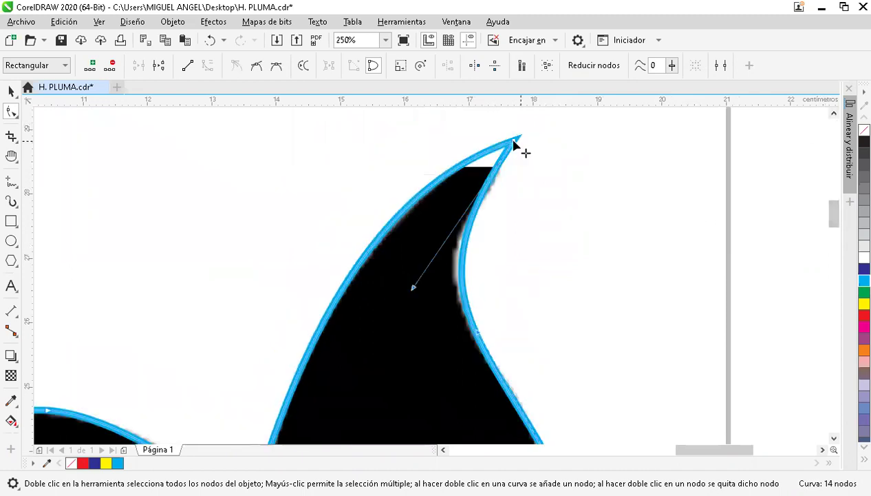
{"action": "left_click", "coordinate": [514, 149]}
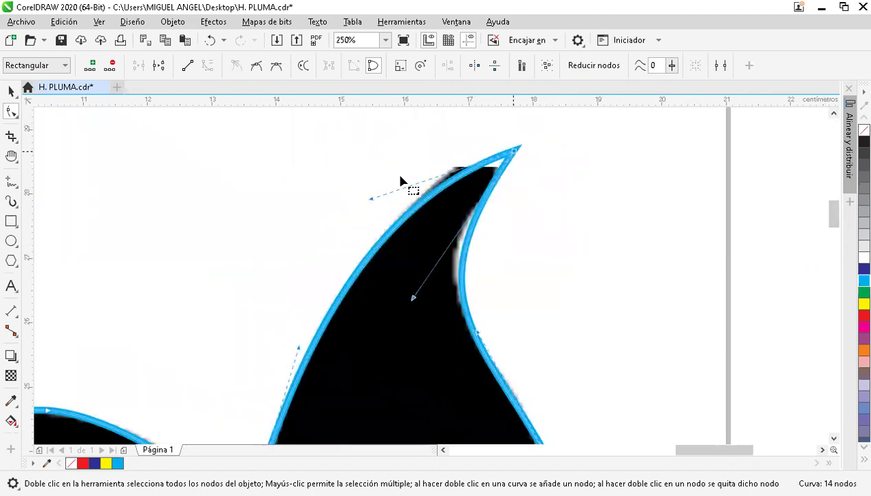
{"action": "left_click_drag", "start_coordinate": [362, 186], "coordinate": [373, 181]}
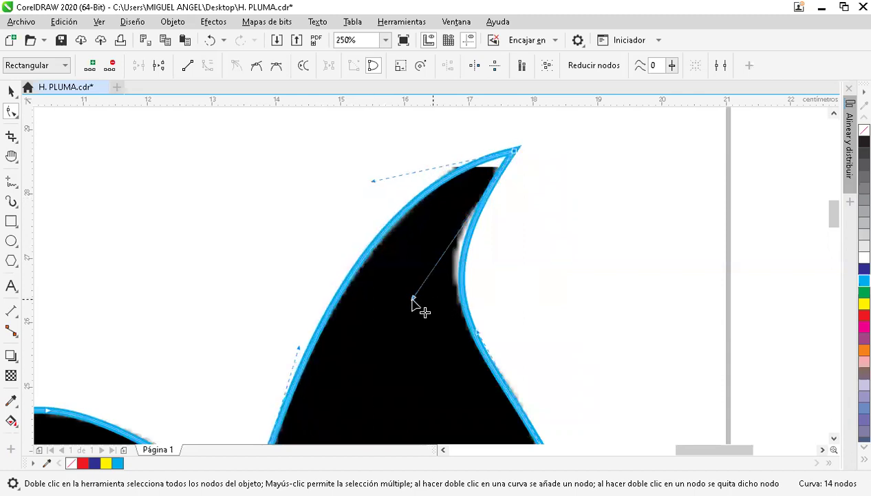
{"action": "left_click_drag", "start_coordinate": [409, 294], "coordinate": [409, 279]}
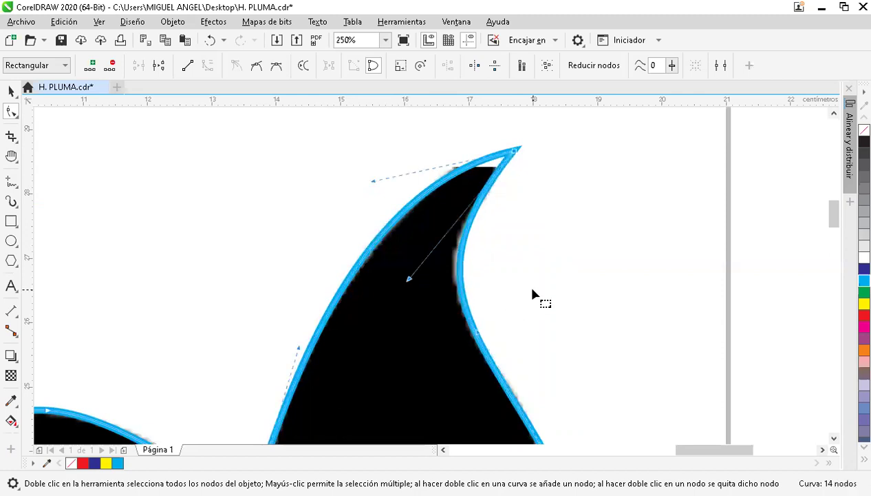
Move the spare unfitted candy outline beside the page up and closer to the page
{"action": "scroll", "coordinate": [533, 294], "scroll_direction": "down", "scroll_amount": 4}
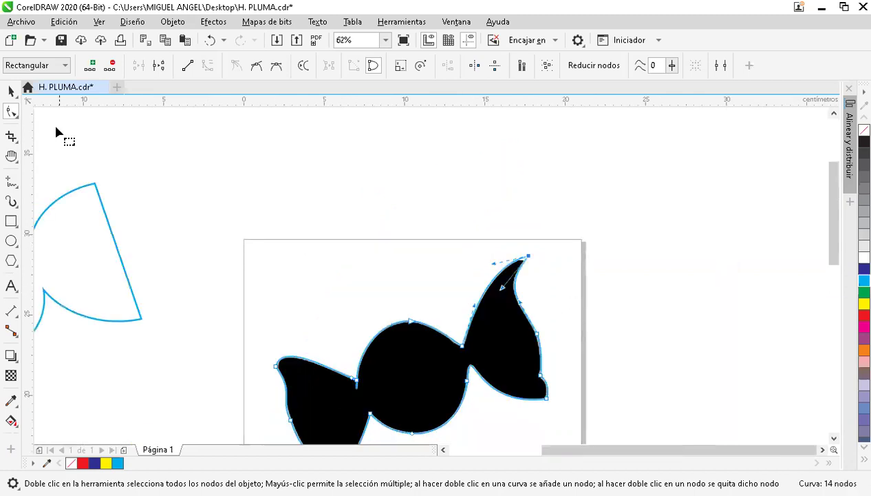
{"action": "left_click", "coordinate": [11, 91]}
{"action": "left_click_drag", "start_coordinate": [94, 206], "coordinate": [150, 157]}
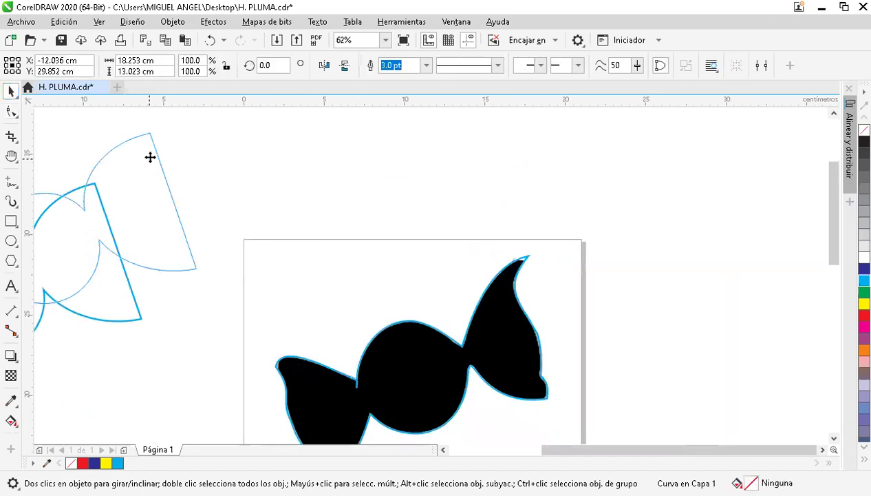
{"action": "left_click_drag", "start_coordinate": [274, 118], "coordinate": [277, 117]}
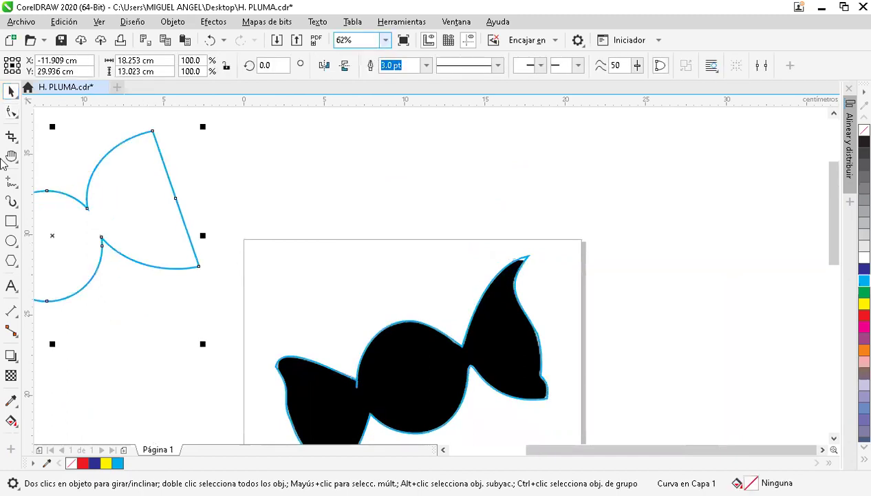
{"action": "left_click", "coordinate": [11, 155]}
{"action": "scroll", "coordinate": [592, 424], "scroll_direction": "down", "scroll_amount": 1}
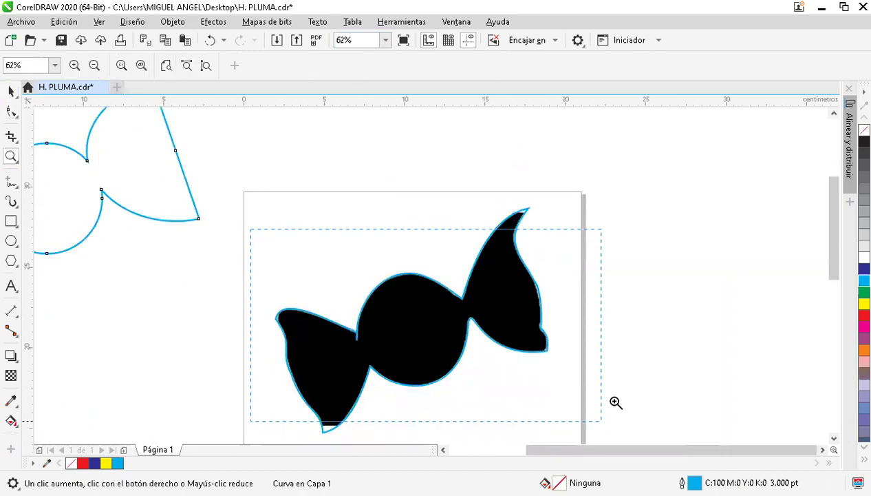
Place a copy of the traced candy outline to the right of the page and fill the copy with black
{"action": "scroll", "coordinate": [605, 420], "scroll_direction": "down", "scroll_amount": 1}
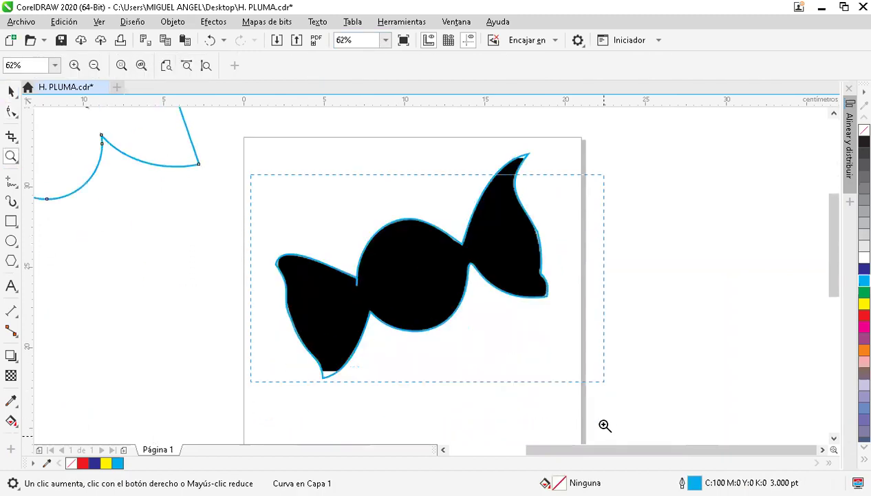
{"action": "left_click", "coordinate": [591, 375]}
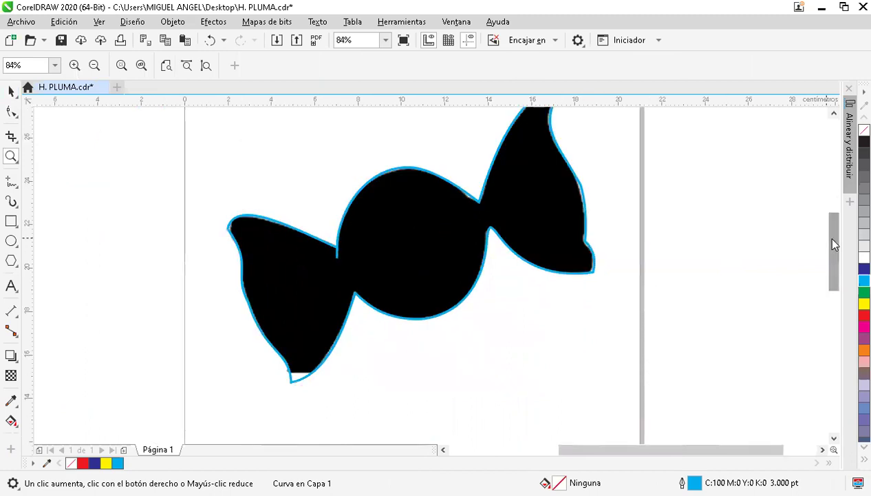
{"action": "scroll", "coordinate": [831, 236], "scroll_direction": "up", "scroll_amount": 1}
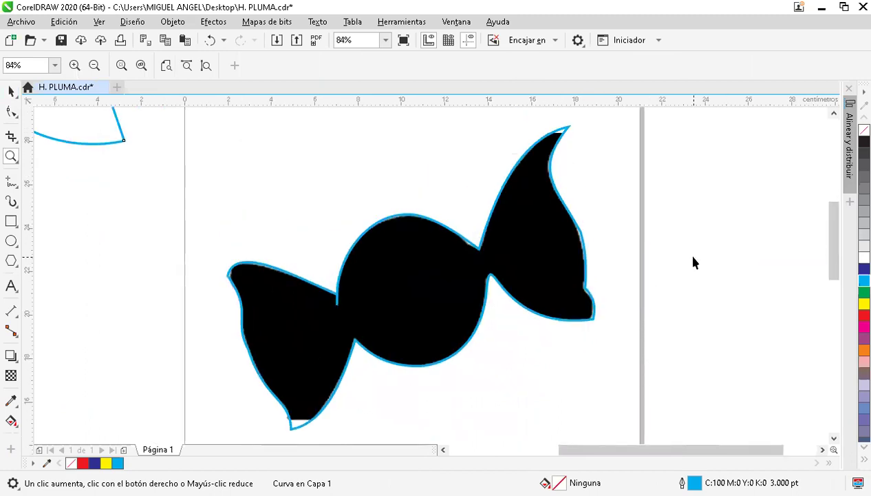
{"action": "key", "text": "space"}
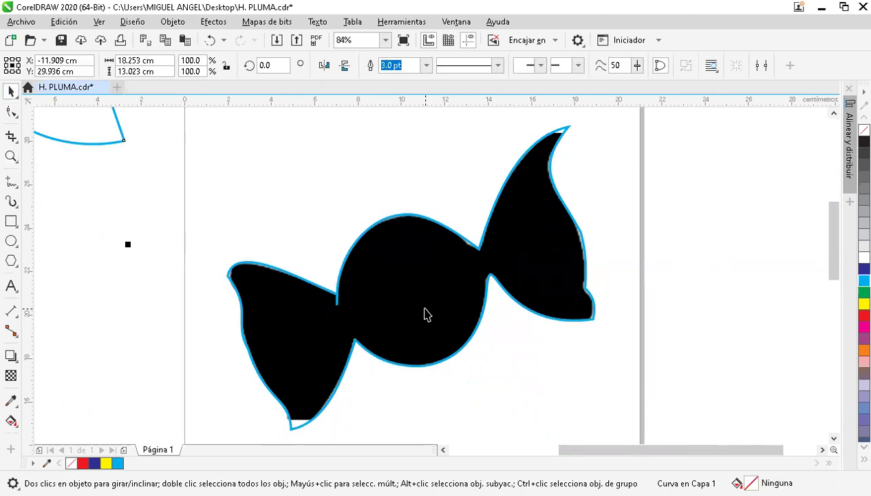
{"action": "scroll", "coordinate": [427, 314], "scroll_direction": "down", "scroll_amount": 2}
{"action": "mouse_move", "coordinate": [523, 313]}
{"action": "left_mouse_down"}
{"action": "mouse_move", "coordinate": [626, 308]}
{"action": "mouse_move", "coordinate": [645, 290]}
{"action": "left_mouse_up"}
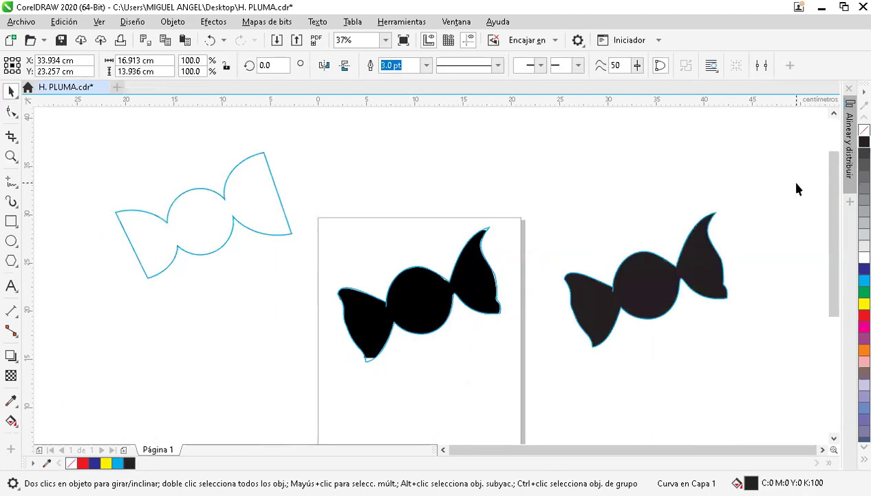
{"action": "key", "text": "Escape"}
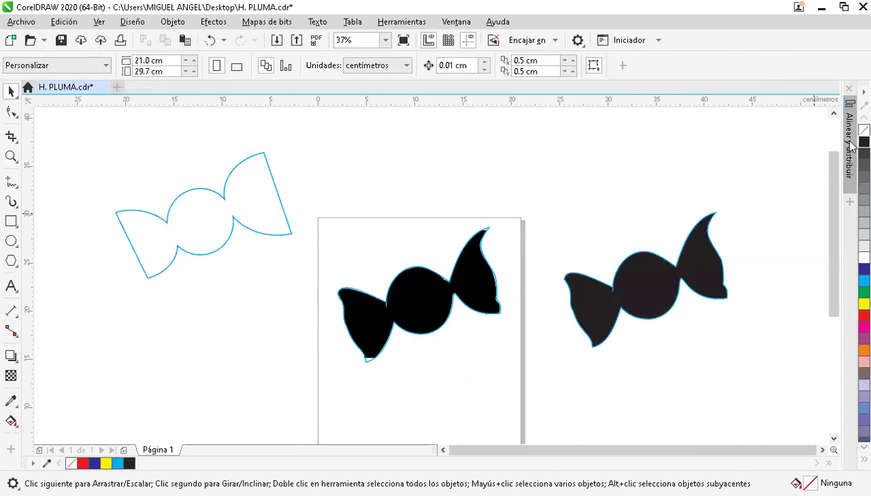
{"action": "left_click", "coordinate": [862, 142]}
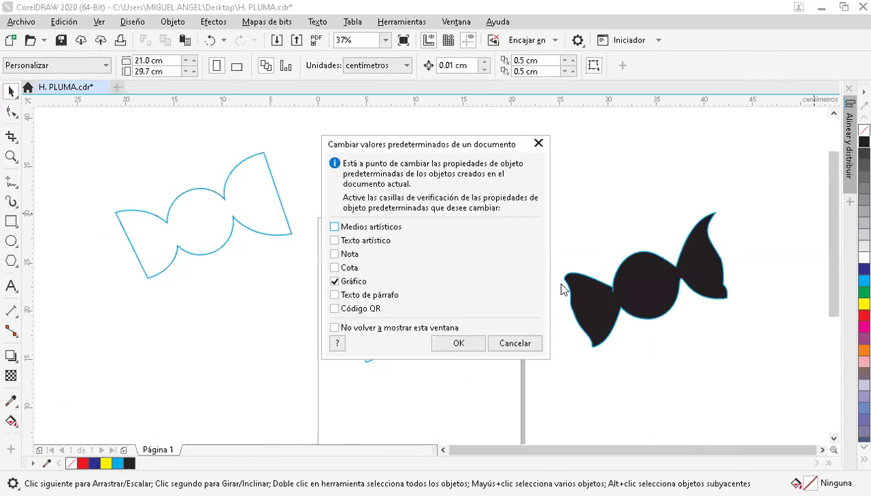
{"action": "left_click", "coordinate": [513, 342]}
Give the black-filled candy copy a black outline, move it higher beside the page, and place a duplicate just below it
{"action": "left_click", "coordinate": [638, 307]}
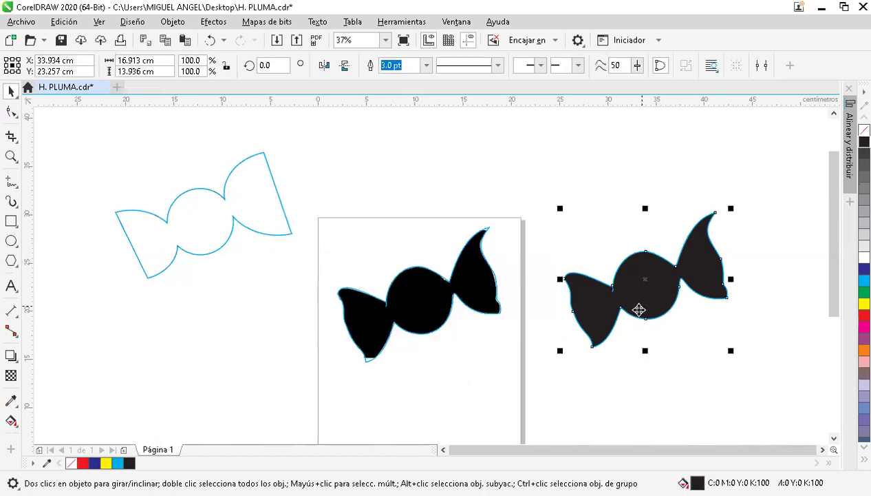
{"action": "left_click", "coordinate": [732, 169]}
{"action": "left_click_drag", "start_coordinate": [632, 288], "coordinate": [606, 220]}
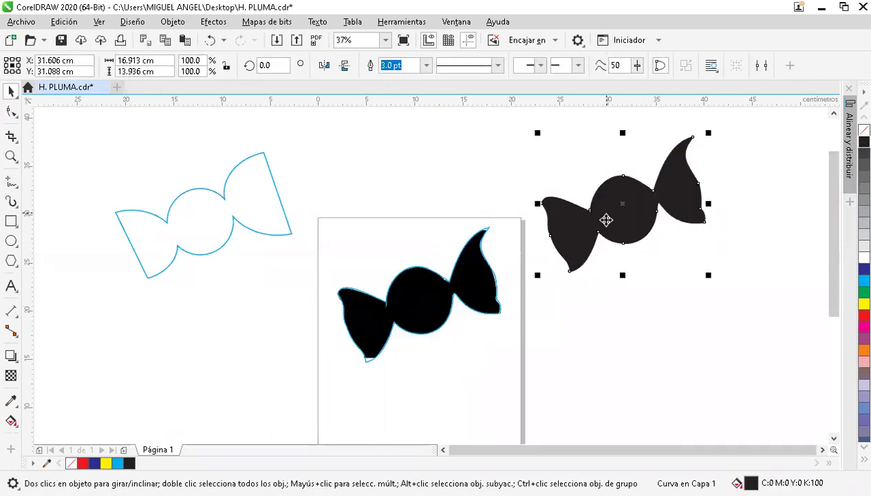
{"action": "left_click", "coordinate": [655, 315]}
{"action": "mouse_move", "coordinate": [655, 306]}
{"action": "left_mouse_down"}
{"action": "mouse_move", "coordinate": [647, 302]}
{"action": "mouse_move", "coordinate": [668, 304]}
{"action": "left_mouse_up"}
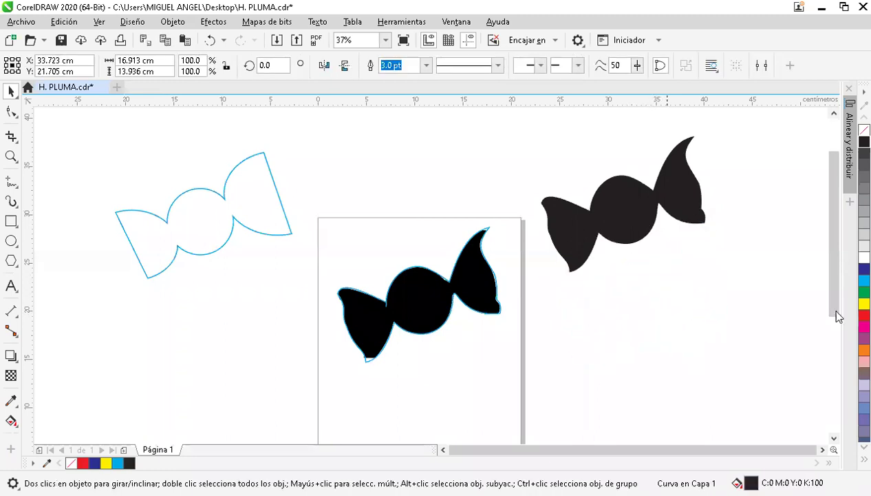
Fill the lower candy copy with dark blue and the upper copy with red
{"action": "left_click", "coordinate": [863, 269]}
{"action": "left_click", "coordinate": [663, 215]}
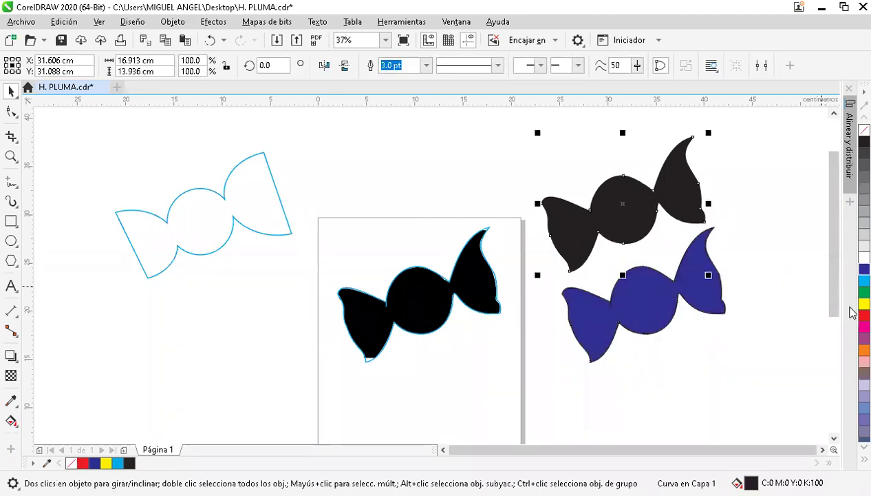
{"action": "left_click", "coordinate": [864, 314]}
{"action": "left_click", "coordinate": [742, 248]}
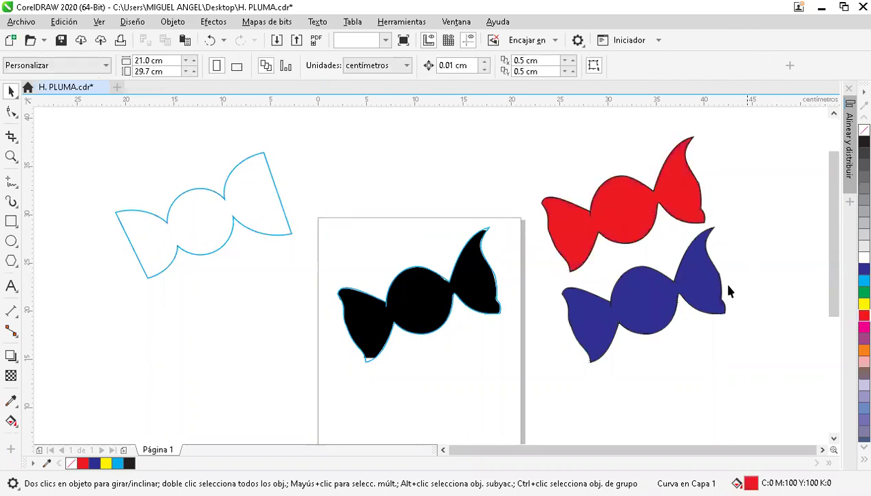
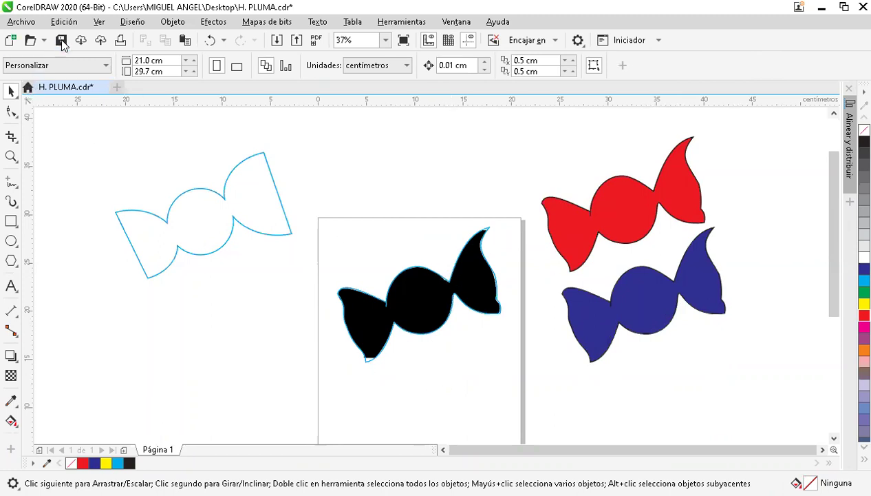
Move the unfilled candy outline from beside the page to just above the red candy
{"action": "left_click_drag", "start_coordinate": [232, 212], "coordinate": [581, 155]}
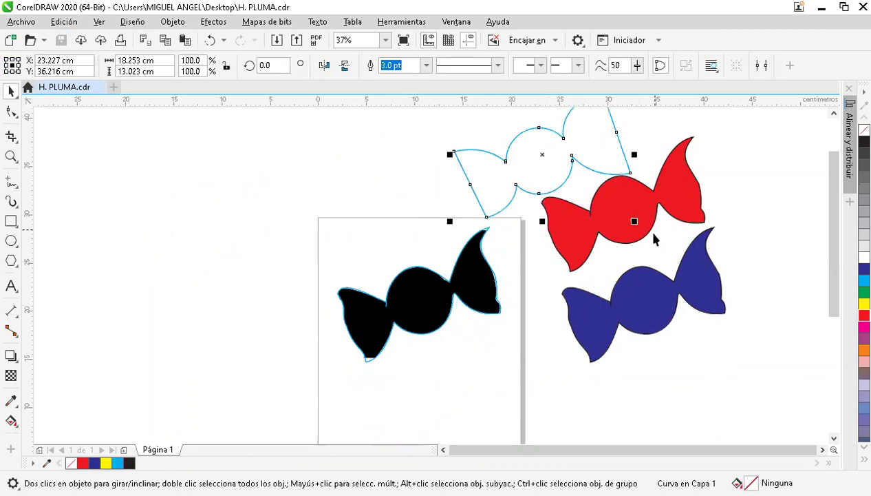
{"action": "scroll", "coordinate": [640, 234], "scroll_direction": "up", "scroll_amount": 2}
{"action": "scroll", "coordinate": [620, 265], "scroll_direction": "down", "scroll_amount": 4}
{"action": "left_click_drag", "start_coordinate": [597, 211], "coordinate": [647, 180]}
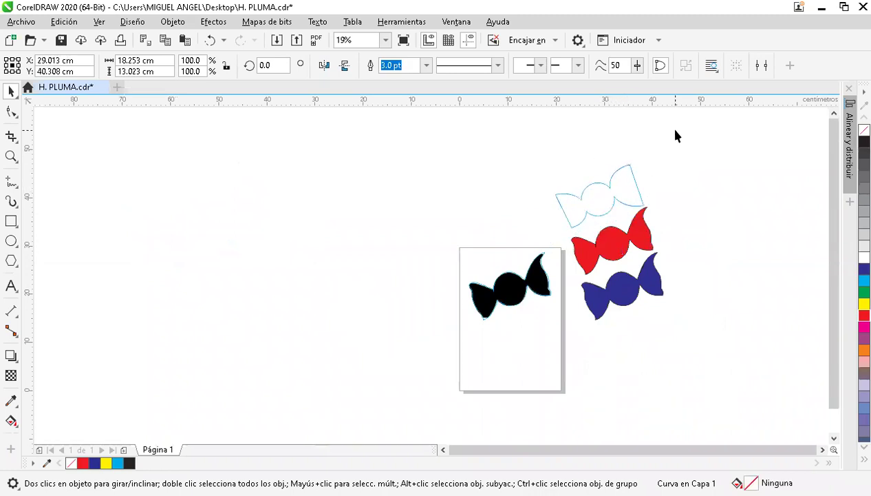
Shrink the unfilled, red and blue candies together to about 4.1 × 5.9 cm and place them on the page below the black candy
{"action": "left_click", "coordinate": [551, 141]}
{"action": "left_click_drag", "start_coordinate": [708, 359], "coordinate": [697, 350]}
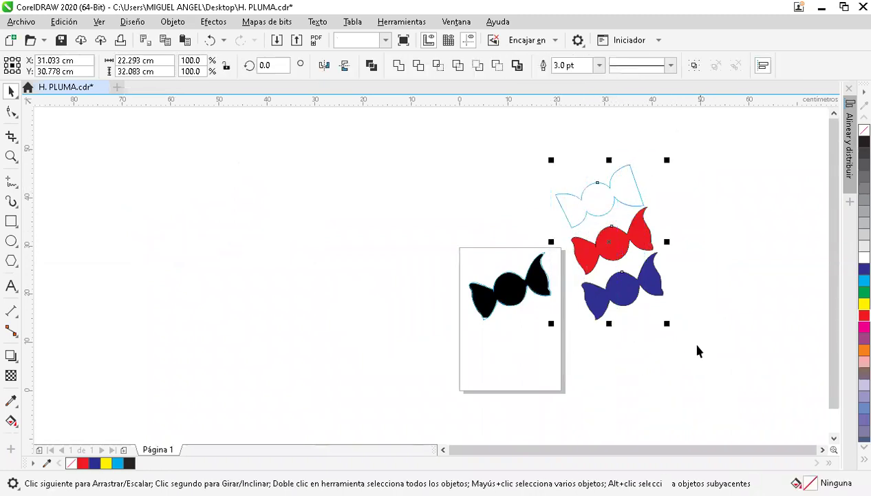
{"action": "left_click_drag", "start_coordinate": [667, 322], "coordinate": [491, 359]}
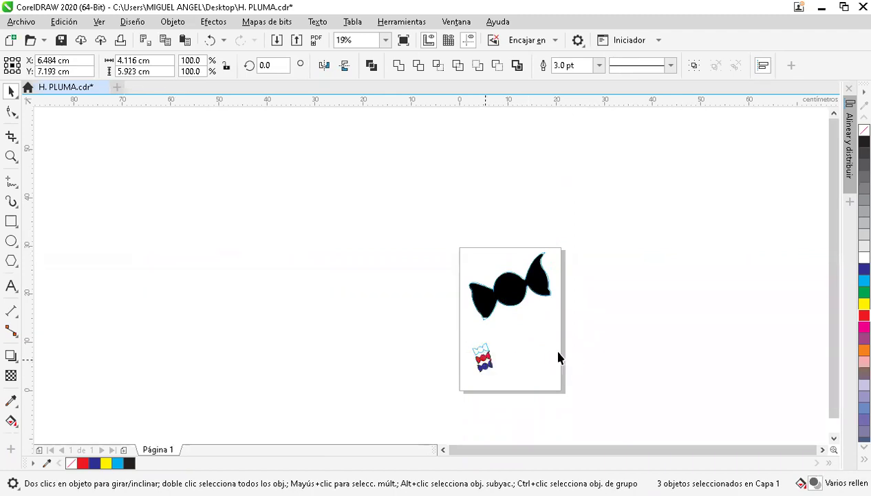
{"action": "scroll", "coordinate": [529, 355], "scroll_direction": "up", "scroll_amount": 2}
{"action": "left_click", "coordinate": [576, 236]}
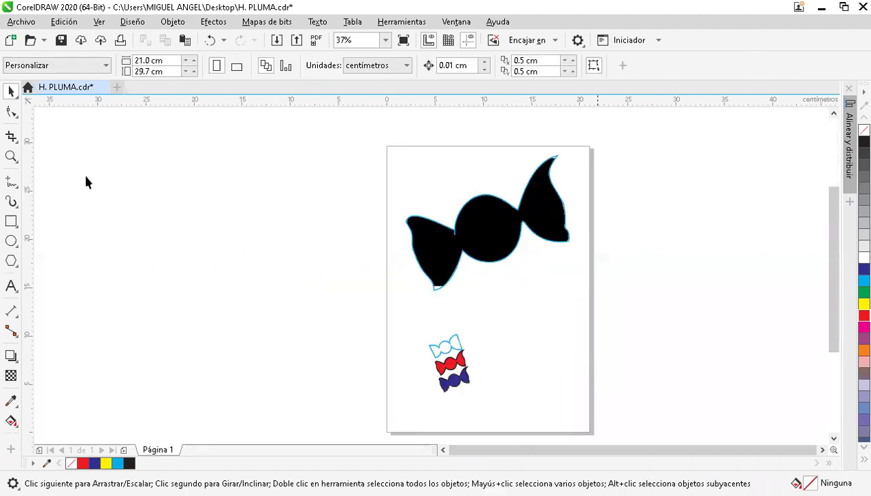
Delete the extra node of the traced outline near the upper notch between the left wrapper and the candy's round centre
{"action": "left_click_drag", "start_coordinate": [383, 177], "coordinate": [612, 274]}
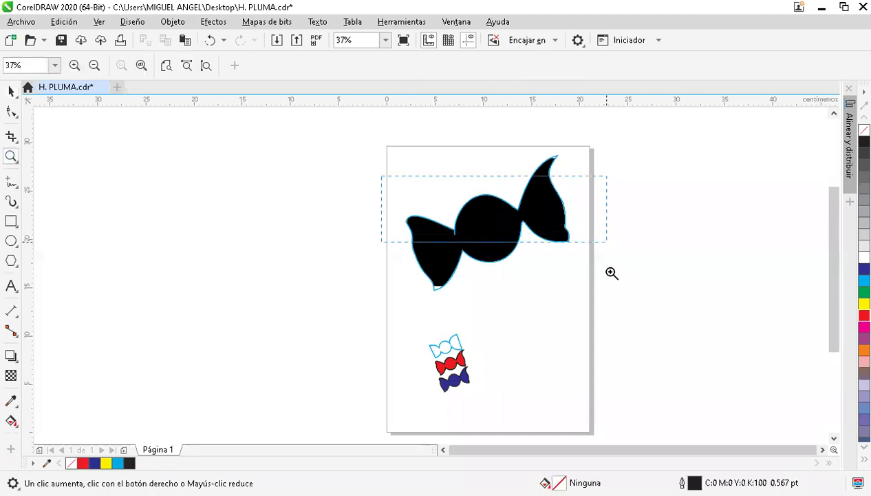
{"action": "right_click", "coordinate": [445, 325]}
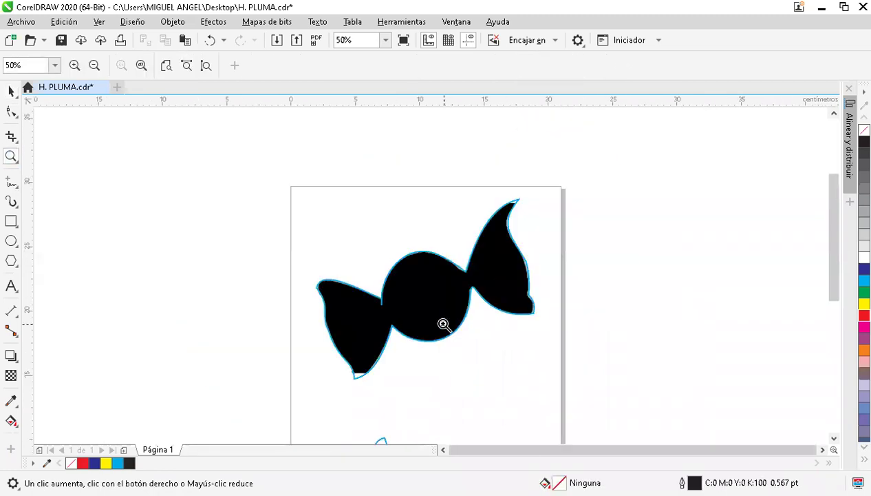
{"action": "left_click_drag", "start_coordinate": [516, 346], "coordinate": [573, 386]}
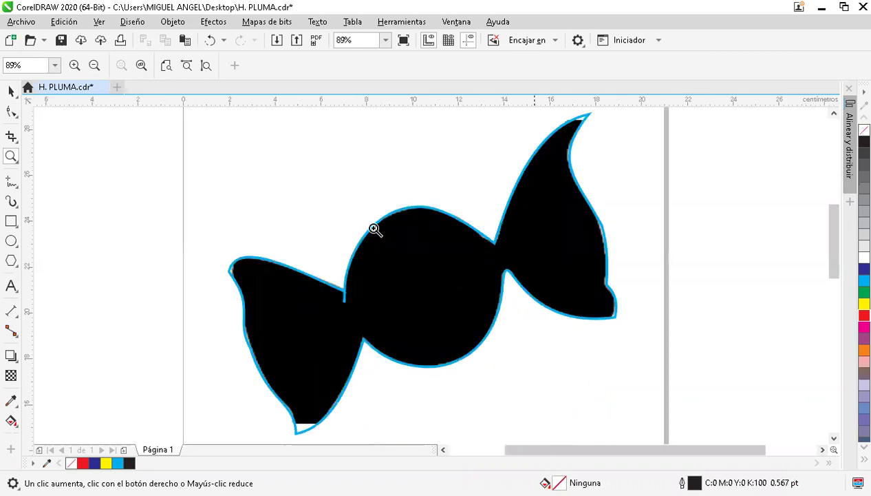
{"action": "left_click", "coordinate": [12, 112]}
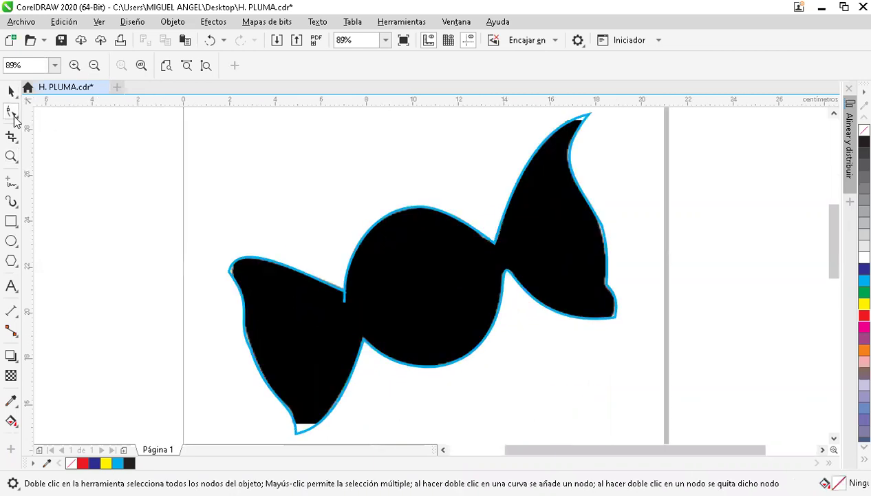
{"action": "scroll", "coordinate": [346, 291], "scroll_direction": "up", "scroll_amount": 2}
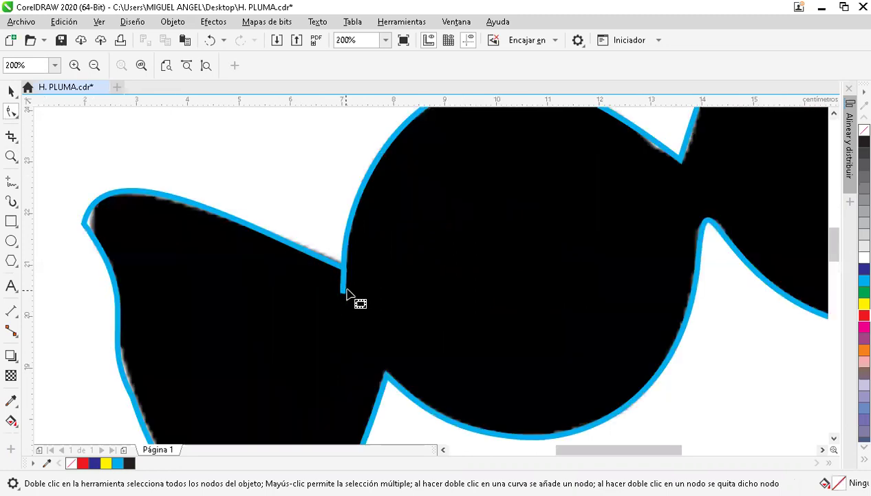
{"action": "left_click", "coordinate": [344, 273]}
{"action": "left_click", "coordinate": [342, 279]}
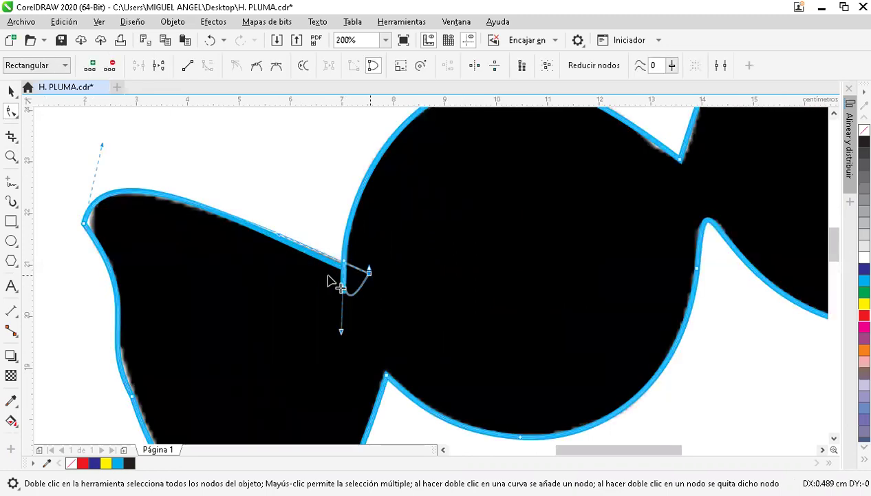
{"action": "left_click_drag", "start_coordinate": [308, 285], "coordinate": [340, 304]}
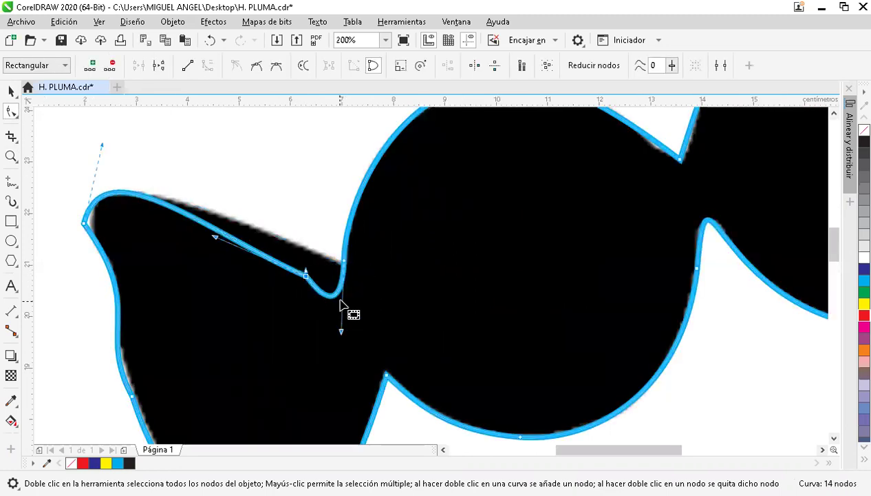
{"action": "left_click", "coordinate": [110, 66]}
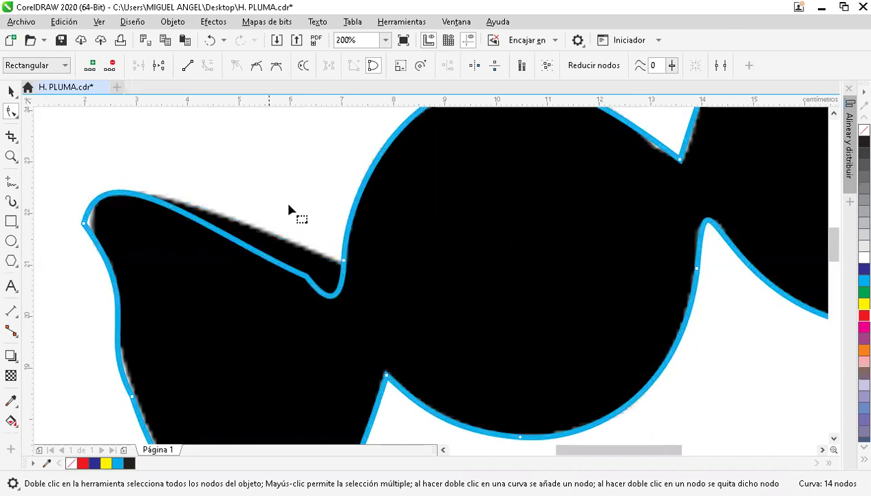
Make the upper-left notch node asymmetric (Asimétrico) and redirect its handle toward the left wrapper's upper edge
{"action": "left_click", "coordinate": [344, 261]}
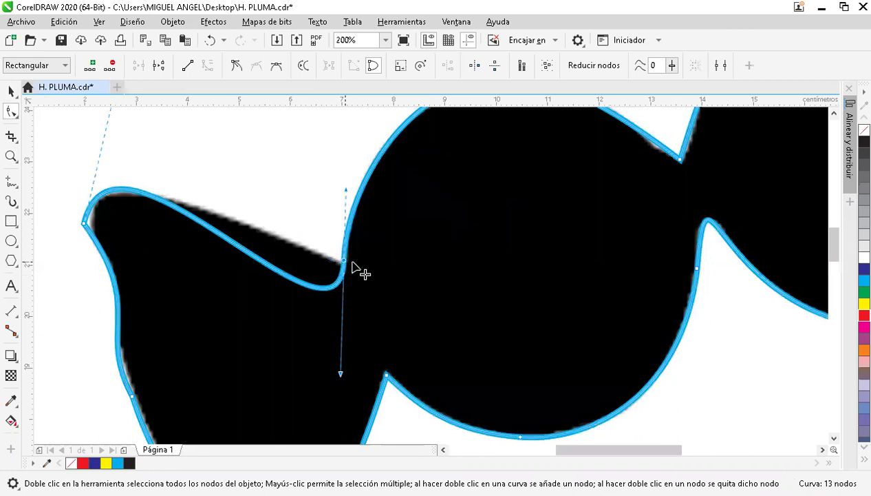
{"action": "right_click", "coordinate": [344, 262]}
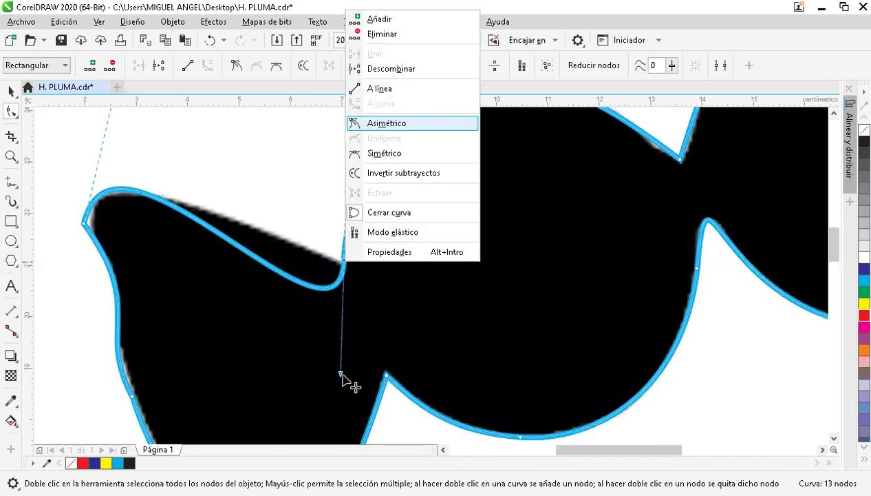
{"action": "left_click_drag", "start_coordinate": [341, 375], "coordinate": [272, 255]}
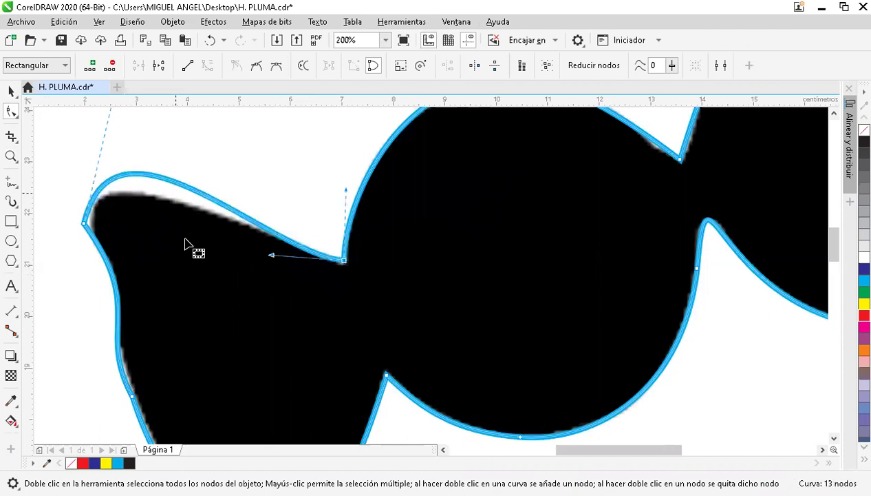
Fine-tune the handles of the left wrapper's tip node and the notch node so the outline follows the black candy's upper edge
{"action": "scroll", "coordinate": [186, 243], "scroll_direction": "down", "scroll_amount": 1}
{"action": "mouse_move", "coordinate": [157, 180]}
{"action": "left_mouse_down"}
{"action": "mouse_move", "coordinate": [159, 188]}
{"action": "mouse_move", "coordinate": [146, 188]}
{"action": "left_mouse_up"}
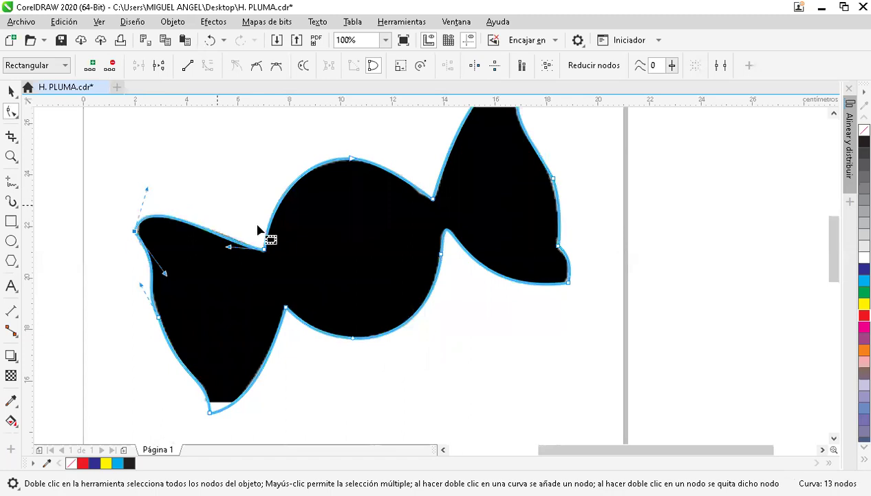
{"action": "scroll", "coordinate": [275, 237], "scroll_direction": "up", "scroll_amount": 2}
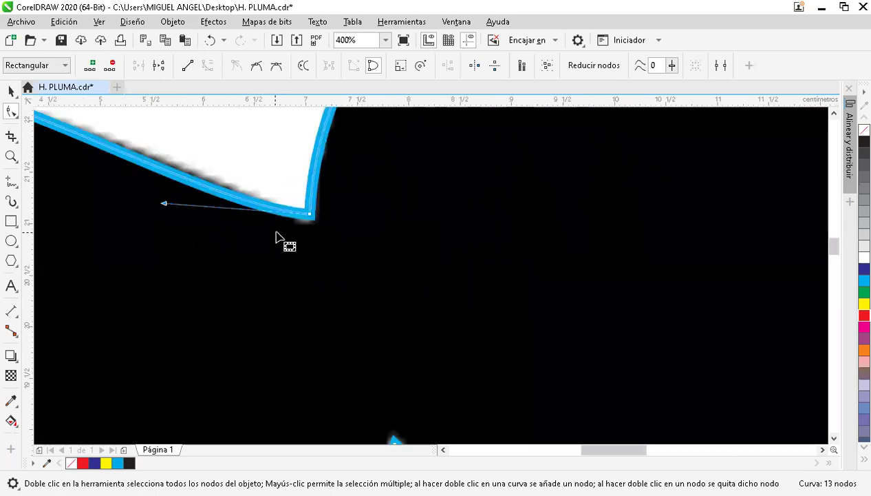
{"action": "scroll", "coordinate": [248, 234], "scroll_direction": "down", "scroll_amount": 1}
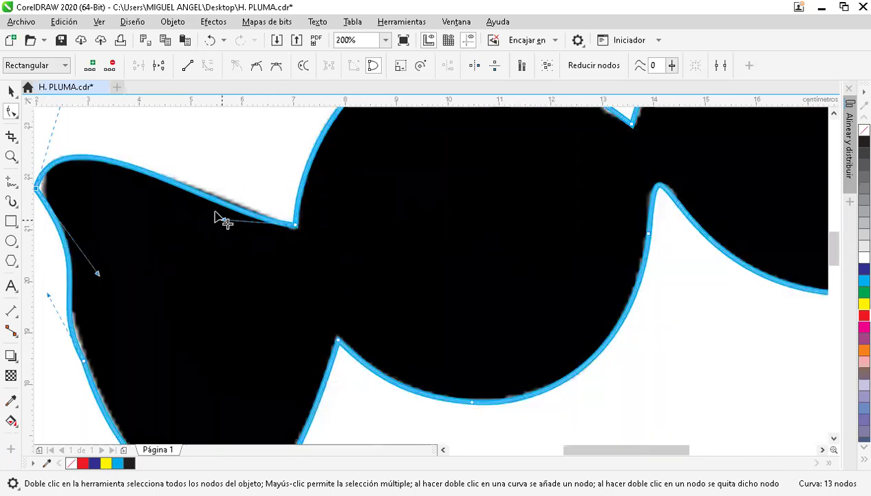
{"action": "left_click_drag", "start_coordinate": [214, 209], "coordinate": [216, 208]}
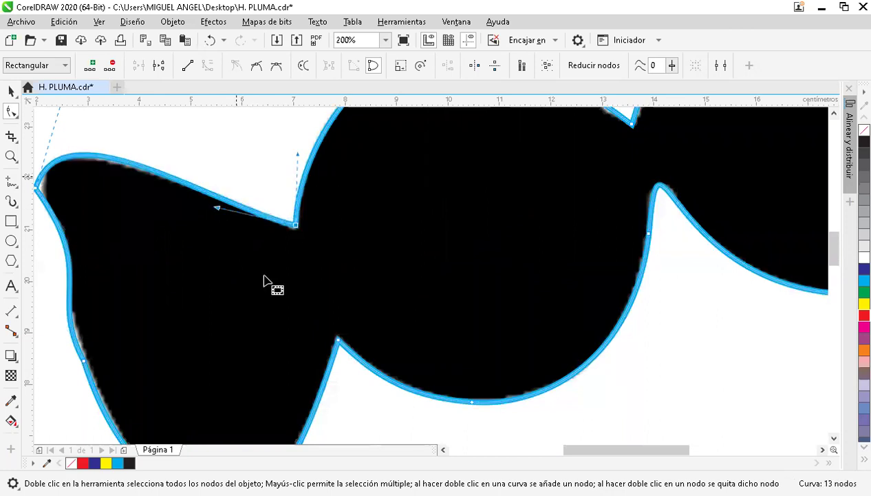
{"action": "scroll", "coordinate": [302, 359], "scroll_direction": "down", "scroll_amount": 1}
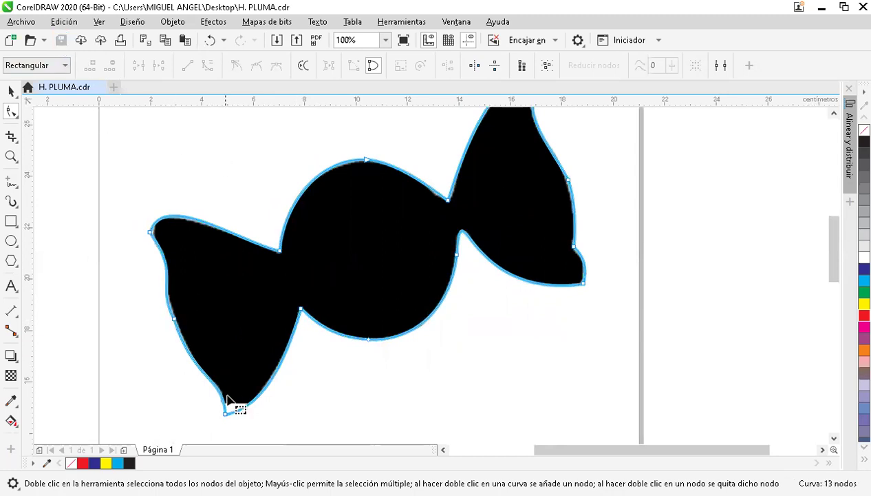
{"action": "scroll", "coordinate": [244, 405], "scroll_direction": "up", "scroll_amount": 2}
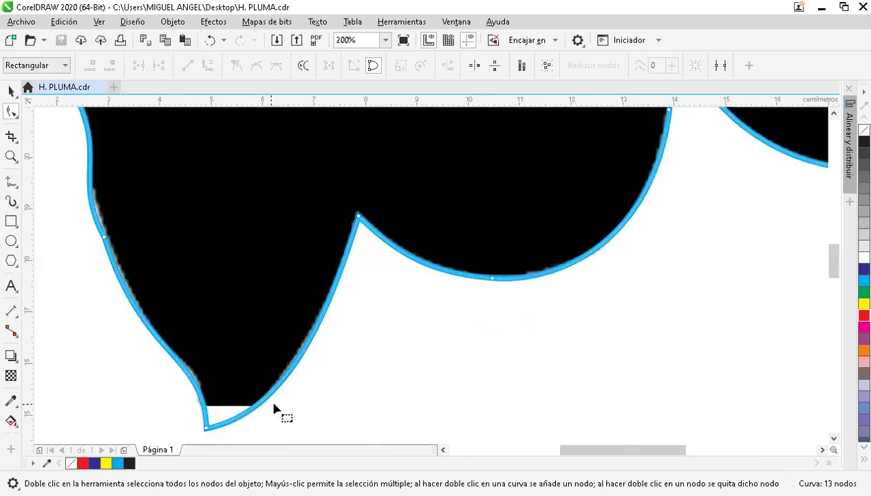
Add a node on each edge of the left wrapper's lower tip, level with the black candy's flat cut-off end
{"action": "scroll", "coordinate": [563, 435], "scroll_direction": "left", "scroll_amount": 4}
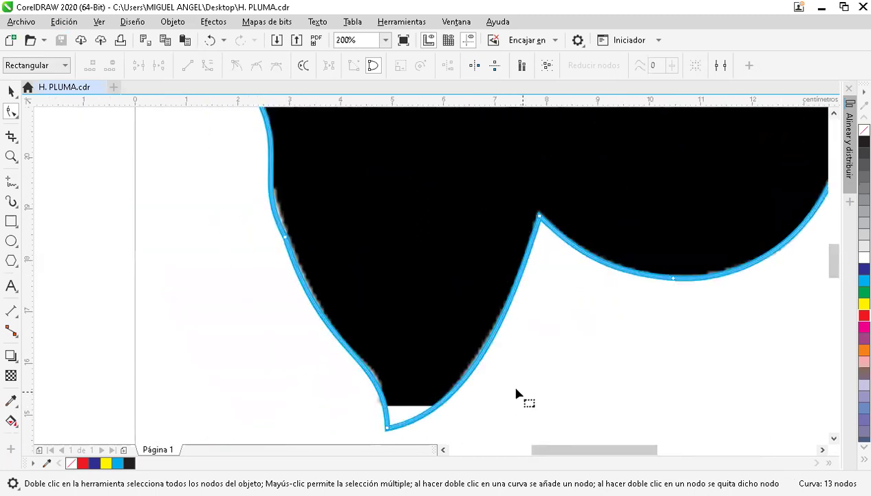
{"action": "left_click_drag", "start_coordinate": [833, 268], "coordinate": [834, 280]}
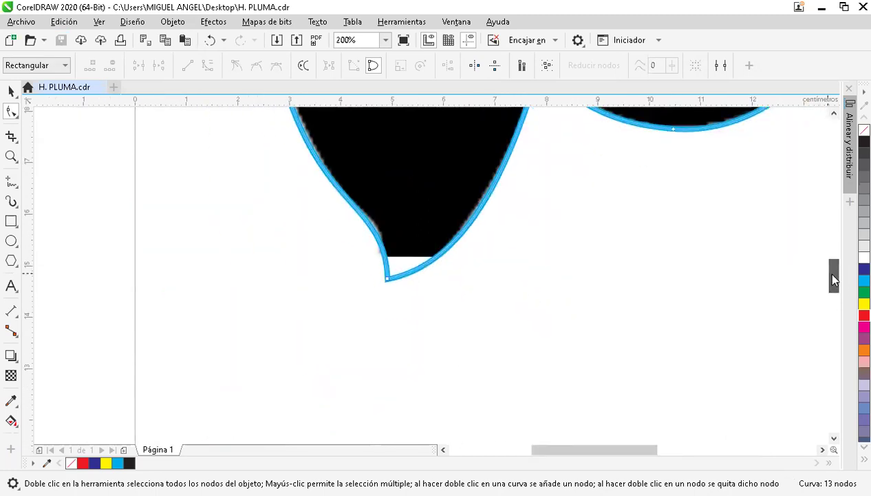
{"action": "left_click", "coordinate": [433, 260]}
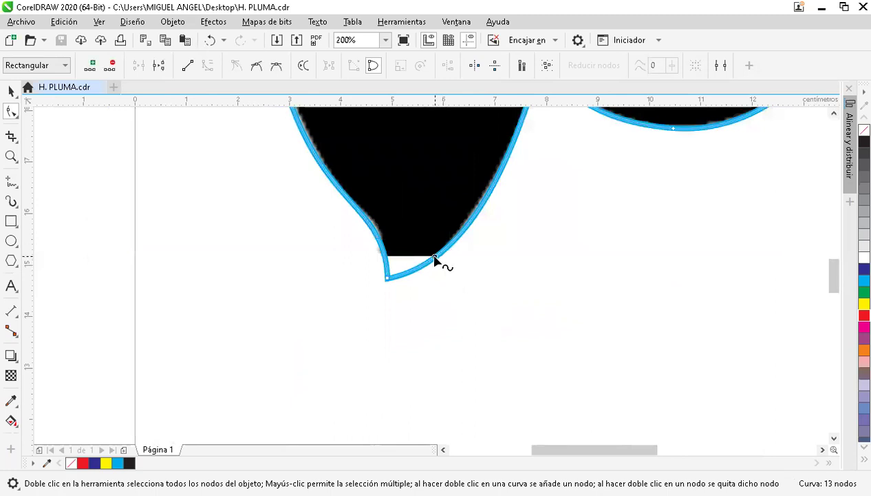
{"action": "left_click", "coordinate": [90, 66]}
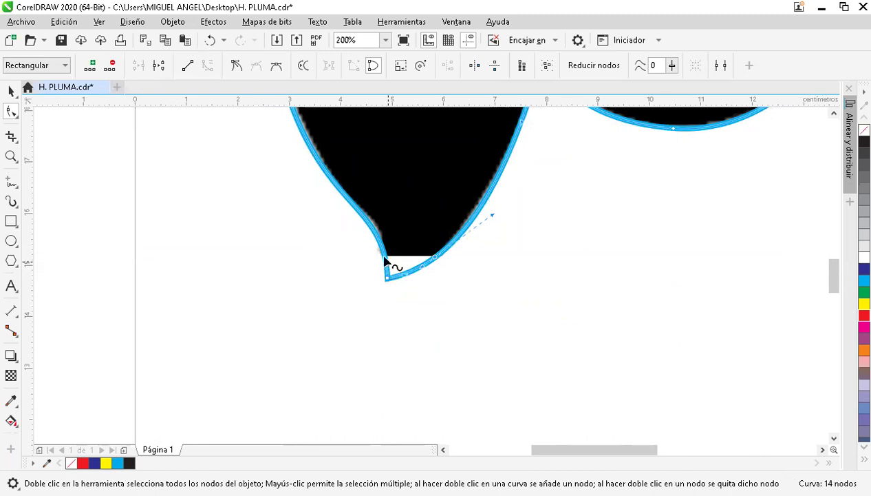
{"action": "left_click", "coordinate": [88, 66]}
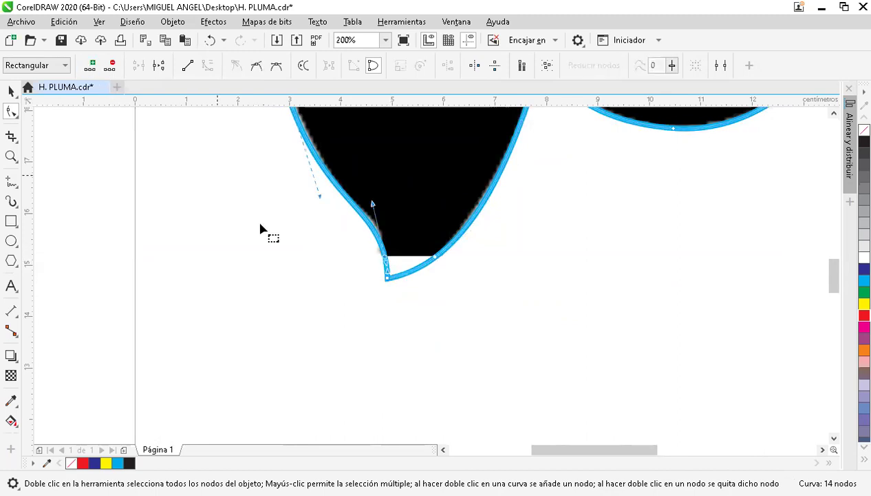
Delete the pointed end node of the outline at the left wrapper's lower tip
{"action": "double_click", "coordinate": [383, 276]}
{"action": "left_click_drag", "start_coordinate": [402, 282], "coordinate": [403, 282]}
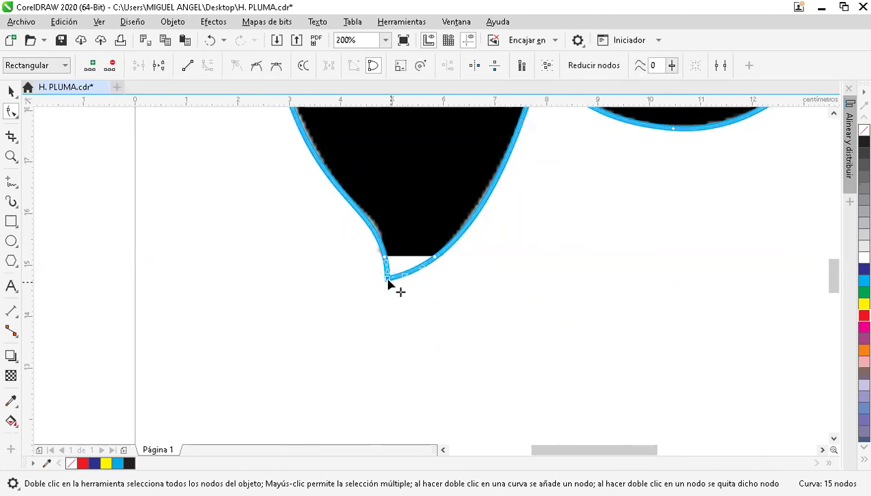
{"action": "left_click", "coordinate": [111, 65]}
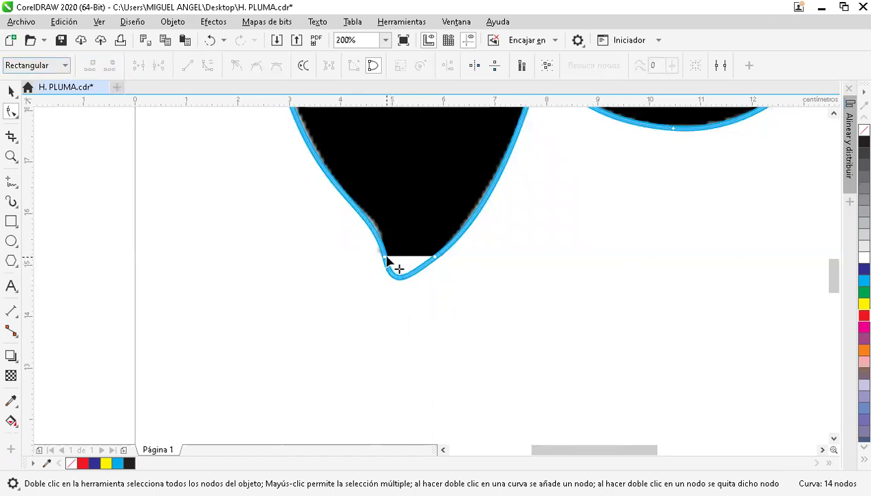
Try to flatten the left wrapper's lower tip by converting the curve at its two end nodes to lines (A línea), then undo it
{"action": "right_click", "coordinate": [435, 259]}
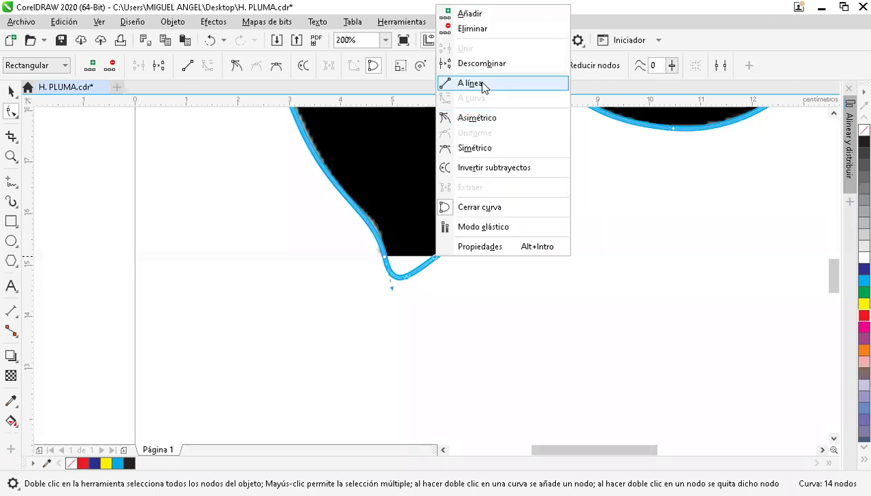
{"action": "left_click", "coordinate": [482, 84]}
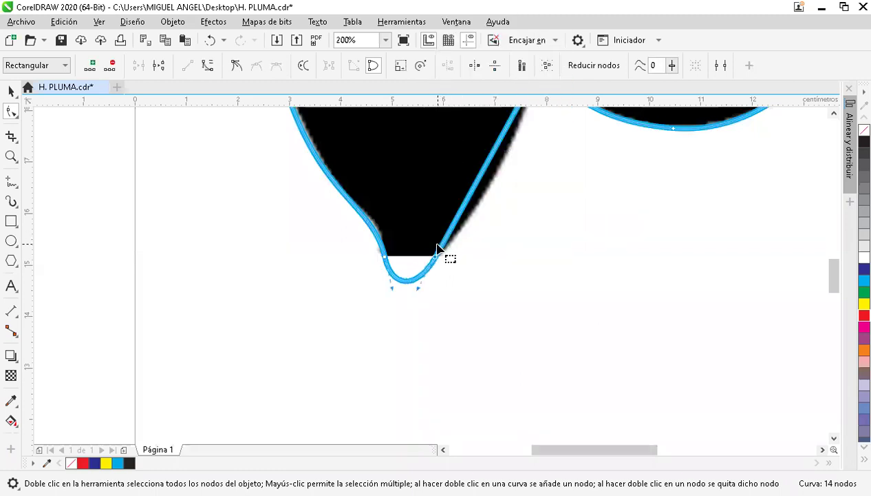
{"action": "key", "text": "ctrl+z"}
{"action": "left_click", "coordinate": [385, 260]}
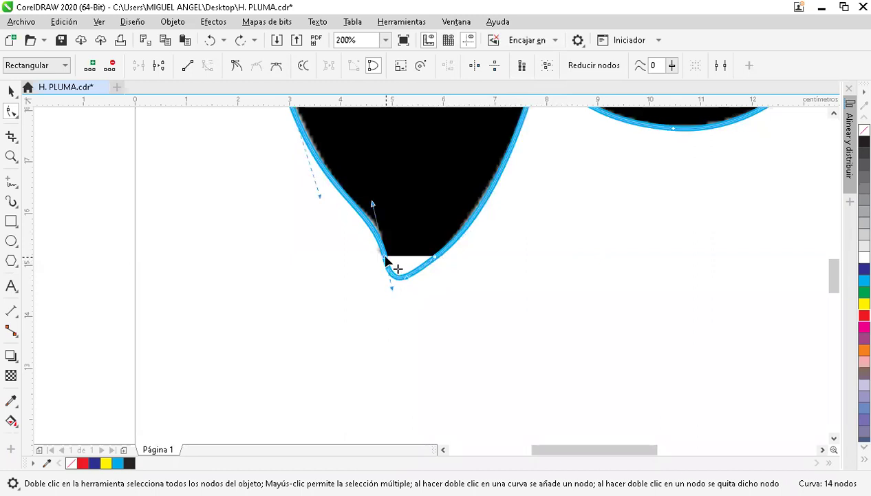
{"action": "right_click", "coordinate": [386, 260]}
{"action": "left_click", "coordinate": [437, 86]}
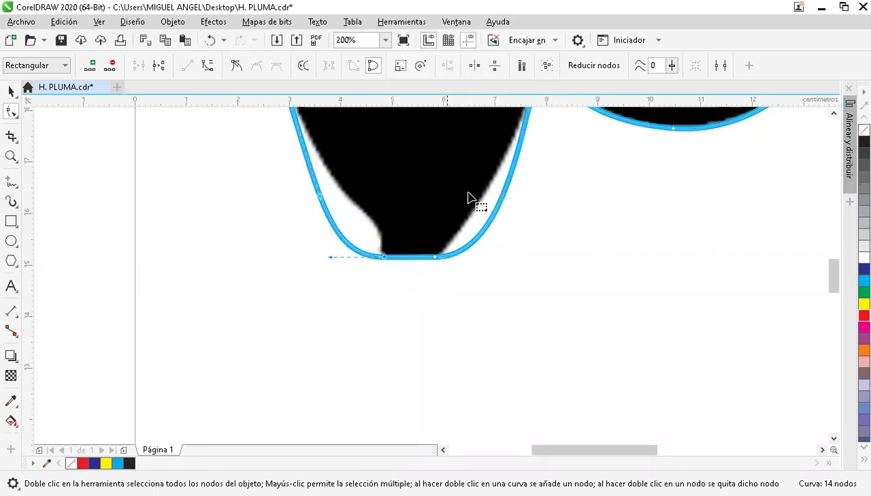
{"action": "scroll", "coordinate": [448, 301], "scroll_direction": "down", "scroll_amount": 1}
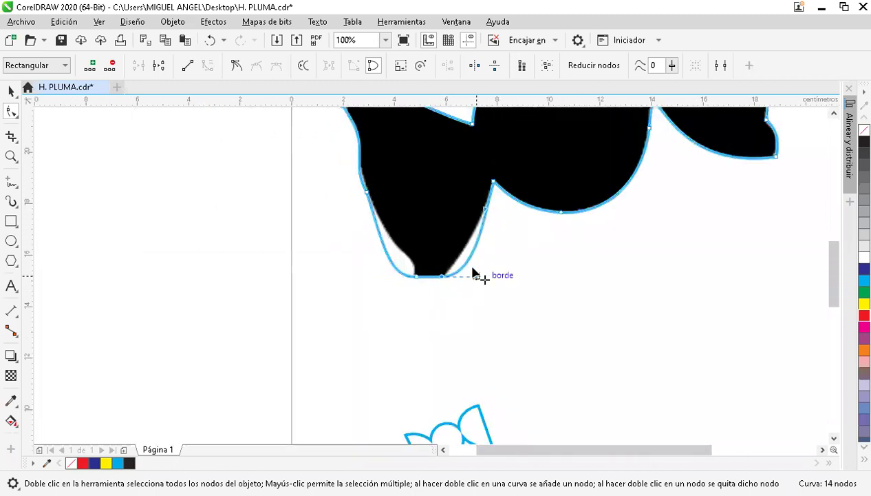
{"action": "left_click_drag", "start_coordinate": [475, 267], "coordinate": [453, 257]}
{"action": "key", "text": "ctrl+z"}
{"action": "key", "text": "ctrl+z"}
{"action": "key", "text": "ctrl+z"}
Try to reshape the lower tip through the right end node's handle, then undo the change
{"action": "scroll", "coordinate": [441, 292], "scroll_direction": "up", "scroll_amount": 2}
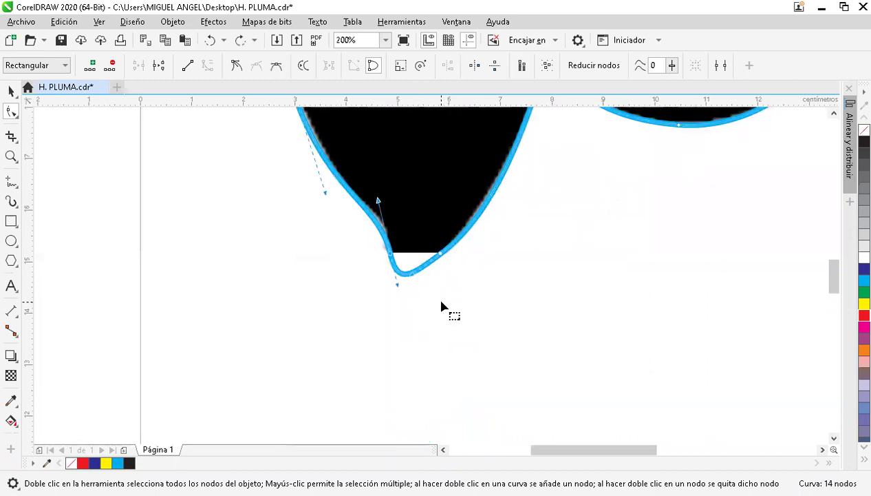
{"action": "scroll", "coordinate": [430, 305], "scroll_direction": "up", "scroll_amount": 2}
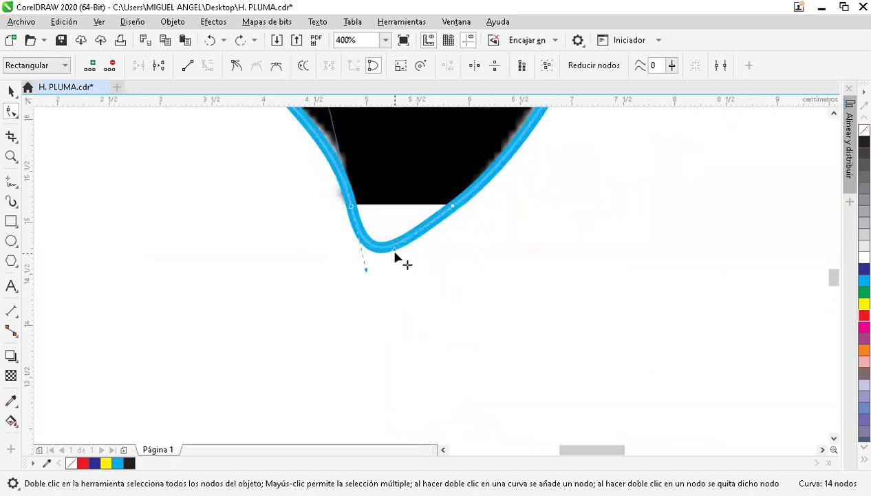
{"action": "left_click_drag", "start_coordinate": [396, 248], "coordinate": [403, 251]}
{"action": "scroll", "coordinate": [418, 272], "scroll_direction": "down", "scroll_amount": 2}
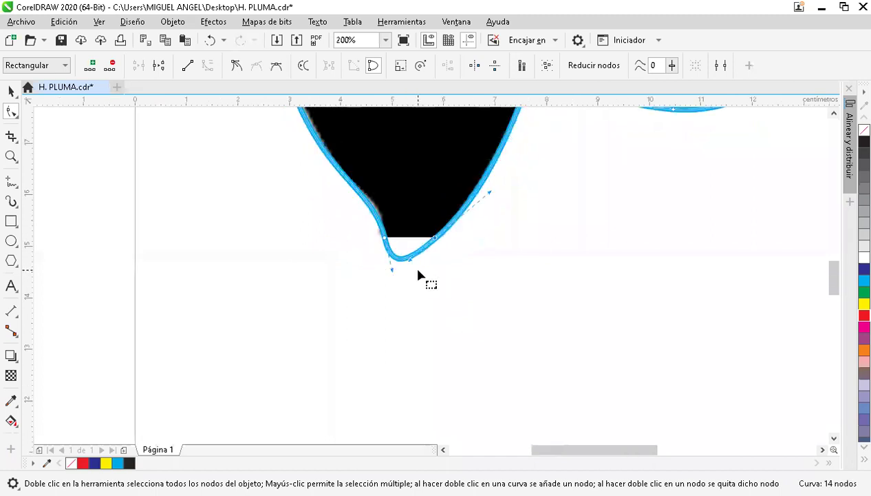
{"action": "scroll", "coordinate": [418, 271], "scroll_direction": "down", "scroll_amount": 2}
{"action": "key", "text": "ctrl+z"}
{"action": "scroll", "coordinate": [418, 272], "scroll_direction": "up", "scroll_amount": 2}
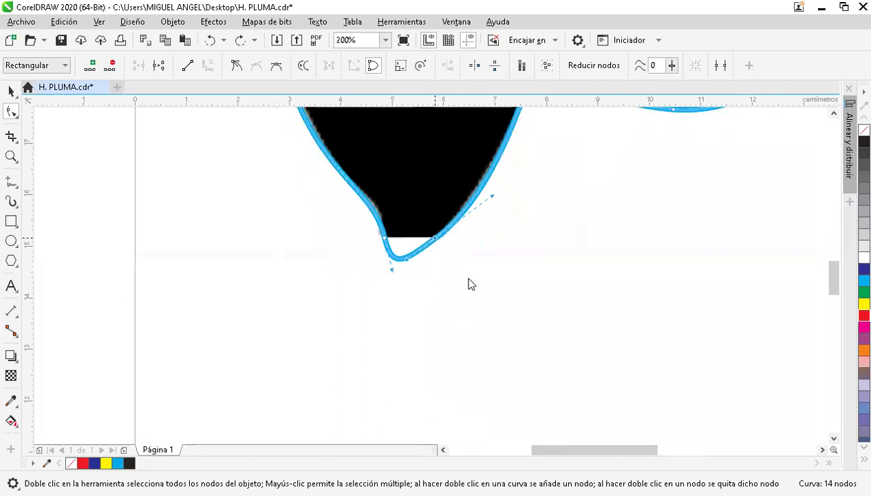
Make the right node of the left wrapper's lower tip asymmetric (Asimétrico) and point its handle along the flat black edge
{"action": "right_click", "coordinate": [434, 238]}
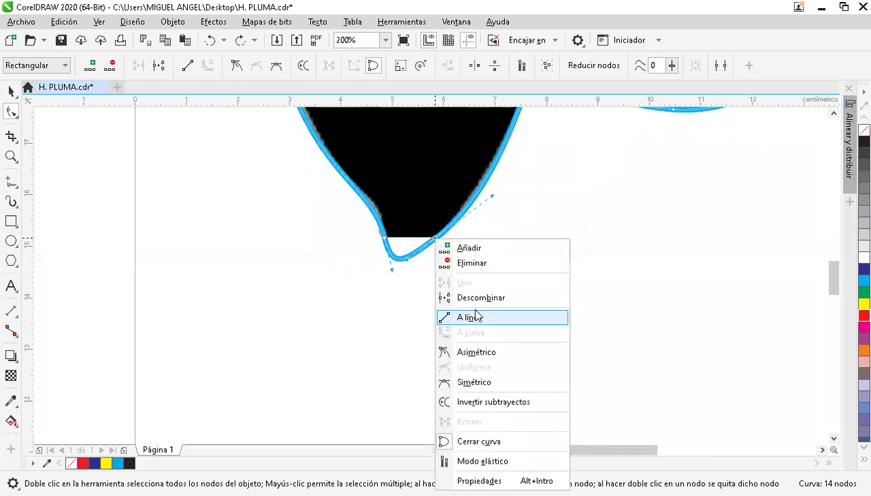
{"action": "left_click", "coordinate": [473, 351]}
{"action": "left_click_drag", "start_coordinate": [406, 260], "coordinate": [389, 243]}
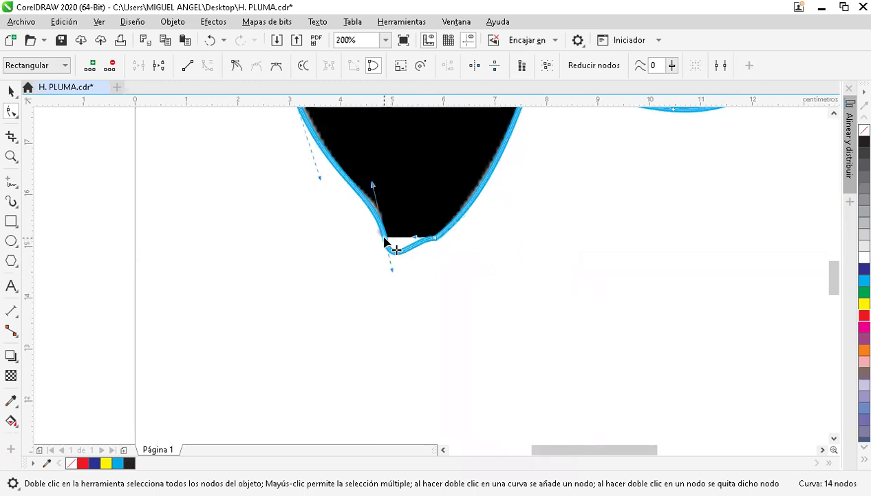
Make the left node of the lower tip asymmetric (Asimétrico) and redirect its handle toward the right node to flatten the tip
{"action": "right_click", "coordinate": [384, 238]}
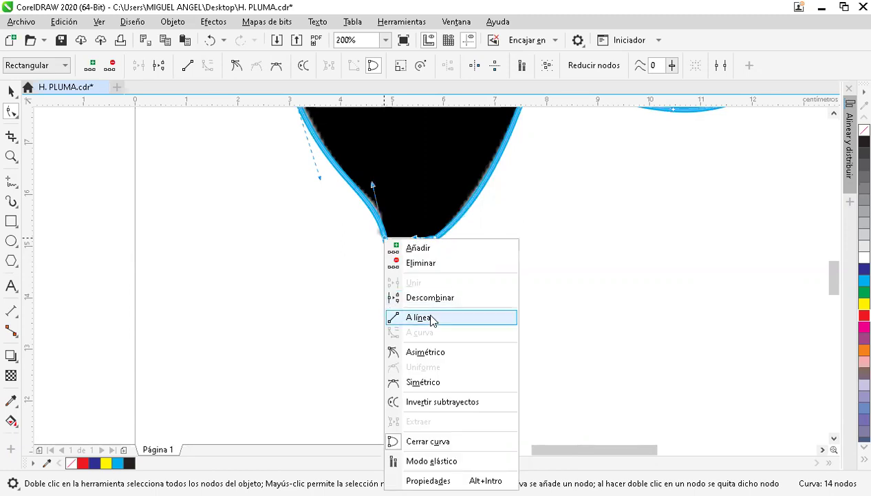
{"action": "left_click", "coordinate": [431, 352]}
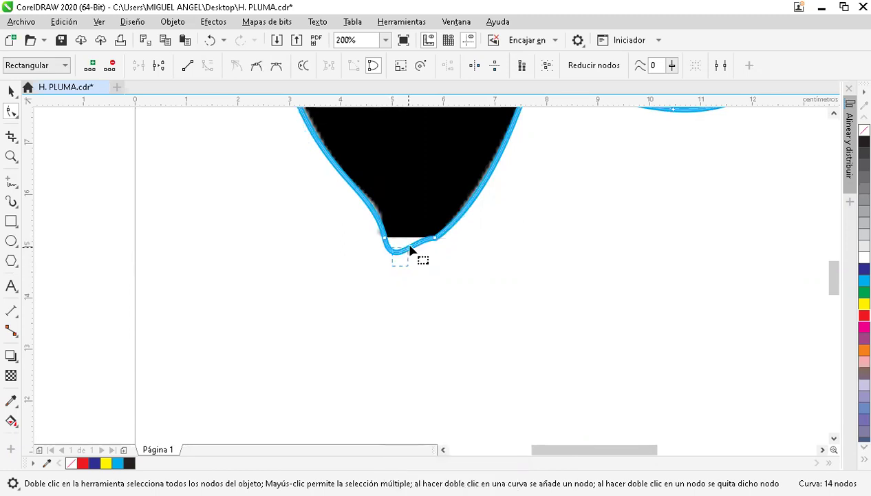
{"action": "left_click", "coordinate": [405, 279]}
{"action": "scroll", "coordinate": [405, 279], "scroll_direction": "up", "scroll_amount": 1}
{"action": "left_click", "coordinate": [367, 202]}
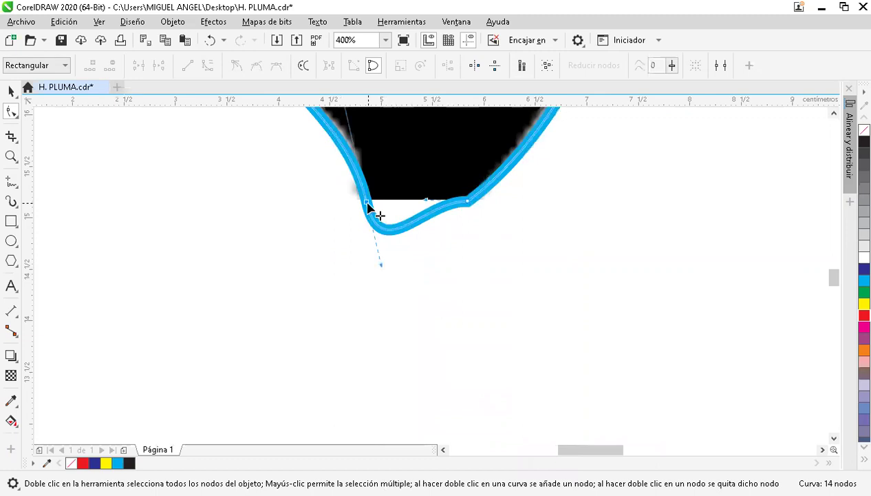
{"action": "left_click_drag", "start_coordinate": [384, 264], "coordinate": [434, 230]}
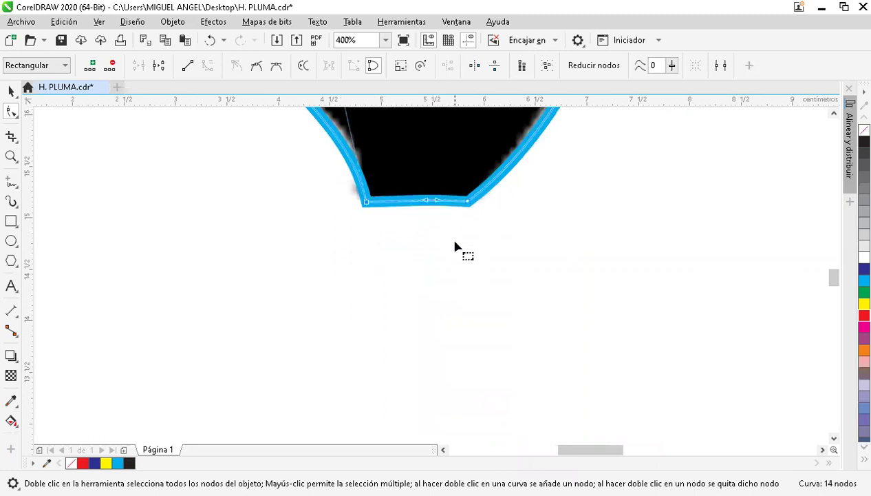
{"action": "left_click", "coordinate": [454, 246]}
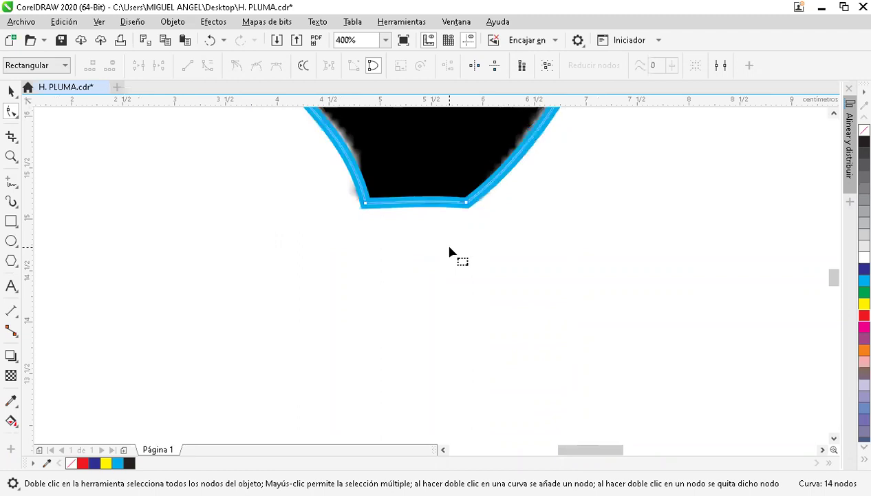
Add a node on the left edge of the right wrapper's upper tip, level with the black candy's flat end
{"action": "scroll", "coordinate": [450, 251], "scroll_direction": "down", "scroll_amount": 3}
{"action": "key", "text": "h"}
{"action": "left_click_drag", "start_coordinate": [327, 189], "coordinate": [117, 337]}
{"action": "left_click_drag", "start_coordinate": [511, 259], "coordinate": [389, 345]}
{"action": "scroll", "coordinate": [406, 334], "scroll_direction": "up", "scroll_amount": 2}
{"action": "scroll", "coordinate": [392, 334], "scroll_direction": "up", "scroll_amount": 2}
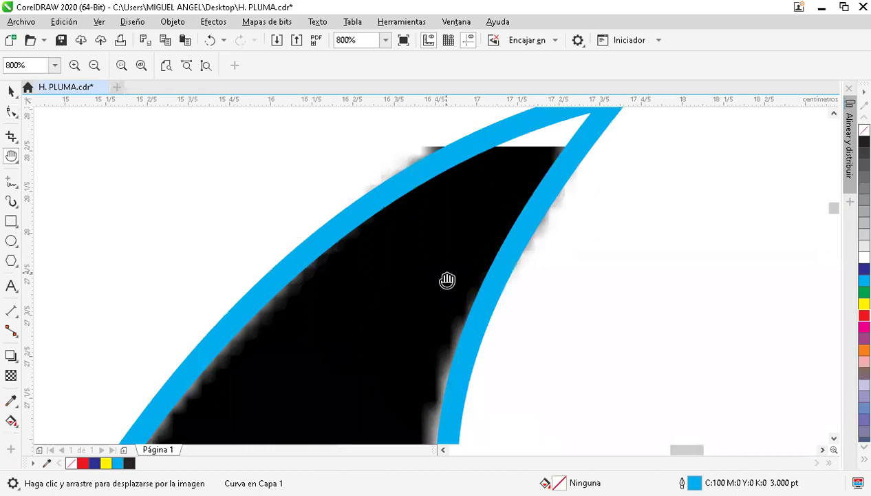
{"action": "left_click_drag", "start_coordinate": [448, 281], "coordinate": [358, 386]}
{"action": "left_click", "coordinate": [11, 112]}
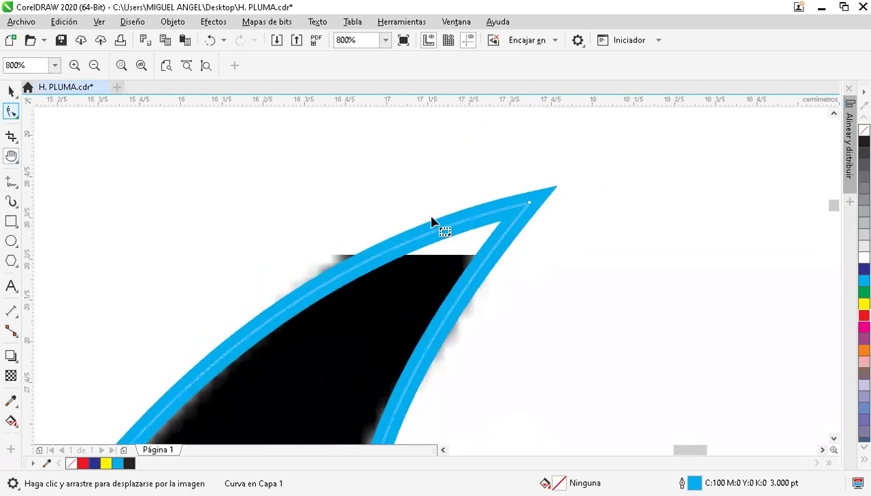
{"action": "left_click", "coordinate": [373, 260]}
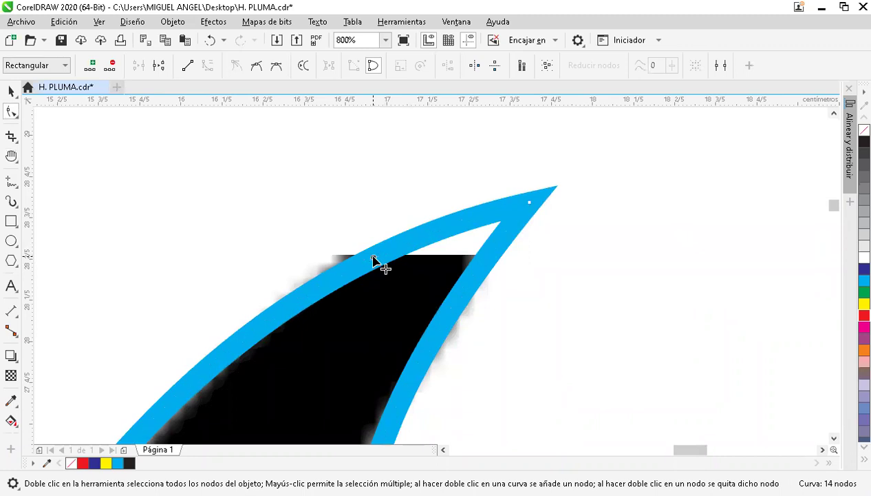
{"action": "left_click", "coordinate": [89, 65]}
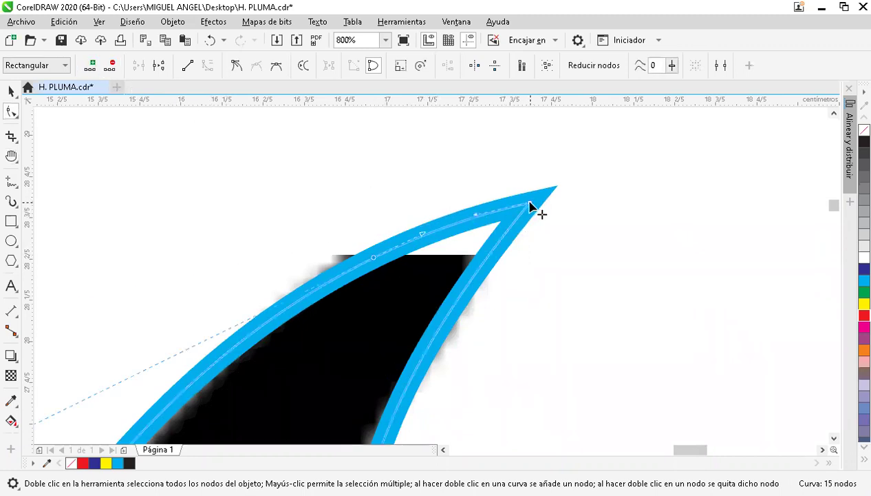
Add a matching node on the right edge of the right wrapper's upper tip and delete the pointed end node
{"action": "left_click_drag", "start_coordinate": [530, 205], "coordinate": [493, 254]}
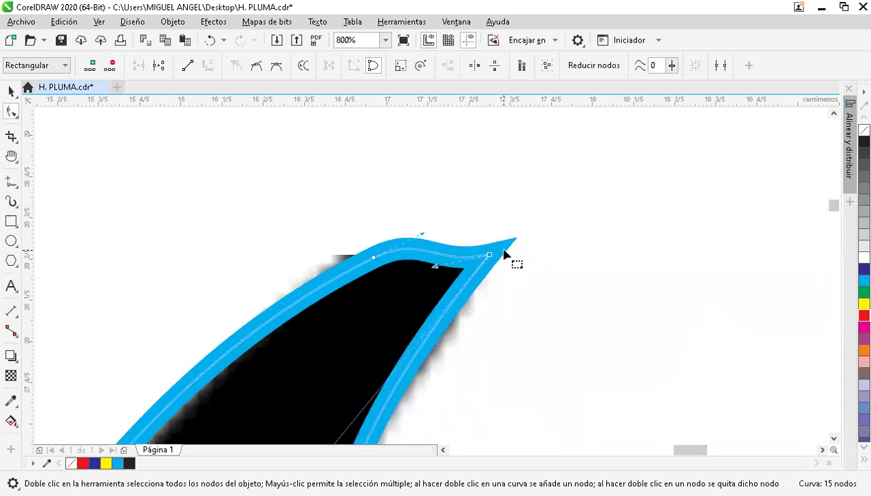
{"action": "key", "text": "ctrl+z"}
{"action": "left_click", "coordinate": [487, 258]}
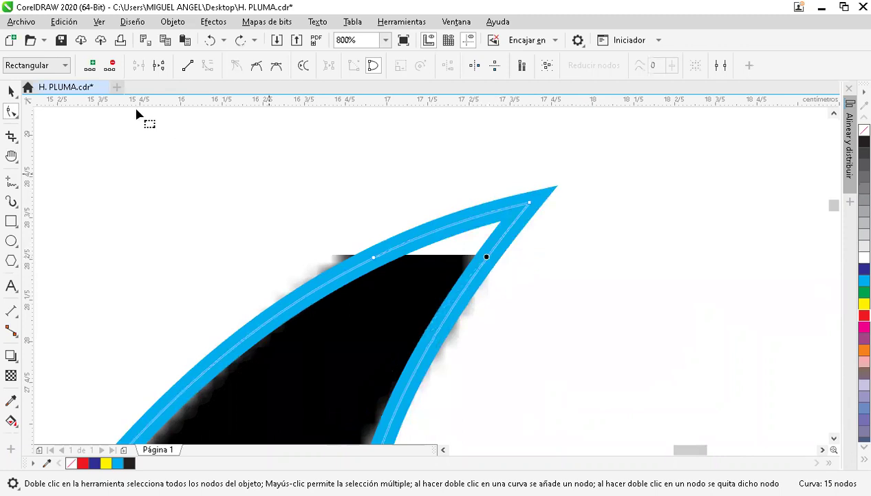
{"action": "left_click", "coordinate": [89, 65]}
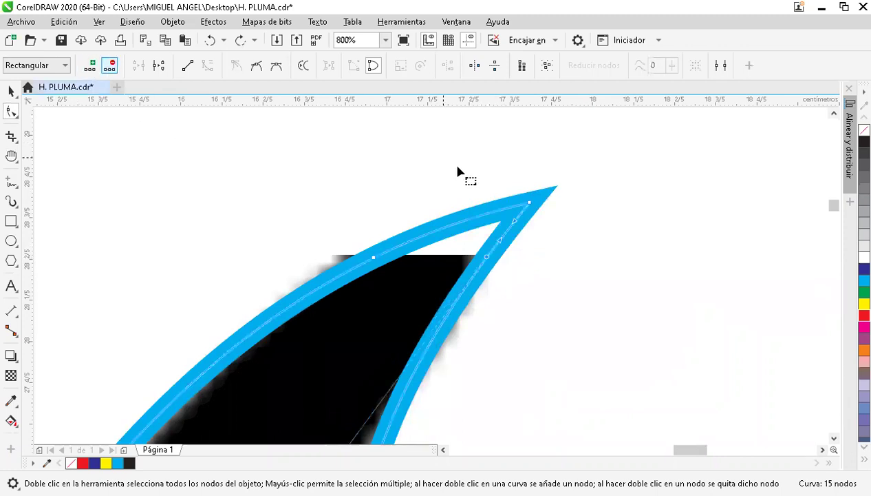
{"action": "left_click", "coordinate": [531, 202]}
{"action": "left_click", "coordinate": [111, 65]}
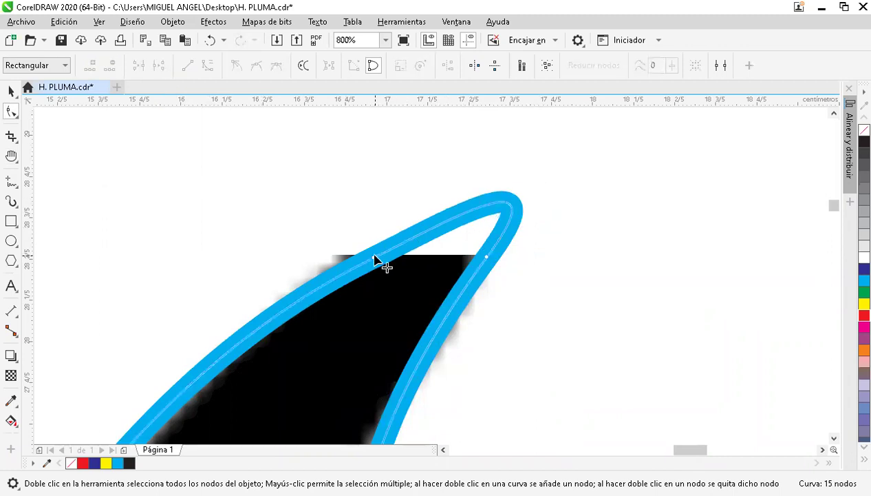
Make both nodes of the right wrapper's upper tip asymmetric (Asimétrico) and redirect their handles along the flat black edge
{"action": "left_click", "coordinate": [375, 260]}
{"action": "right_click", "coordinate": [372, 256]}
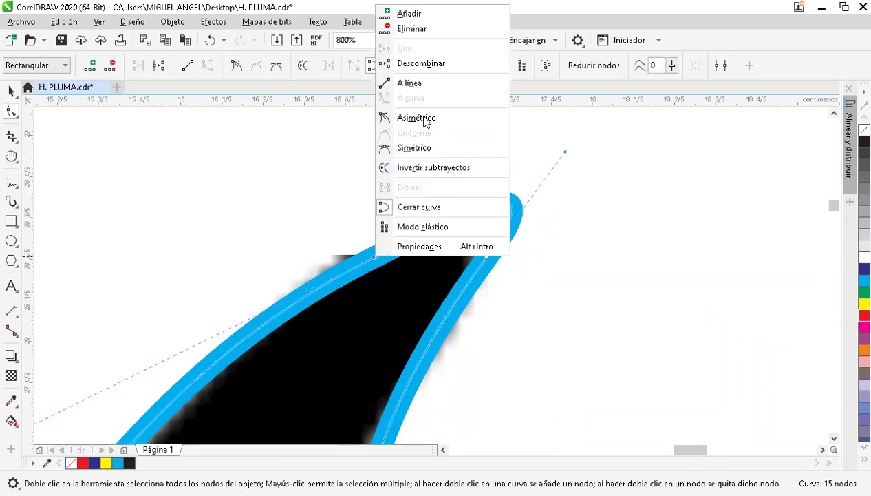
{"action": "left_click", "coordinate": [403, 118]}
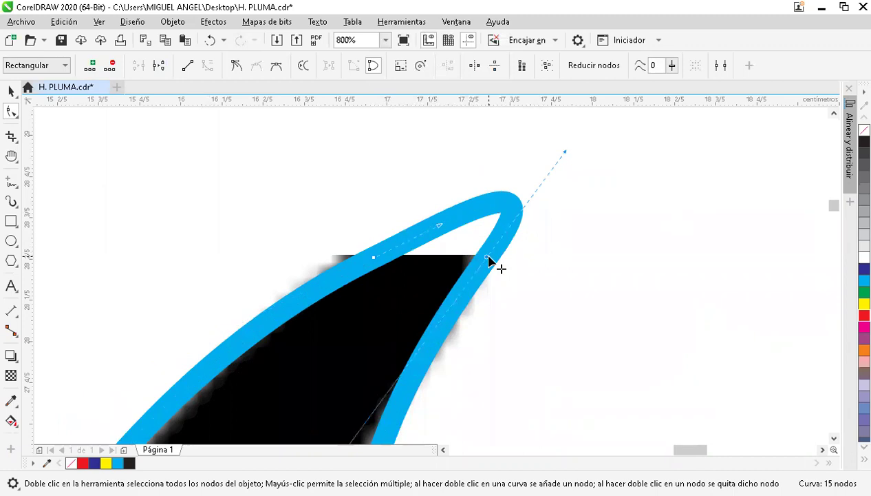
{"action": "right_click", "coordinate": [488, 258]}
{"action": "key", "text": "Return"}
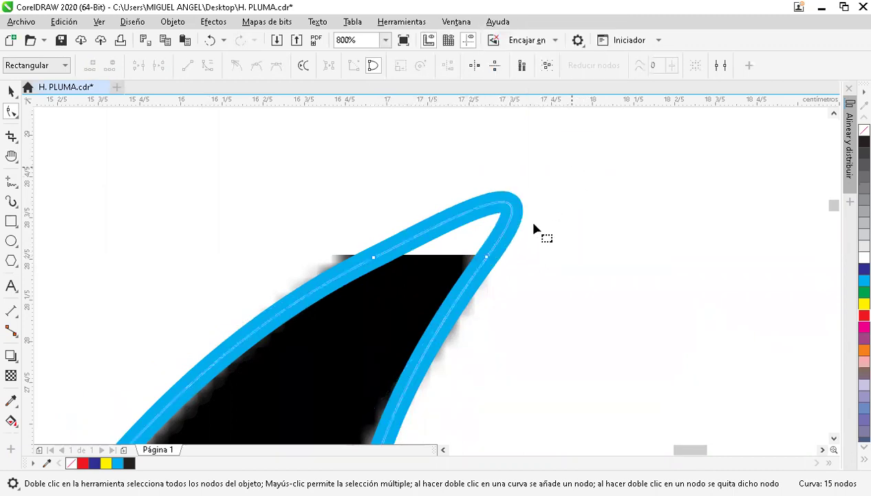
{"action": "left_click", "coordinate": [501, 267]}
{"action": "left_click_drag", "start_coordinate": [566, 153], "coordinate": [442, 260]}
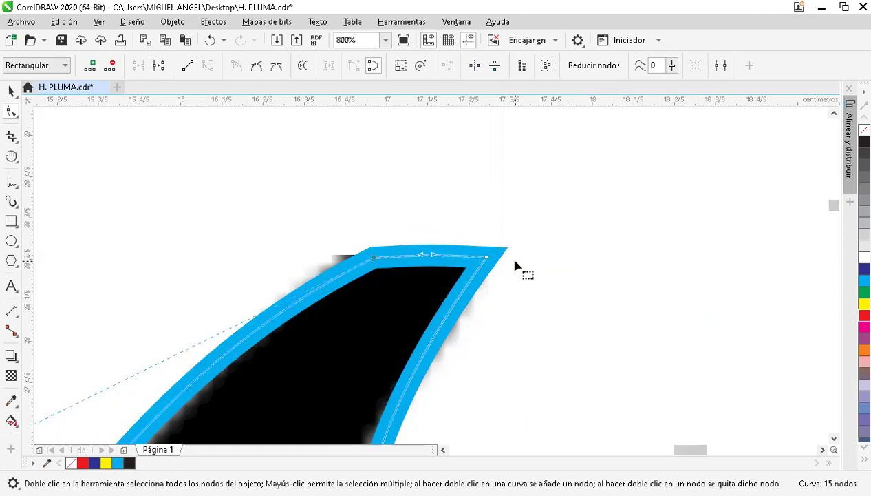
Pull the lower handle of the upper tip's right node down and inward so the wrapper's right edge follows the black candy
{"action": "scroll", "coordinate": [514, 264], "scroll_direction": "down", "scroll_amount": 3}
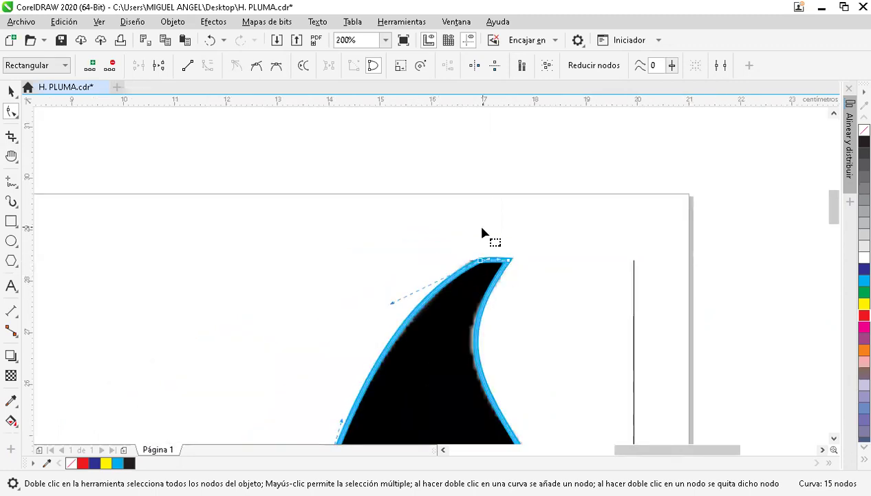
{"action": "left_click_drag", "start_coordinate": [510, 261], "coordinate": [435, 352]}
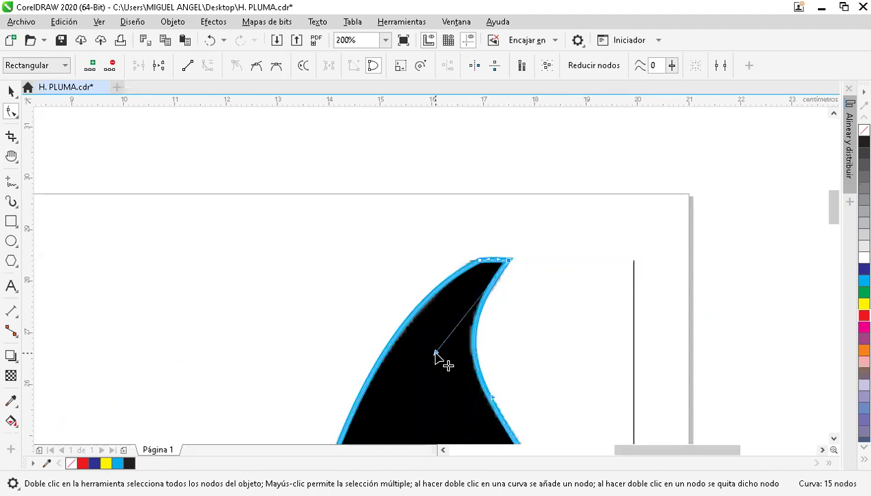
{"action": "left_click", "coordinate": [561, 329]}
Scale the traced blue outline down to about 6.2 by 4.9 cm and place it beside the small candies below the black one
{"action": "scroll", "coordinate": [558, 333], "scroll_direction": "down", "scroll_amount": 1}
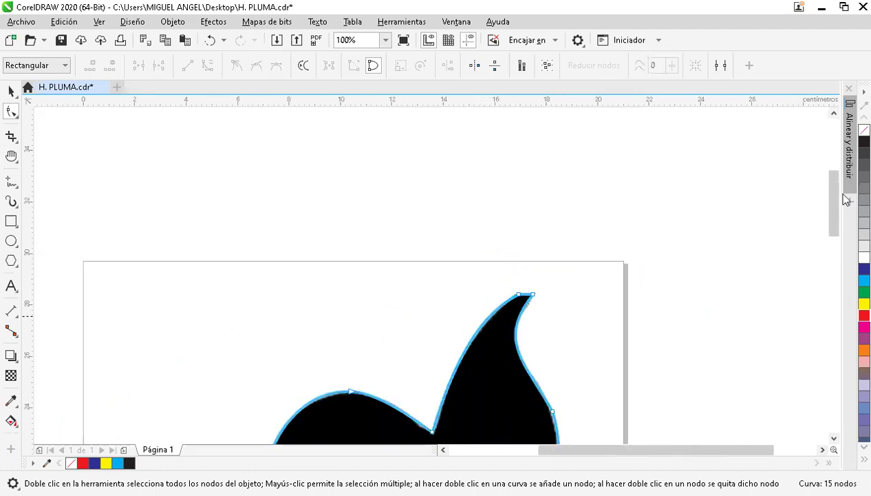
{"action": "scroll", "coordinate": [828, 230], "scroll_direction": "down", "scroll_amount": 3}
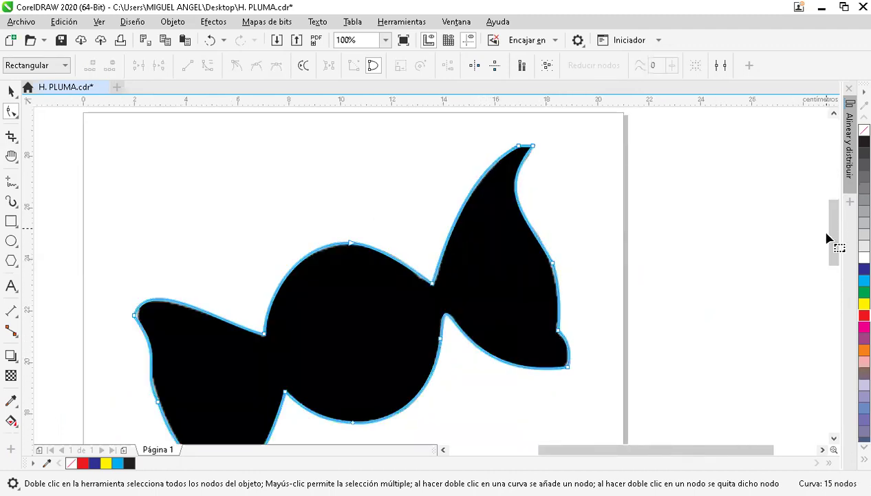
{"action": "scroll", "coordinate": [658, 356], "scroll_direction": "right", "scroll_amount": 3}
{"action": "scroll", "coordinate": [561, 394], "scroll_direction": "left", "scroll_amount": 1}
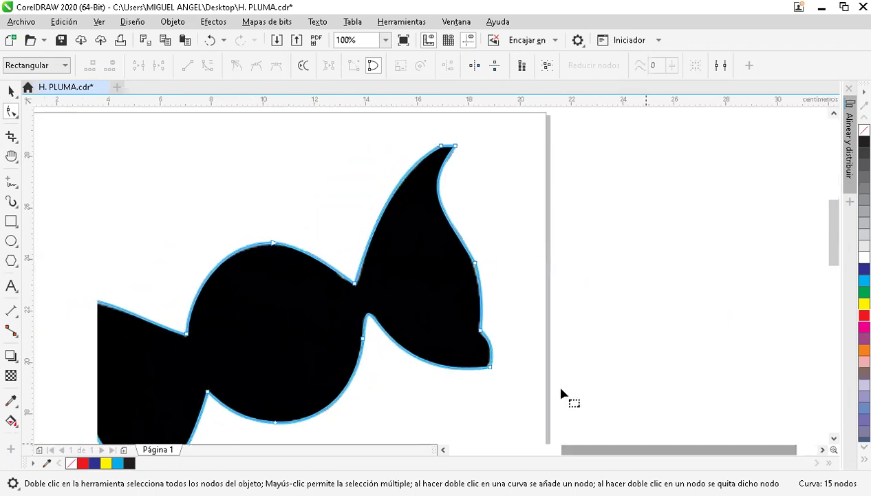
{"action": "scroll", "coordinate": [493, 299], "scroll_direction": "down", "scroll_amount": 1}
{"action": "left_click", "coordinate": [11, 91]}
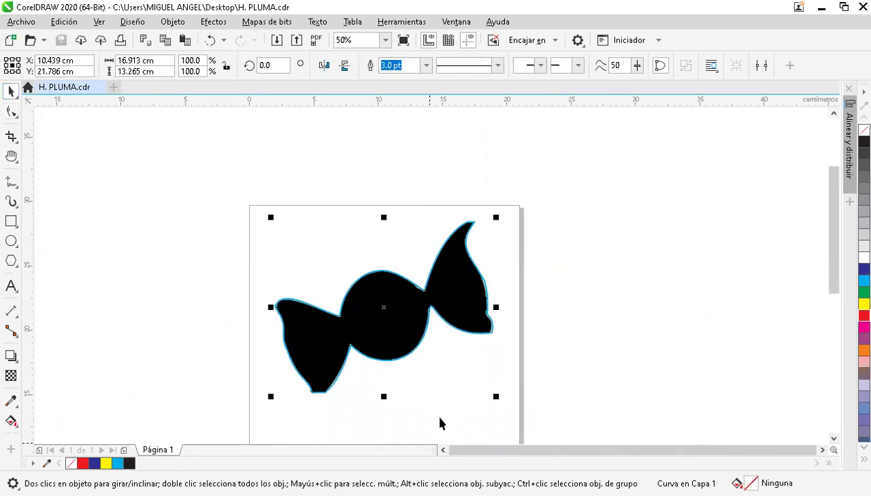
{"action": "left_click", "coordinate": [452, 334]}
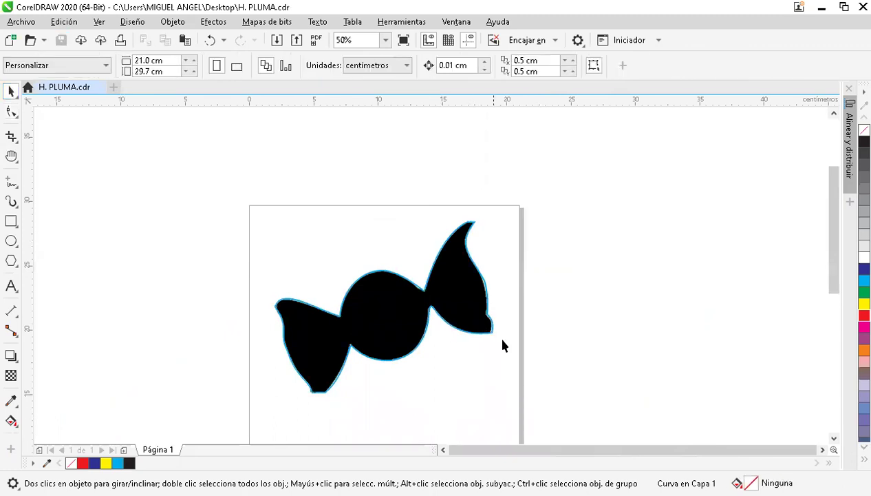
{"action": "scroll", "coordinate": [443, 333], "scroll_direction": "down", "scroll_amount": 1}
{"action": "left_click_drag", "start_coordinate": [426, 321], "coordinate": [474, 376]}
{"action": "left_click_drag", "start_coordinate": [514, 339], "coordinate": [441, 390]}
{"action": "left_click", "coordinate": [517, 387]}
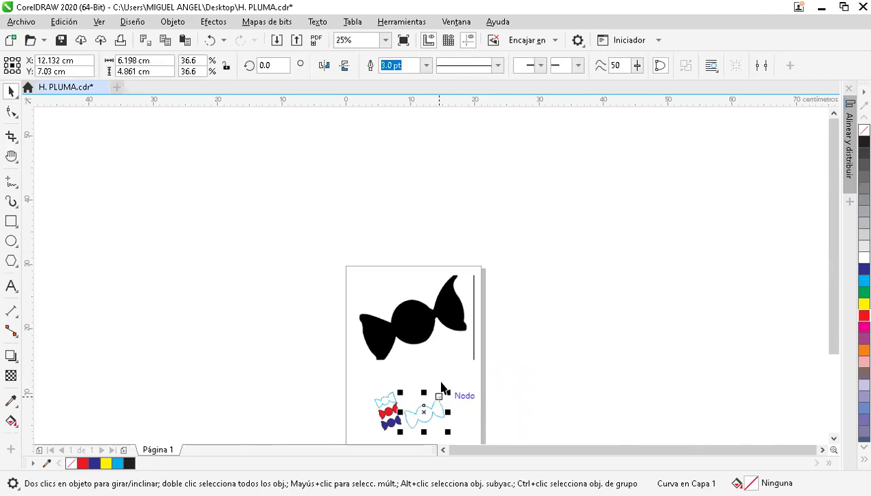
{"action": "left_click", "coordinate": [409, 351]}
Zoom in on the black candy with the Zoom tool so its silhouette fills the view for tracing
{"action": "scroll", "coordinate": [434, 352], "scroll_direction": "up", "scroll_amount": 1}
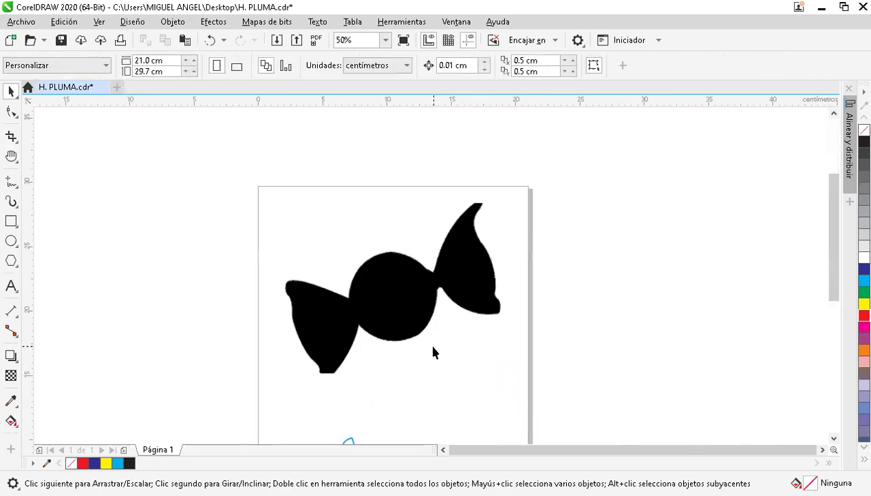
{"action": "scroll", "coordinate": [433, 352], "scroll_direction": "up", "scroll_amount": 1}
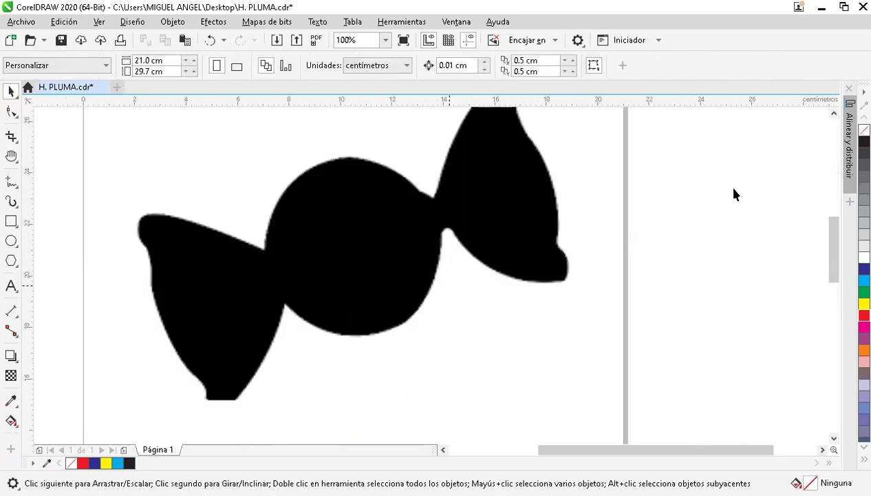
{"action": "left_click", "coordinate": [831, 115]}
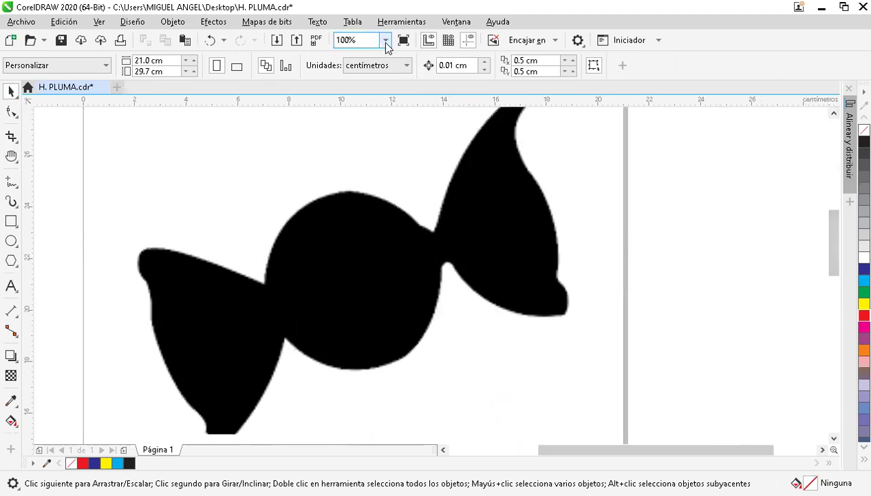
{"action": "left_click", "coordinate": [386, 41]}
{"action": "scroll", "coordinate": [542, 234], "scroll_direction": "down", "scroll_amount": 2}
{"action": "left_click", "coordinate": [16, 161]}
{"action": "left_click", "coordinate": [58, 157]}
{"action": "left_click_drag", "start_coordinate": [315, 164], "coordinate": [587, 342]}
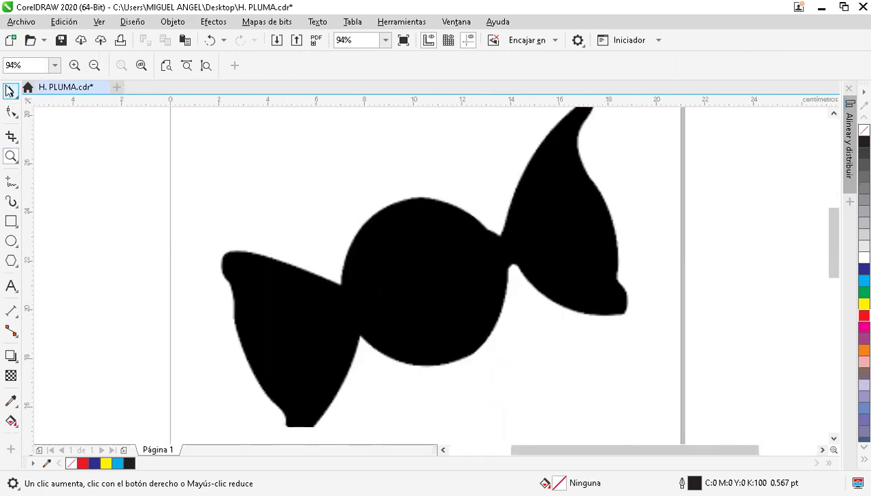
{"action": "left_click", "coordinate": [9, 91]}
{"action": "left_click", "coordinate": [834, 112]}
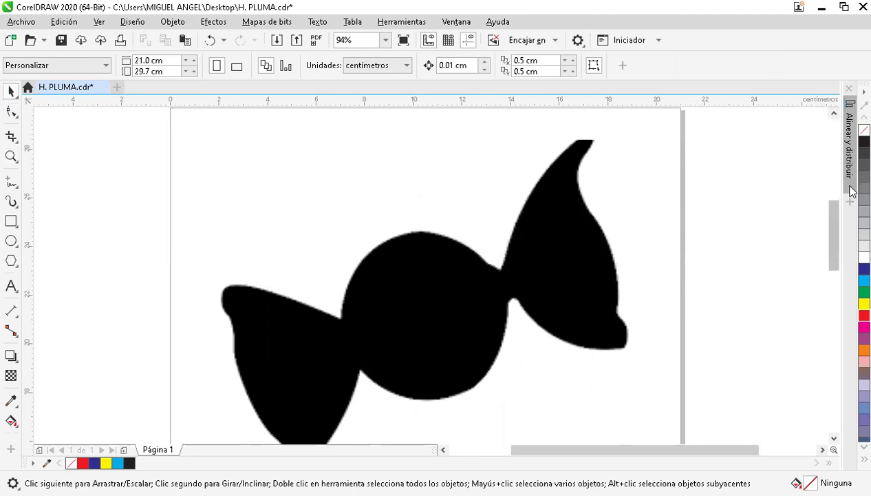
{"action": "scroll", "coordinate": [835, 210], "scroll_direction": "down", "scroll_amount": 2}
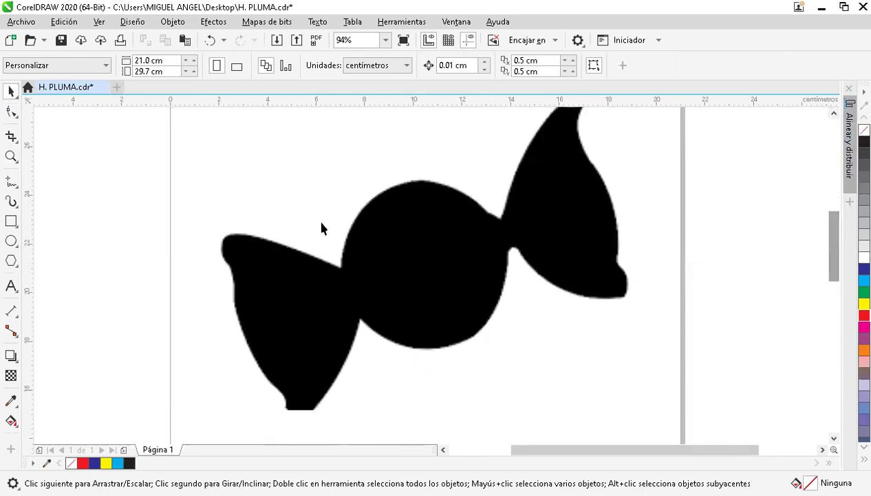
Activate the Pen tool (Pluma) and make red the document's default outline colour for graphic objects (Gráfico)
{"action": "left_click", "coordinate": [17, 186]}
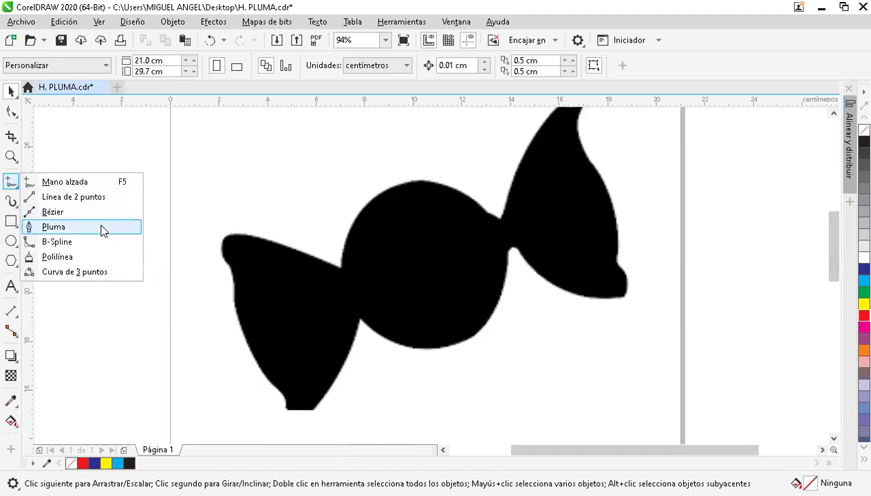
{"action": "left_click", "coordinate": [55, 226]}
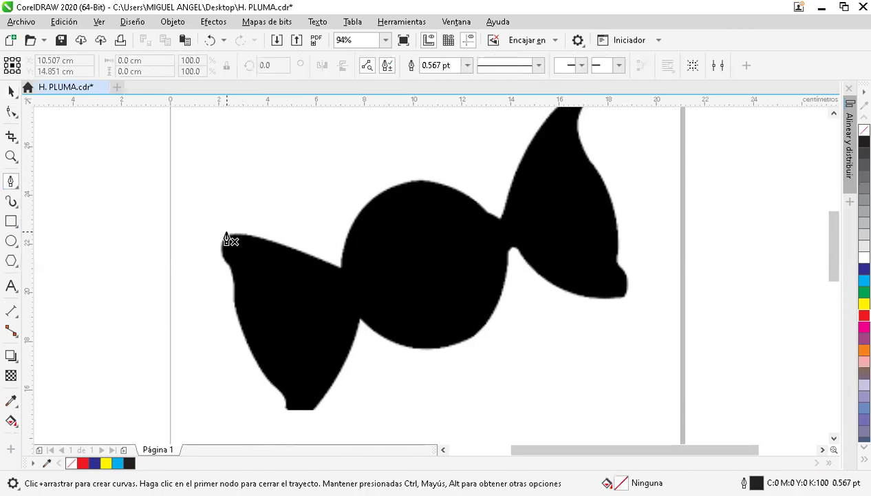
{"action": "left_click", "coordinate": [863, 318]}
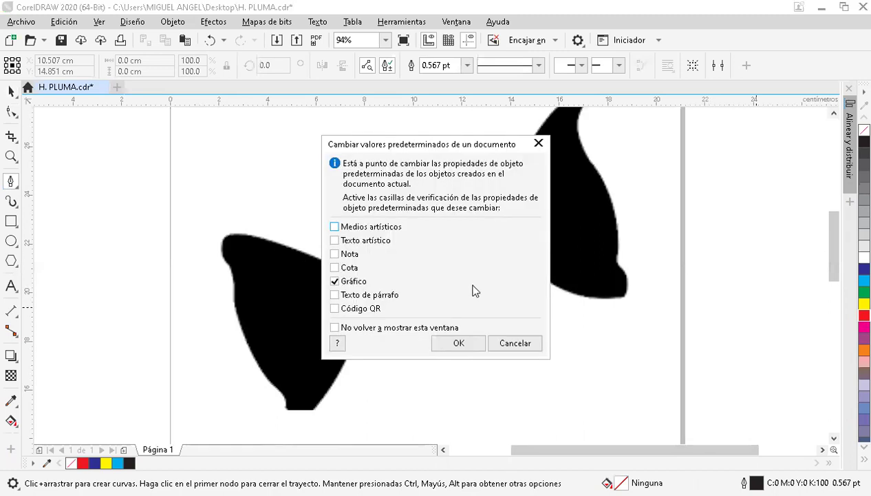
{"action": "left_click", "coordinate": [462, 342]}
Start a straight-segment pen path at the left wrapper's upper corner, through the left neck, to the upper right neck
{"action": "left_click", "coordinate": [230, 232]}
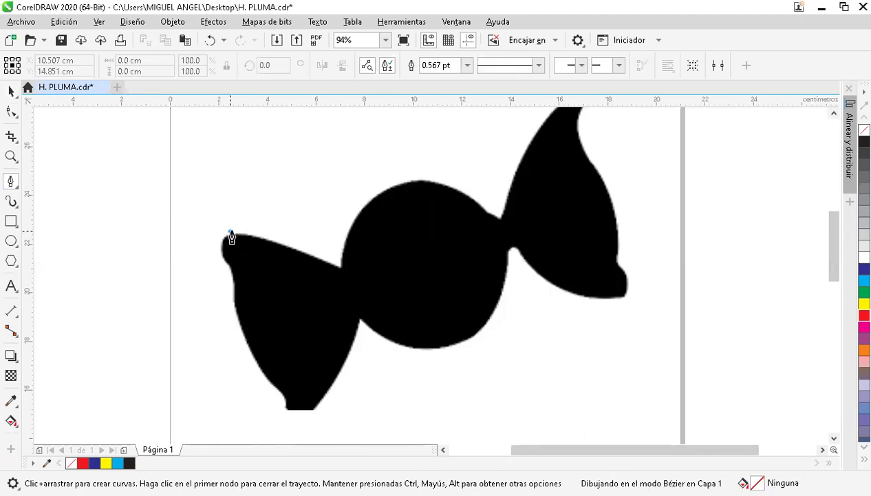
{"action": "left_click", "coordinate": [340, 267]}
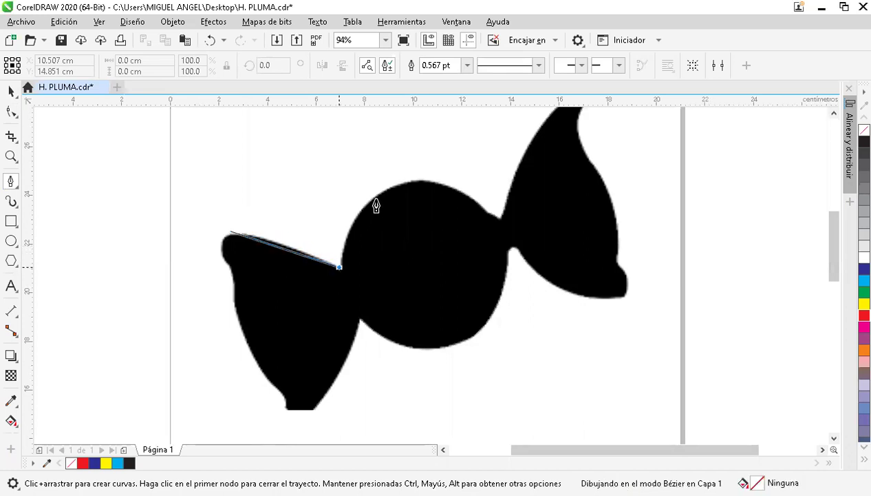
{"action": "left_click", "coordinate": [498, 219]}
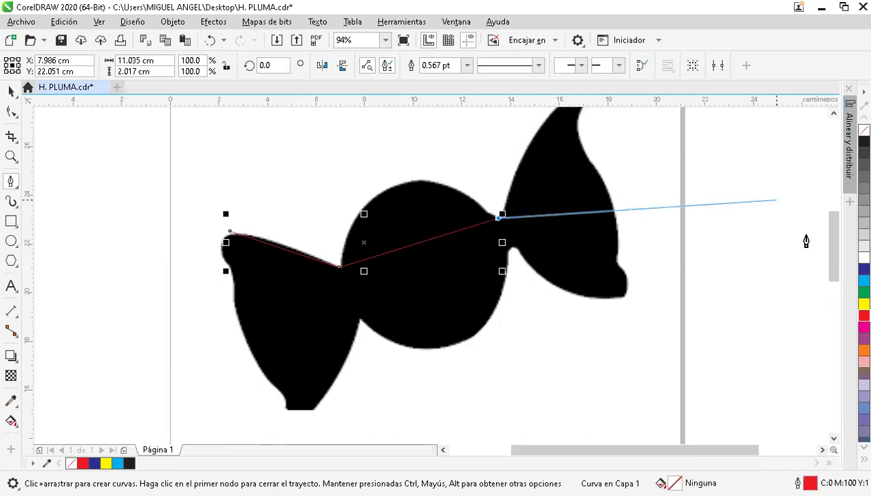
Continue the straight path around the right wrapper's flat upper tip and down its right edge to the lower corner
{"action": "scroll", "coordinate": [826, 227], "scroll_direction": "up", "scroll_amount": 1}
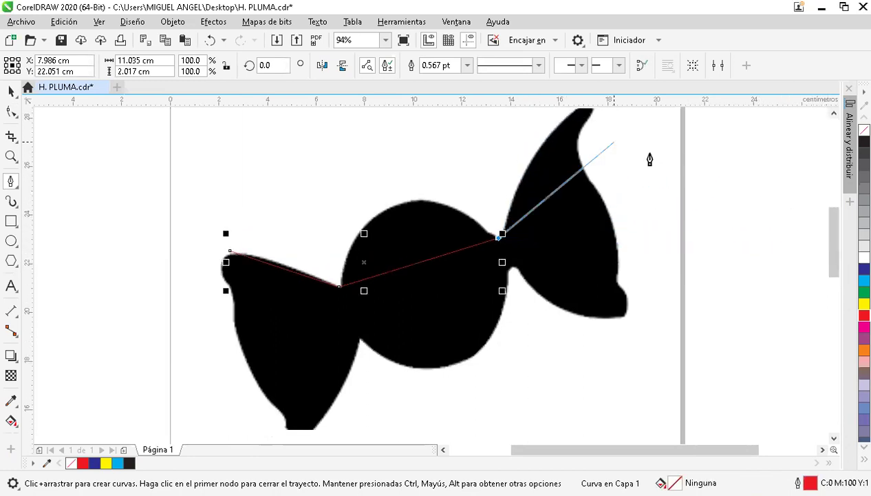
{"action": "scroll", "coordinate": [826, 222], "scroll_direction": "up", "scroll_amount": 2}
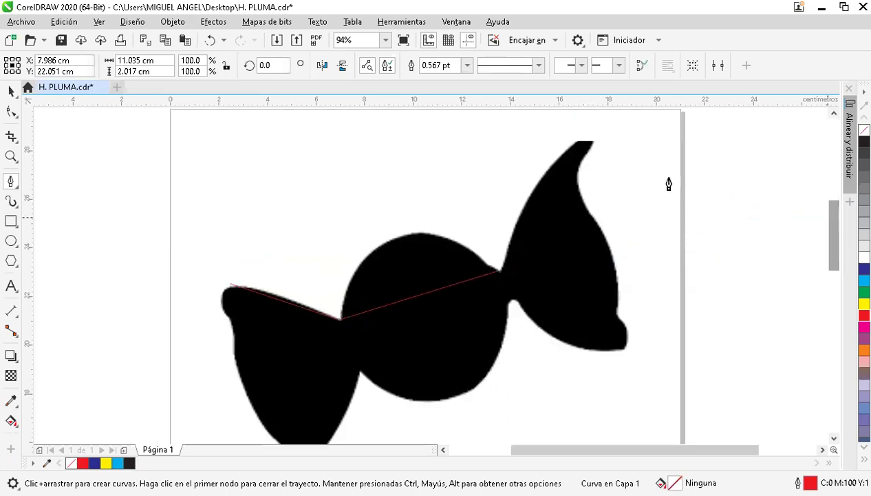
{"action": "left_click", "coordinate": [576, 143]}
{"action": "left_click_drag", "start_coordinate": [597, 141], "coordinate": [615, 322]}
{"action": "left_click", "coordinate": [616, 315]}
{"action": "left_click", "coordinate": [623, 352]}
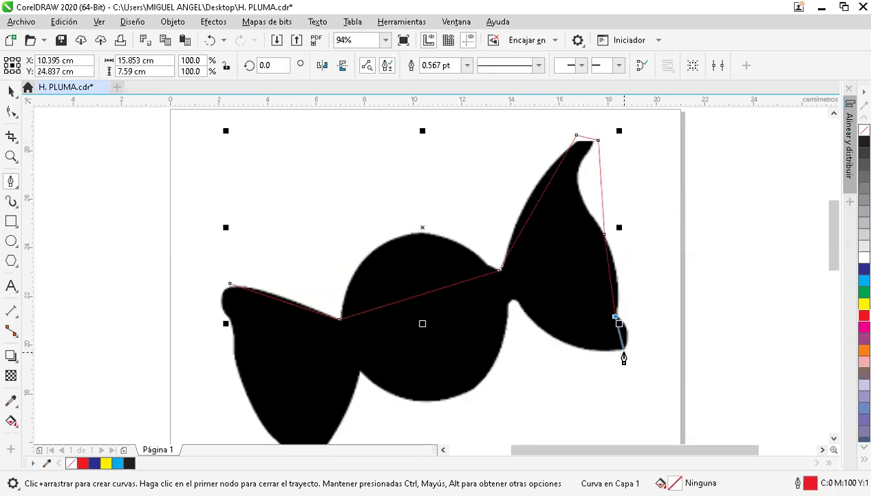
Run the straight path back through the lower right neck and across the candy's centre to the lower left neck
{"action": "left_click", "coordinate": [515, 299]}
{"action": "left_click_drag", "start_coordinate": [508, 304], "coordinate": [452, 389]}
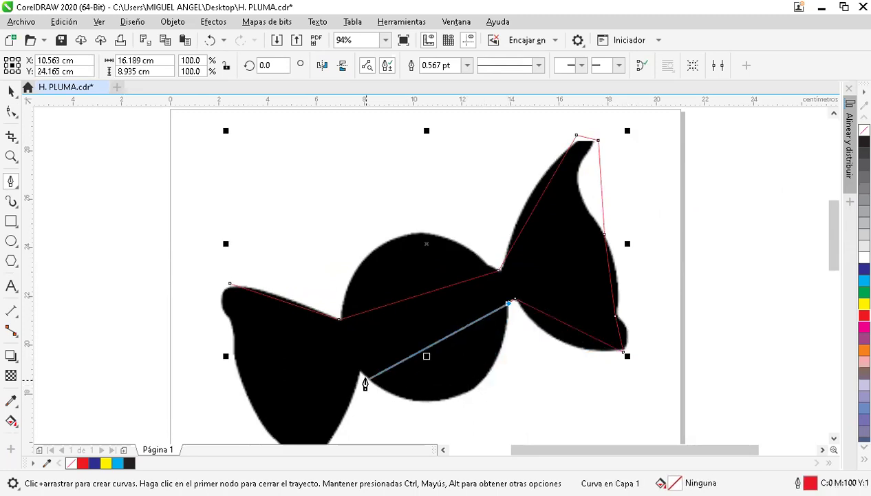
{"action": "left_click", "coordinate": [361, 373]}
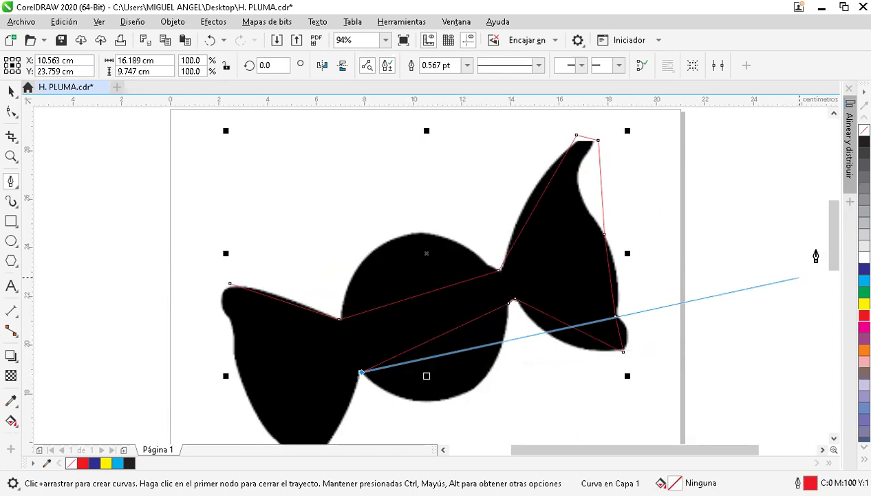
Trace the left wrapper's flat lower tip and left edge with straight segments and close the path at its starting node
{"action": "left_click_drag", "start_coordinate": [834, 244], "coordinate": [841, 259]}
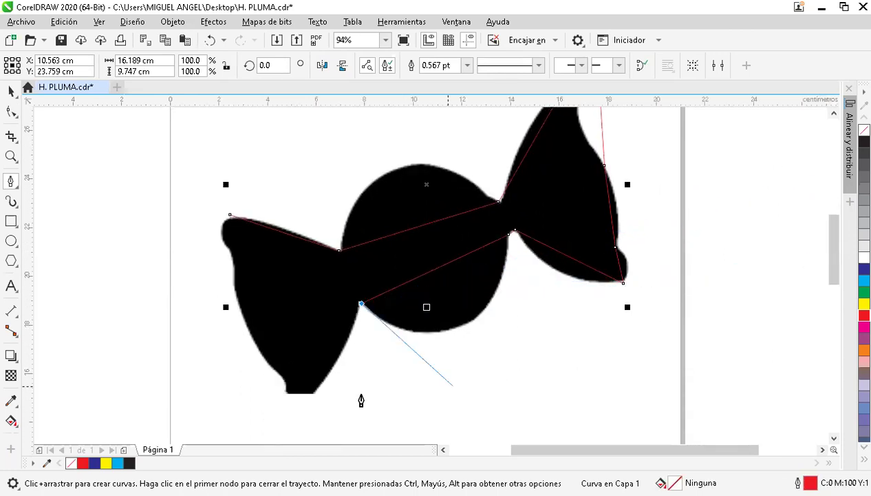
{"action": "left_click", "coordinate": [314, 394]}
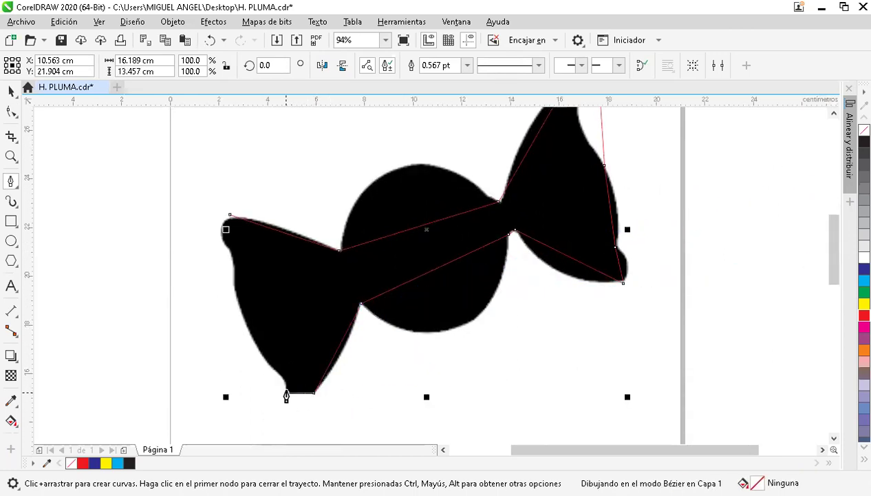
{"action": "left_click", "coordinate": [244, 322]}
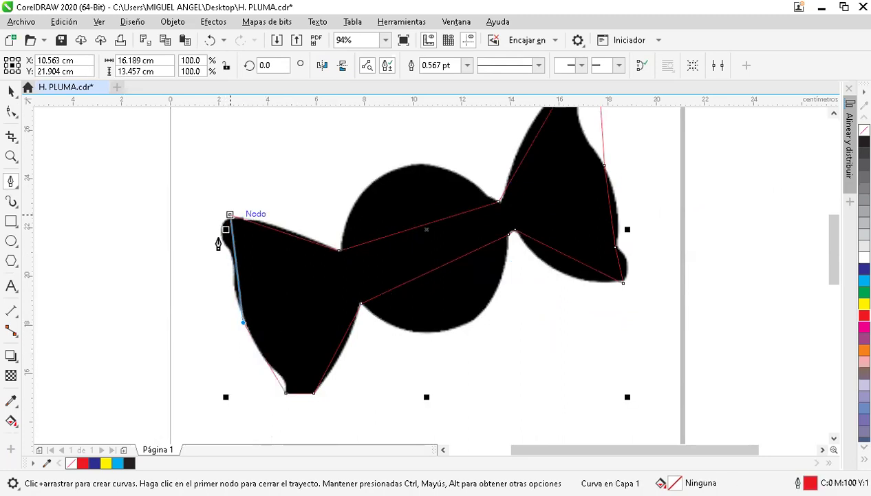
{"action": "left_click", "coordinate": [230, 255]}
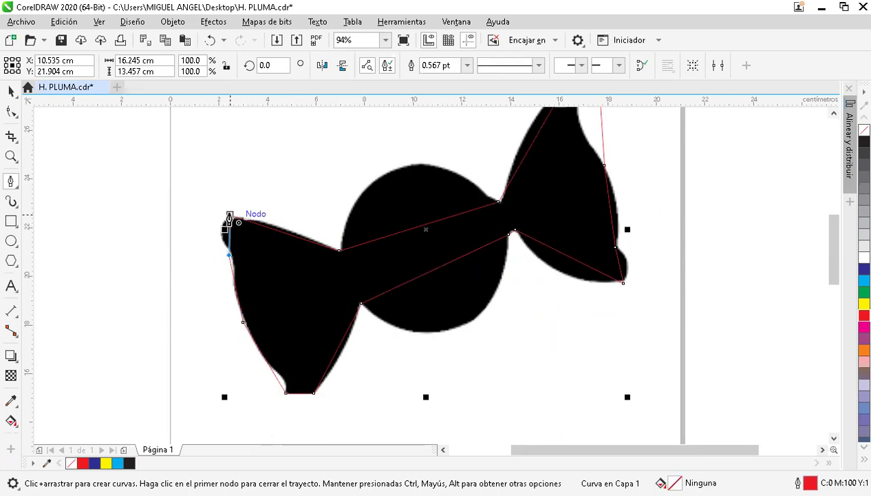
{"action": "left_click", "coordinate": [230, 217]}
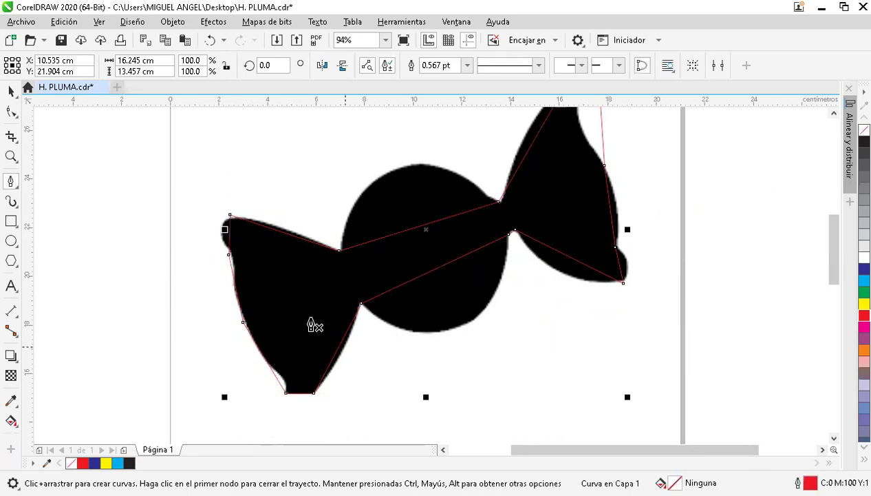
Fill the closed straight-sided candy shape with cyan and deselect it
{"action": "left_click", "coordinate": [18, 91]}
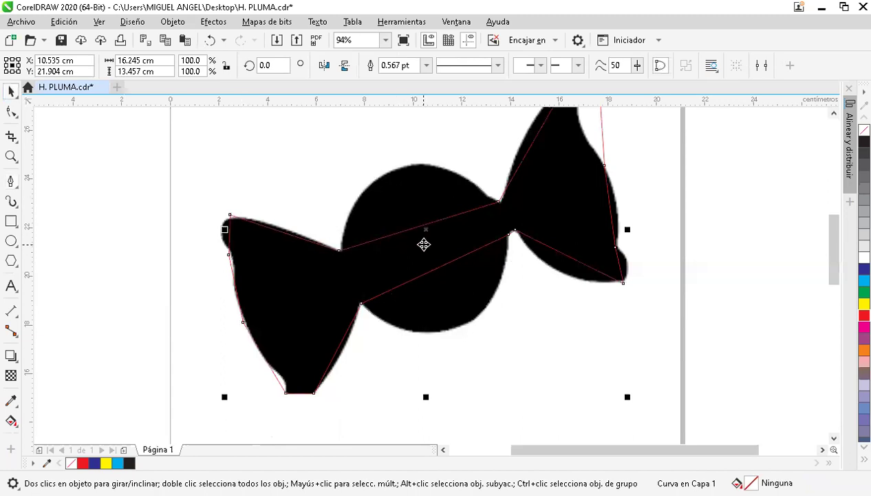
{"action": "left_click", "coordinate": [424, 242]}
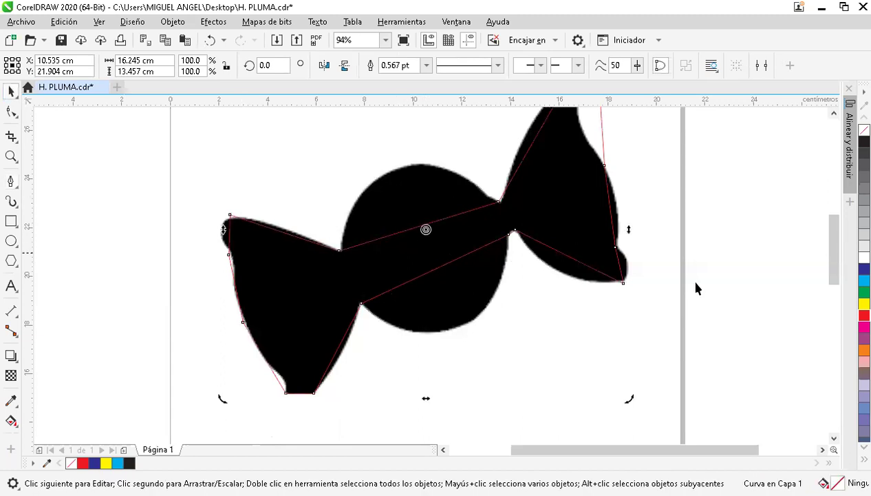
{"action": "left_click", "coordinate": [863, 269]}
{"action": "left_click", "coordinate": [863, 281]}
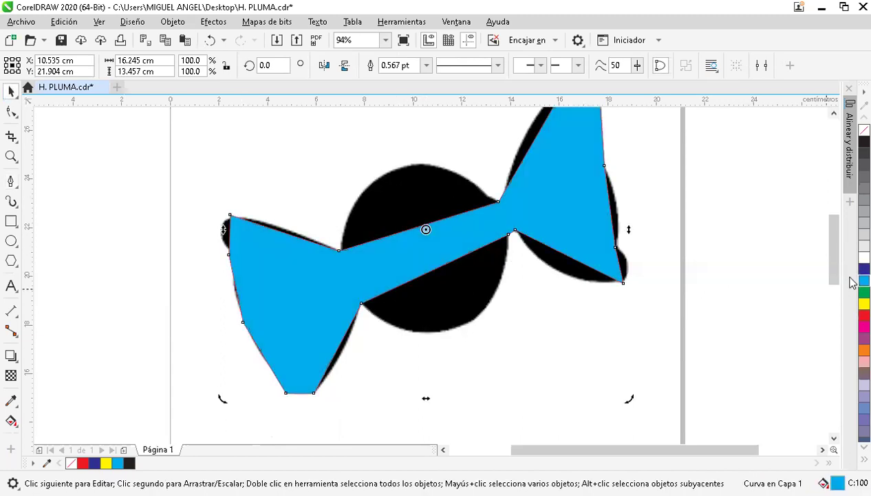
{"action": "scroll", "coordinate": [706, 330], "scroll_direction": "down", "scroll_amount": 3}
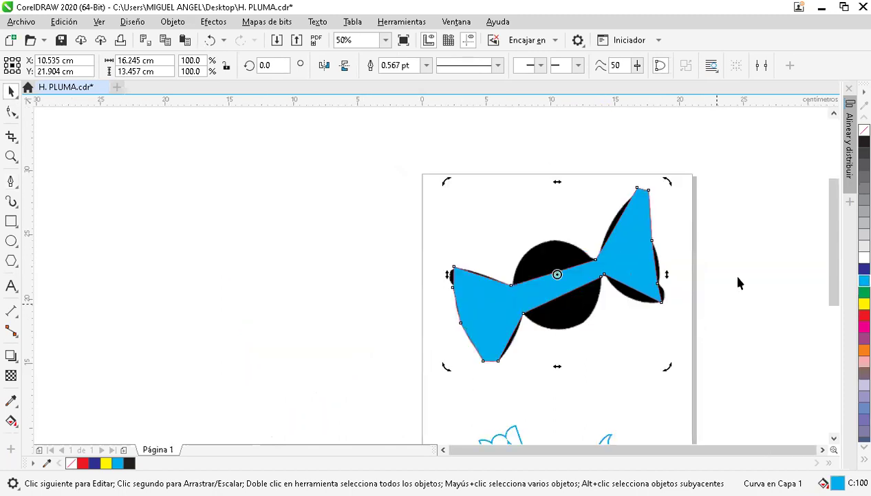
{"action": "left_click", "coordinate": [745, 270]}
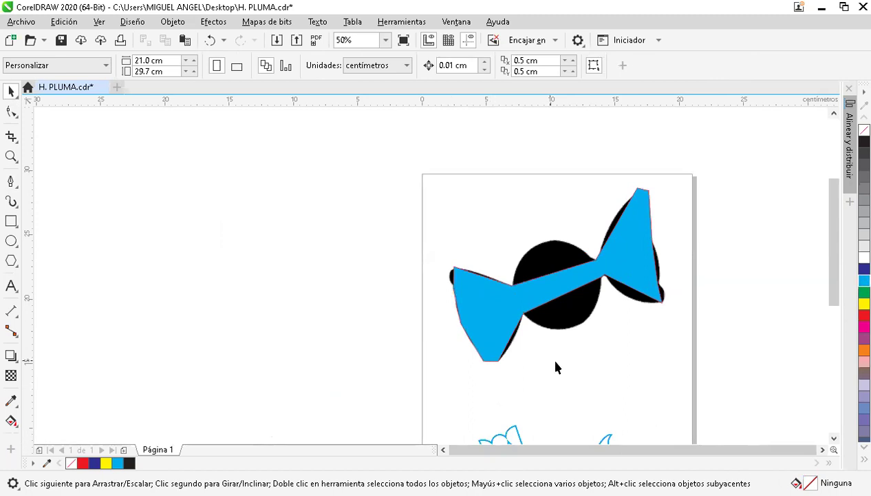
Delete the cyan straight-sided shape that covers the candy silhouette
{"action": "left_click", "coordinate": [574, 279]}
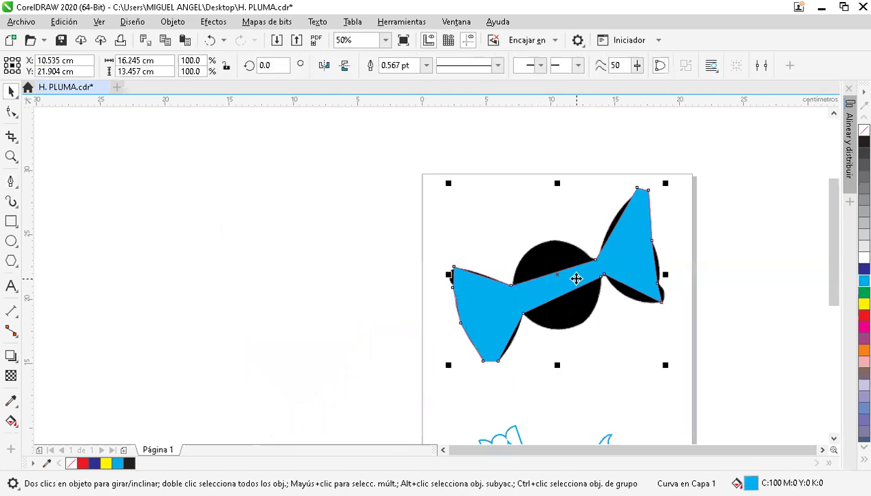
{"action": "right_click", "coordinate": [576, 278]}
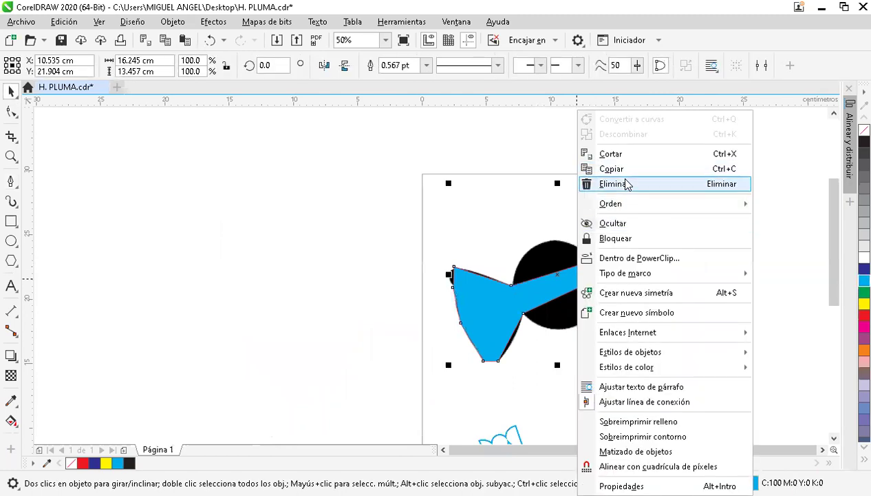
{"action": "left_click", "coordinate": [615, 184]}
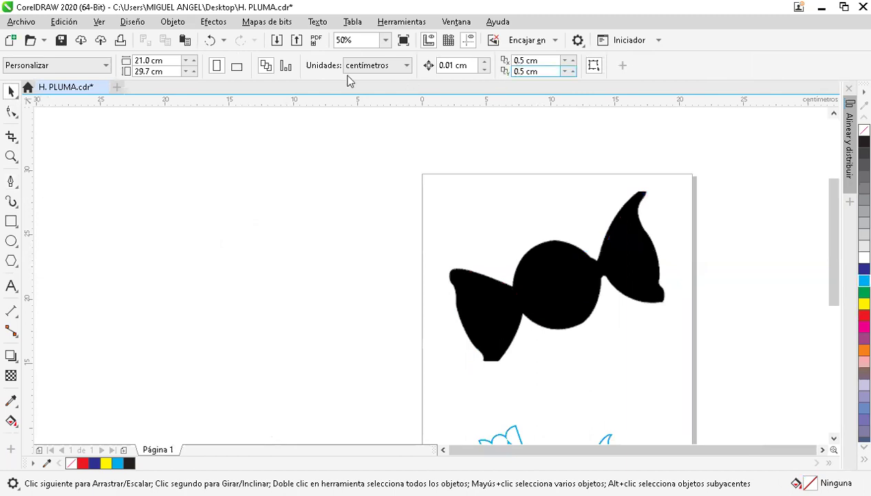
Activate the Pen tool and set its default outline width to 1.5 pt
{"action": "left_click", "coordinate": [486, 61]}
{"action": "left_click", "coordinate": [486, 61]}
{"action": "left_click", "coordinate": [486, 61]}
{"action": "left_click", "coordinate": [486, 61]}
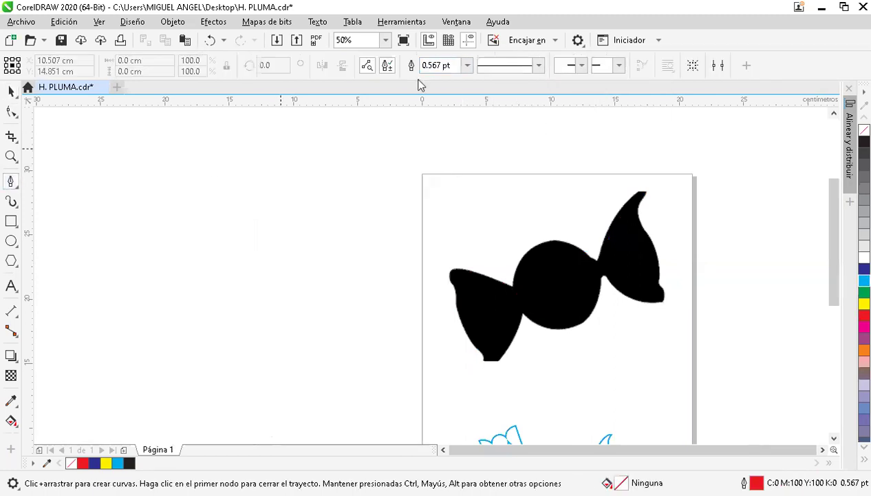
{"action": "left_click", "coordinate": [467, 64]}
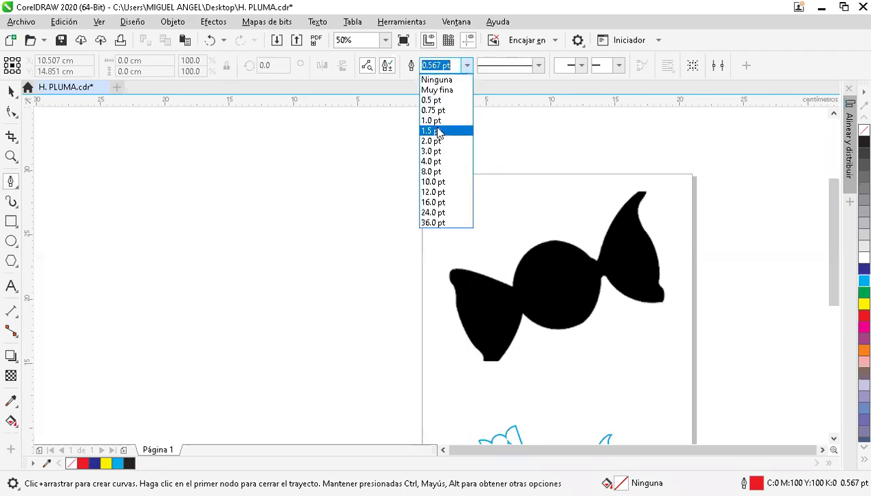
{"action": "key", "text": "Escape"}
{"action": "key", "text": "Return"}
{"action": "left_click", "coordinate": [455, 342]}
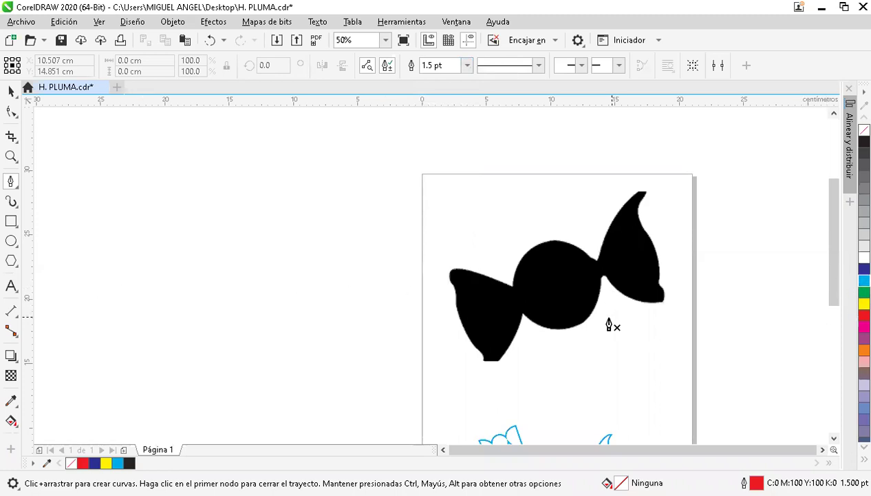
Start a straight-segment path at the left wrapper's upper tip and run it through the upper left neck to the upper right neck
{"action": "scroll", "coordinate": [609, 325], "scroll_direction": "up", "scroll_amount": 1}
{"action": "left_click", "coordinate": [295, 218]}
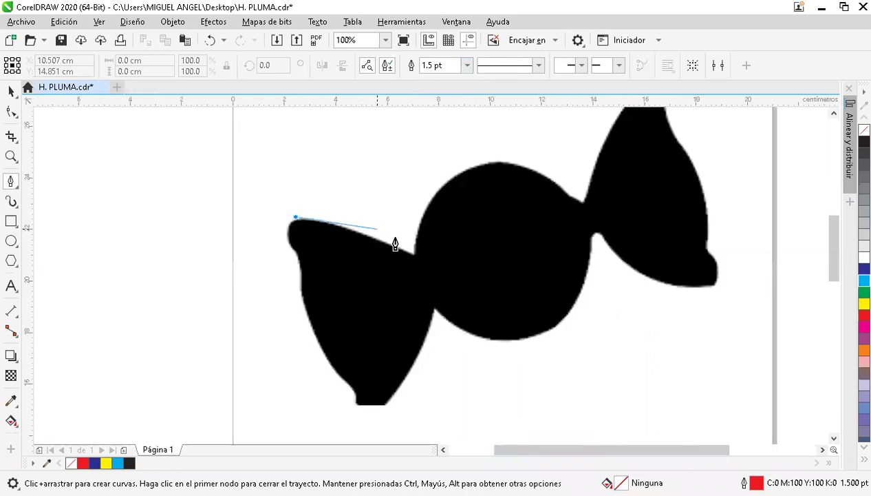
{"action": "left_click", "coordinate": [413, 257]}
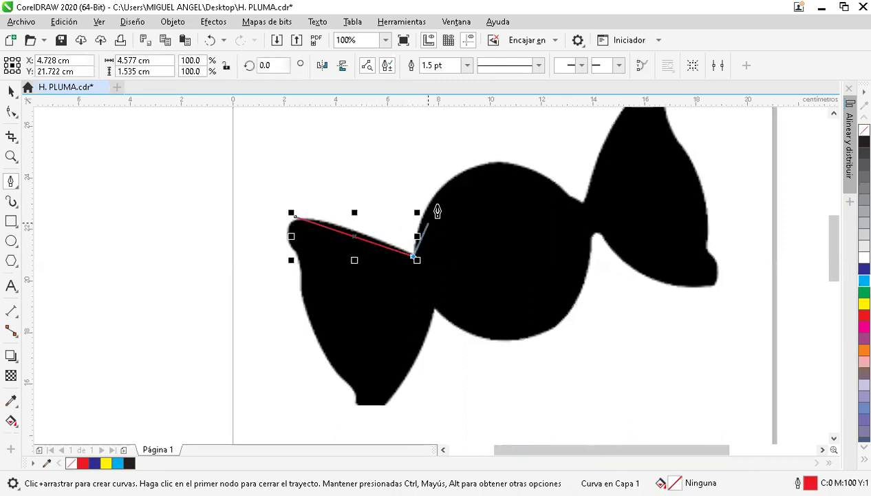
{"action": "left_click", "coordinate": [571, 199]}
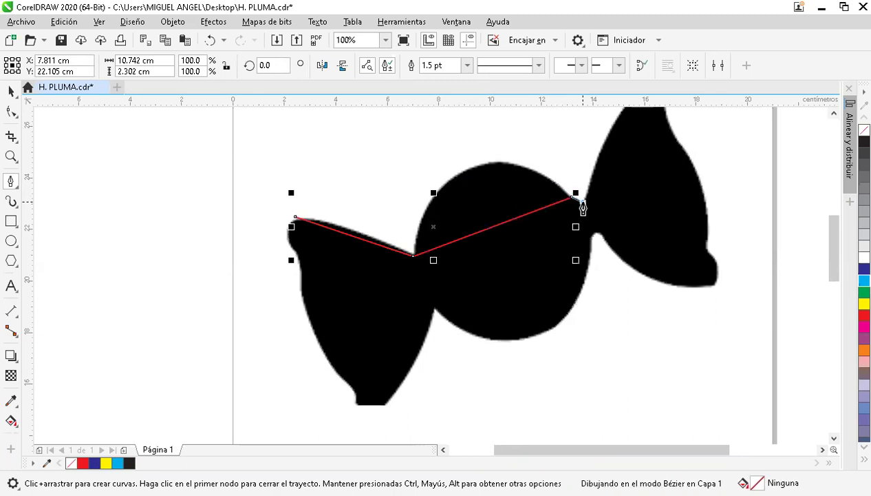
{"action": "left_click_drag", "start_coordinate": [834, 243], "coordinate": [833, 233]}
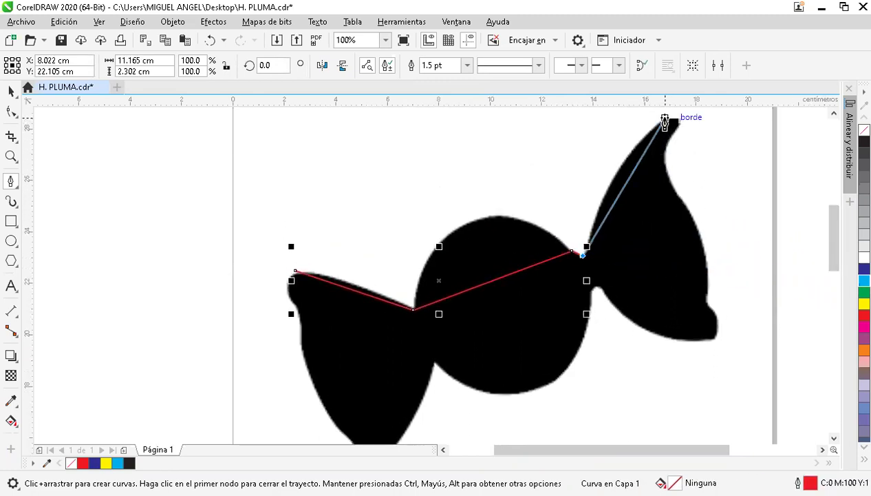
Continue the straight path along the right wrapper's flat upper tip and down its right edge to the lower corner
{"action": "left_click", "coordinate": [665, 120]}
{"action": "left_click", "coordinate": [686, 120]}
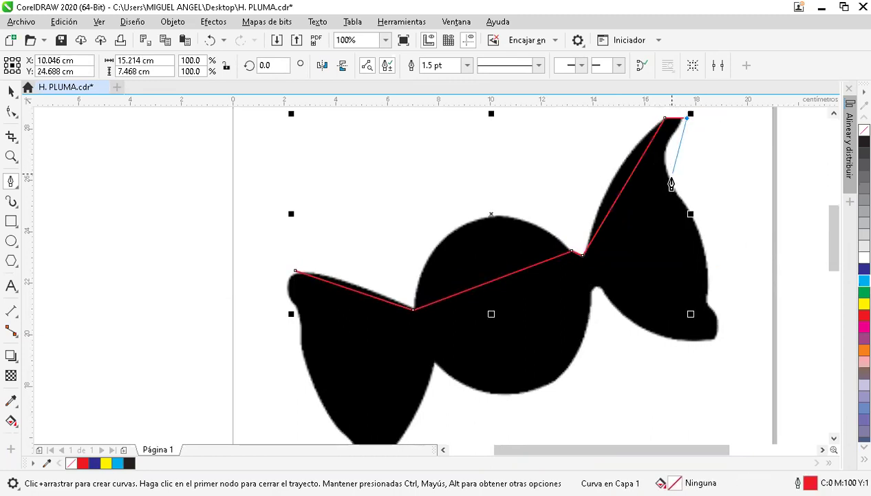
{"action": "left_click", "coordinate": [693, 219]}
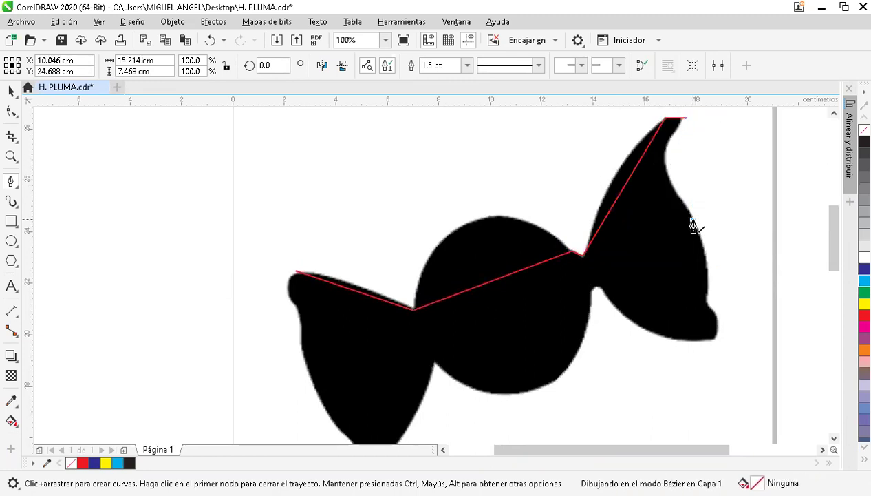
{"action": "left_click", "coordinate": [708, 306]}
{"action": "left_click", "coordinate": [715, 340]}
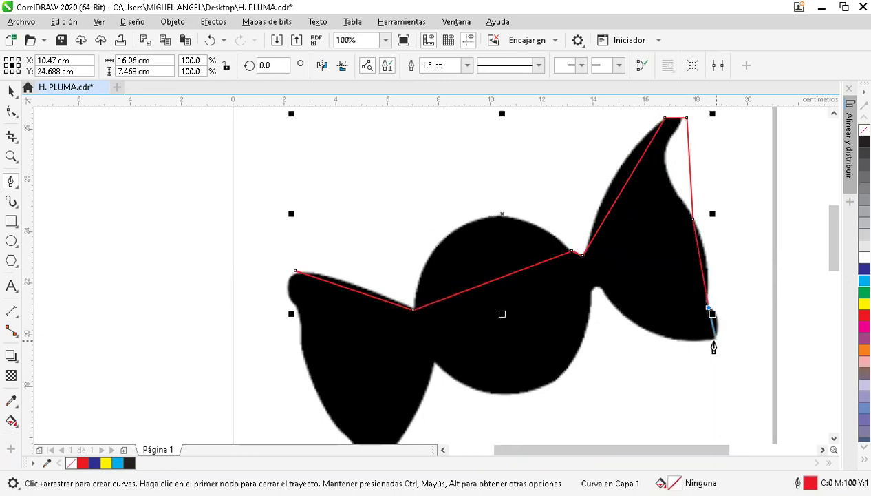
Run the straight path back through both lower necks and around the left wrapper, closing it at its starting node
{"action": "left_click", "coordinate": [598, 289]}
{"action": "left_click", "coordinate": [435, 360]}
{"action": "left_click_drag", "start_coordinate": [835, 246], "coordinate": [835, 264]}
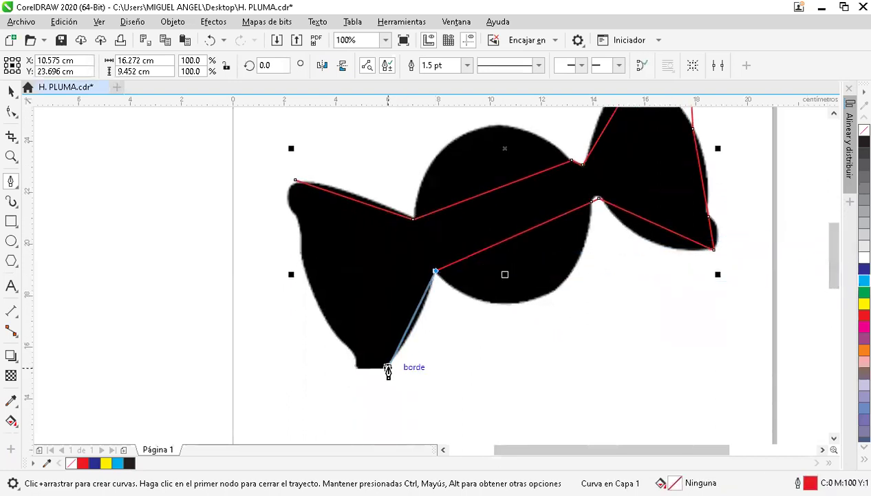
{"action": "left_click", "coordinate": [386, 367]}
{"action": "left_click", "coordinate": [352, 367]}
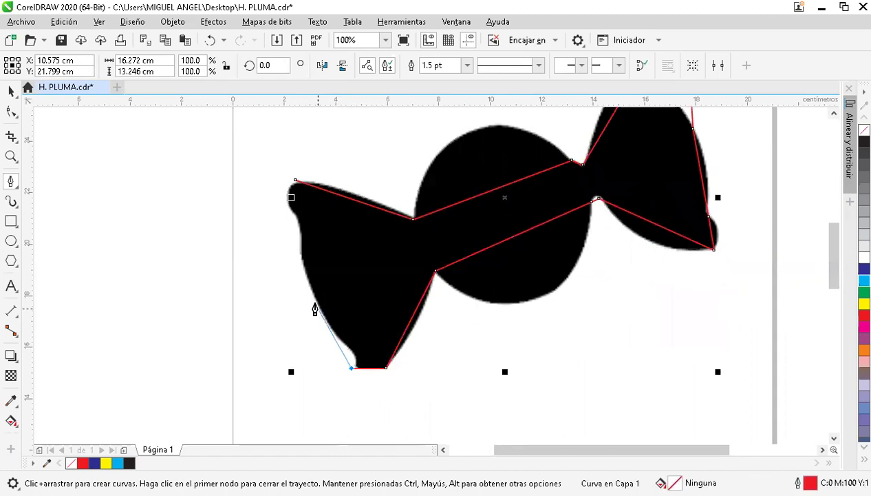
{"action": "left_click", "coordinate": [315, 304]}
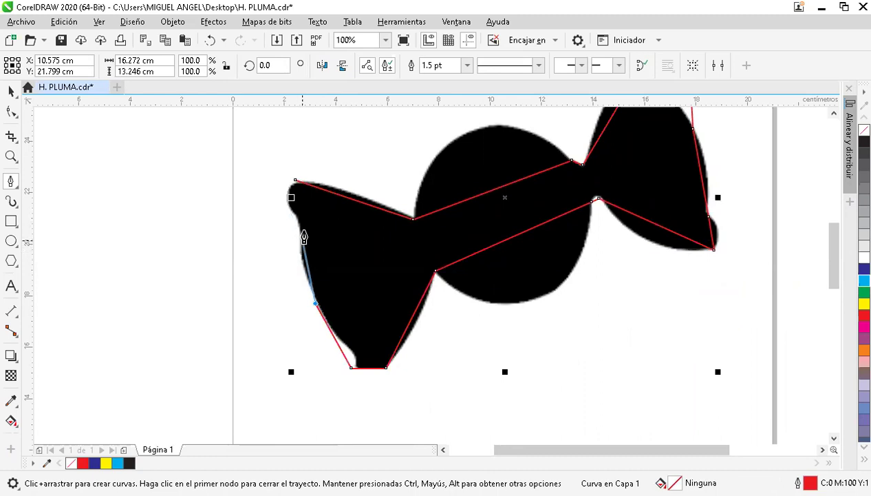
{"action": "left_click", "coordinate": [299, 224]}
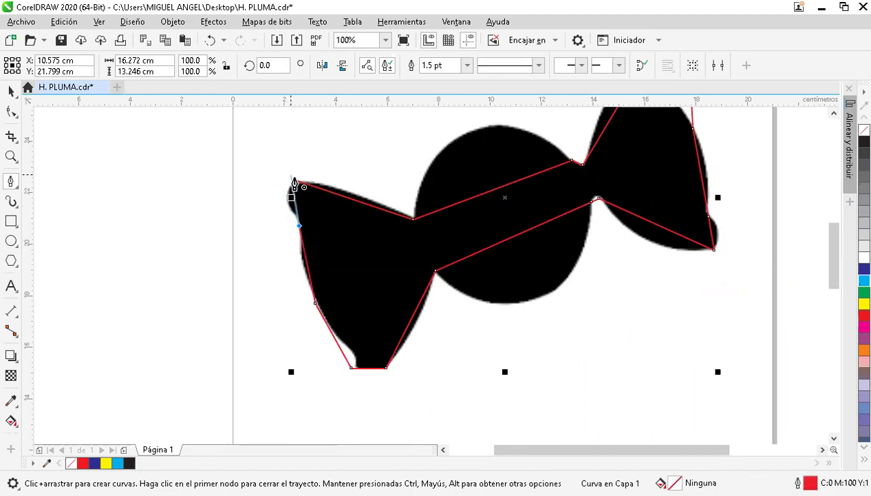
{"action": "left_click", "coordinate": [295, 180]}
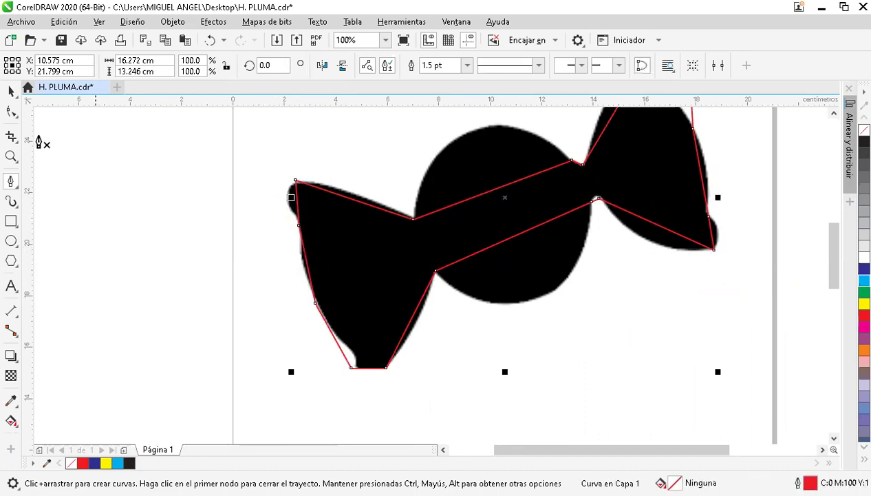
Try a cyan fill on the closed candy outline, remove the fill again and deselect the outline
{"action": "left_click", "coordinate": [402, 232]}
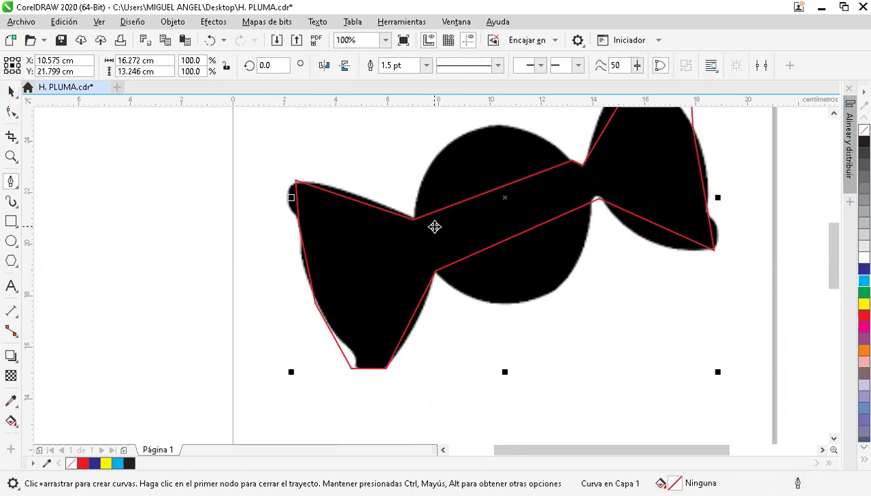
{"action": "left_click", "coordinate": [857, 280]}
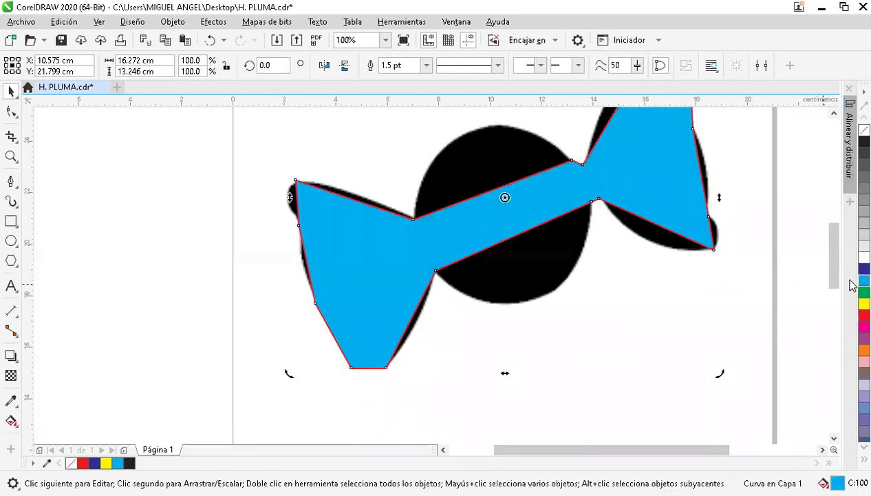
{"action": "left_click", "coordinate": [864, 129]}
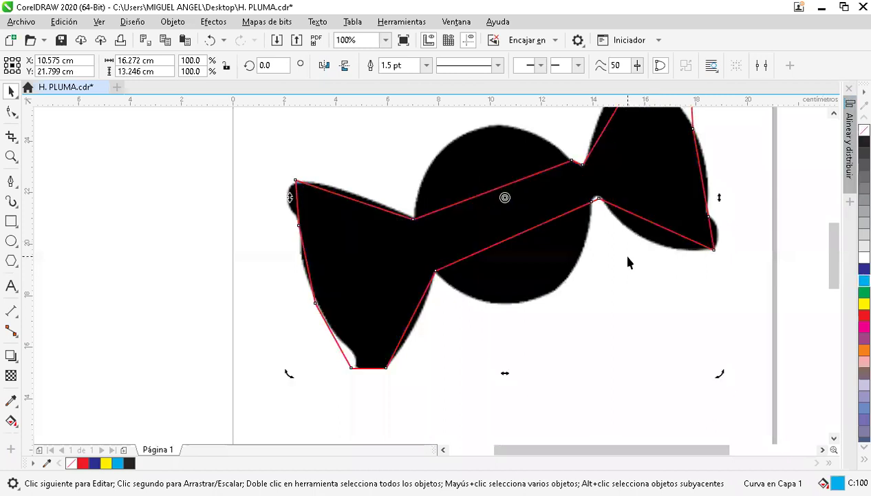
{"action": "left_click", "coordinate": [623, 254]}
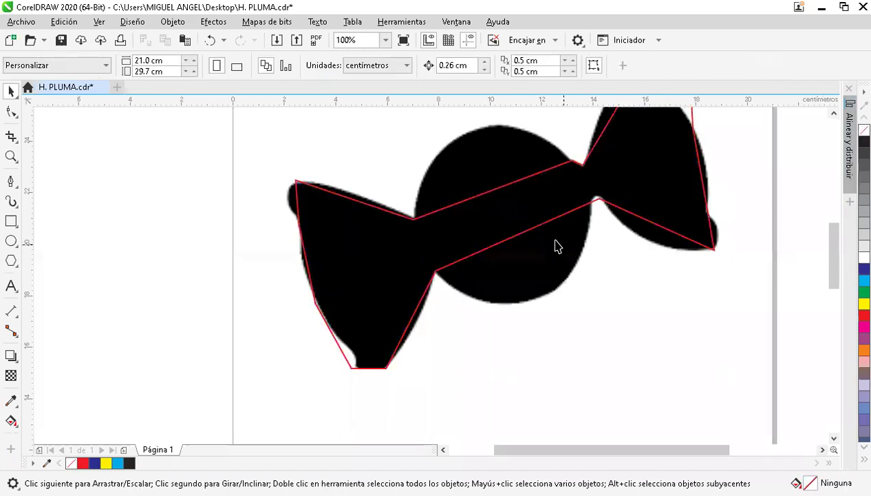
With the Shape tool, convert the outline's straight segment between the lower left and lower right necks to a curve
{"action": "left_click", "coordinate": [427, 282]}
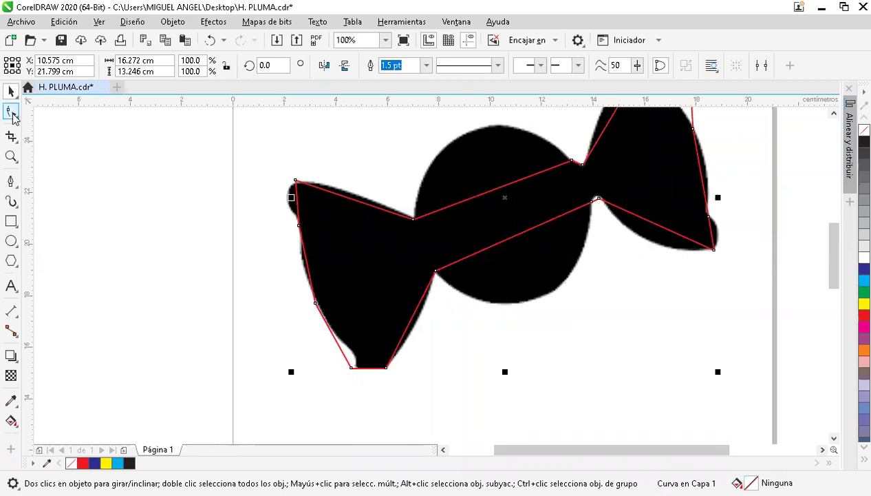
{"action": "scroll", "coordinate": [396, 337], "scroll_direction": "up", "scroll_amount": 2}
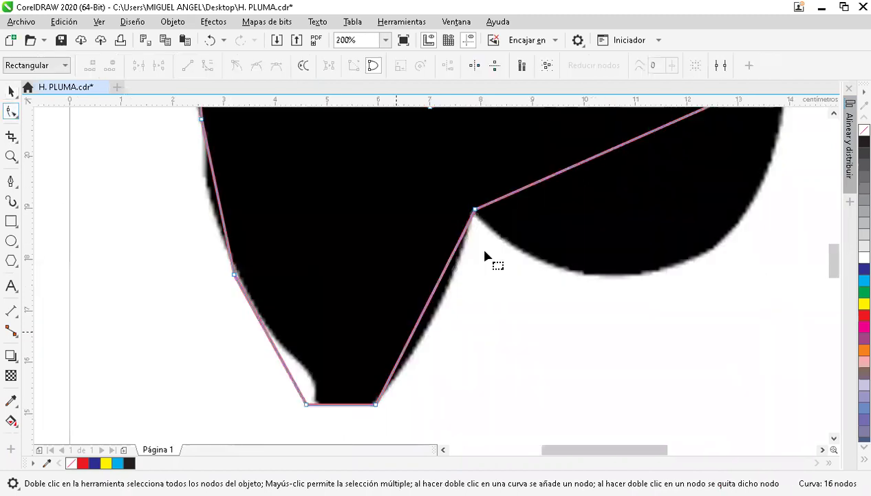
{"action": "left_click", "coordinate": [475, 210]}
{"action": "left_click", "coordinate": [376, 405]}
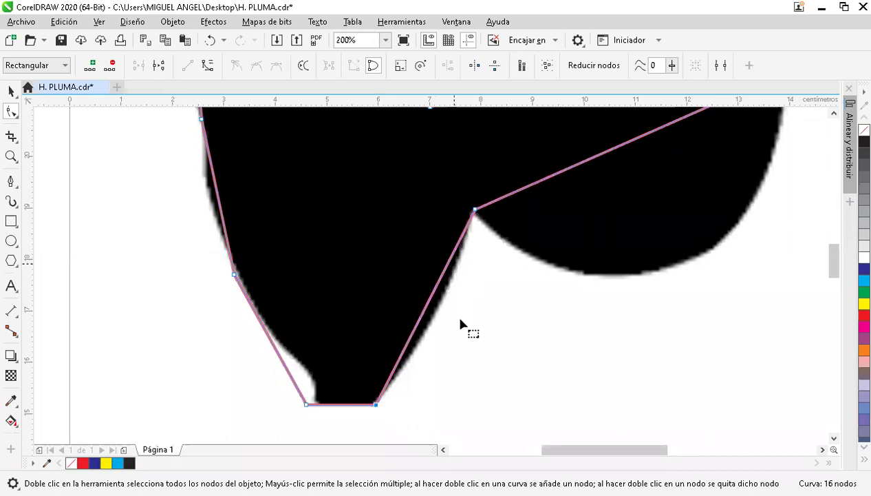
{"action": "left_click", "coordinate": [475, 210]}
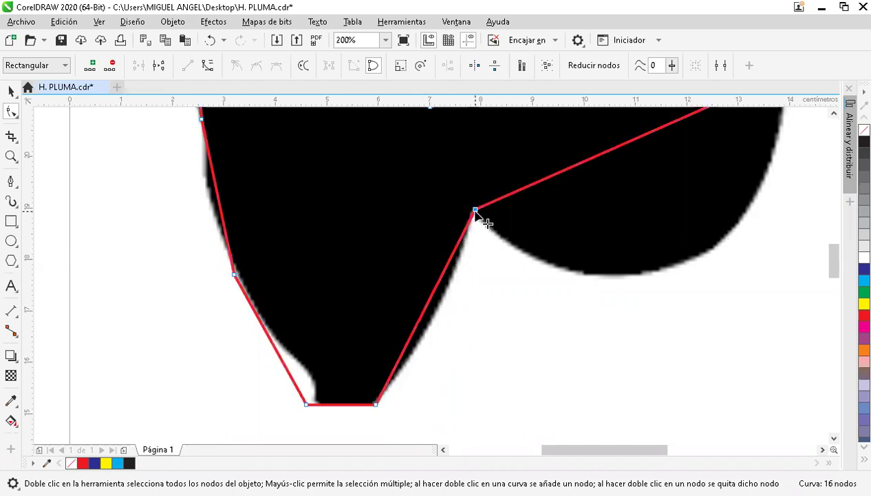
{"action": "right_click", "coordinate": [476, 211]}
{"action": "left_click", "coordinate": [531, 307]}
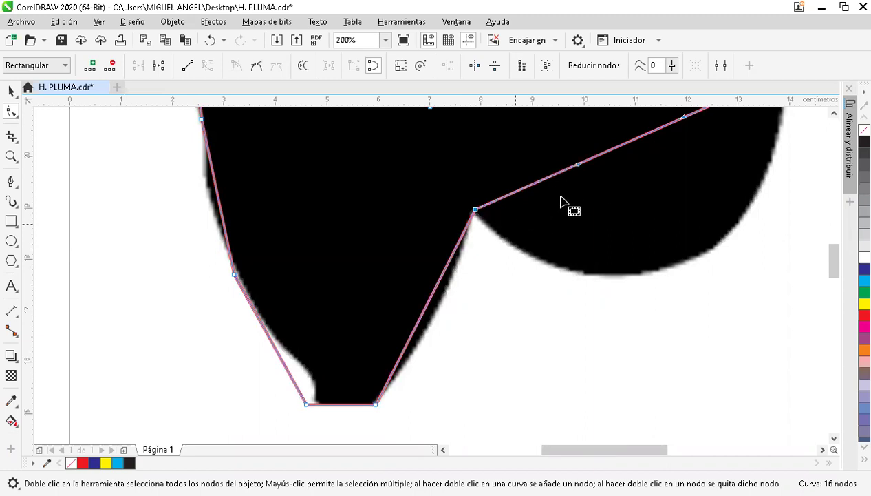
Bend the converted segment with both of its control handles so it follows the candy's round lower edge
{"action": "left_click_drag", "start_coordinate": [582, 171], "coordinate": [670, 335]}
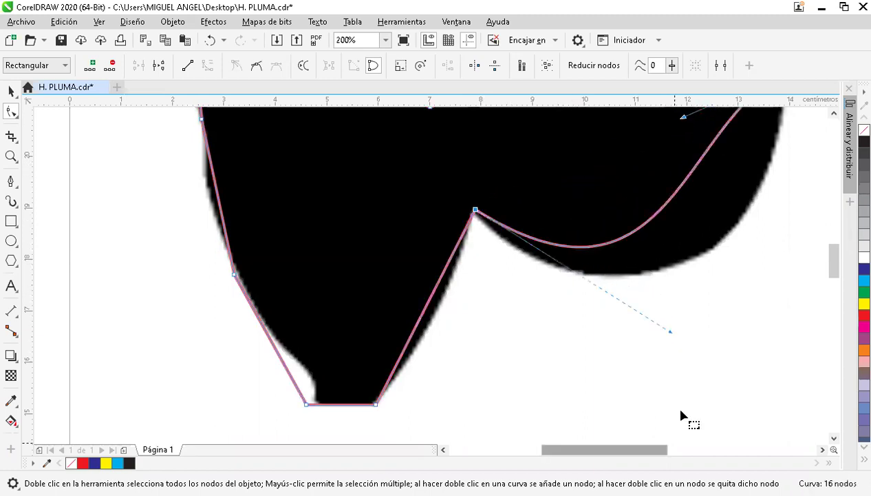
{"action": "scroll", "coordinate": [681, 416], "scroll_direction": "right", "scroll_amount": 3}
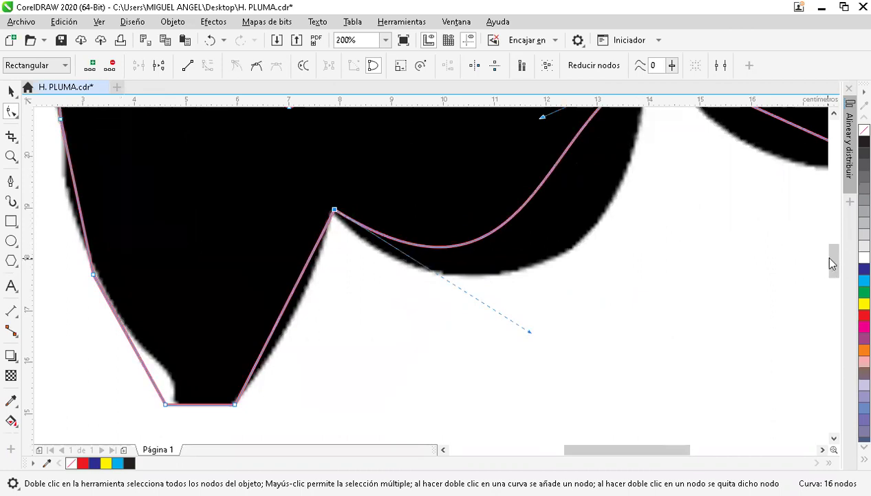
{"action": "scroll", "coordinate": [833, 263], "scroll_direction": "up", "scroll_amount": 2}
{"action": "left_click_drag", "start_coordinate": [542, 207], "coordinate": [647, 322]}
{"action": "left_click_drag", "start_coordinate": [531, 420], "coordinate": [491, 396]}
{"action": "scroll", "coordinate": [490, 434], "scroll_direction": "down", "scroll_amount": 1}
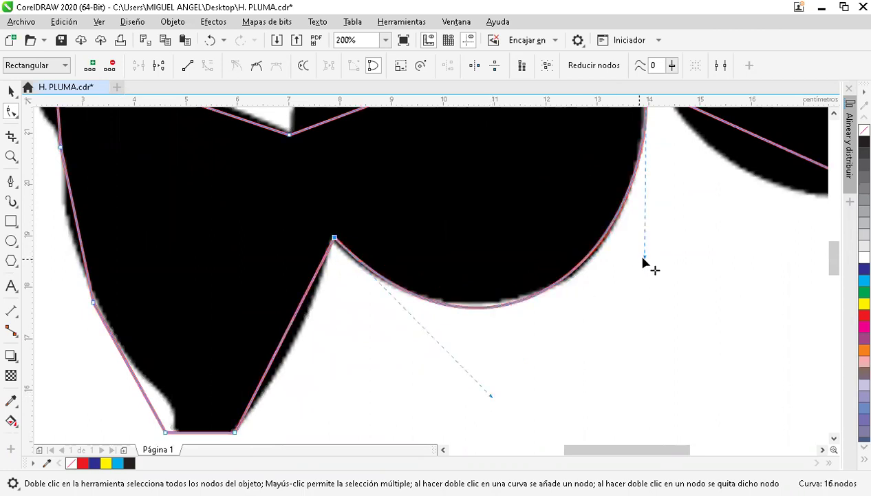
Fine-tune both control handles of the lower curve so it closely matches the silhouette up to the lower right neck
{"action": "left_click_drag", "start_coordinate": [650, 256], "coordinate": [662, 250]}
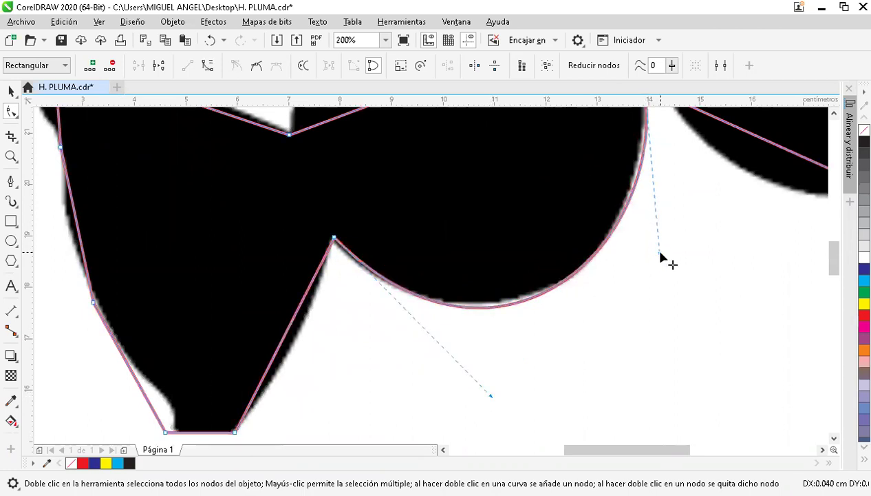
{"action": "left_click_drag", "start_coordinate": [488, 396], "coordinate": [487, 392]}
{"action": "left_click_drag", "start_coordinate": [662, 263], "coordinate": [663, 261]}
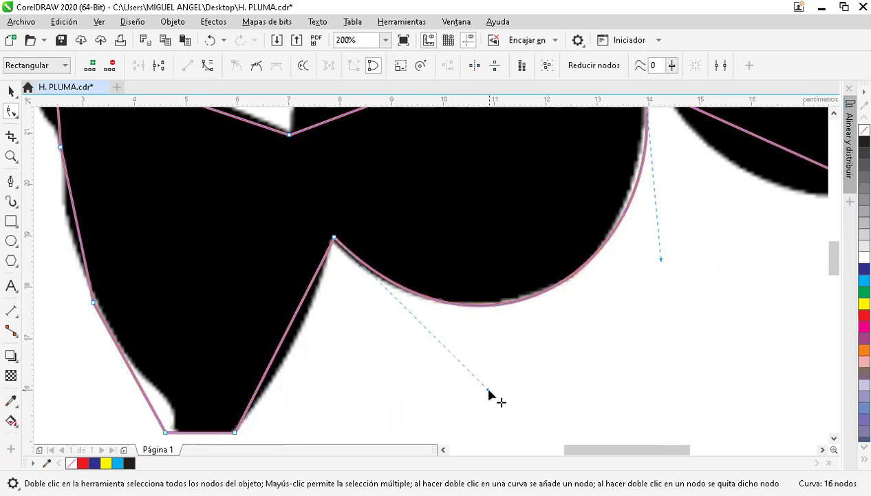
{"action": "left_click_drag", "start_coordinate": [486, 392], "coordinate": [477, 390]}
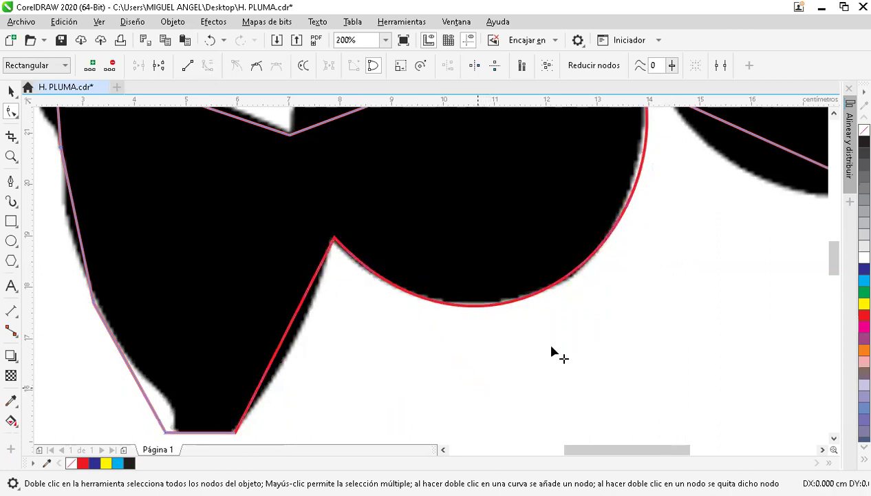
{"action": "left_click_drag", "start_coordinate": [661, 260], "coordinate": [667, 262]}
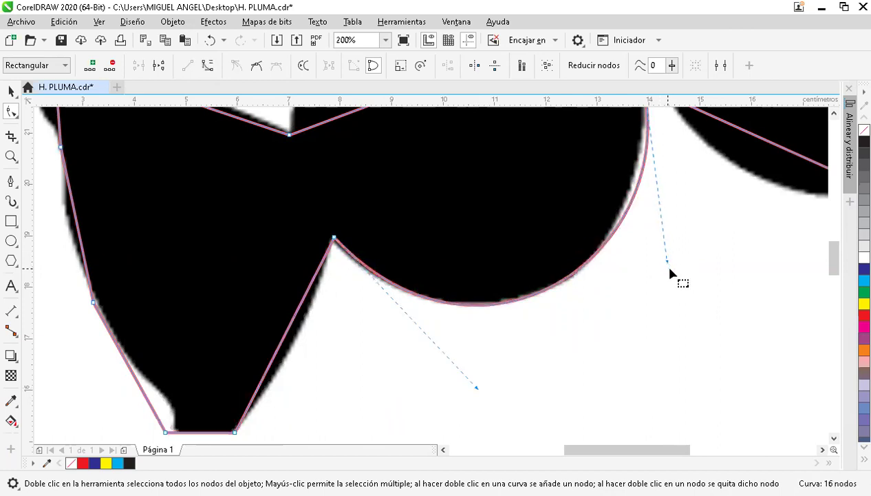
{"action": "left_click", "coordinate": [832, 112]}
{"action": "left_click", "coordinate": [832, 112]}
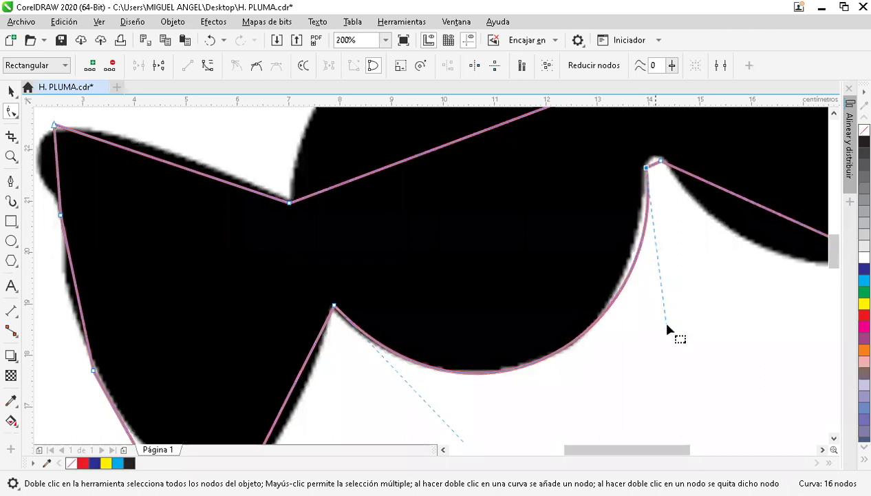
Reposition the lower left neck node on the silhouette's corner and readjust both control handles of the candy's round lower edge
{"action": "mouse_move", "coordinate": [668, 321]}
{"action": "left_mouse_down"}
{"action": "mouse_move", "coordinate": [661, 323]}
{"action": "mouse_move", "coordinate": [671, 331]}
{"action": "left_mouse_up"}
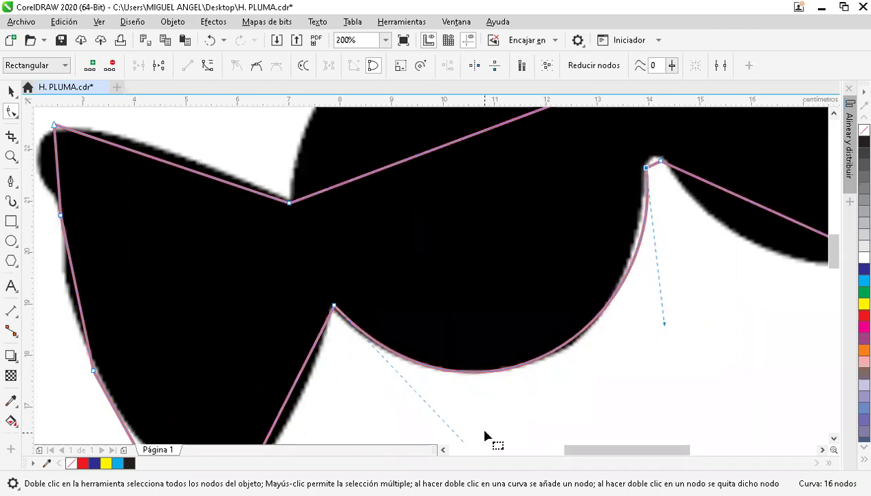
{"action": "left_click_drag", "start_coordinate": [322, 292], "coordinate": [351, 320]}
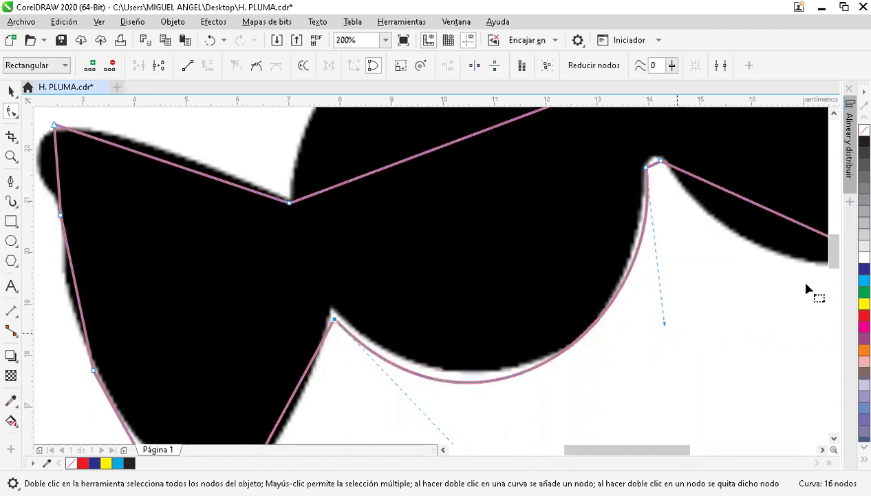
{"action": "left_click_drag", "start_coordinate": [833, 249], "coordinate": [833, 259]}
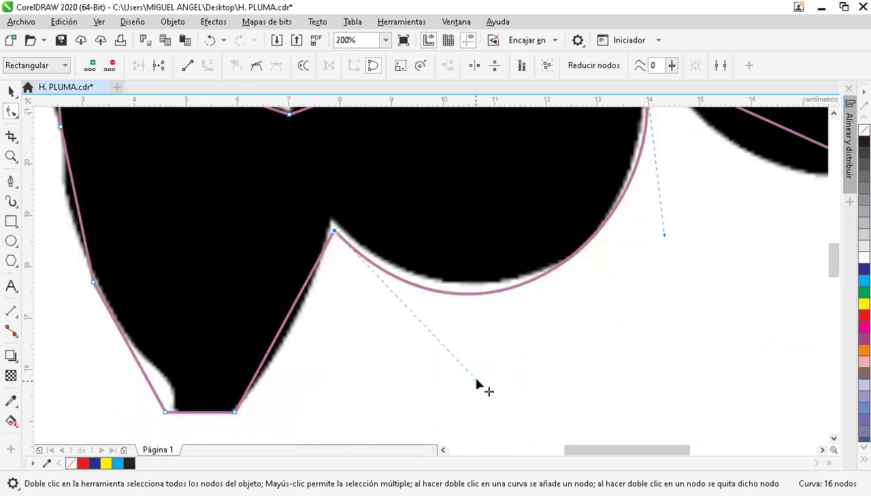
{"action": "left_click_drag", "start_coordinate": [465, 364], "coordinate": [474, 358]}
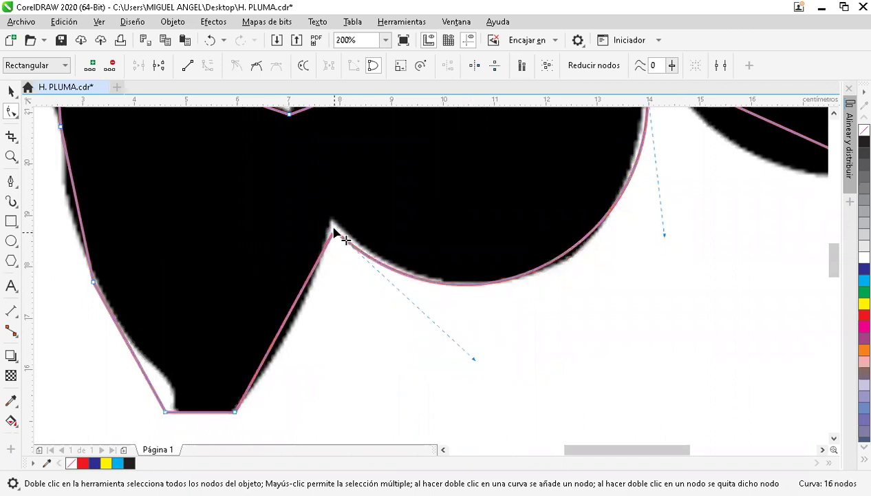
{"action": "left_click_drag", "start_coordinate": [334, 228], "coordinate": [333, 221]}
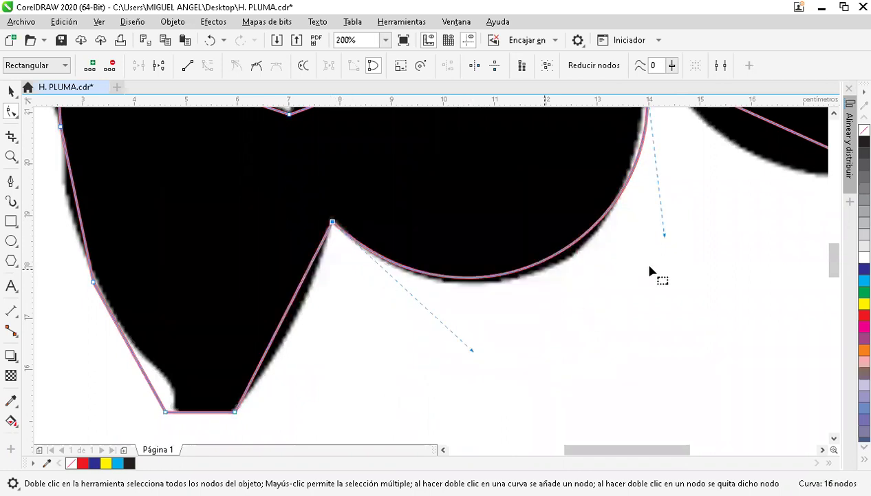
{"action": "left_click_drag", "start_coordinate": [665, 239], "coordinate": [674, 238]}
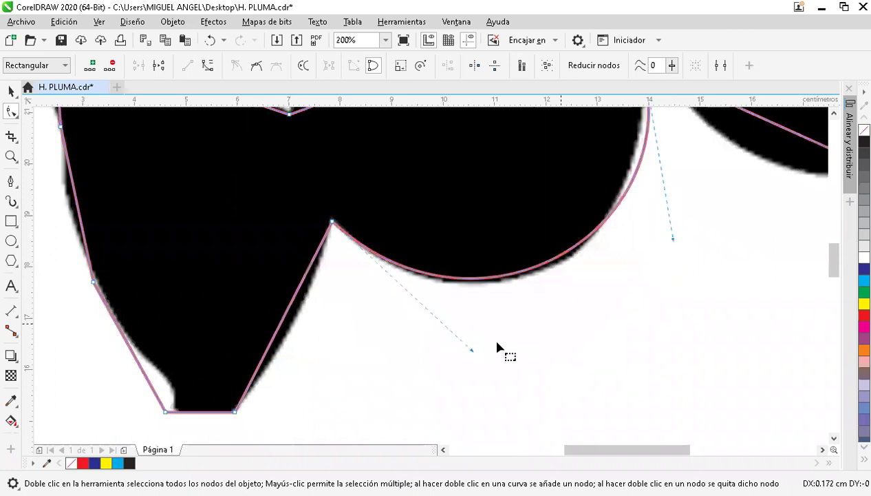
{"action": "left_click_drag", "start_coordinate": [473, 351], "coordinate": [484, 364]}
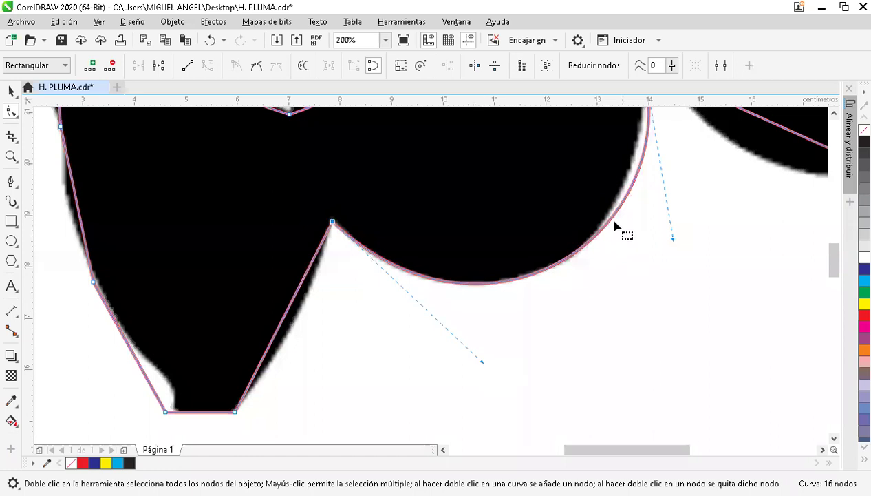
Refine both control handles so the lower curve hugs the candy's round edge between the lower left and lower right necks
{"action": "scroll", "coordinate": [835, 247], "scroll_direction": "up", "scroll_amount": 3}
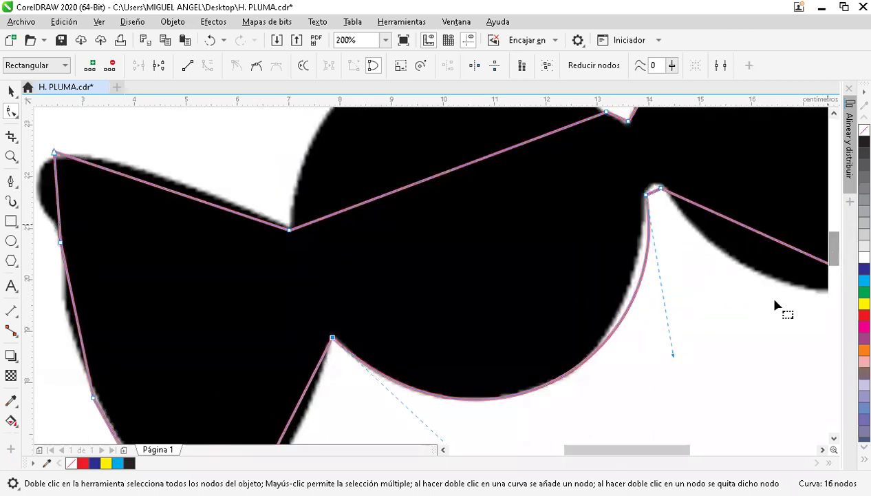
{"action": "left_click_drag", "start_coordinate": [674, 356], "coordinate": [658, 355]}
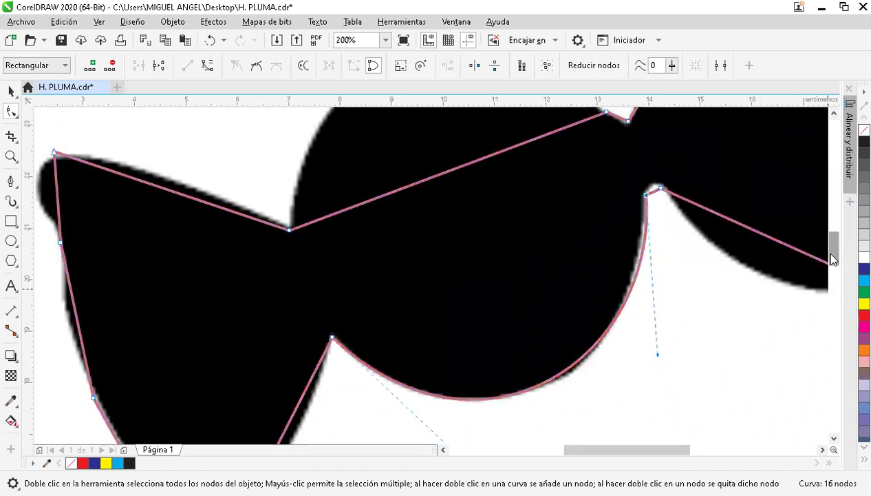
{"action": "scroll", "coordinate": [822, 265], "scroll_direction": "down", "scroll_amount": 2}
{"action": "left_click_drag", "start_coordinate": [483, 404], "coordinate": [500, 398]}
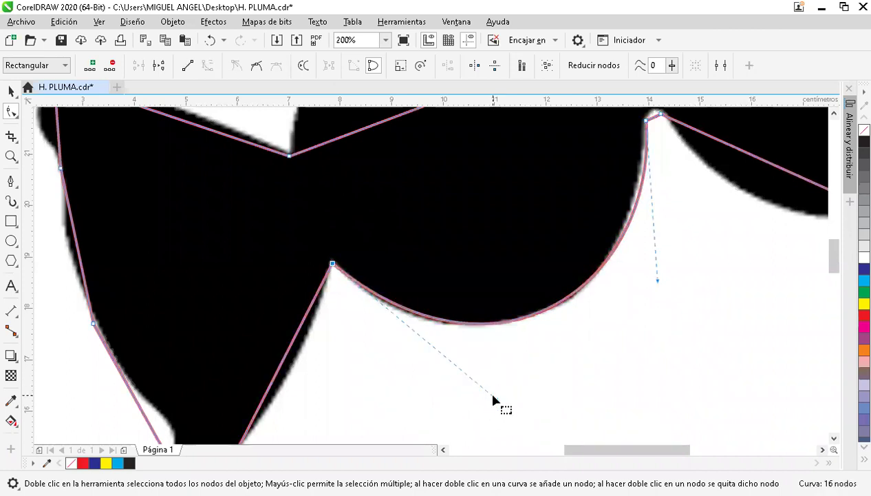
{"action": "left_click", "coordinate": [490, 401]}
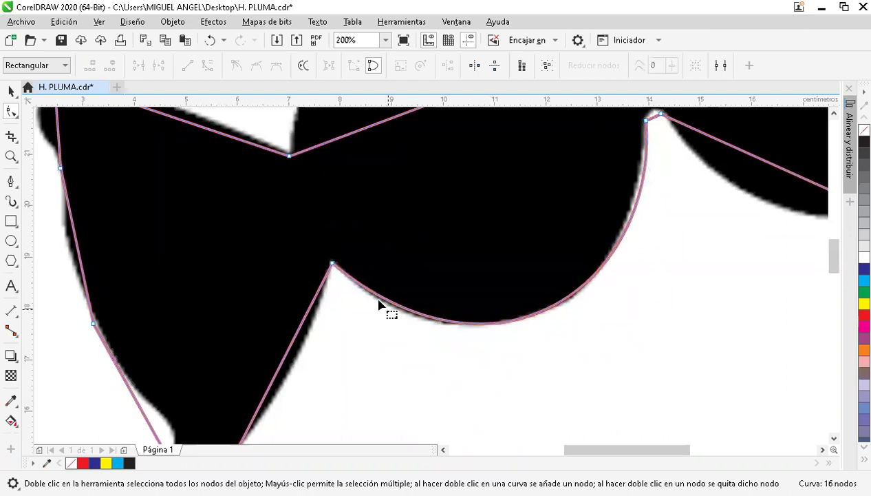
{"action": "left_click", "coordinate": [333, 264]}
{"action": "left_click_drag", "start_coordinate": [497, 399], "coordinate": [496, 404]}
{"action": "left_click_drag", "start_coordinate": [657, 281], "coordinate": [650, 285]}
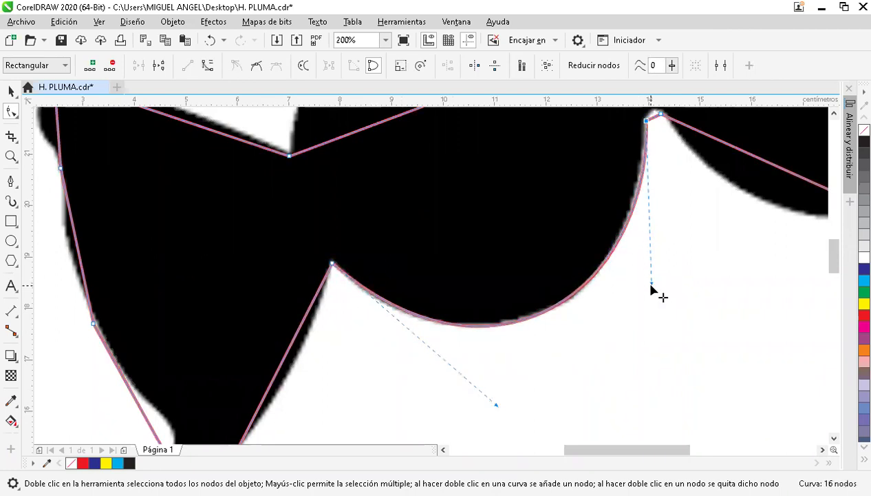
{"action": "left_click", "coordinate": [840, 258]}
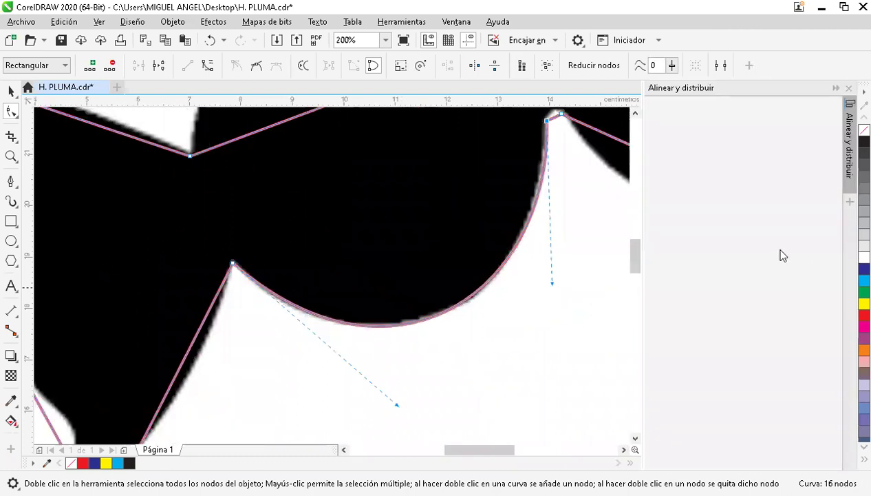
{"action": "left_click", "coordinate": [835, 89]}
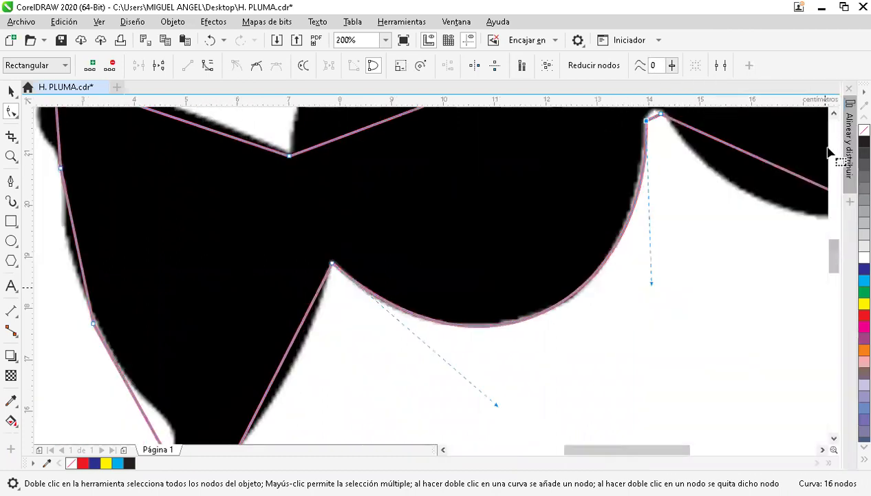
{"action": "left_click", "coordinate": [837, 245]}
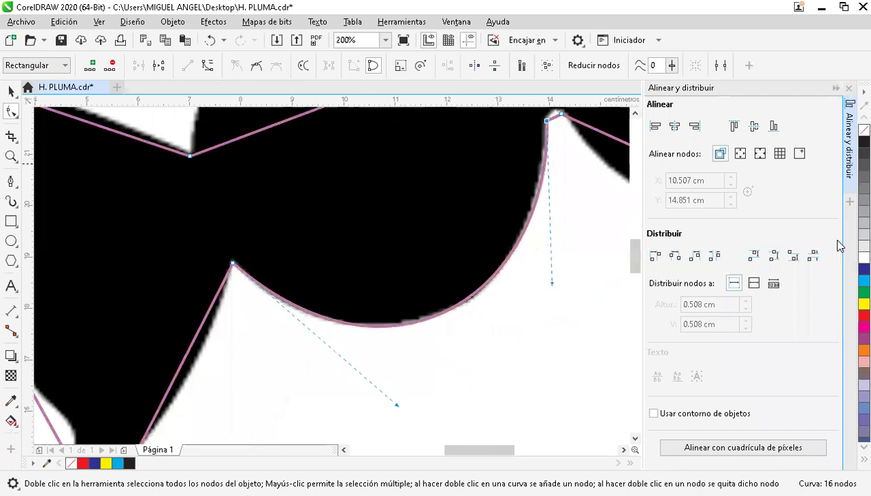
{"action": "left_click", "coordinate": [837, 89]}
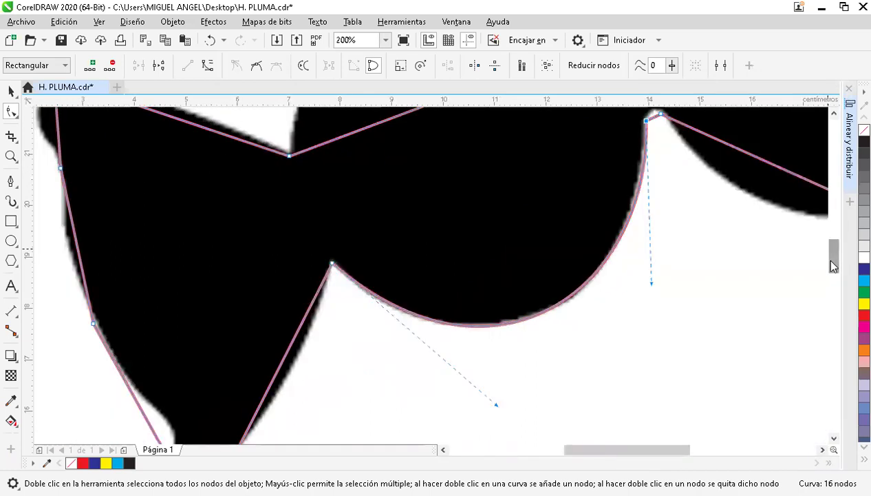
Move the outer node of the lower right neck up to the top of the white notch
{"action": "scroll", "coordinate": [826, 255], "scroll_direction": "up", "scroll_amount": 3}
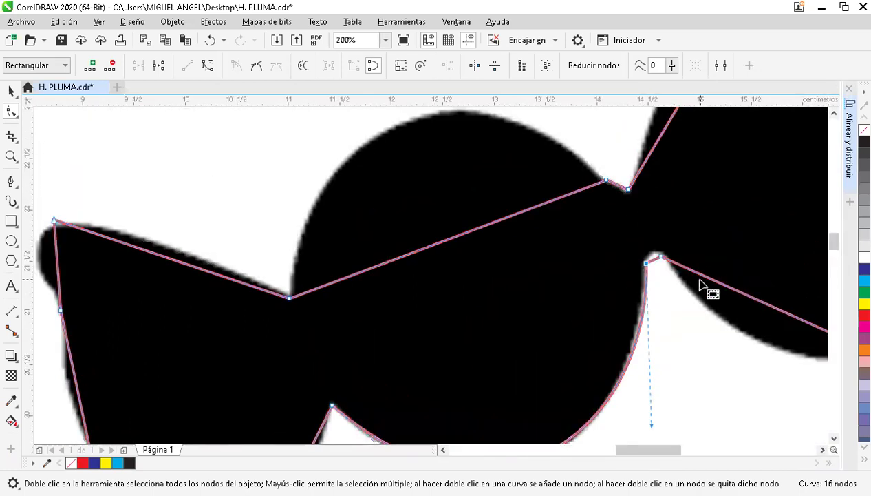
{"action": "scroll", "coordinate": [701, 282], "scroll_direction": "up", "scroll_amount": 1}
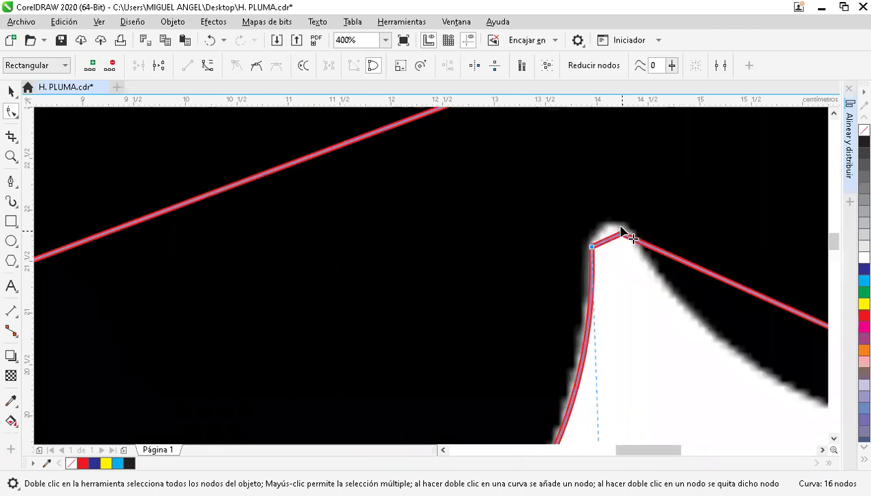
{"action": "left_click_drag", "start_coordinate": [620, 232], "coordinate": [614, 224]}
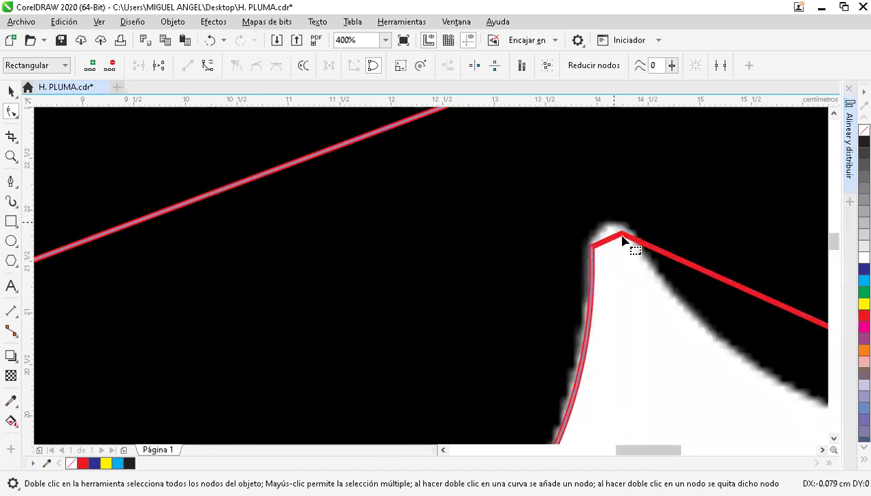
Convert the short straight segment at the right wrapper's lower tip to a curve
{"action": "scroll", "coordinate": [663, 425], "scroll_direction": "right", "scroll_amount": 2}
{"action": "scroll", "coordinate": [662, 424], "scroll_direction": "right", "scroll_amount": 2}
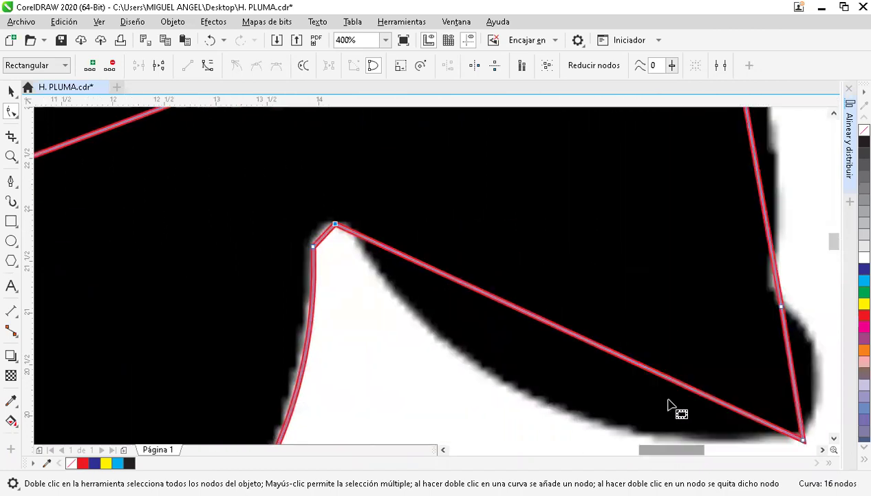
{"action": "scroll", "coordinate": [665, 405], "scroll_direction": "down", "scroll_amount": 1}
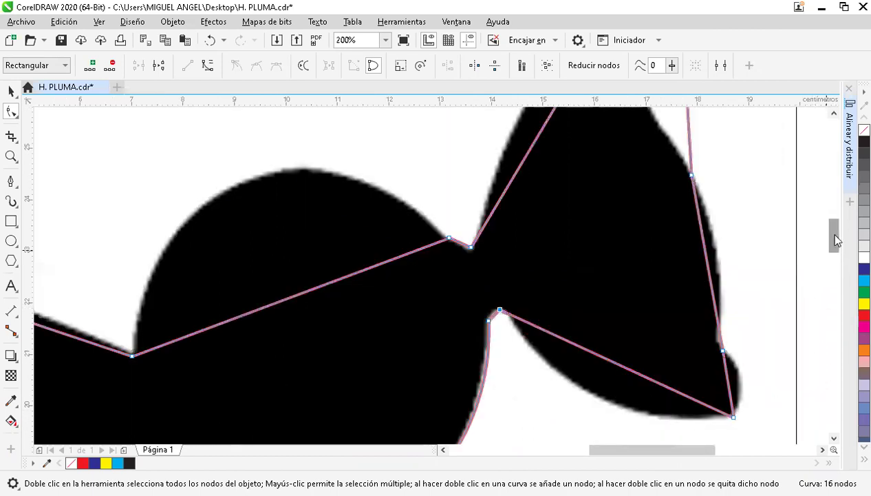
{"action": "scroll", "coordinate": [738, 298], "scroll_direction": "down", "scroll_amount": 2}
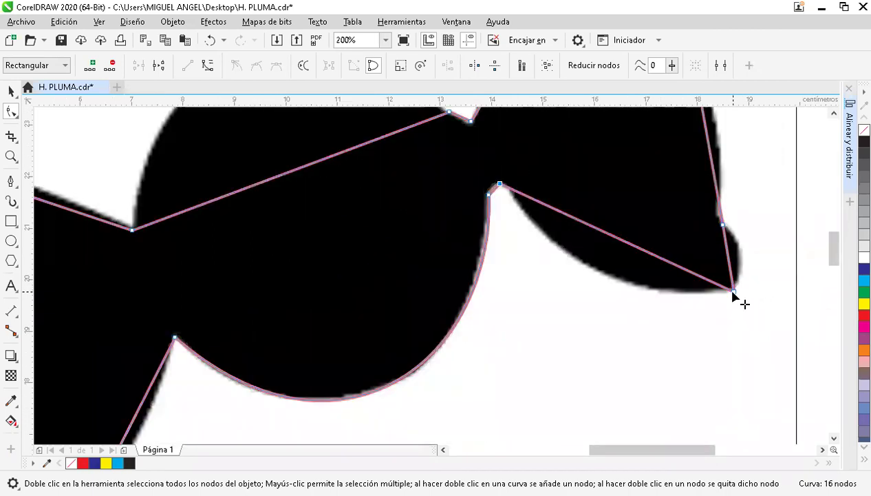
{"action": "right_click", "coordinate": [734, 292]}
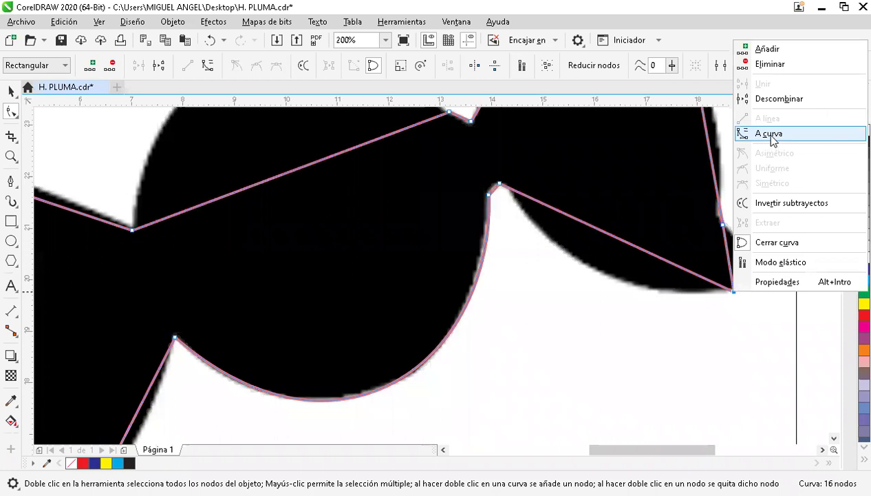
{"action": "left_click", "coordinate": [771, 135]}
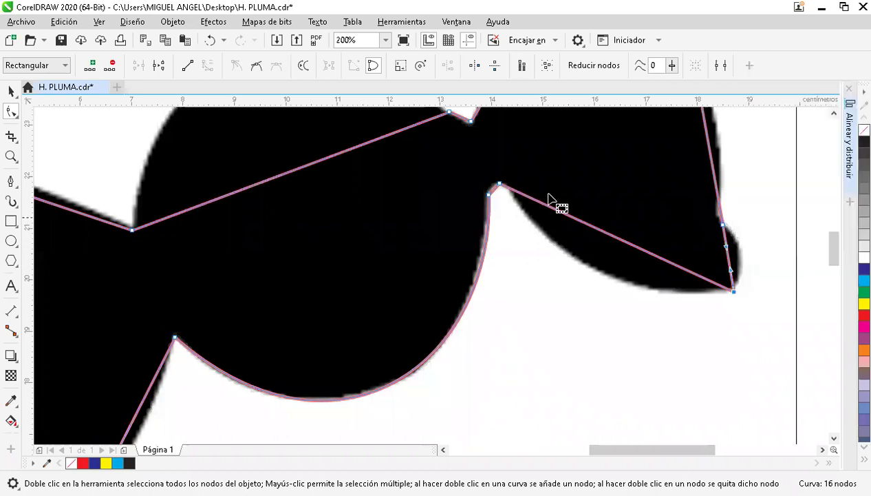
Convert the right wrapper's lower segment to a curve and bend it with both control handles to follow the silhouette's lower edge
{"action": "right_click", "coordinate": [500, 185]}
{"action": "left_click", "coordinate": [556, 285]}
{"action": "left_click_drag", "start_coordinate": [584, 228], "coordinate": [556, 267]}
{"action": "left_click_drag", "start_coordinate": [655, 257], "coordinate": [645, 297]}
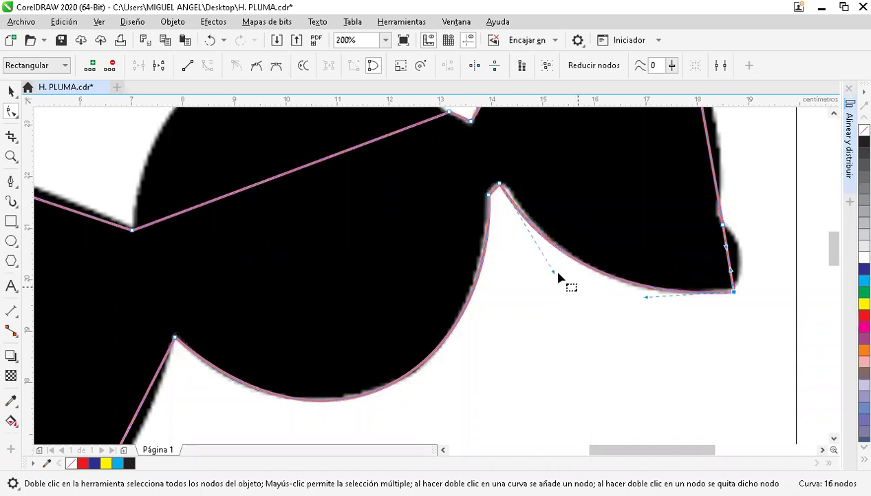
{"action": "left_click_drag", "start_coordinate": [555, 271], "coordinate": [563, 273]}
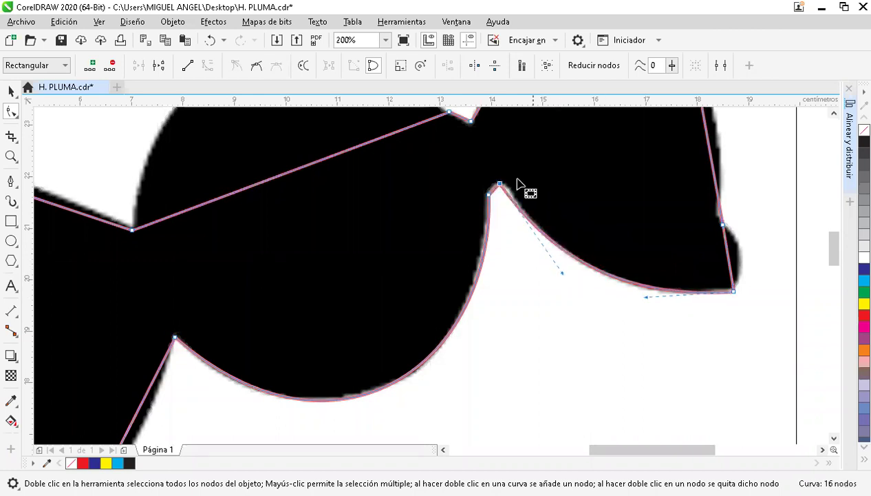
Deselect the outline, set the document units to millimetres, and reselect the notch's top node with the Shape tool
{"action": "scroll", "coordinate": [527, 220], "scroll_direction": "up", "scroll_amount": 1}
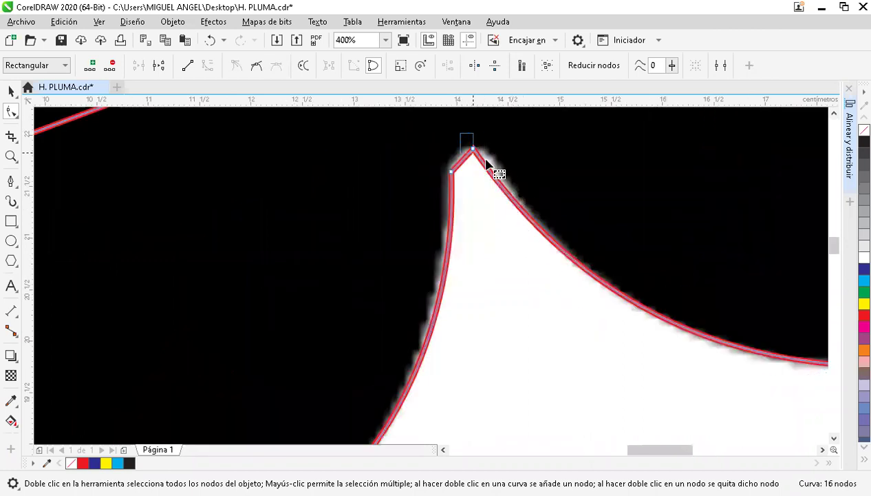
{"action": "mouse_move", "coordinate": [493, 164]}
{"action": "left_mouse_down"}
{"action": "mouse_move", "coordinate": [501, 172]}
{"action": "mouse_move", "coordinate": [492, 163]}
{"action": "left_mouse_up"}
{"action": "left_click", "coordinate": [467, 208]}
{"action": "left_click", "coordinate": [11, 90]}
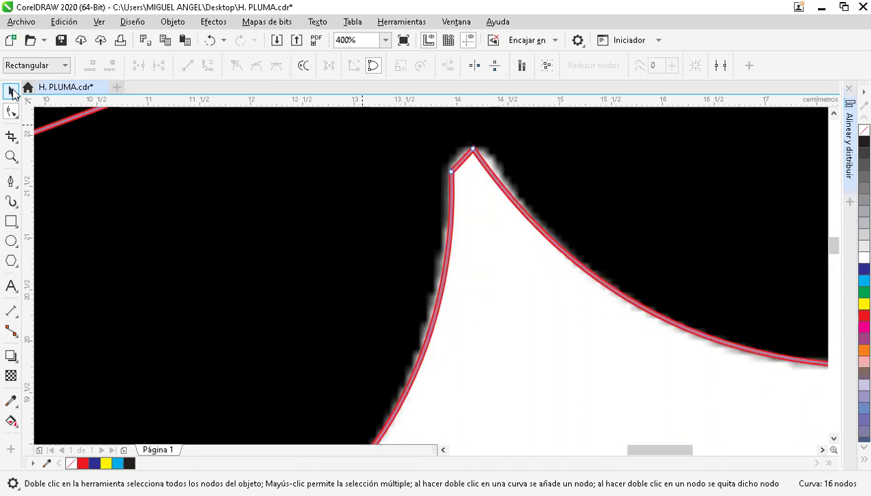
{"action": "left_click", "coordinate": [375, 128]}
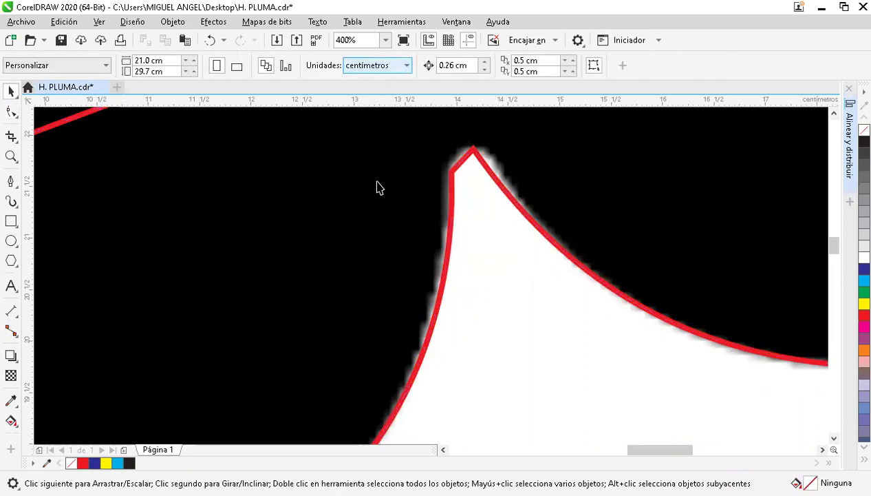
{"action": "left_click", "coordinate": [11, 112]}
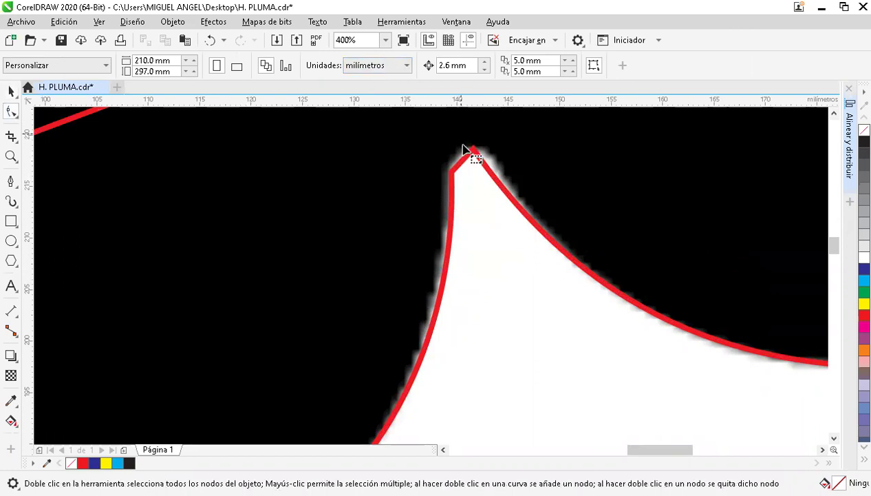
{"action": "left_click", "coordinate": [465, 148]}
{"action": "left_click", "coordinate": [473, 152]}
Try nudging the notch's top node to the right, and undo the nudge
{"action": "key", "text": "Right"}
{"action": "key", "text": "Right"}
{"action": "key", "text": "Right"}
{"action": "key", "text": "Right"}
{"action": "key", "text": "Right"}
{"action": "key", "text": "Right"}
{"action": "key", "text": "Right"}
{"action": "key", "text": "Right"}
{"action": "key", "text": "Right"}
{"action": "key", "text": "Right"}
{"action": "key", "text": "Right"}
{"action": "key", "text": "Right"}
{"action": "key", "text": "Right"}
{"action": "key", "text": "Right"}
{"action": "key", "text": "Right"}
{"action": "key", "text": "Right"}
{"action": "key", "text": "Right"}
{"action": "key", "text": "Right"}
{"action": "key", "text": "Right"}
{"action": "key", "text": "Right"}
{"action": "key", "text": "ctrl+z"}
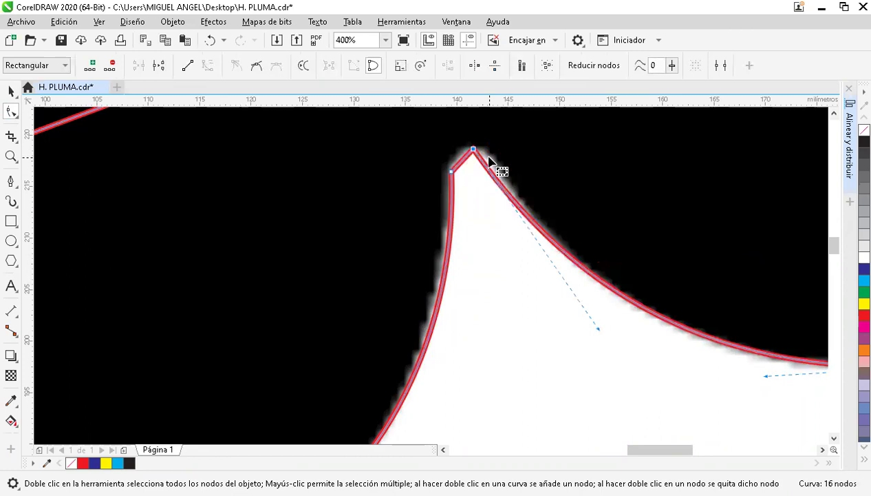
Shift the notch's top node slightly right and down, and lengthen its control handle to fit the right wrapper's lower edge
{"action": "mouse_move", "coordinate": [476, 152]}
{"action": "left_mouse_down"}
{"action": "mouse_move", "coordinate": [494, 161]}
{"action": "mouse_move", "coordinate": [479, 149]}
{"action": "left_mouse_up"}
{"action": "mouse_move", "coordinate": [596, 330]}
{"action": "left_mouse_down"}
{"action": "mouse_move", "coordinate": [595, 344]}
{"action": "mouse_move", "coordinate": [607, 343]}
{"action": "left_mouse_up"}
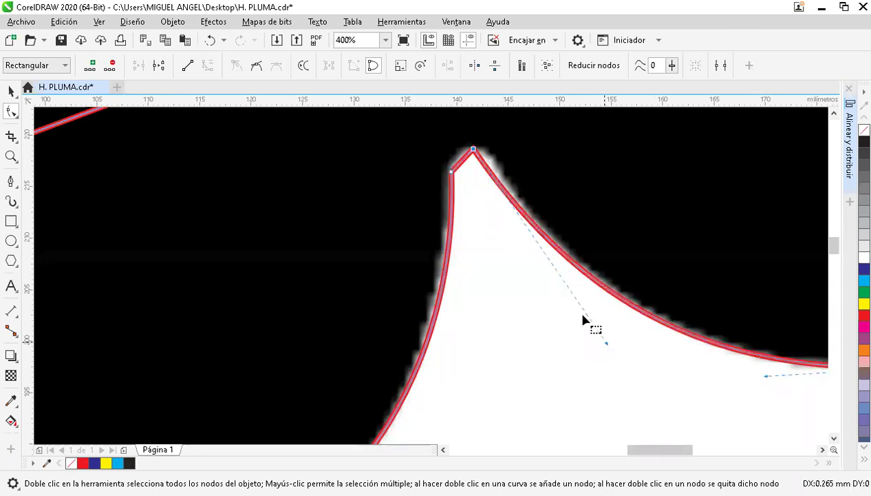
{"action": "left_click_drag", "start_coordinate": [473, 148], "coordinate": [480, 151]}
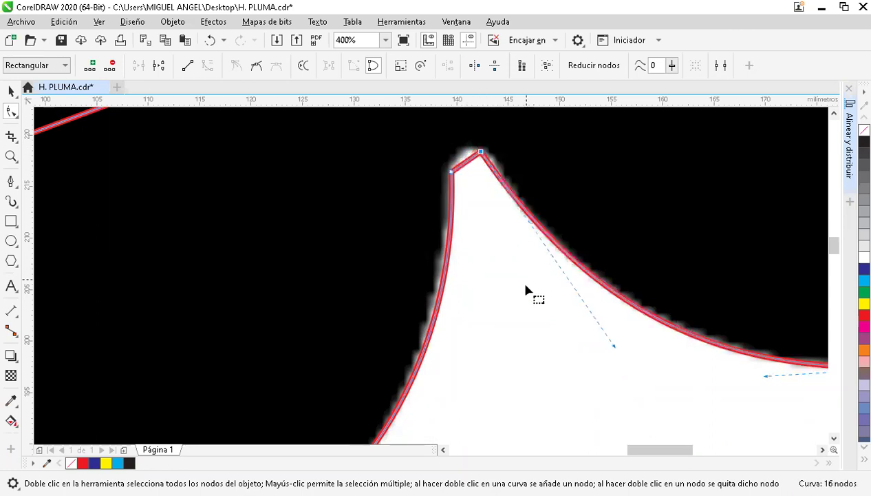
Bend the short curve at the right wrapper's lower tip outward with both control handles so it follows the rounded bulge
{"action": "scroll", "coordinate": [680, 430], "scroll_direction": "right", "scroll_amount": 5}
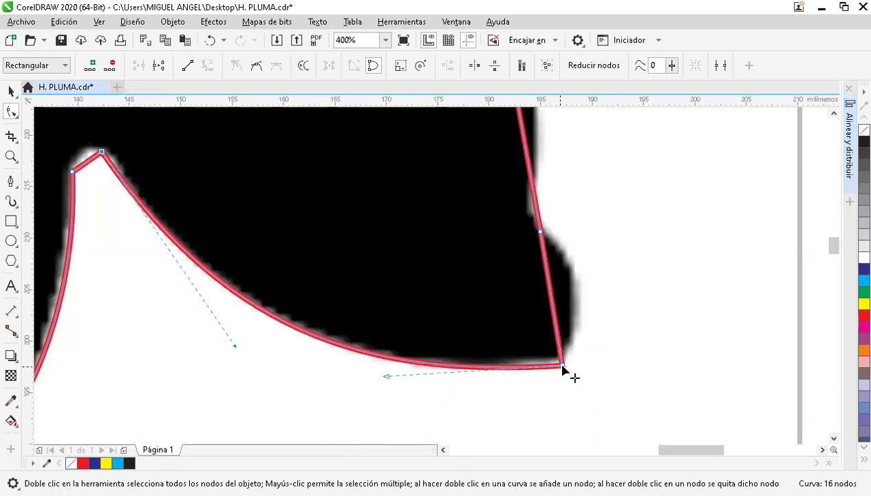
{"action": "left_click", "coordinate": [555, 286]}
{"action": "left_click_drag", "start_coordinate": [595, 269], "coordinate": [600, 265]}
{"action": "left_click_drag", "start_coordinate": [577, 321], "coordinate": [584, 325]}
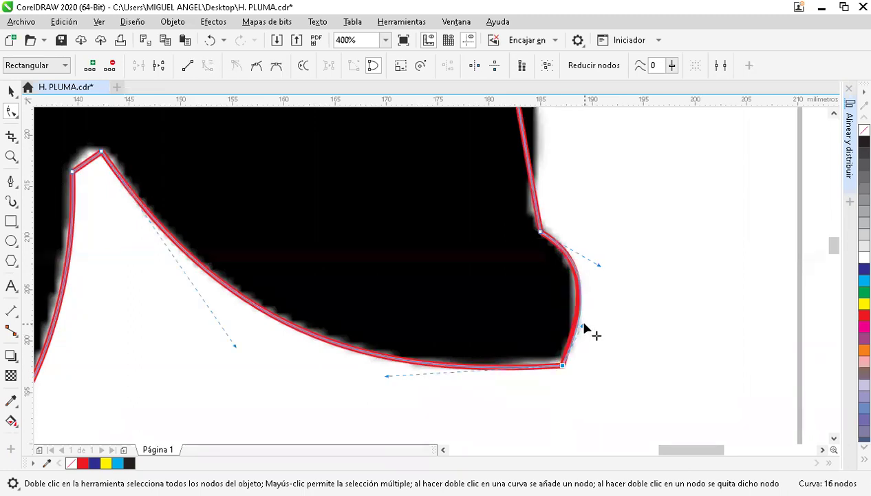
Move the node above the right wrapper's lower bulge up and left, and convert the straight edge above it to a curve following the silhouette
{"action": "mouse_move", "coordinate": [540, 227]}
{"action": "left_mouse_down"}
{"action": "mouse_move", "coordinate": [535, 214]}
{"action": "mouse_move", "coordinate": [554, 230]}
{"action": "left_mouse_up"}
{"action": "left_click_drag", "start_coordinate": [595, 261], "coordinate": [597, 264]}
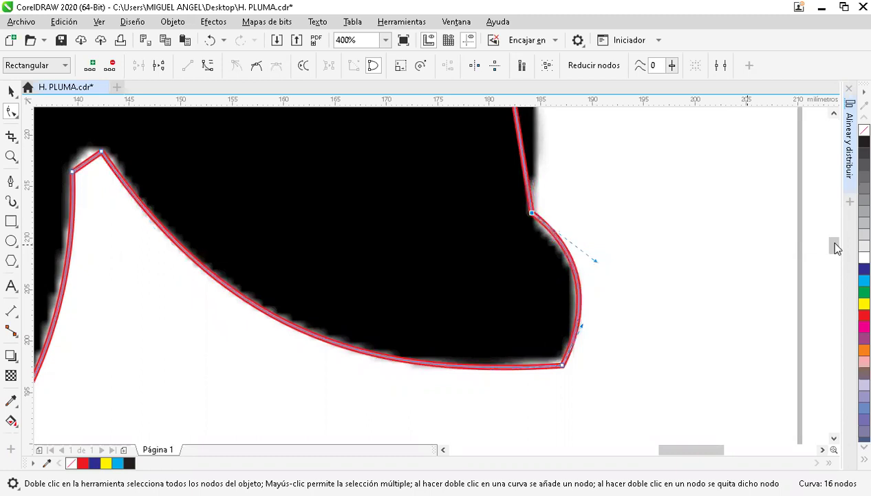
{"action": "scroll", "coordinate": [835, 247], "scroll_direction": "up", "scroll_amount": 3}
{"action": "scroll", "coordinate": [694, 276], "scroll_direction": "down", "scroll_amount": 2}
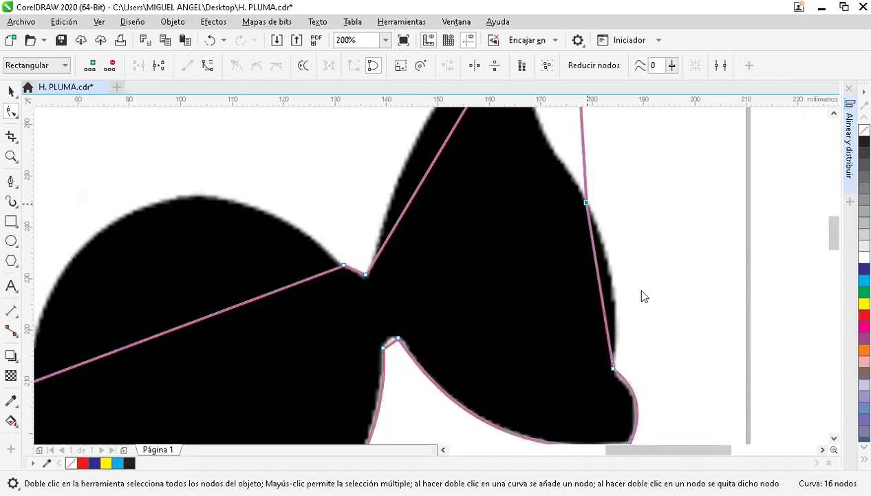
{"action": "right_click", "coordinate": [587, 204]}
{"action": "left_click", "coordinate": [622, 298]}
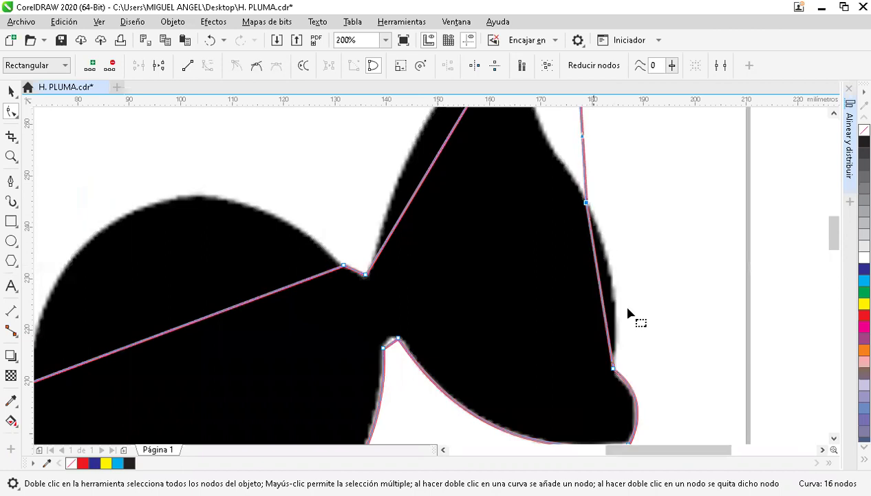
{"action": "right_click", "coordinate": [614, 370]}
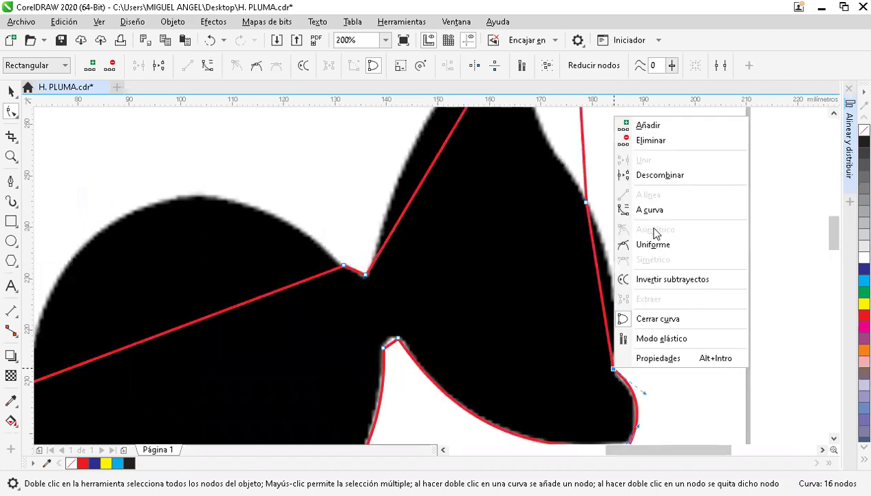
{"action": "key", "text": "Return"}
{"action": "left_click_drag", "start_coordinate": [626, 306], "coordinate": [612, 257]}
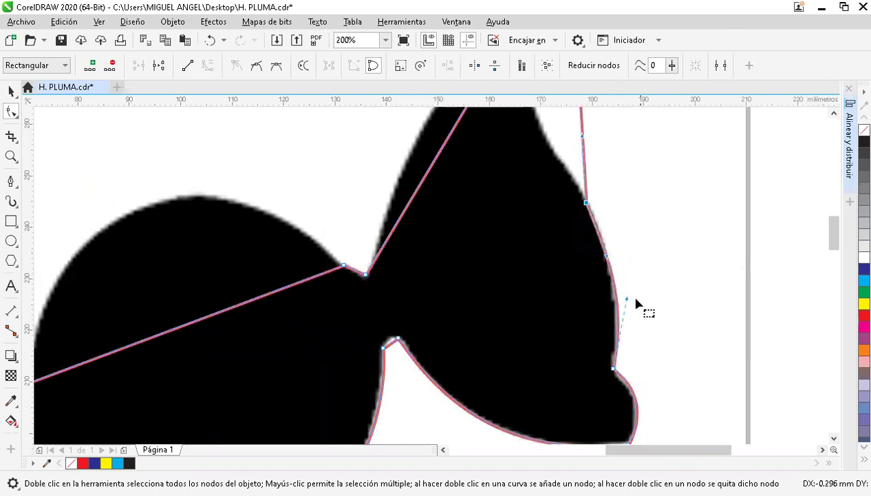
Bend the segment along the right wrapper's upper right side into an S-curve with both control handles so it follows the concave edge
{"action": "scroll", "coordinate": [826, 220], "scroll_direction": "up", "scroll_amount": 3}
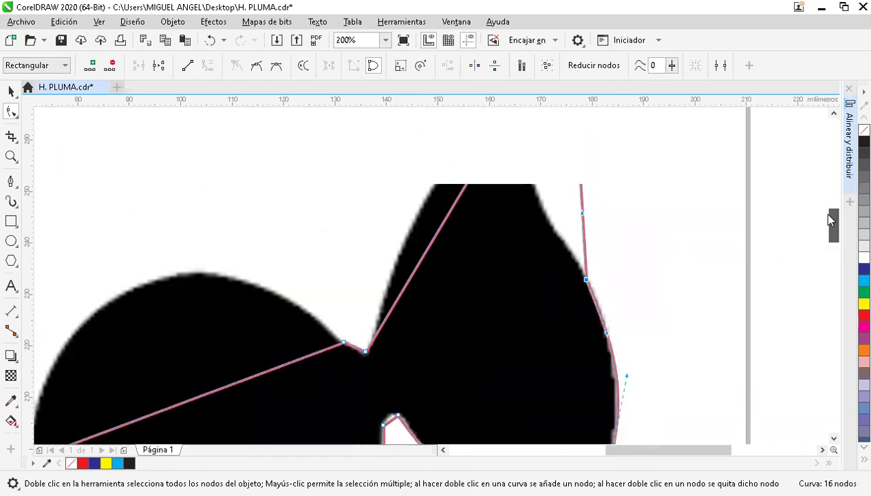
{"action": "left_click_drag", "start_coordinate": [583, 308], "coordinate": [535, 272]}
{"action": "left_click_drag", "start_coordinate": [577, 245], "coordinate": [504, 246]}
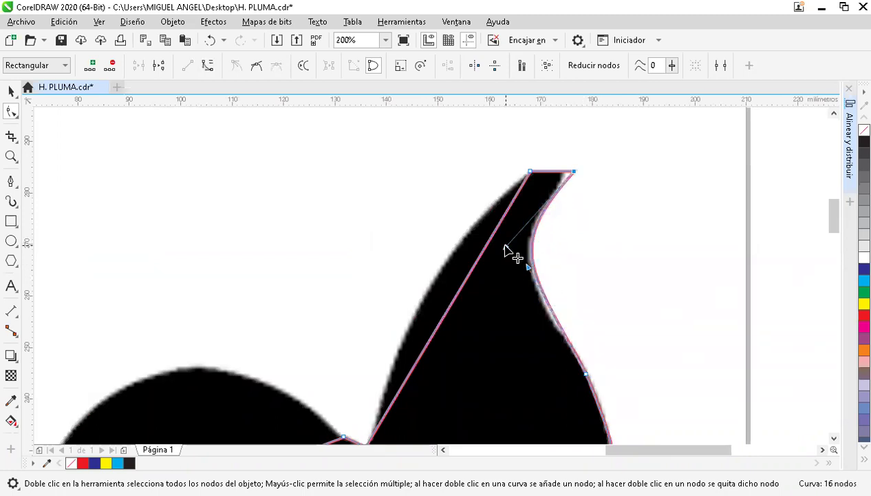
{"action": "left_click", "coordinate": [528, 270]}
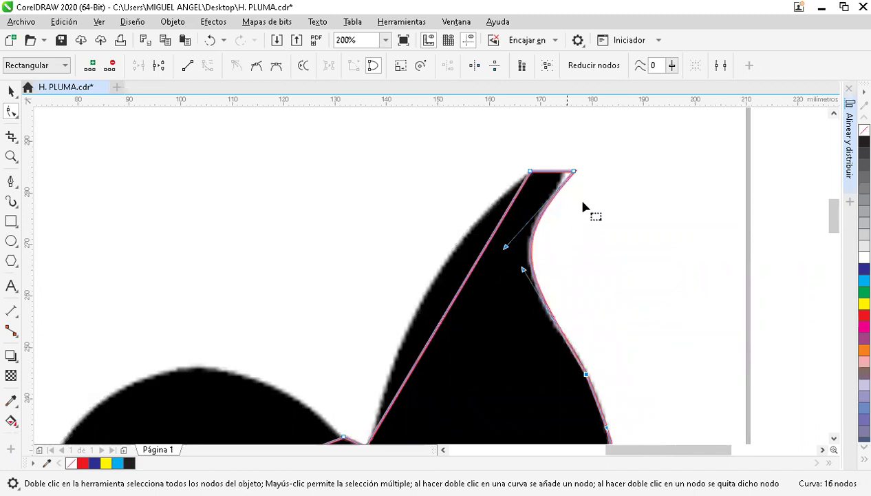
Convert the straight segment along the right wrapper's left side to a curve and fit it to the silhouette with both control handles
{"action": "left_click", "coordinate": [530, 171]}
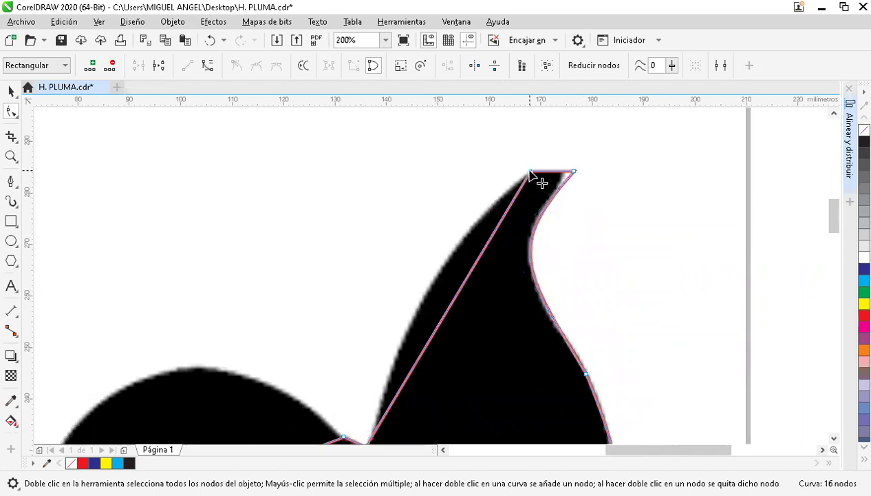
{"action": "right_click", "coordinate": [530, 172]}
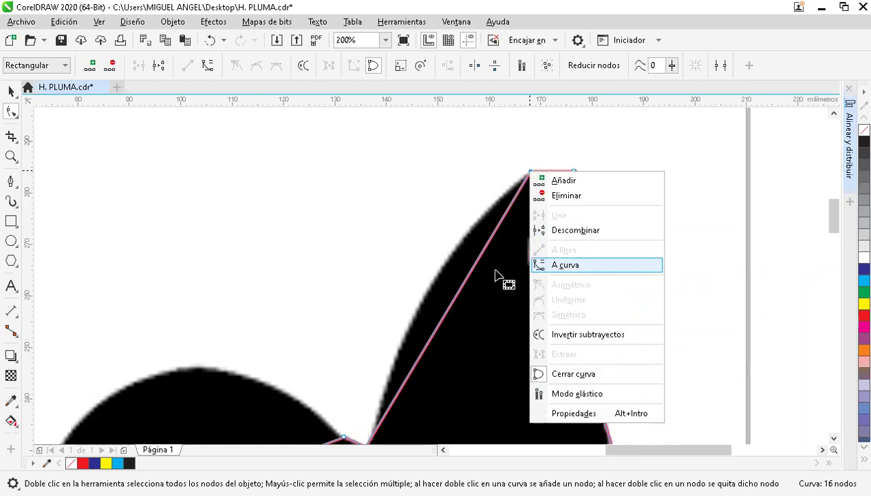
{"action": "key", "text": "Return"}
{"action": "left_click_drag", "start_coordinate": [474, 262], "coordinate": [422, 243]}
{"action": "left_click_drag", "start_coordinate": [421, 354], "coordinate": [408, 344]}
{"action": "left_click_drag", "start_coordinate": [420, 244], "coordinate": [424, 250]}
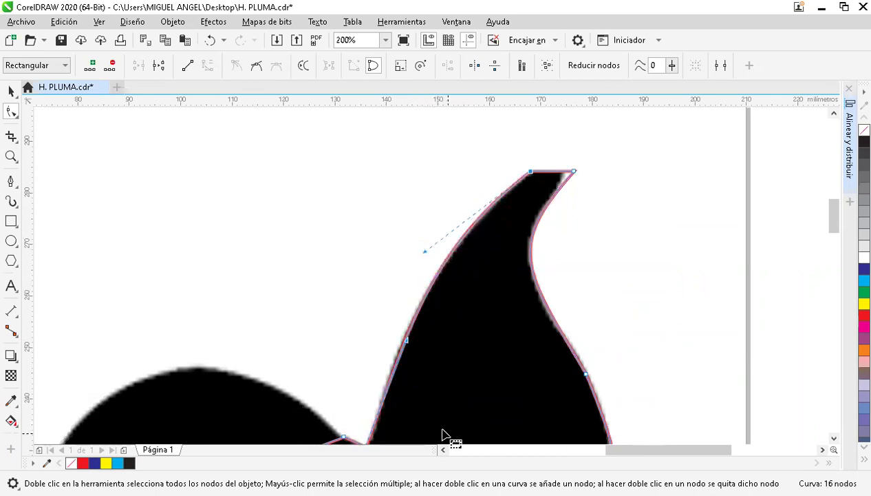
{"action": "scroll", "coordinate": [443, 429], "scroll_direction": "left", "scroll_amount": 3}
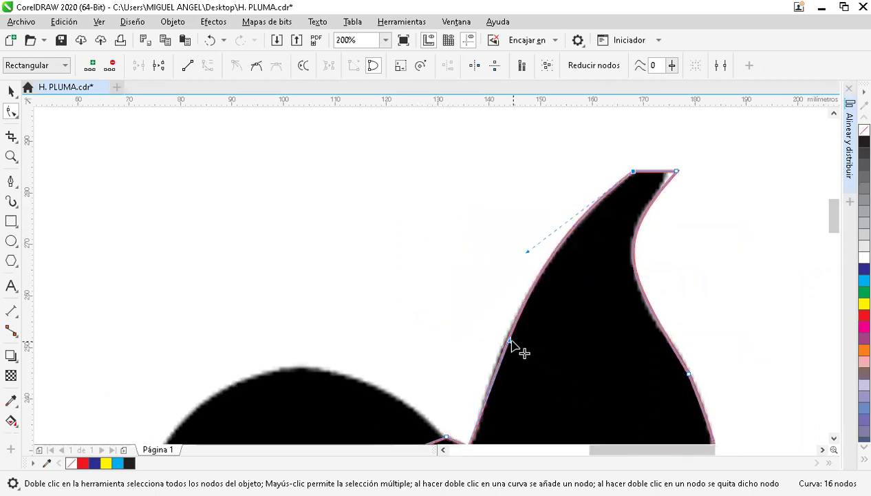
{"action": "left_click_drag", "start_coordinate": [509, 342], "coordinate": [503, 334]}
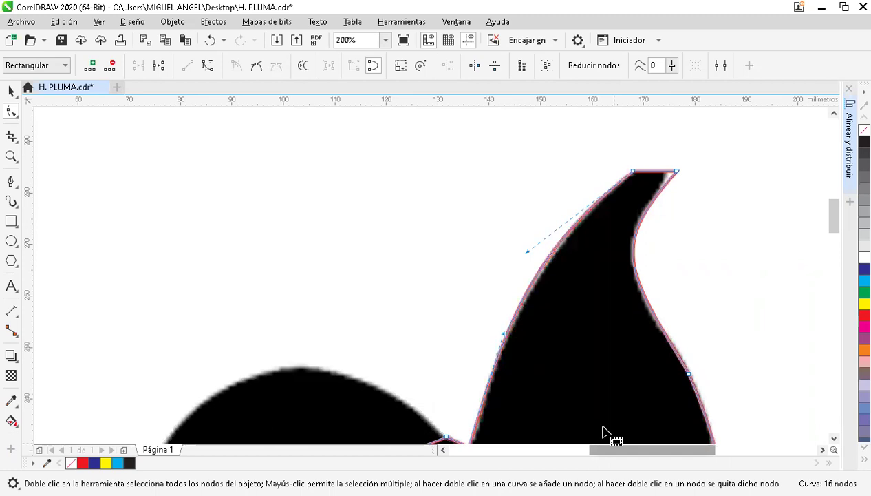
Convert the straight segment across the candy's round body to a curve and arch it over the body's upper edge with both control handles
{"action": "scroll", "coordinate": [578, 413], "scroll_direction": "left", "scroll_amount": 2}
{"action": "scroll", "coordinate": [549, 394], "scroll_direction": "down", "scroll_amount": 1}
{"action": "left_click_drag", "start_coordinate": [830, 215], "coordinate": [832, 245]}
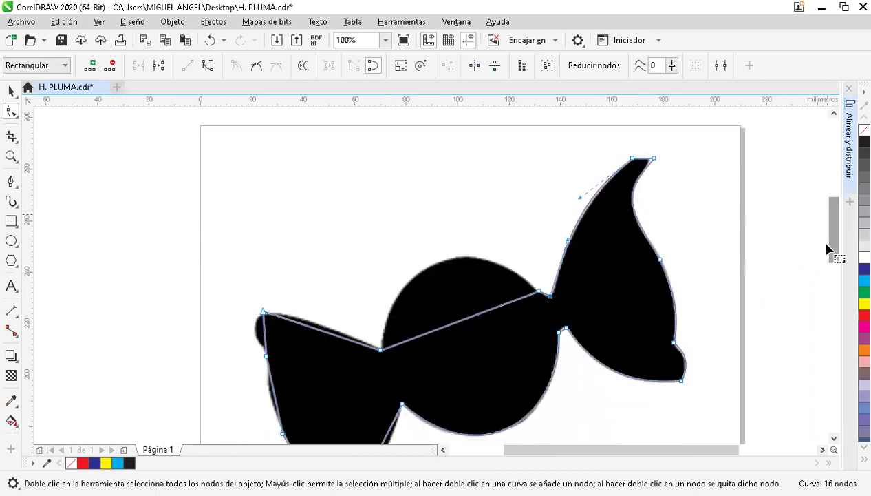
{"action": "right_click", "coordinate": [550, 301]}
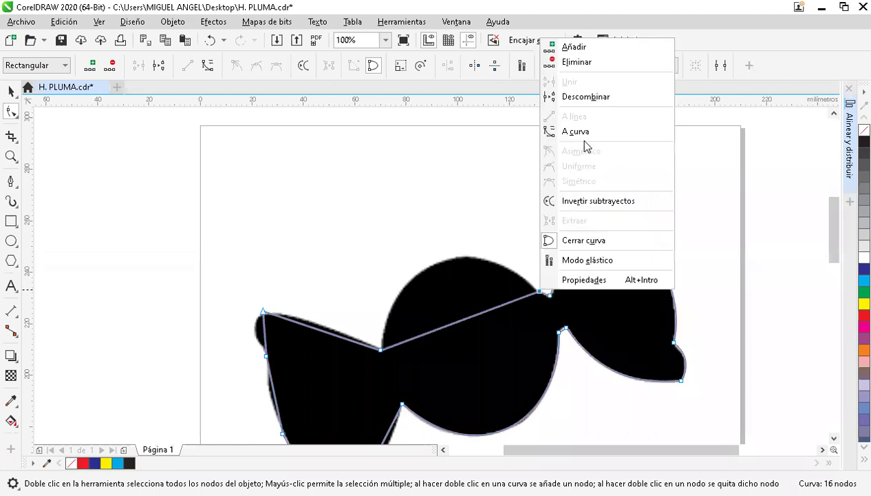
{"action": "left_click", "coordinate": [584, 132]}
{"action": "left_click_drag", "start_coordinate": [487, 311], "coordinate": [435, 229]}
{"action": "left_click_drag", "start_coordinate": [434, 332], "coordinate": [396, 280]}
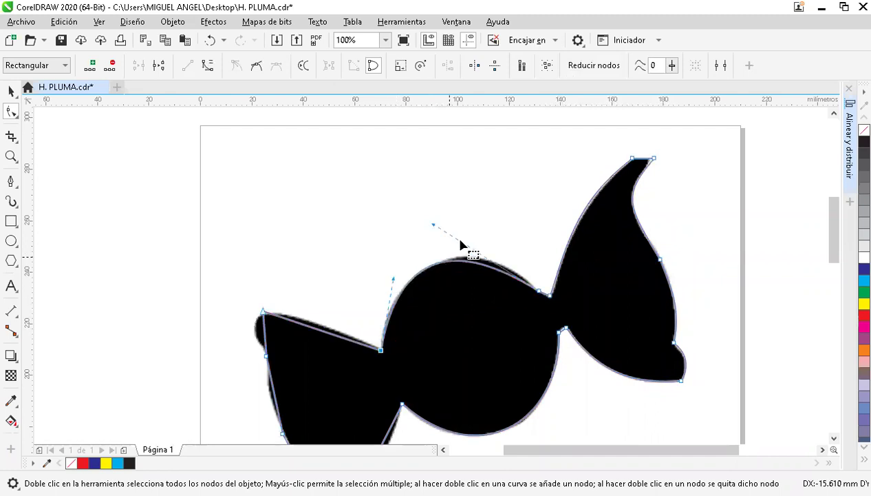
{"action": "left_click_drag", "start_coordinate": [434, 226], "coordinate": [459, 217]}
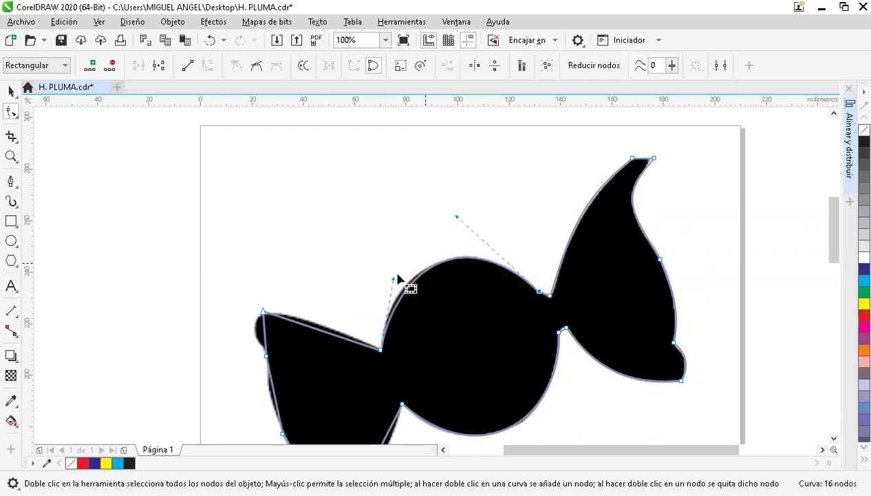
{"action": "left_click_drag", "start_coordinate": [394, 278], "coordinate": [419, 273]}
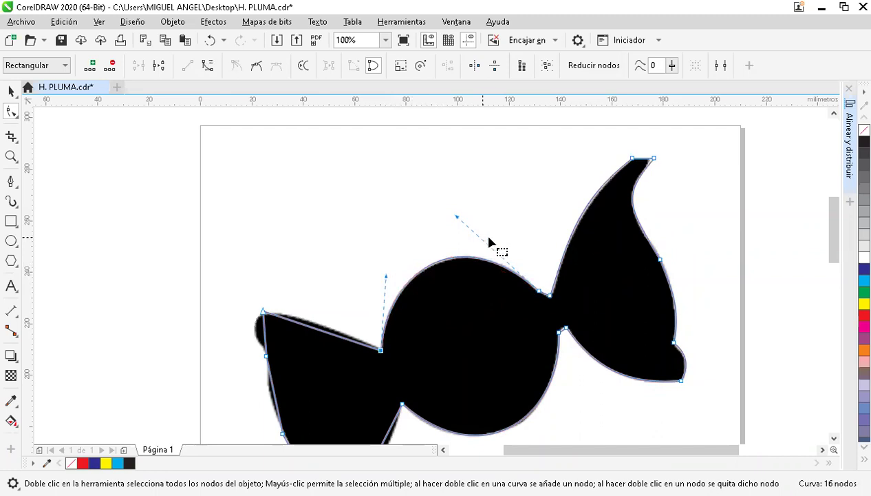
Convert the straight segment along the left wrapper's upper edge to a curve and raise it slightly to match the silhouette
{"action": "right_click", "coordinate": [380, 350]}
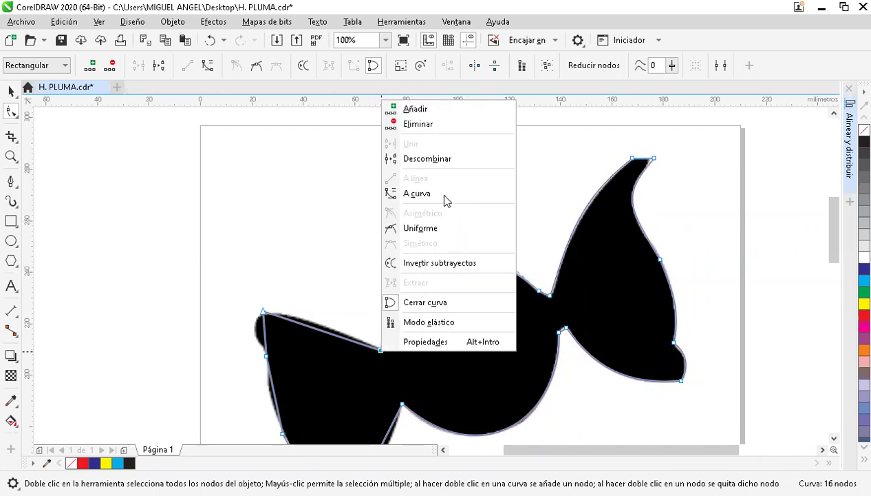
{"action": "left_click", "coordinate": [439, 192]}
{"action": "scroll", "coordinate": [350, 349], "scroll_direction": "up", "scroll_amount": 2}
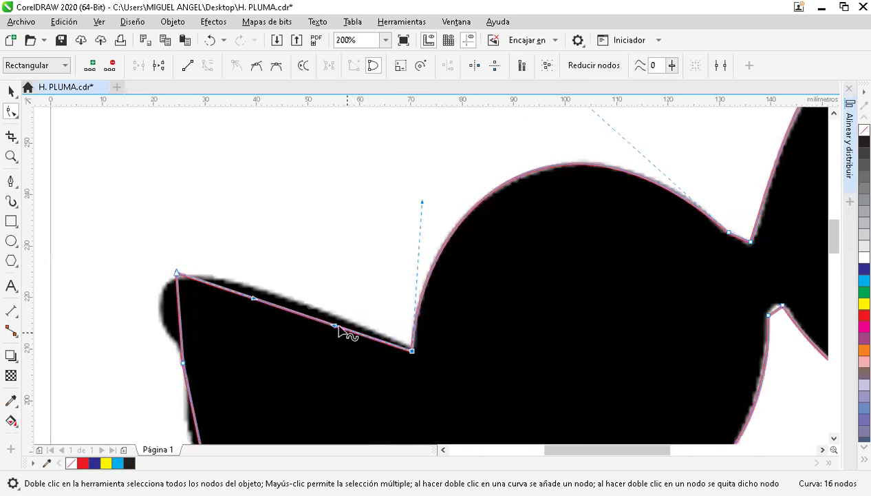
{"action": "left_click_drag", "start_coordinate": [335, 327], "coordinate": [265, 289]}
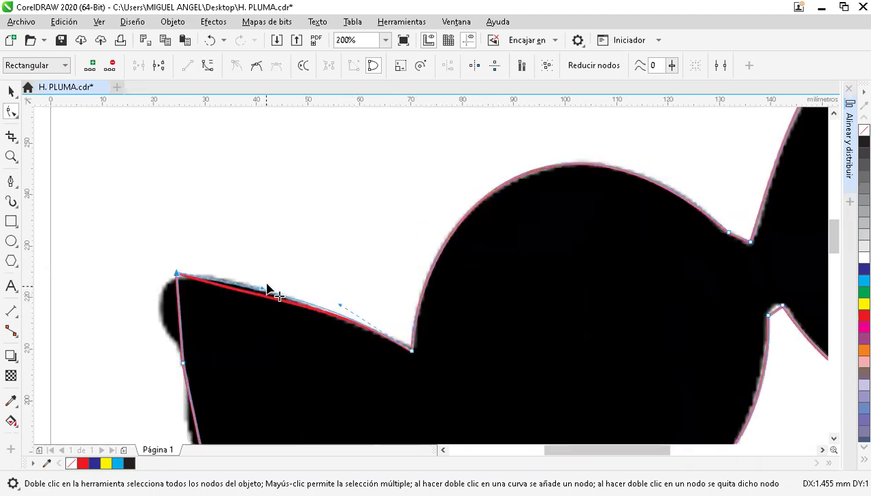
{"action": "left_click_drag", "start_coordinate": [339, 303], "coordinate": [339, 308]}
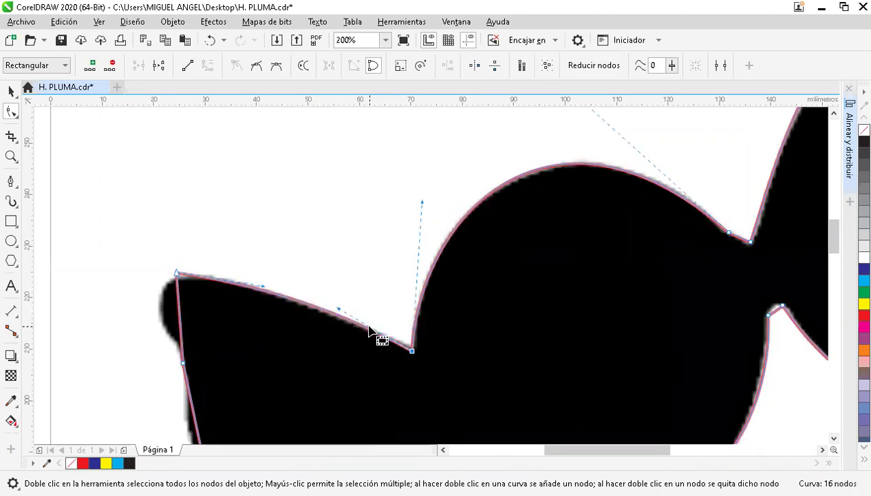
Convert the short segment at the left wrapper's upper tip to a curve and bend it outward around the rounded bulge
{"action": "left_click", "coordinate": [177, 275]}
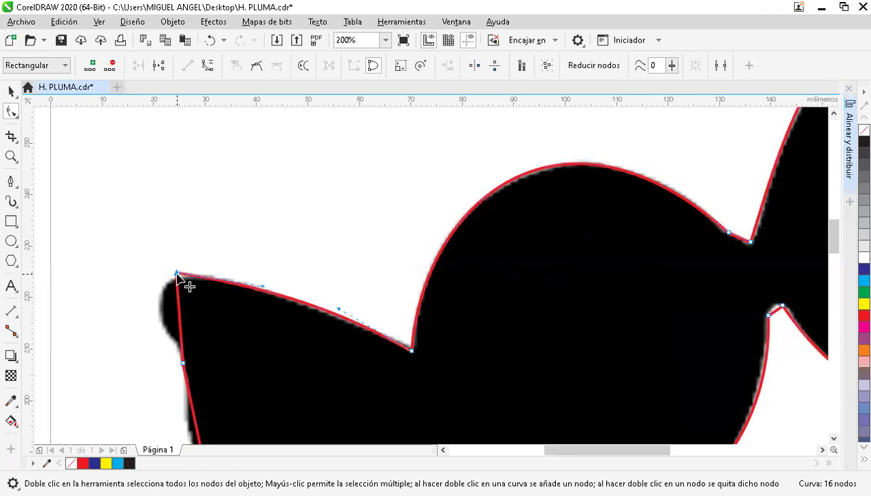
{"action": "right_click", "coordinate": [219, 170]}
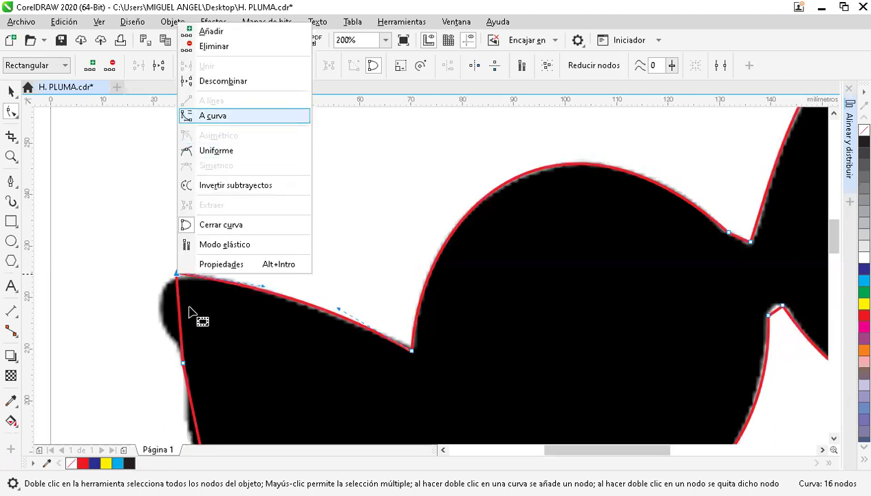
{"action": "left_click_drag", "start_coordinate": [189, 310], "coordinate": [132, 311]}
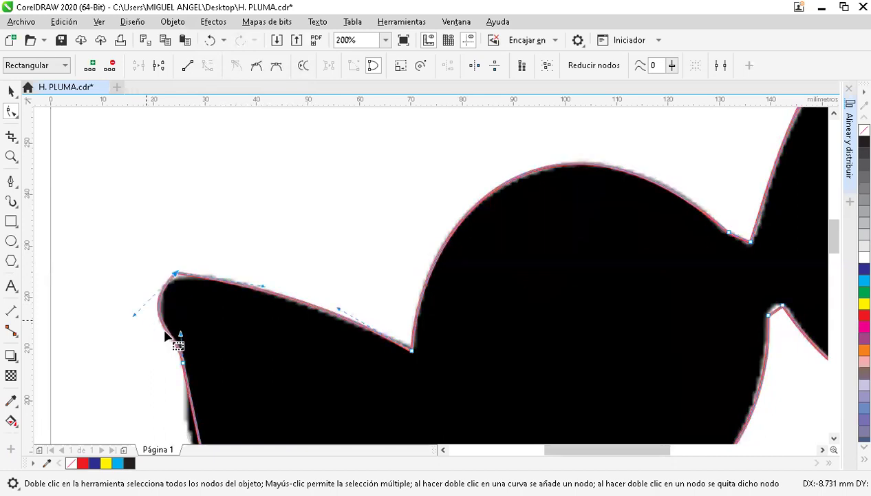
Convert the segment below the left wrapper's bulge to a curve and fit it along the wrapper's outer left side
{"action": "left_click", "coordinate": [834, 263]}
{"action": "left_click", "coordinate": [183, 228]}
{"action": "right_click", "coordinate": [185, 227]}
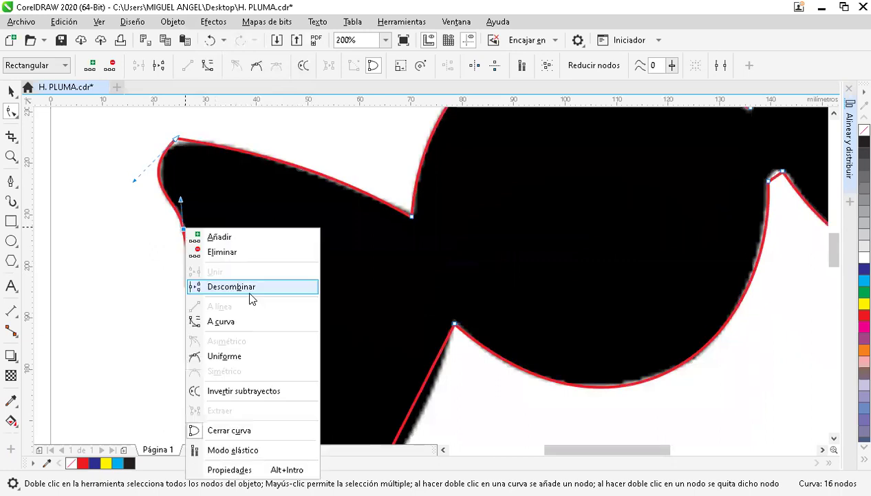
{"action": "left_click", "coordinate": [243, 332]}
{"action": "left_click_drag", "start_coordinate": [194, 279], "coordinate": [215, 353]}
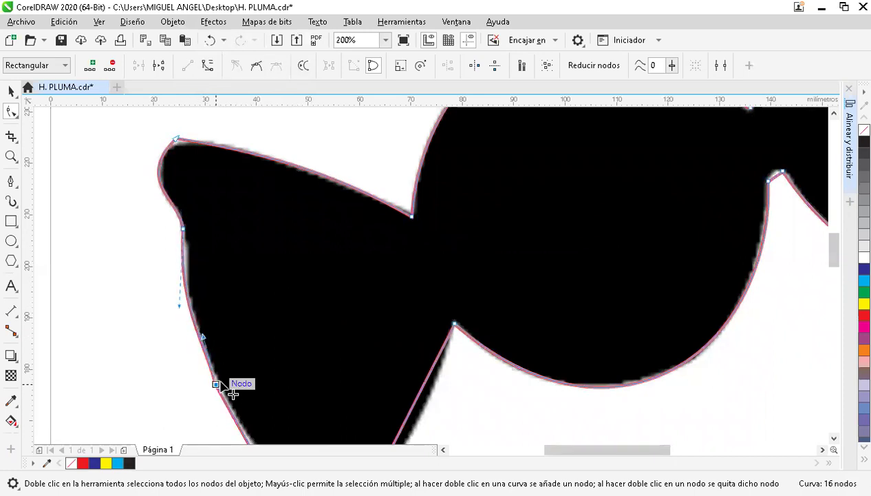
{"action": "mouse_move", "coordinate": [223, 382]}
{"action": "left_mouse_down"}
{"action": "mouse_move", "coordinate": [232, 383]}
{"action": "mouse_move", "coordinate": [220, 383]}
{"action": "left_mouse_up"}
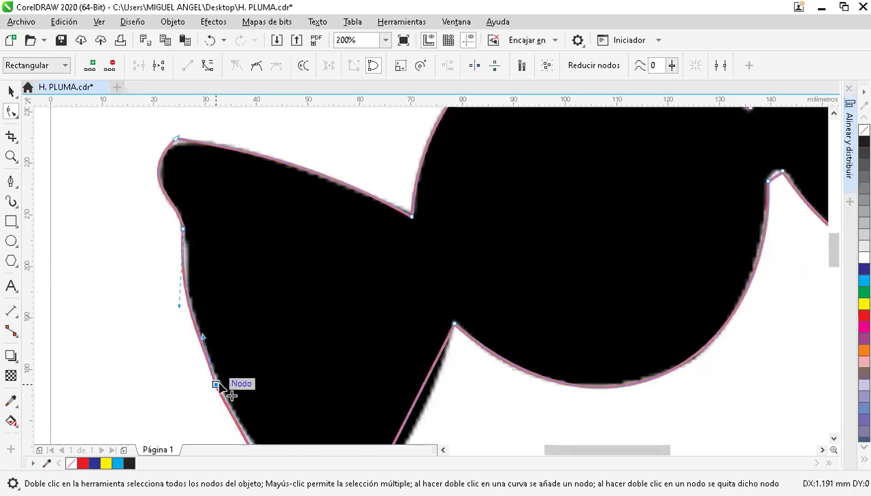
{"action": "left_click_drag", "start_coordinate": [196, 296], "coordinate": [193, 256]}
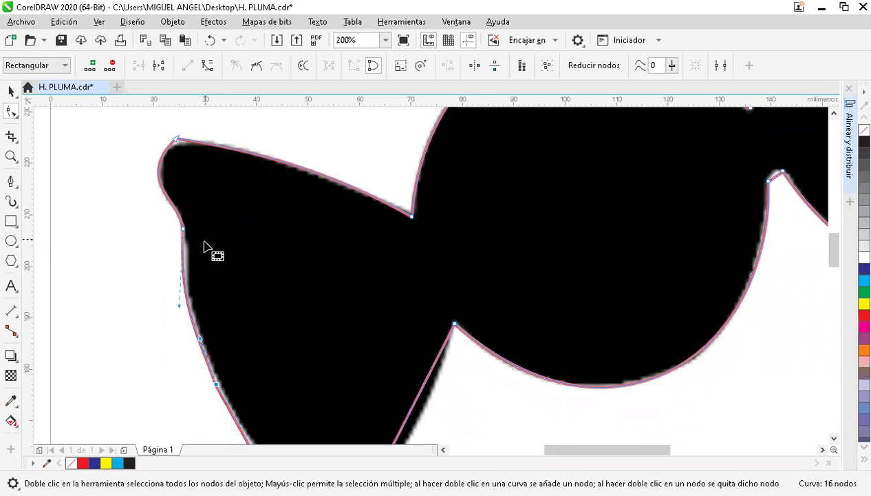
{"action": "left_click_drag", "start_coordinate": [181, 306], "coordinate": [110, 294]}
Convert the left wrapper's lower right edge to a curve, fit it to the silhouette, and refine the handle of the round body's lower arc
{"action": "scroll", "coordinate": [110, 294], "scroll_direction": "down", "scroll_amount": 1}
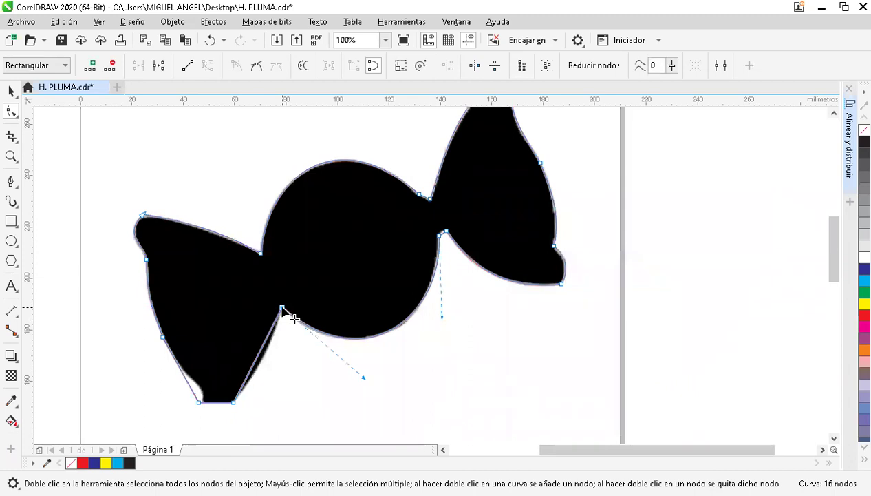
{"action": "key", "text": "shift+F10"}
{"action": "key", "text": "Escape"}
{"action": "left_click", "coordinate": [235, 404]}
{"action": "key", "text": "shift+F10"}
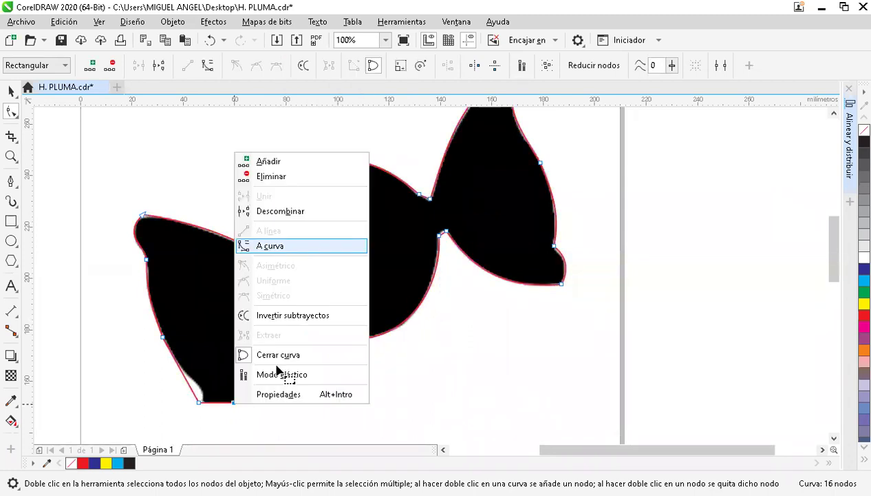
{"action": "key", "text": "Return"}
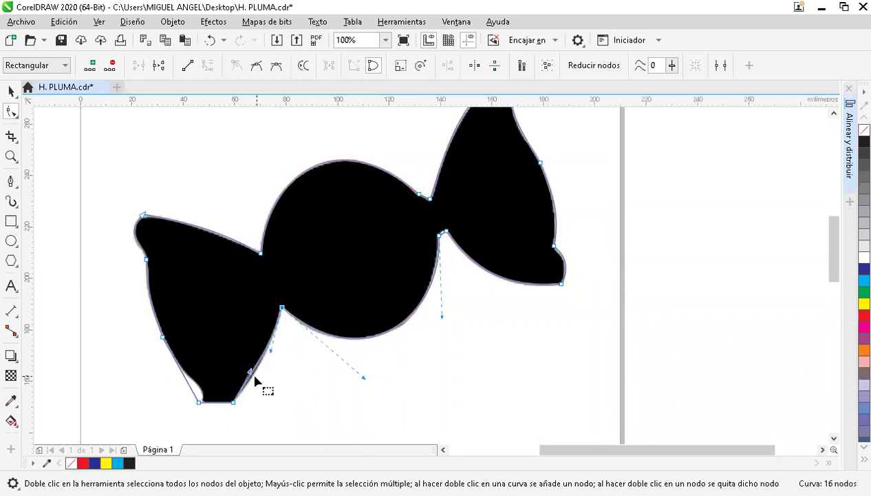
{"action": "left_click_drag", "start_coordinate": [254, 372], "coordinate": [259, 376]}
{"action": "scroll", "coordinate": [281, 359], "scroll_direction": "up", "scroll_amount": 1}
{"action": "left_click_drag", "start_coordinate": [256, 339], "coordinate": [250, 337]}
{"action": "left_click_drag", "start_coordinate": [418, 380], "coordinate": [436, 395]}
{"action": "left_click", "coordinate": [341, 371]}
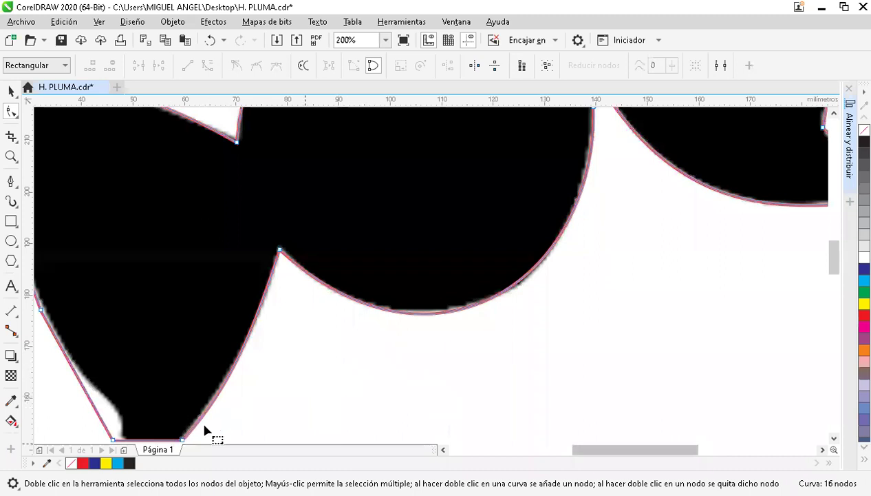
Convert the straight segment along the left wrapper's lower left edge to a curve and bend it inward toward the notch at its tip
{"action": "scroll", "coordinate": [200, 416], "scroll_direction": "left", "scroll_amount": 5}
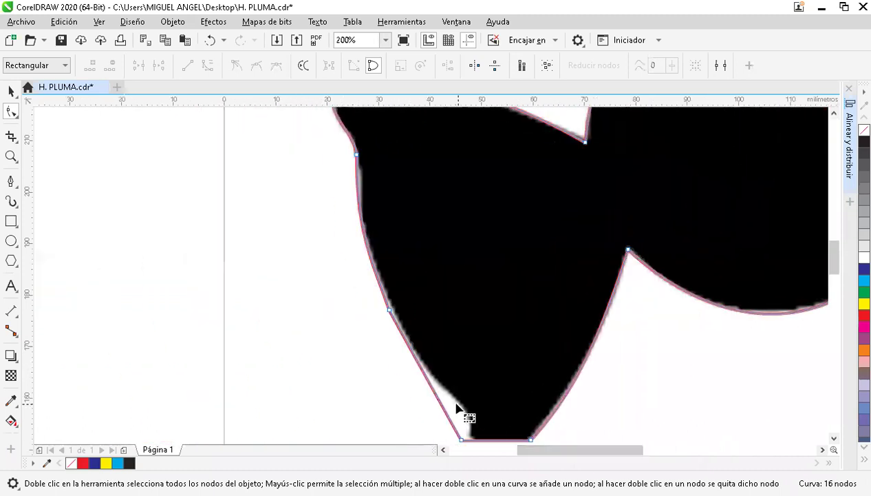
{"action": "left_click", "coordinate": [389, 311]}
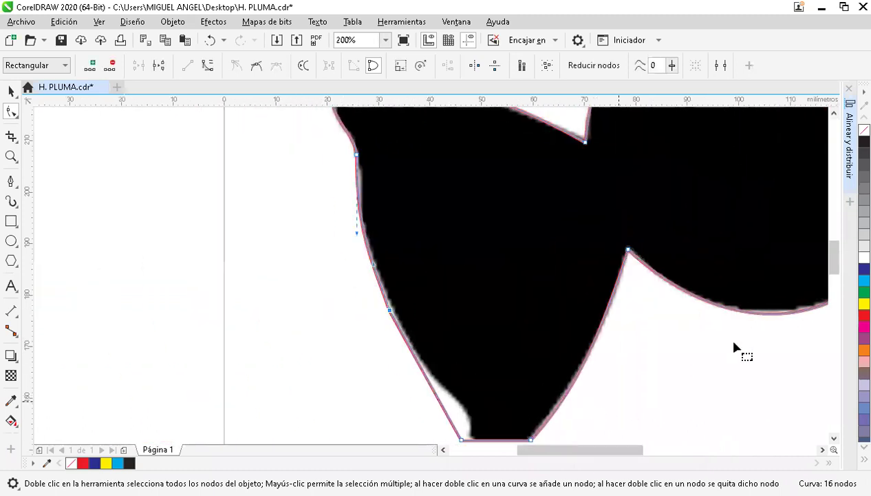
{"action": "scroll", "coordinate": [823, 268], "scroll_direction": "down", "scroll_amount": 1}
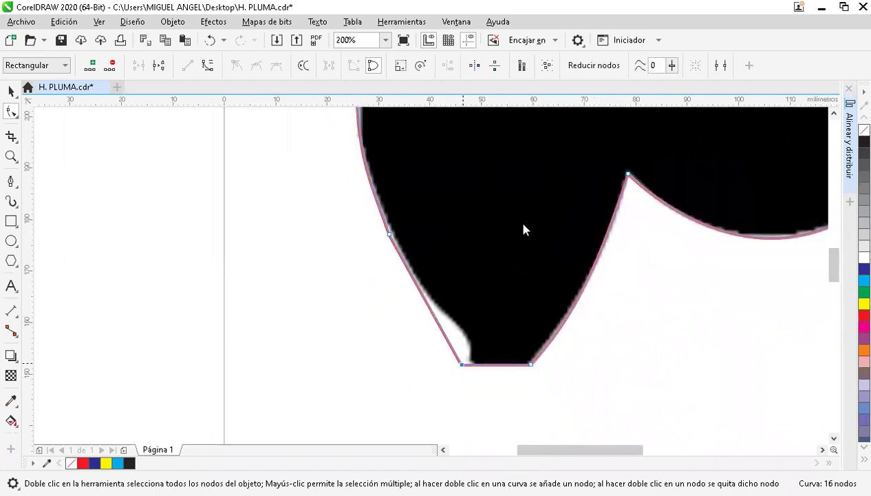
{"action": "right_click", "coordinate": [459, 361]}
{"action": "left_click", "coordinate": [521, 216]}
{"action": "left_click", "coordinate": [390, 235]}
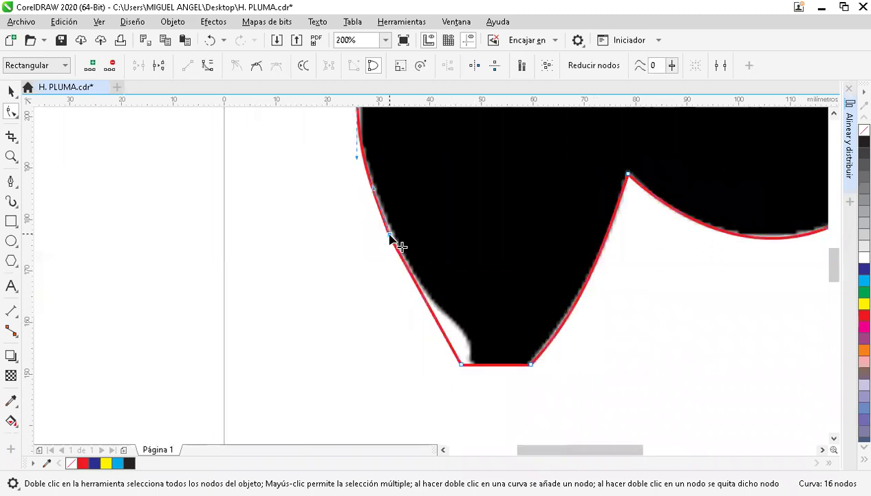
{"action": "right_click", "coordinate": [390, 235]}
{"action": "left_click", "coordinate": [425, 328]}
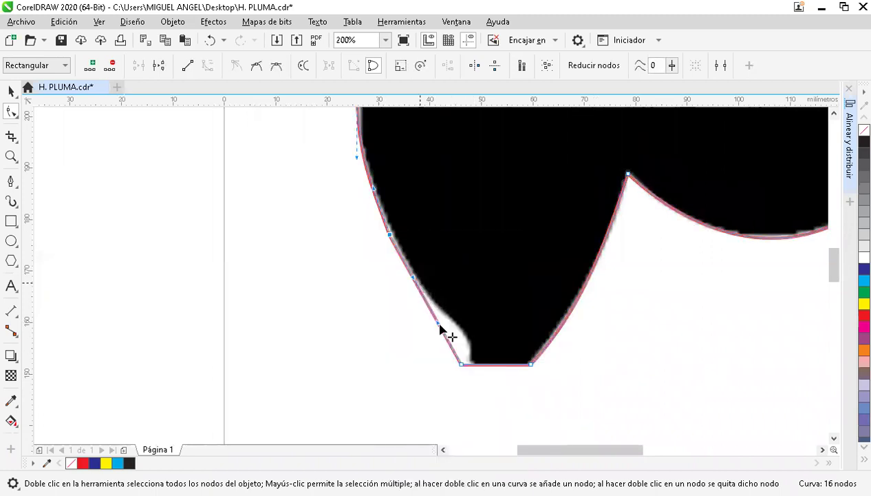
{"action": "left_click_drag", "start_coordinate": [444, 325], "coordinate": [482, 340]}
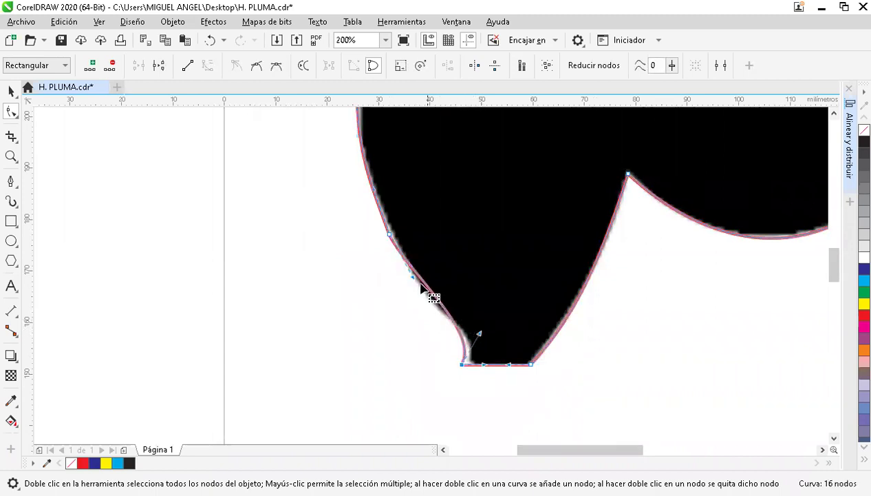
Refine the handles at both ends of the left wrapper's lower left curve to match the silhouette
{"action": "left_click", "coordinate": [412, 298]}
{"action": "left_click_drag", "start_coordinate": [412, 297], "coordinate": [413, 299]}
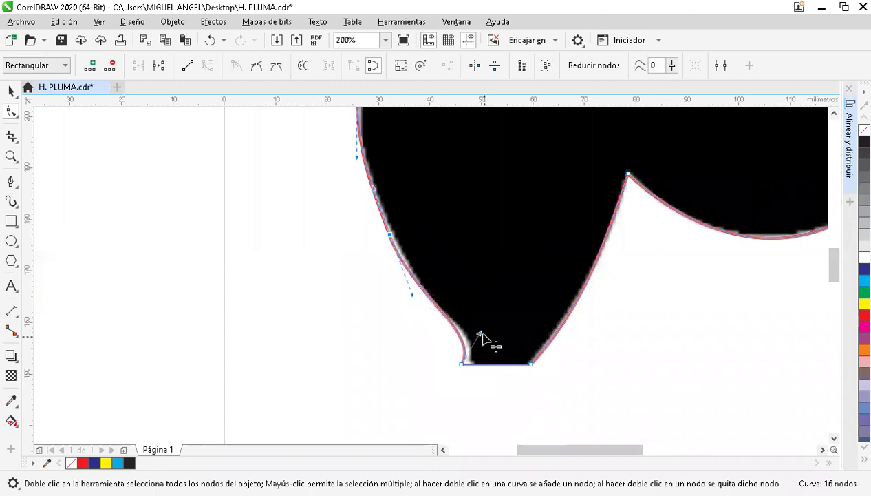
{"action": "left_click_drag", "start_coordinate": [481, 333], "coordinate": [493, 343]}
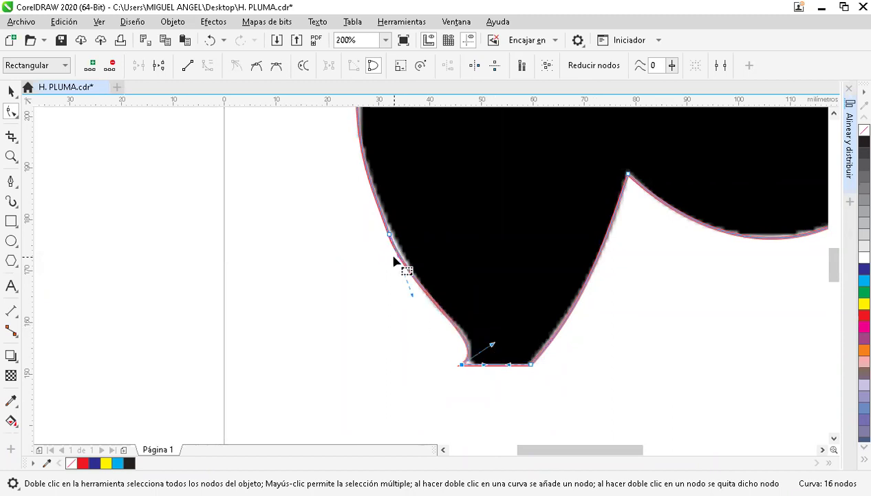
{"action": "left_click", "coordinate": [397, 301]}
Fill the traced candy with blue and move it off the page, to the left of the reference silhouette
{"action": "scroll", "coordinate": [342, 307], "scroll_direction": "down", "scroll_amount": 3}
{"action": "left_click", "coordinate": [11, 90]}
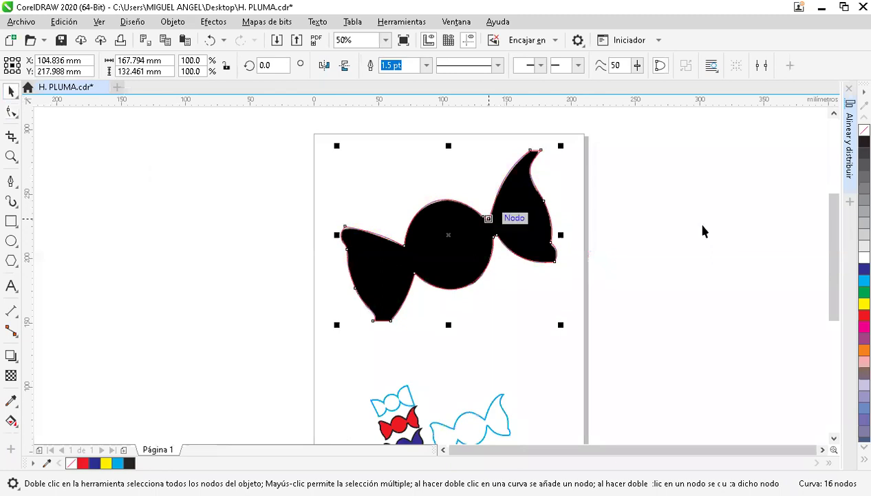
{"action": "left_click", "coordinate": [863, 269]}
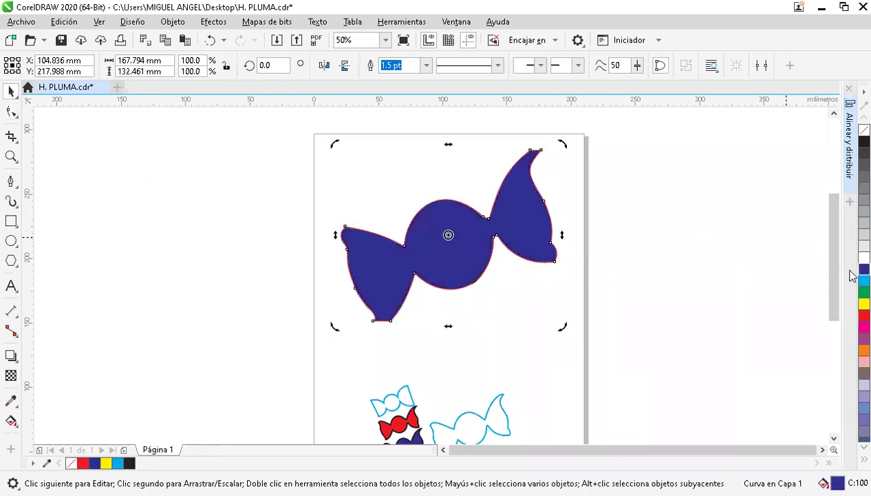
{"action": "left_click", "coordinate": [408, 233]}
{"action": "left_click_drag", "start_coordinate": [446, 257], "coordinate": [219, 256]}
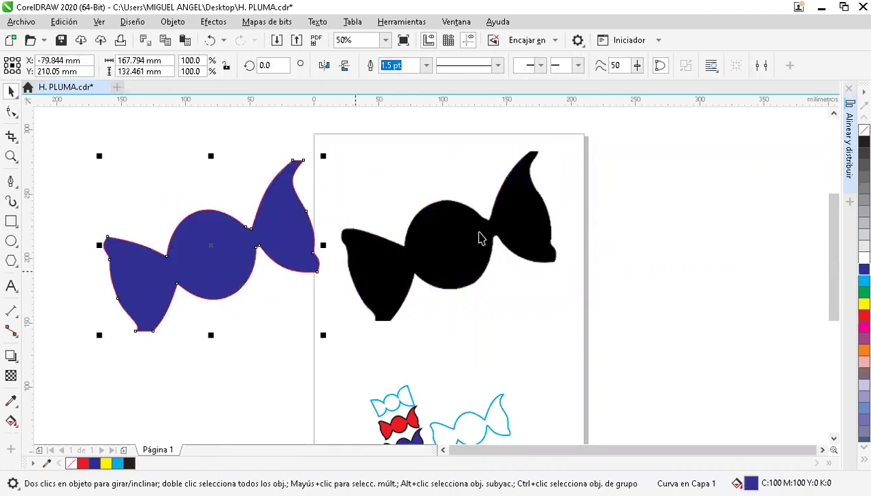
Unlock the black candy reference image and delete it from the page
{"action": "left_click", "coordinate": [550, 219]}
{"action": "left_click", "coordinate": [512, 224]}
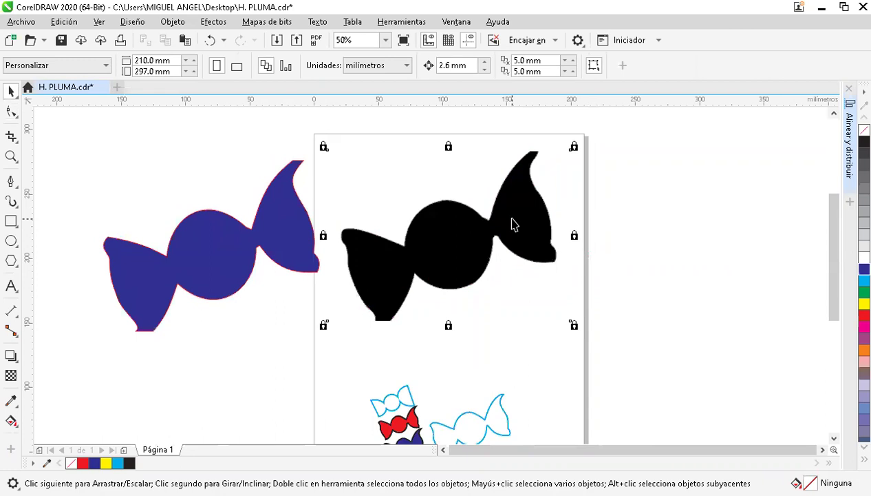
{"action": "right_click", "coordinate": [512, 224]}
{"action": "left_click", "coordinate": [596, 249]}
{"action": "key", "text": "Delete"}
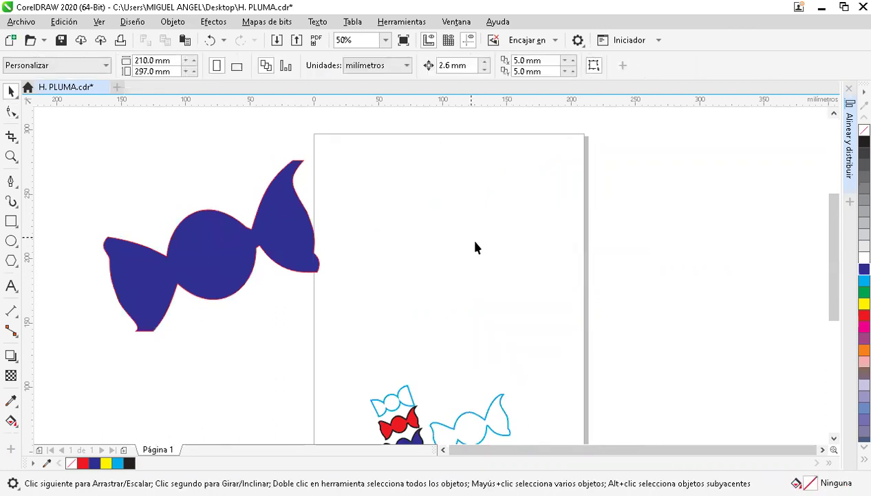
Move the traced candy back onto the page and fill it with black
{"action": "left_click_drag", "start_coordinate": [310, 227], "coordinate": [537, 231]}
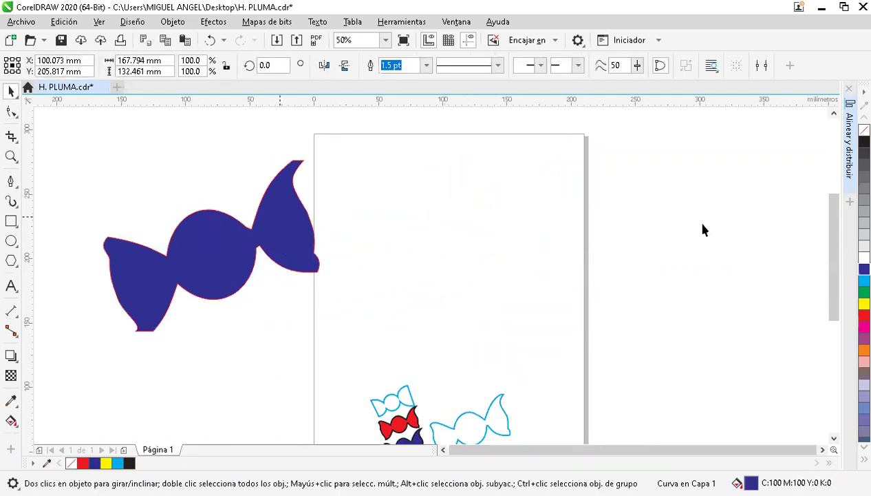
{"action": "left_click", "coordinate": [862, 142]}
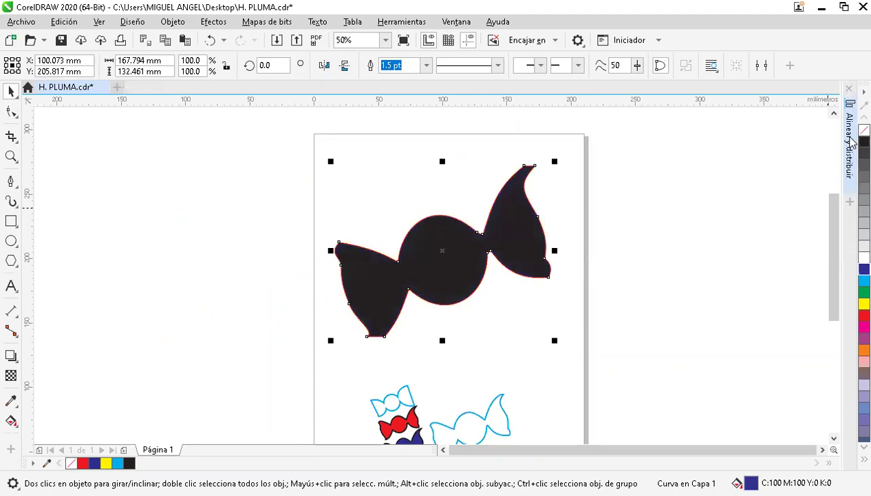
{"action": "left_click", "coordinate": [647, 217]}
Move the cyan outlined candy up to just below the large candy's right wrapper
{"action": "left_click_drag", "start_coordinate": [490, 406], "coordinate": [539, 330]}
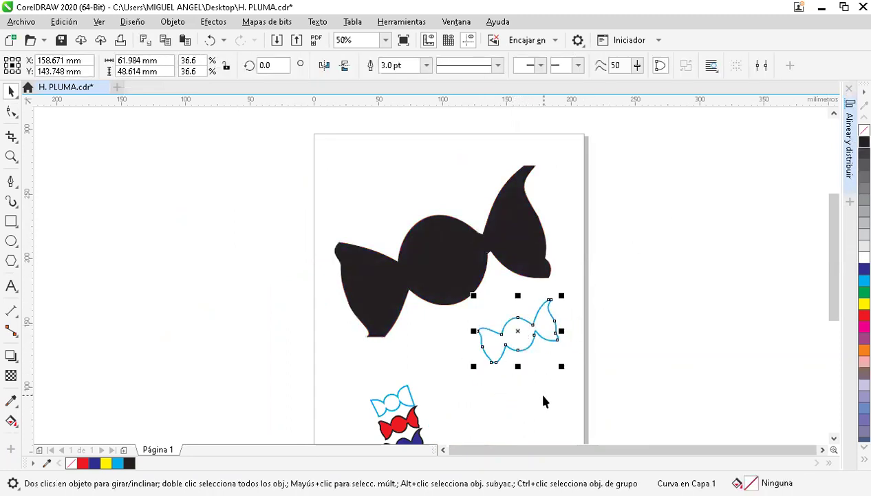
{"action": "left_click", "coordinate": [535, 389]}
Duplicate the black candy with a slight offset and fill the front copy with yellow after trying blue
{"action": "left_click_drag", "start_coordinate": [451, 257], "coordinate": [446, 231]}
{"action": "left_click", "coordinate": [864, 269]}
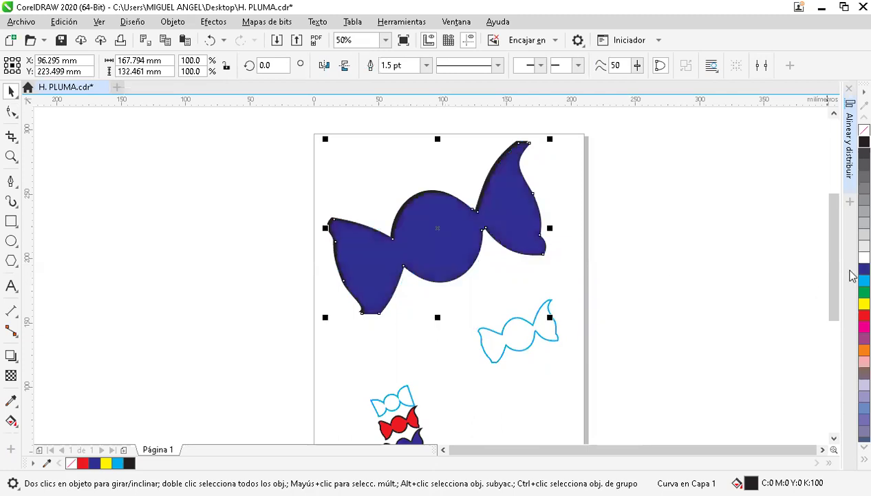
{"action": "left_click", "coordinate": [863, 304]}
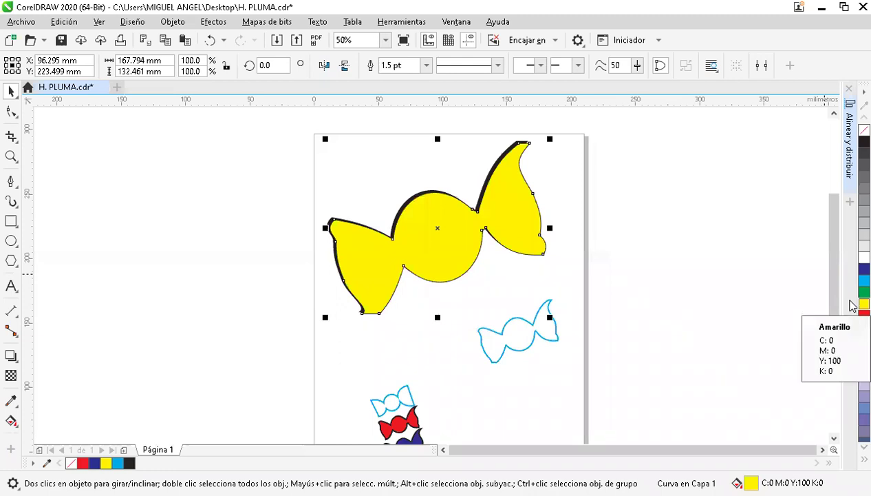
Duplicate the yellow candy with a slight upward offset and fill the new front copy with blue after trying black
{"action": "left_click", "coordinate": [443, 209]}
{"action": "left_click", "coordinate": [442, 215]}
{"action": "mouse_move", "coordinate": [441, 215]}
{"action": "left_mouse_down"}
{"action": "mouse_move", "coordinate": [450, 217]}
{"action": "mouse_move", "coordinate": [442, 205]}
{"action": "left_mouse_up"}
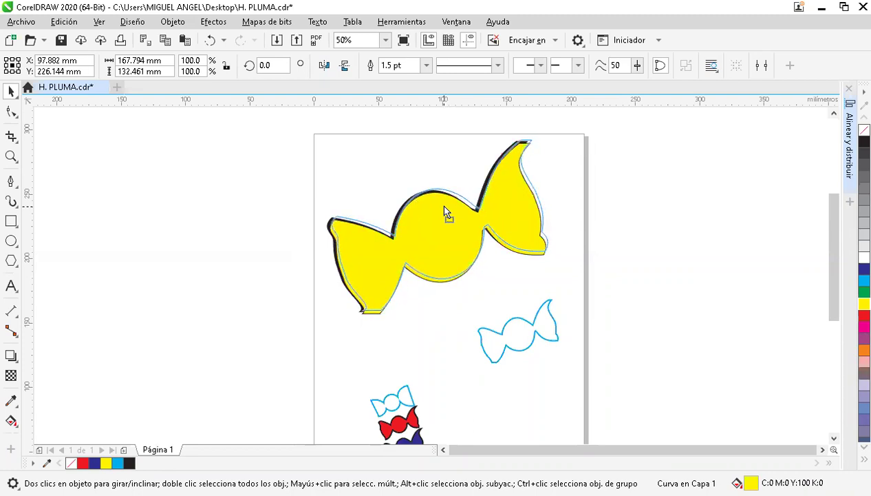
{"action": "left_click_drag", "start_coordinate": [444, 206], "coordinate": [443, 206]}
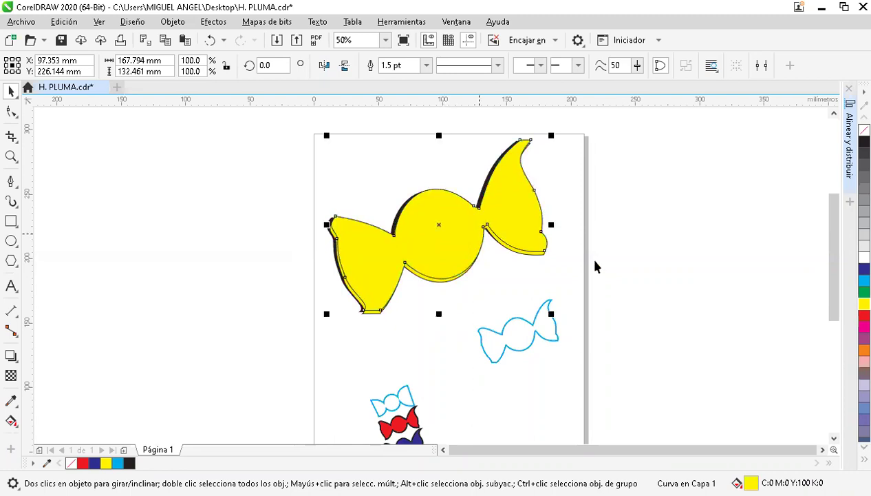
{"action": "left_click", "coordinate": [861, 141]}
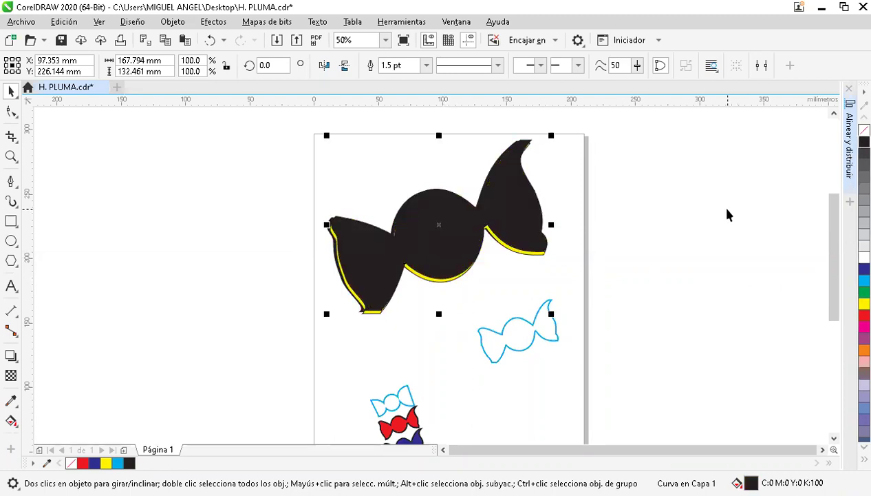
{"action": "left_click", "coordinate": [862, 268]}
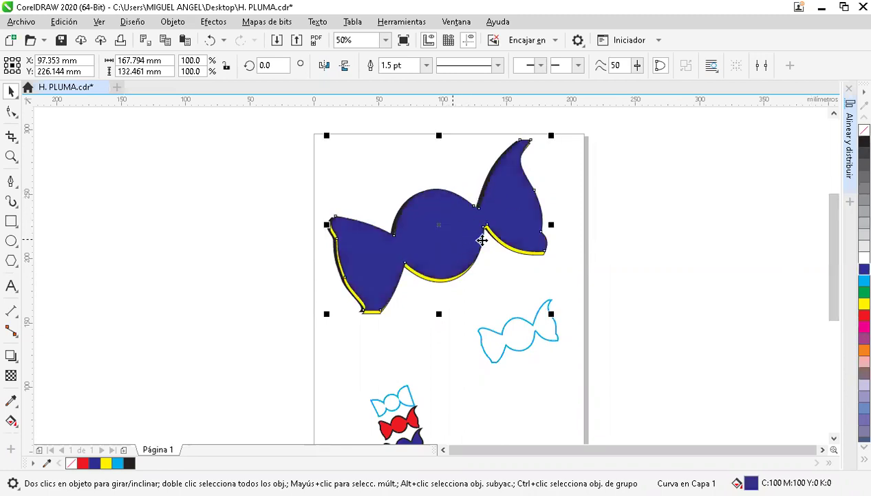
{"action": "left_click", "coordinate": [602, 247]}
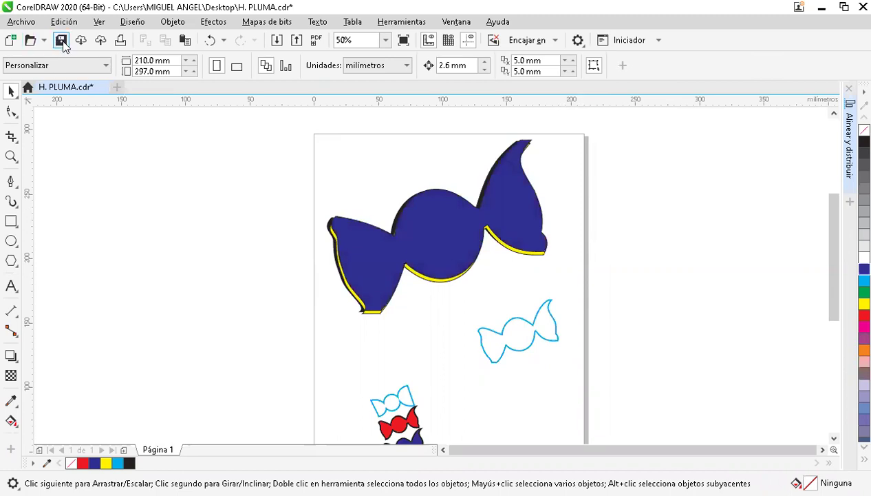
Save the document and add a second page after page 1
{"action": "key", "text": "ctrl+s"}
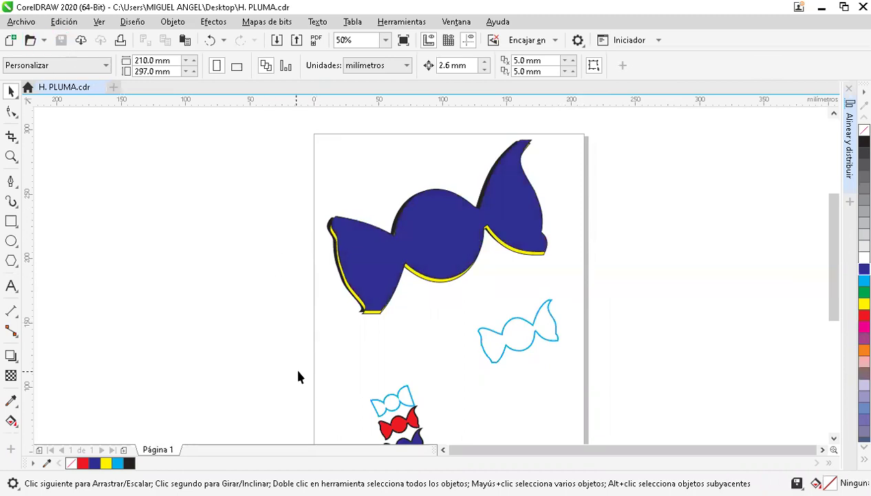
{"action": "left_click", "coordinate": [125, 451]}
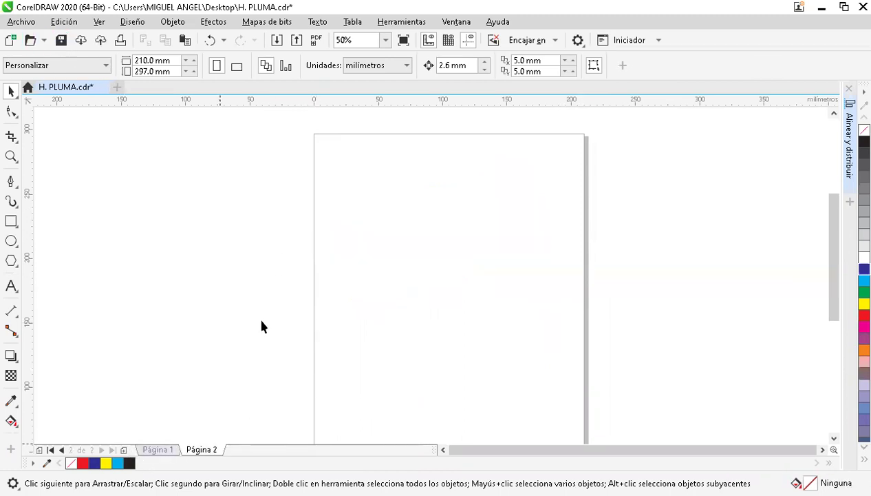
Import the picture "images" from the DIBUJOS SIMPLES folder and place it on page 2
{"action": "left_click", "coordinate": [29, 23]}
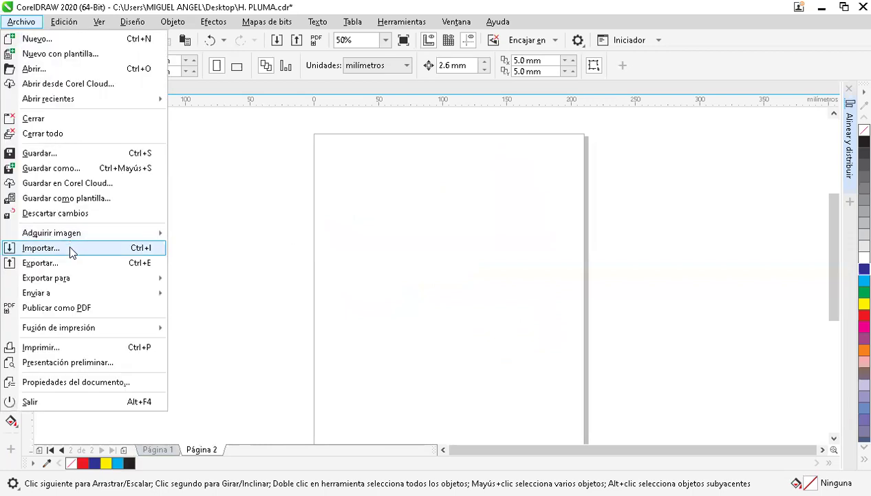
{"action": "left_click", "coordinate": [70, 247]}
{"action": "left_click", "coordinate": [463, 191]}
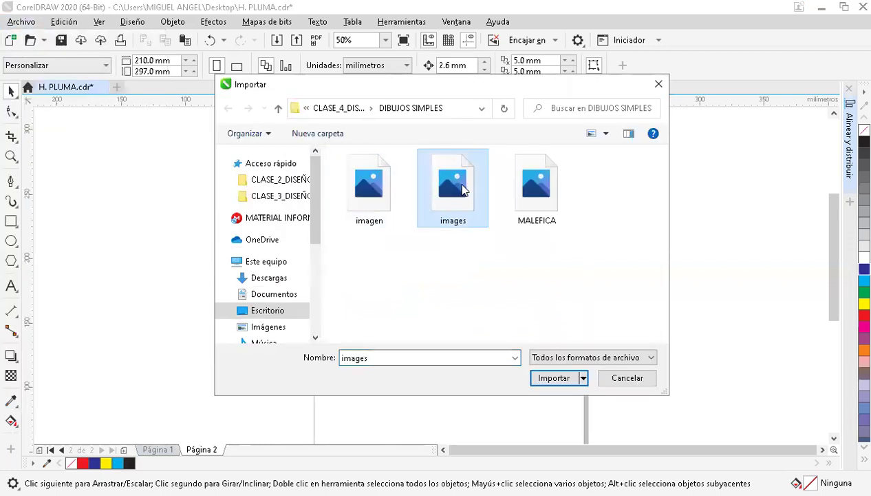
{"action": "double_click", "coordinate": [464, 191]}
{"action": "left_click_drag", "start_coordinate": [349, 166], "coordinate": [565, 438]}
Position the fox image at the page's upper area, enlarge it to about 208 mm square, and lock it
{"action": "left_click_drag", "start_coordinate": [477, 294], "coordinate": [441, 262]}
{"action": "left_click_drag", "start_coordinate": [528, 349], "coordinate": [590, 414]}
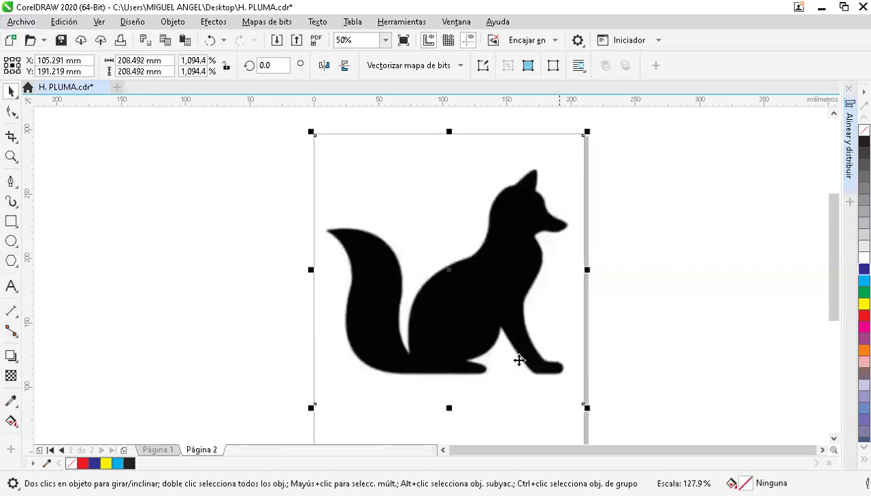
{"action": "right_click", "coordinate": [480, 240]}
{"action": "left_click", "coordinate": [654, 251]}
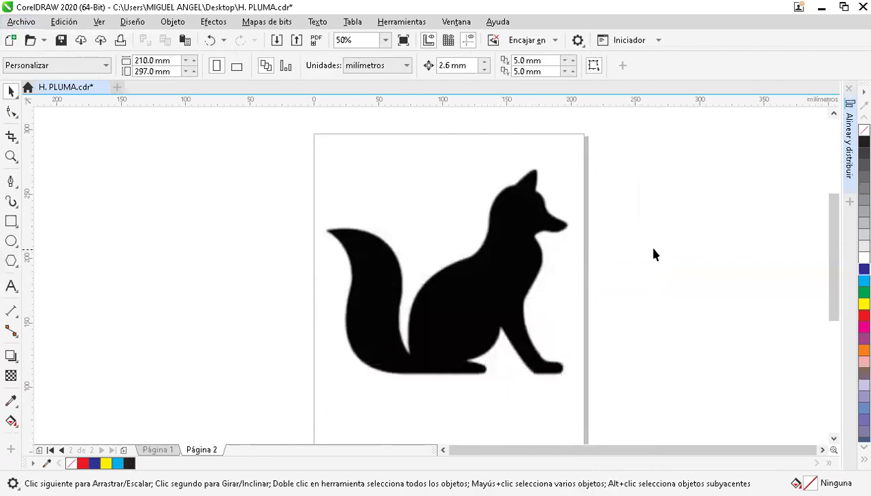